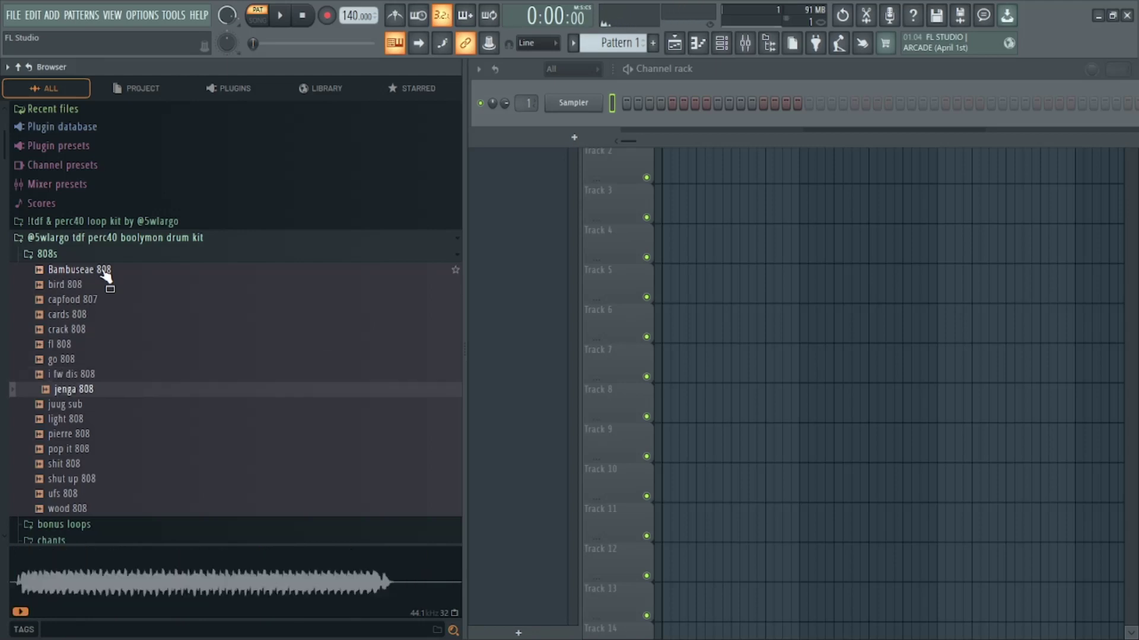
Preview the samples in the 808s folder one after another, from juug sub down to wood 808.
{"action": "key", "text": "Down"}
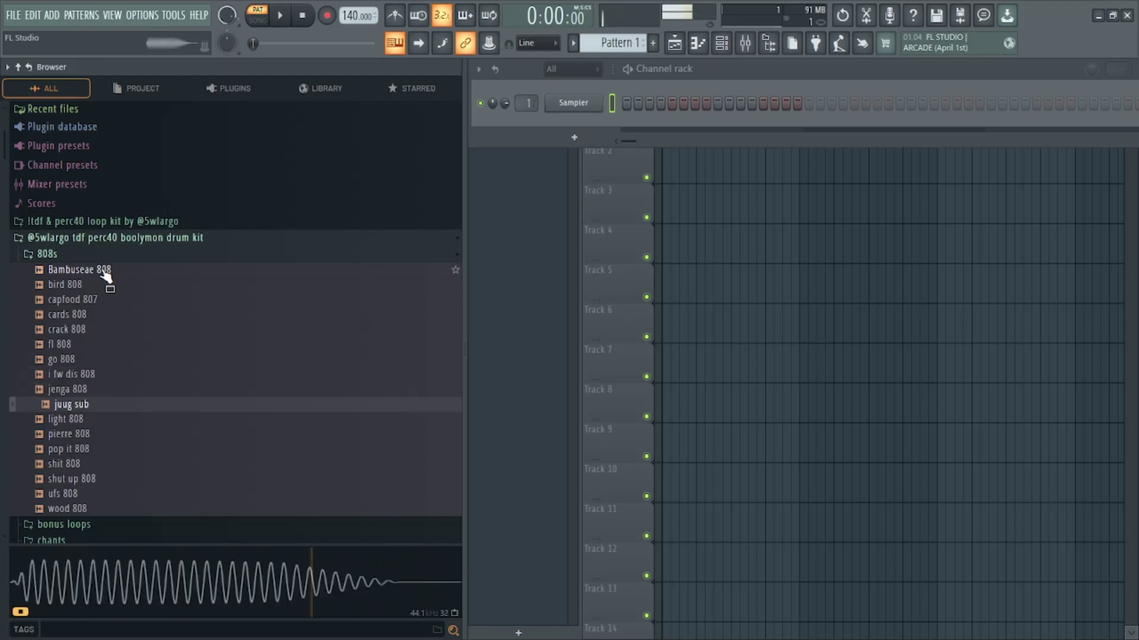
{"action": "key", "text": "Down"}
{"action": "key", "text": "Down"}
{"action": "key", "text": "Down"}
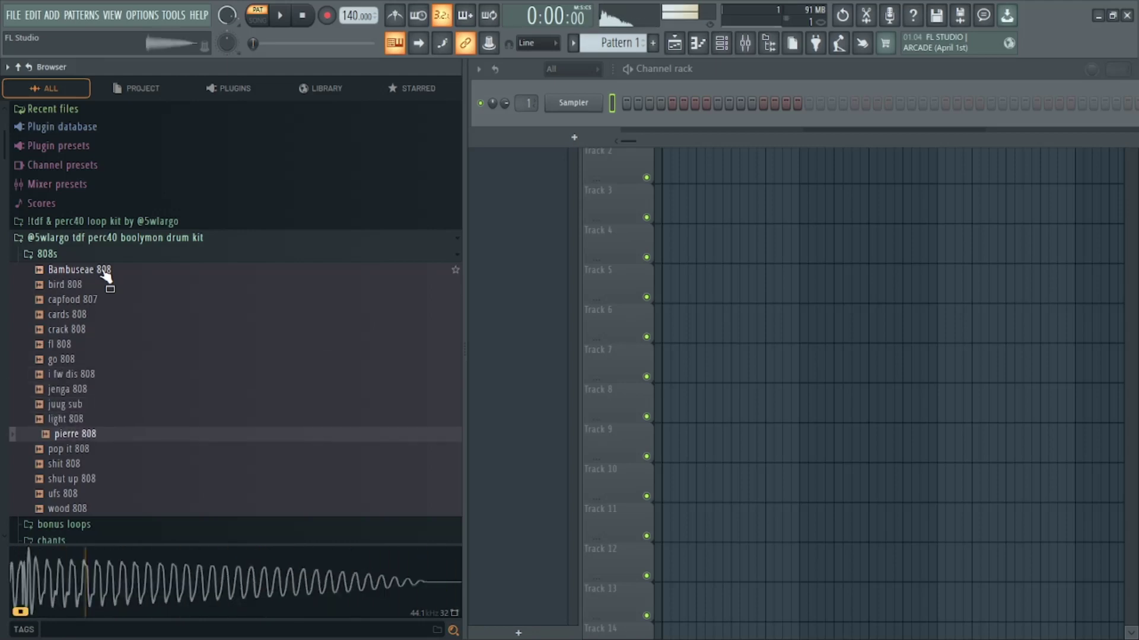
{"action": "key", "text": "Down"}
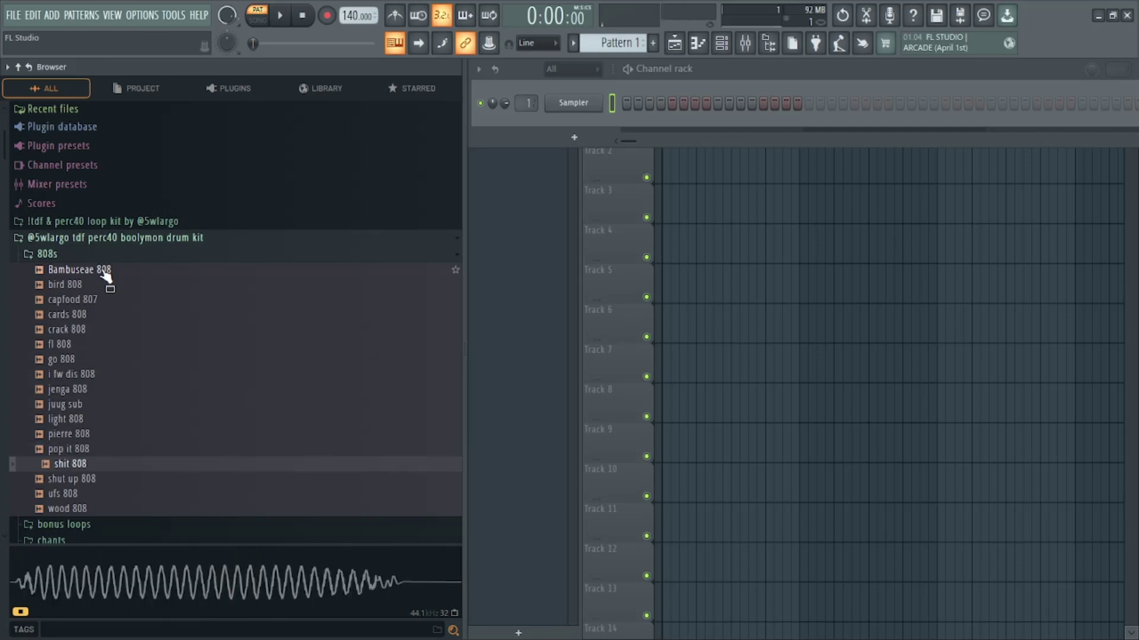
{"action": "key", "text": "Down"}
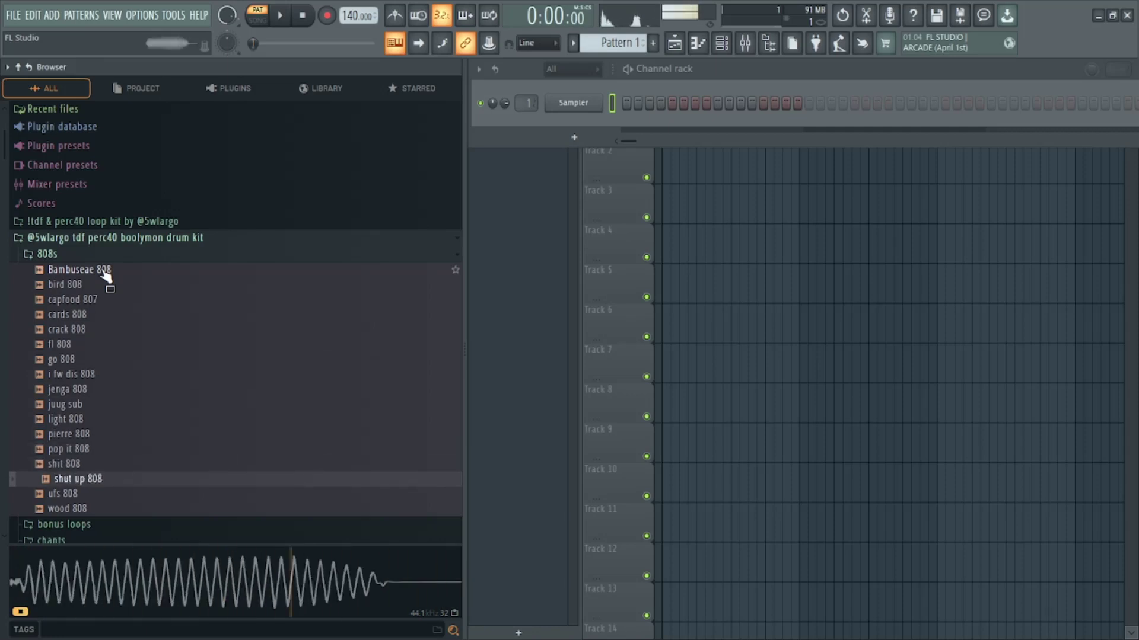
{"action": "key", "text": "Down"}
{"action": "key", "text": "Down"}
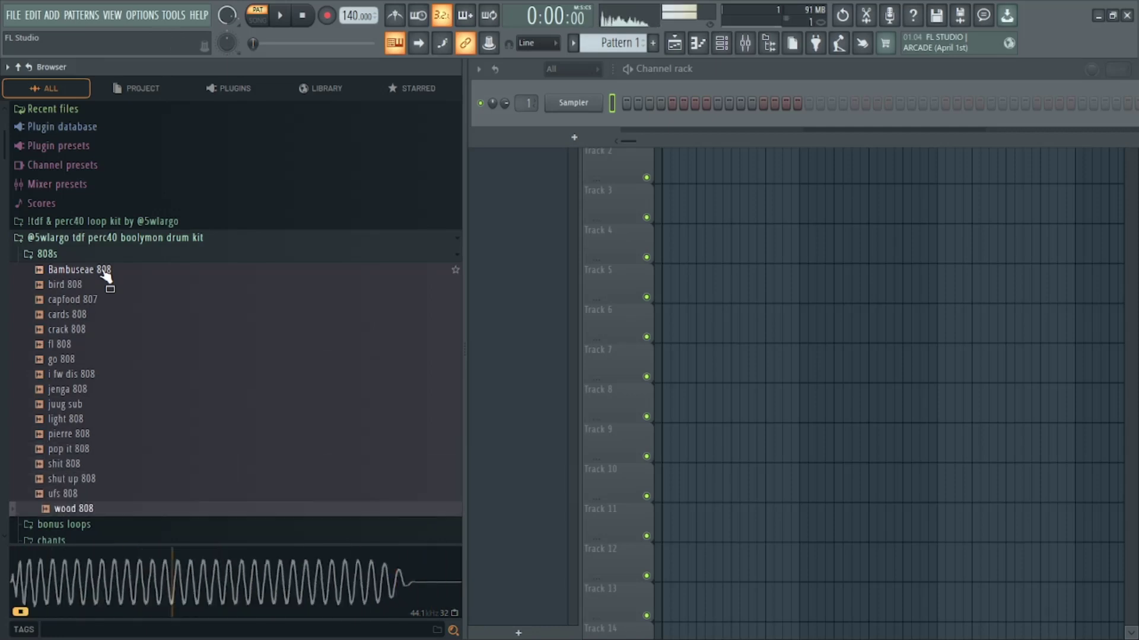
Collapse the 808s folder and place loop1 150 d major from bonus loops at the start of playlist Track 1.
{"action": "left_click", "coordinate": [89, 253]}
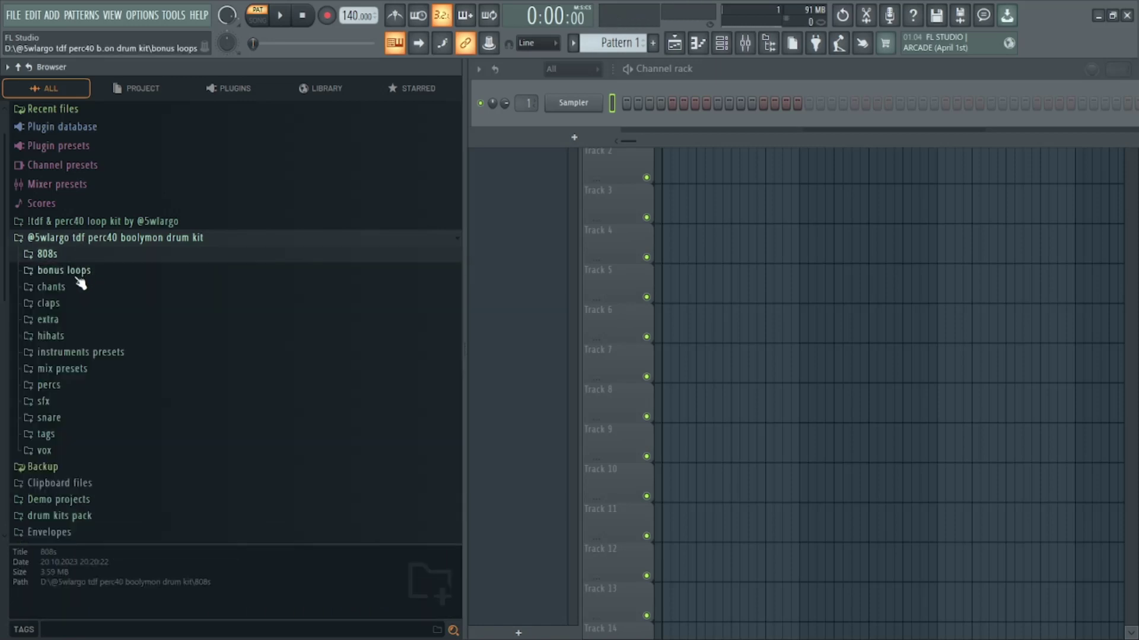
{"action": "left_click", "coordinate": [64, 270]}
{"action": "left_click_drag", "start_coordinate": [90, 292], "coordinate": [673, 169]}
{"action": "scroll", "coordinate": [702, 100], "scroll_direction": "down", "scroll_amount": 4}
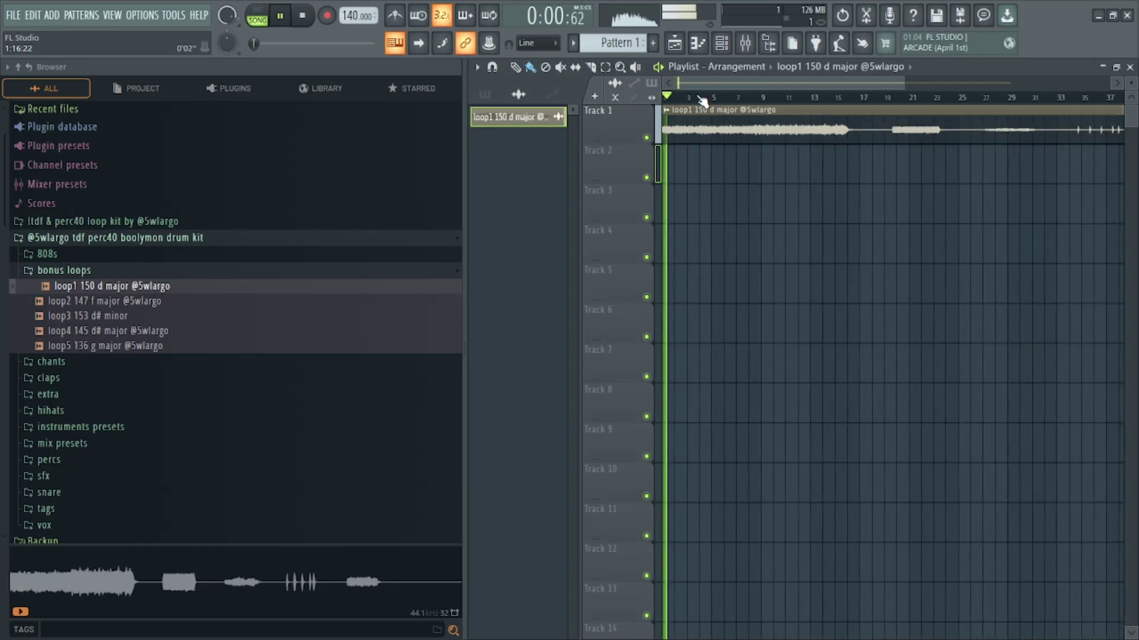
Set the project tempo to 150 BPM to match the loop1 clip.
{"action": "scroll", "coordinate": [702, 101], "scroll_direction": "up", "scroll_amount": 4}
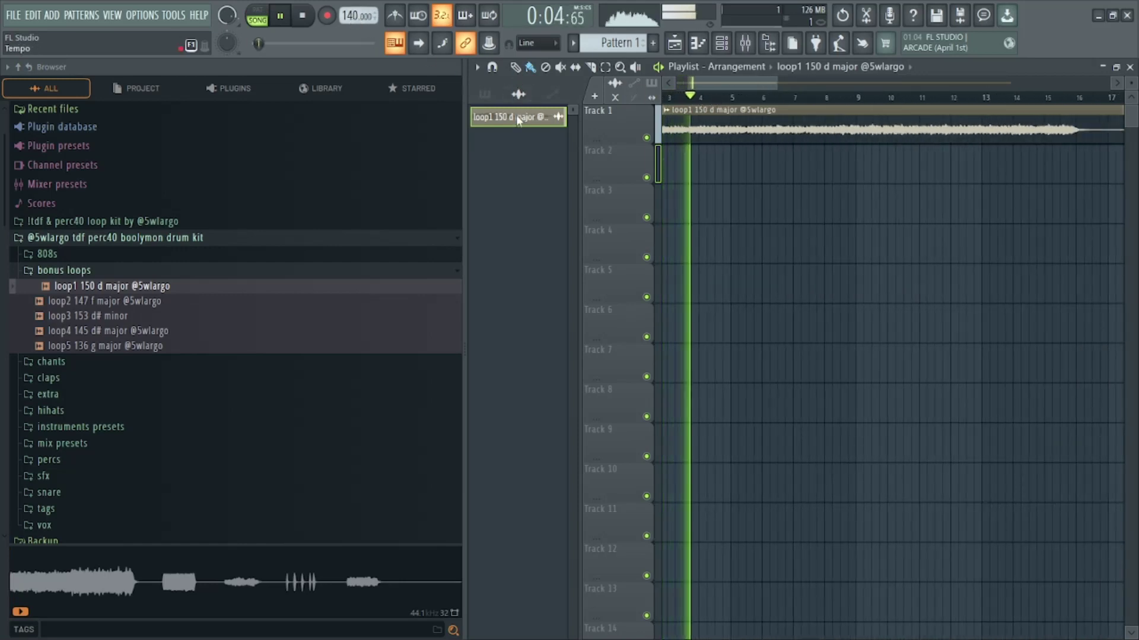
{"action": "left_click", "coordinate": [515, 130]}
{"action": "left_click_drag", "start_coordinate": [721, 80], "coordinate": [708, 81]}
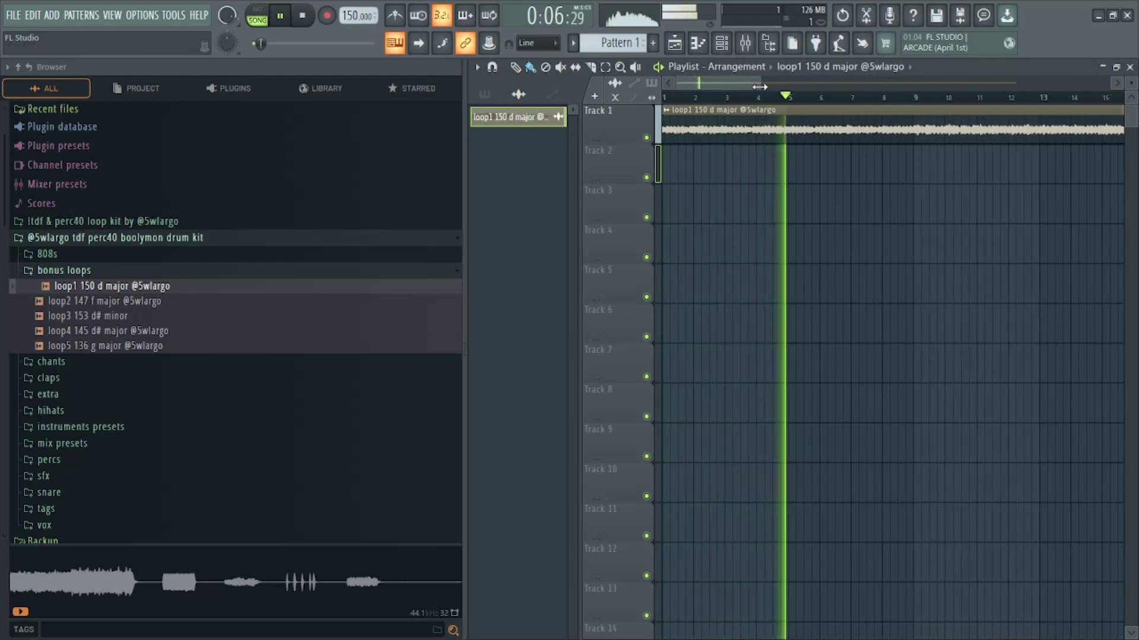
Listen to the loop1 150 d major clip while following its waveform along the playlist.
{"action": "scroll", "coordinate": [759, 100], "scroll_direction": "down", "scroll_amount": 3}
{"action": "scroll", "coordinate": [725, 80], "scroll_direction": "up", "scroll_amount": 2}
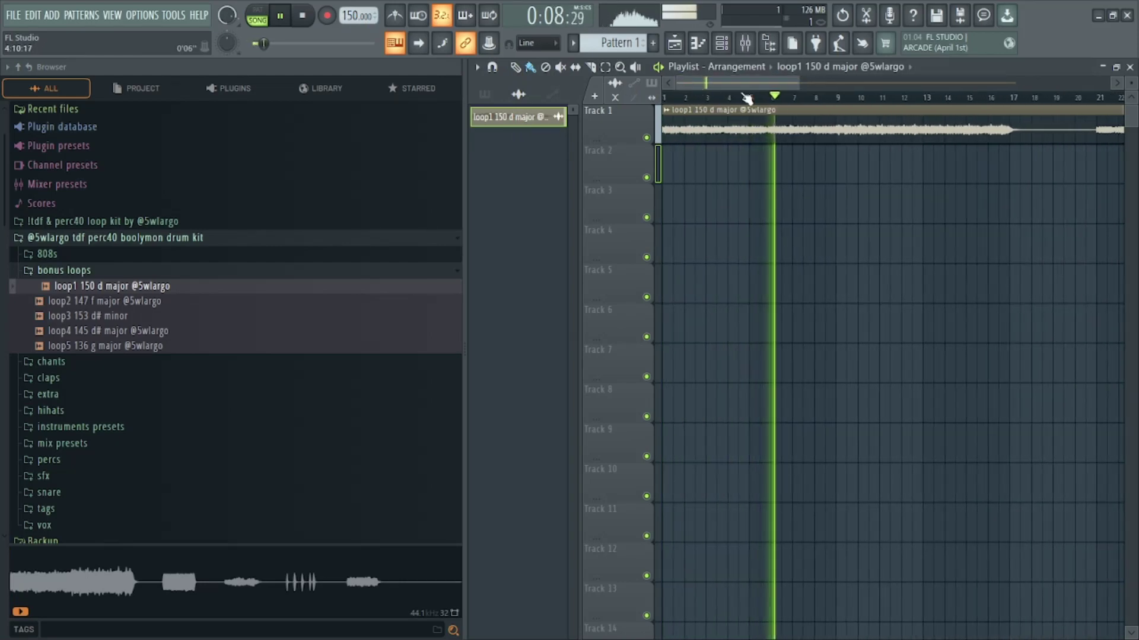
{"action": "scroll", "coordinate": [759, 101], "scroll_direction": "down", "scroll_amount": 3}
{"action": "scroll", "coordinate": [771, 103], "scroll_direction": "up", "scroll_amount": 2}
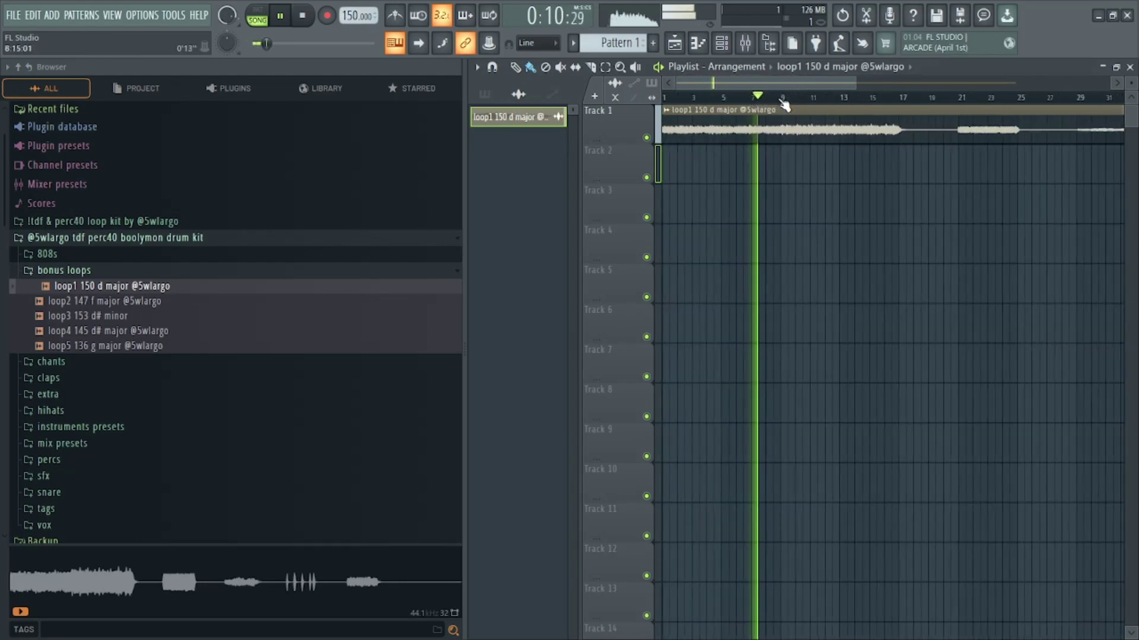
{"action": "scroll", "coordinate": [747, 106], "scroll_direction": "down", "scroll_amount": 2}
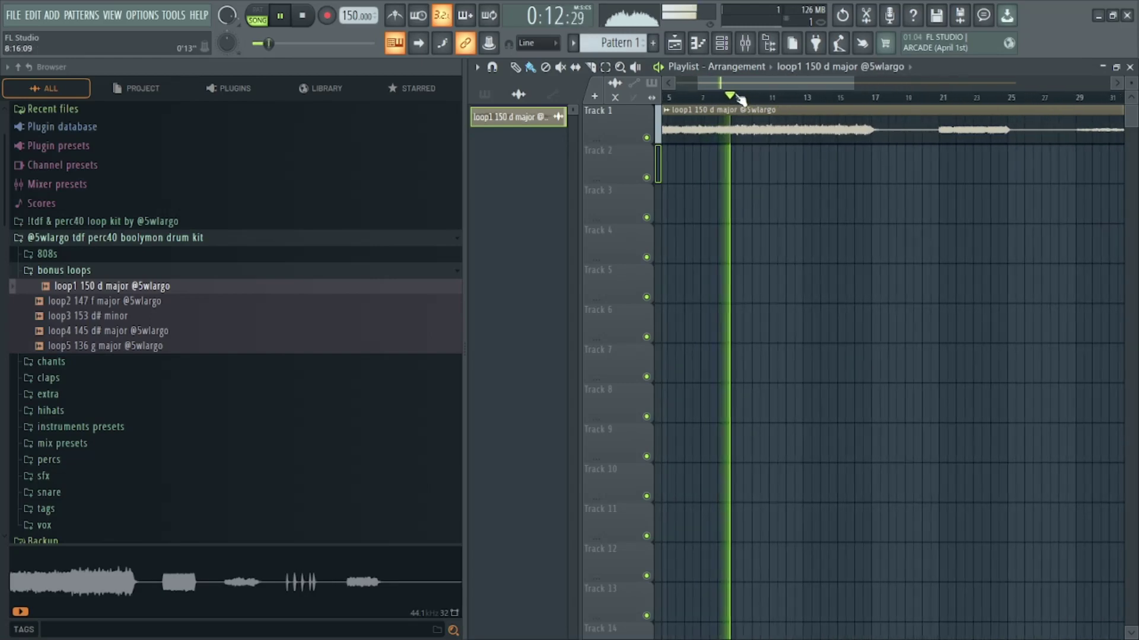
{"action": "scroll", "coordinate": [734, 104], "scroll_direction": "up", "scroll_amount": 3}
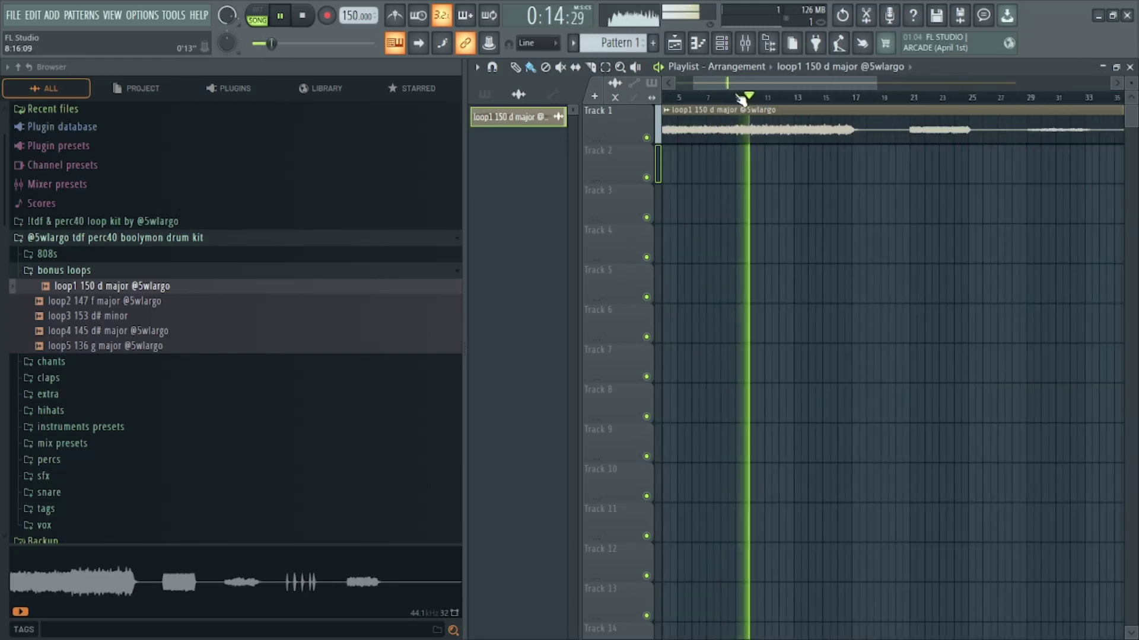
{"action": "scroll", "coordinate": [741, 99], "scroll_direction": "down", "scroll_amount": 1}
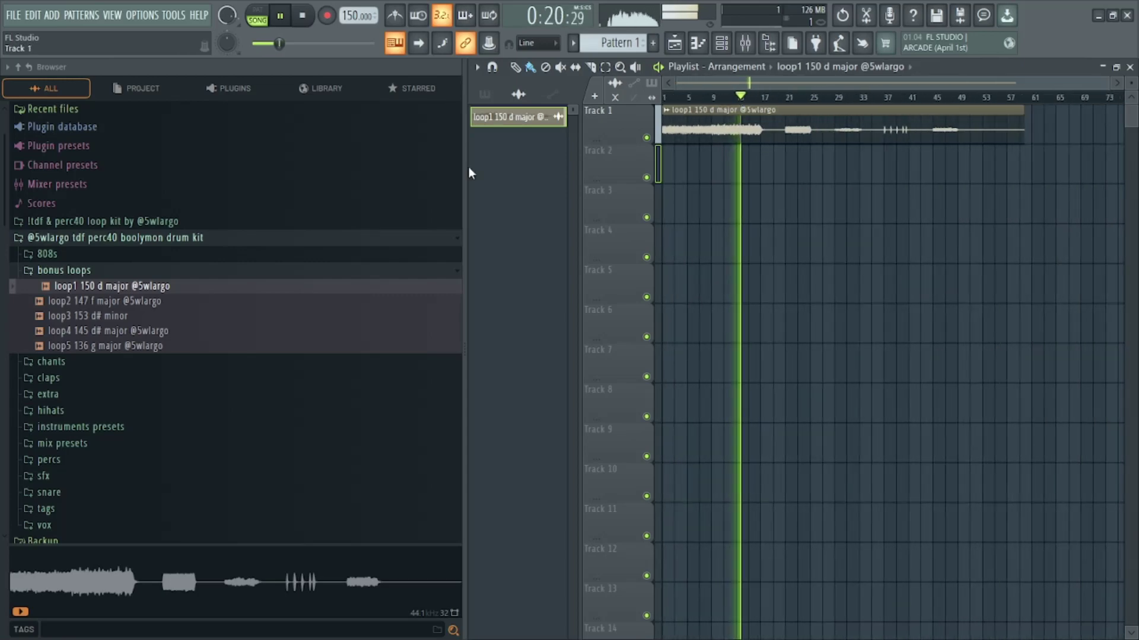
Put loop2 147 f major on Track 1 in place of loop1 and play it from the beginning.
{"action": "left_click_drag", "start_coordinate": [112, 302], "coordinate": [694, 127]}
{"action": "scroll", "coordinate": [676, 102], "scroll_direction": "up", "scroll_amount": 3}
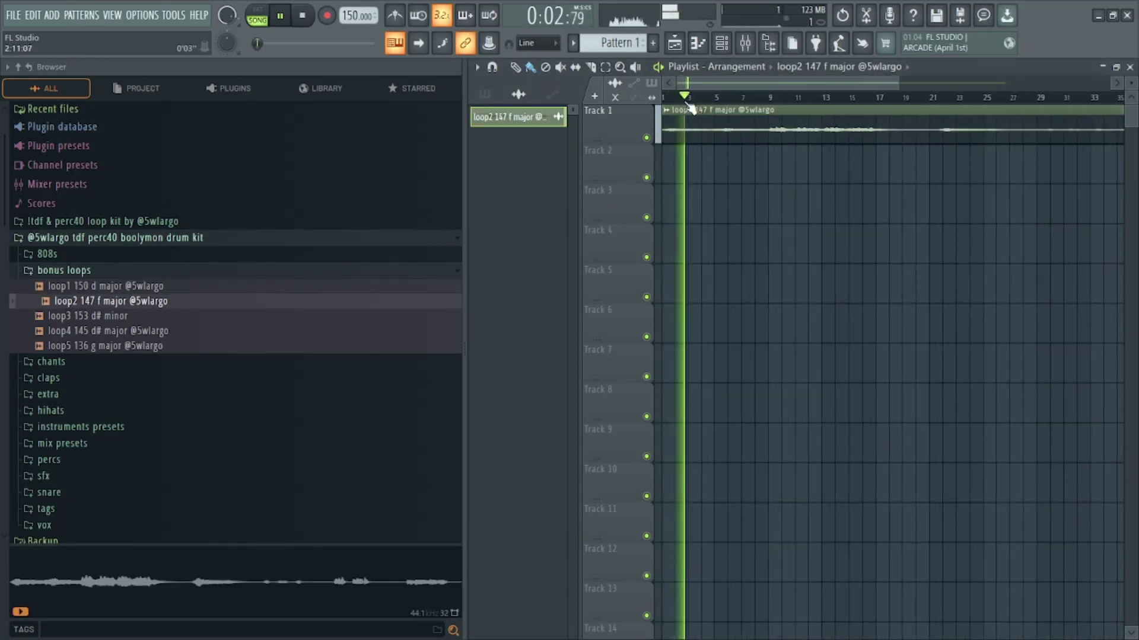
{"action": "scroll", "coordinate": [694, 106], "scroll_direction": "down", "scroll_amount": 3}
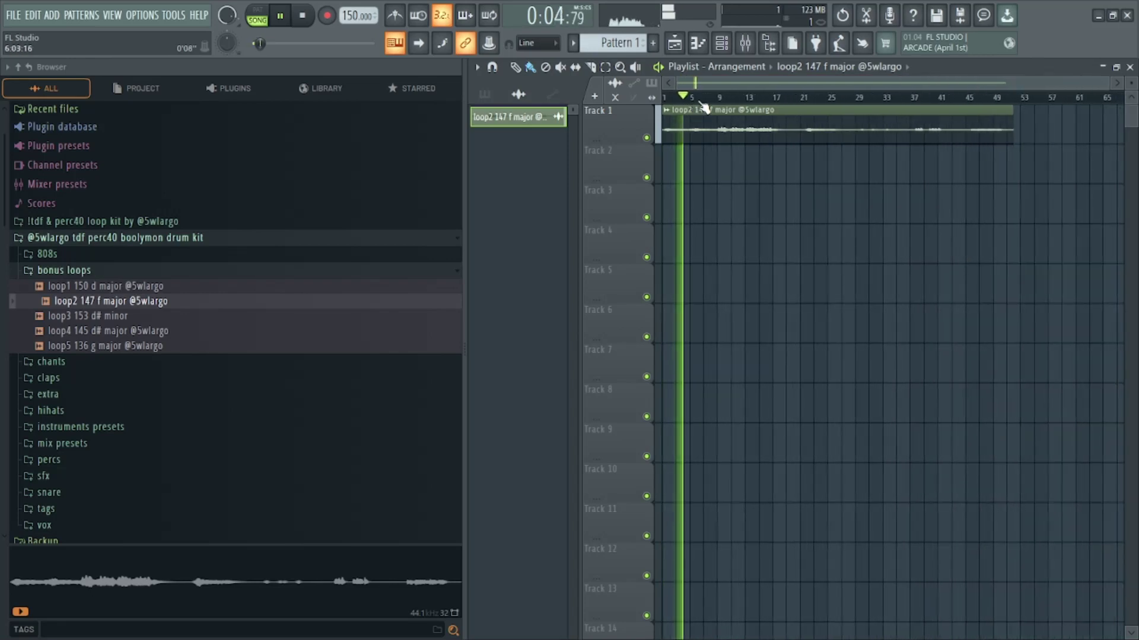
{"action": "scroll", "coordinate": [704, 107], "scroll_direction": "up", "scroll_amount": 3}
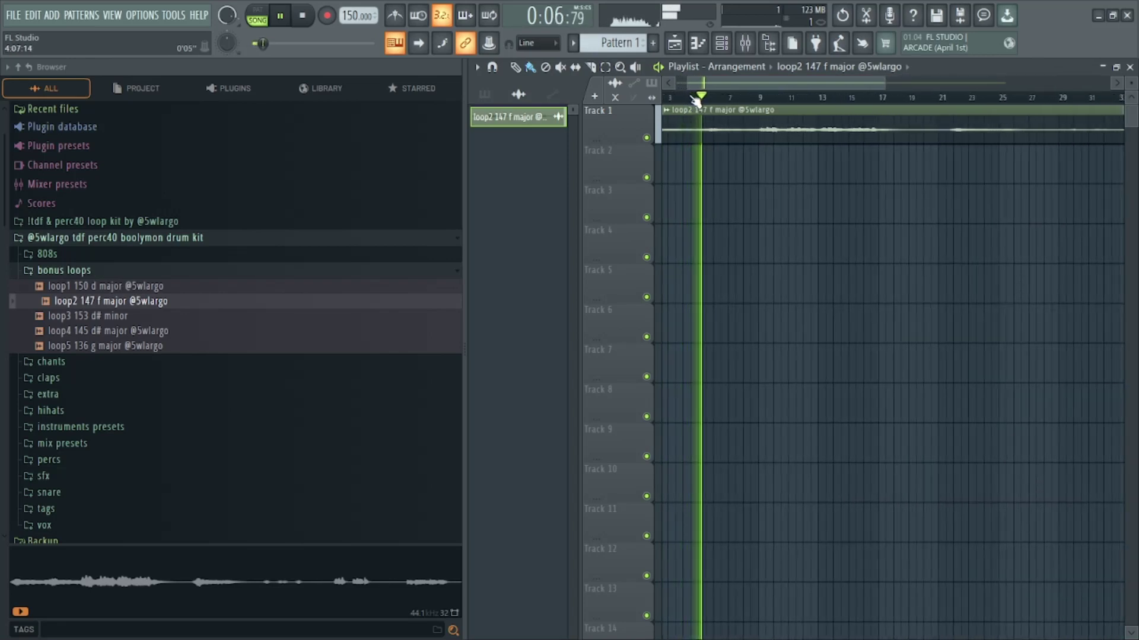
{"action": "scroll", "coordinate": [695, 101], "scroll_direction": "down", "scroll_amount": 3}
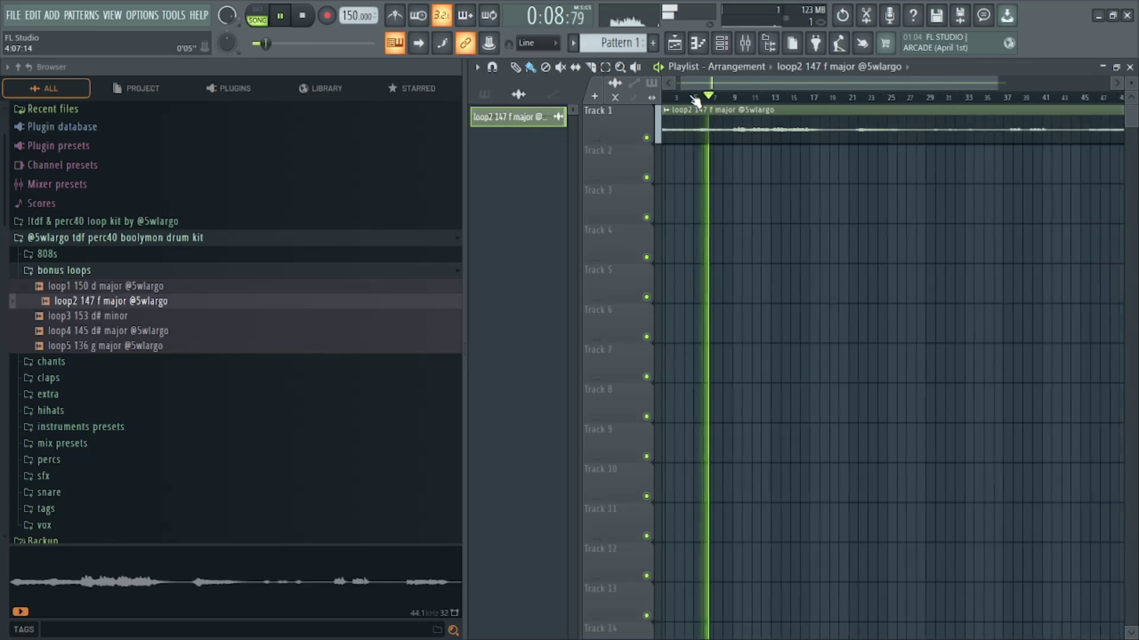
{"action": "scroll", "coordinate": [695, 101], "scroll_direction": "down", "scroll_amount": 3}
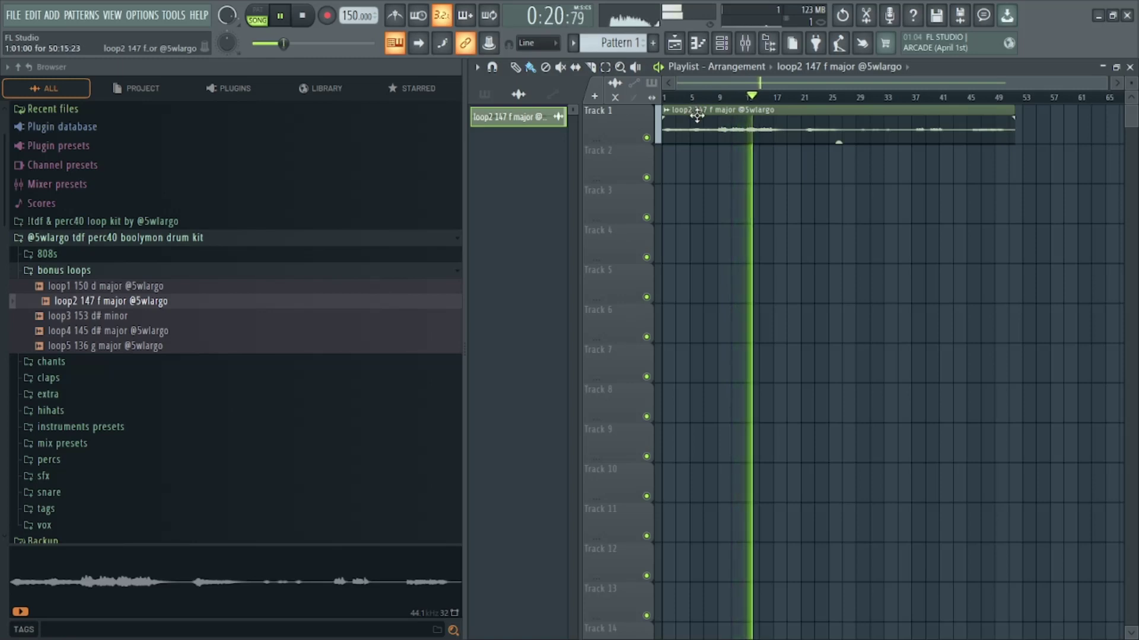
Delete the loop2 clip from Track 1, place loop3 153 d# minor at its start and play it.
{"action": "right_click", "coordinate": [697, 115]}
{"action": "left_click_drag", "start_coordinate": [160, 321], "coordinate": [666, 116]}
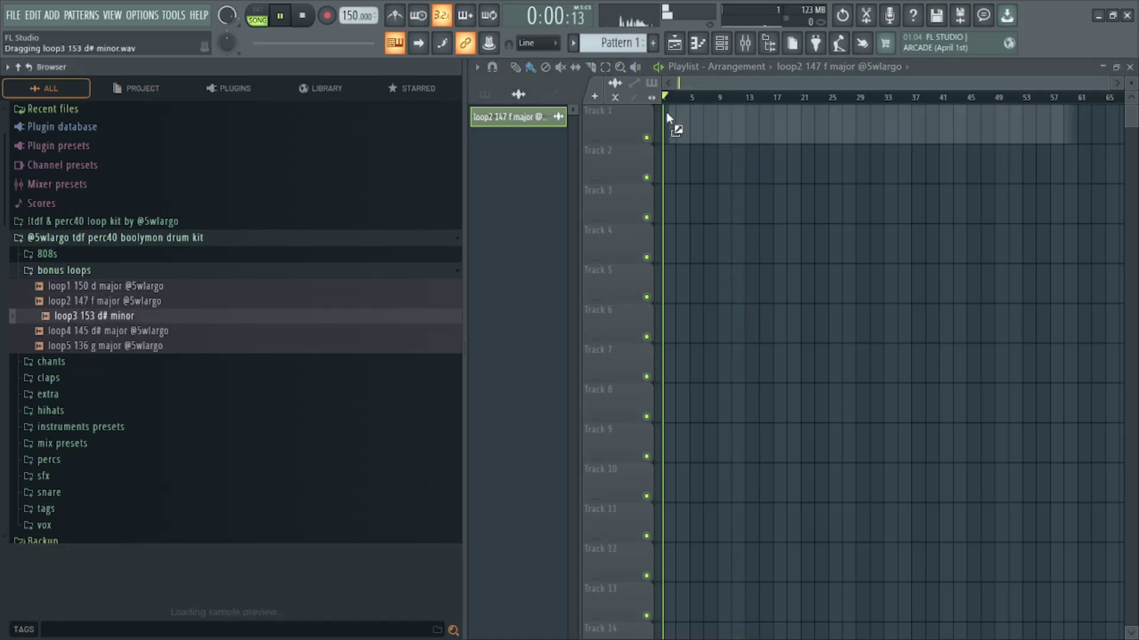
{"action": "key", "text": "space"}
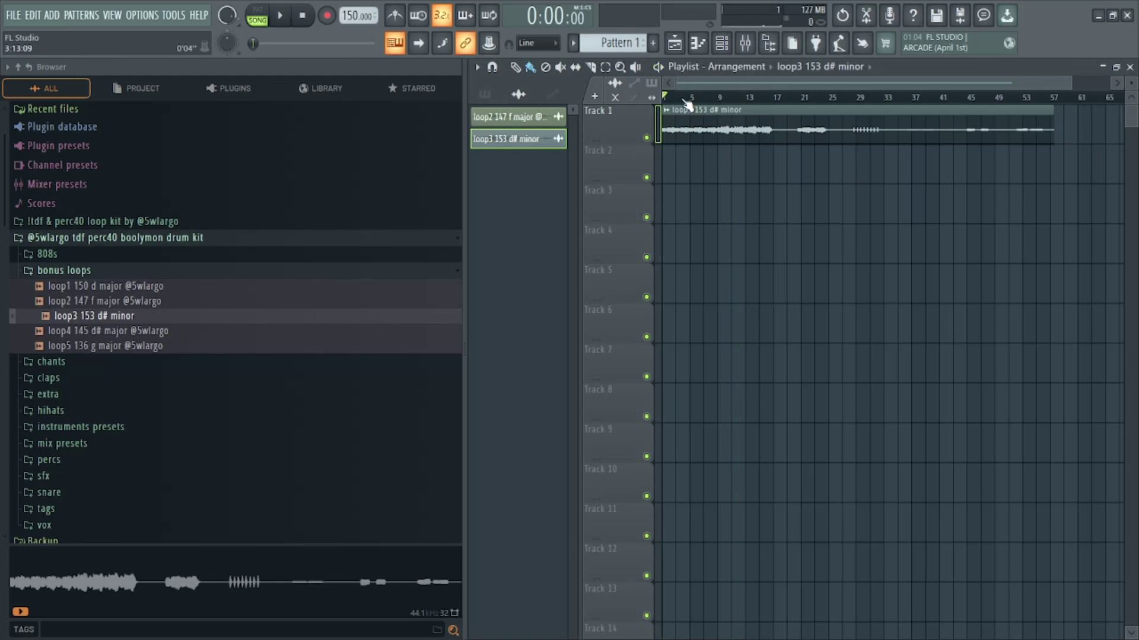
{"action": "key", "text": "space"}
{"action": "scroll", "coordinate": [680, 102], "scroll_direction": "up", "scroll_amount": 2}
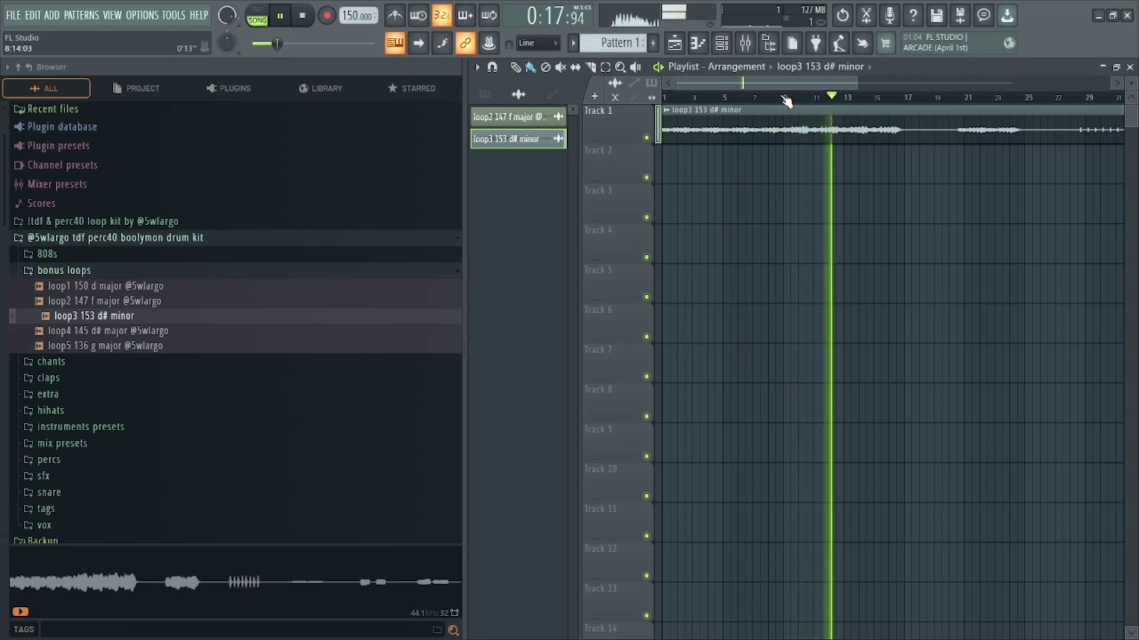
Replace the loop3 clip on Track 1 with loop4 145 d# major and listen to it.
{"action": "right_click", "coordinate": [766, 132]}
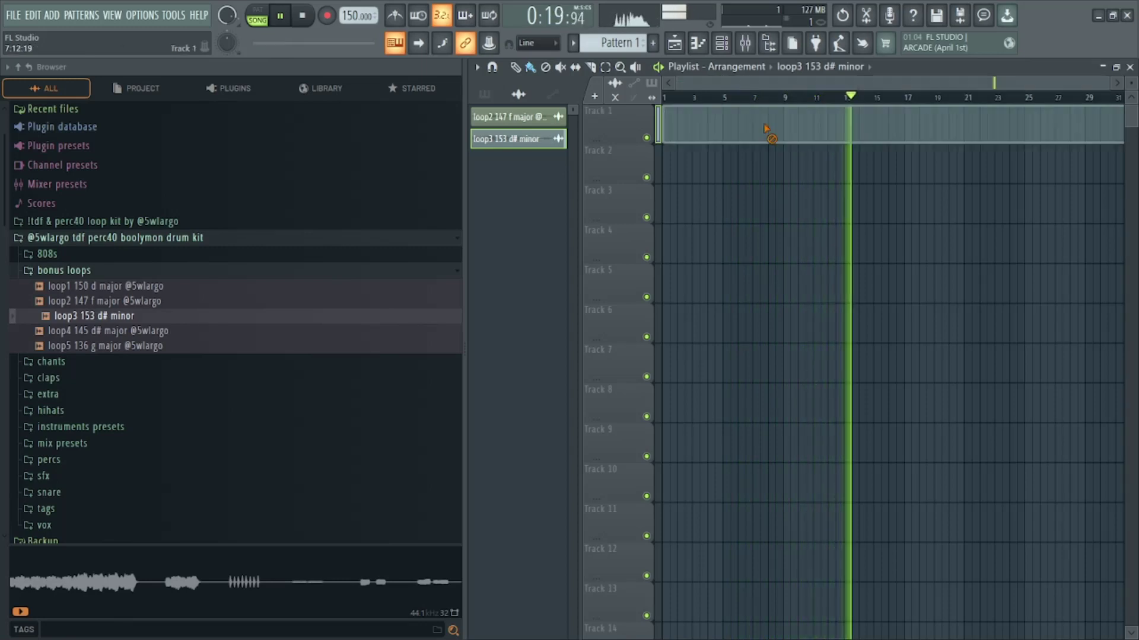
{"action": "key", "text": "space"}
{"action": "left_click_drag", "start_coordinate": [158, 330], "coordinate": [710, 116]}
{"action": "scroll", "coordinate": [690, 102], "scroll_direction": "up", "scroll_amount": 5}
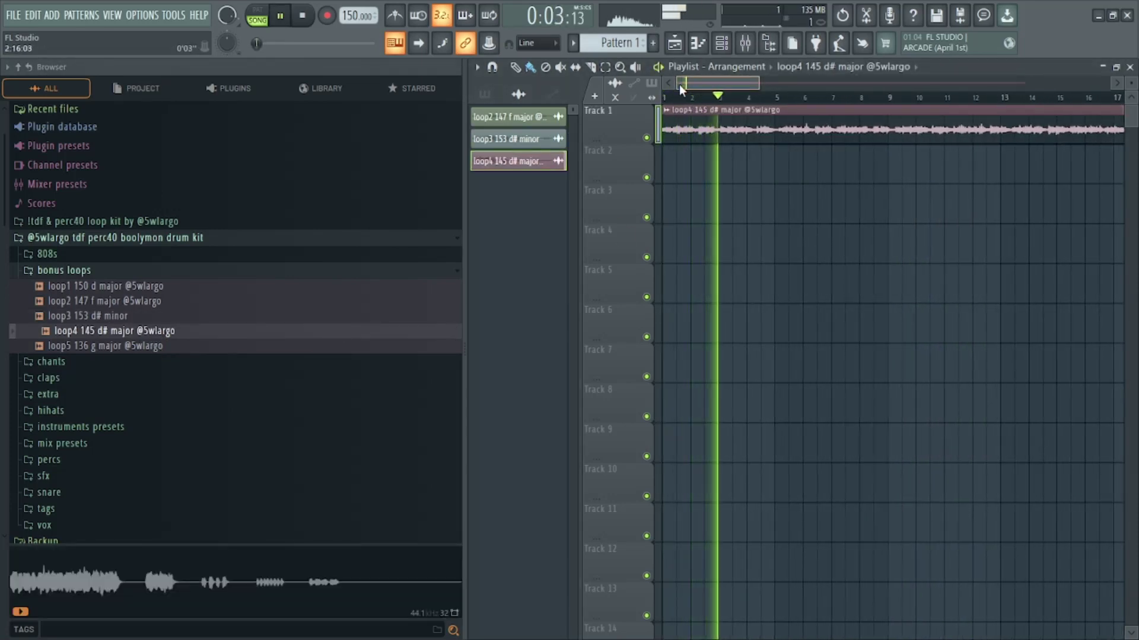
{"action": "scroll", "coordinate": [688, 109], "scroll_direction": "down", "scroll_amount": 1}
{"action": "scroll", "coordinate": [691, 108], "scroll_direction": "down", "scroll_amount": 4}
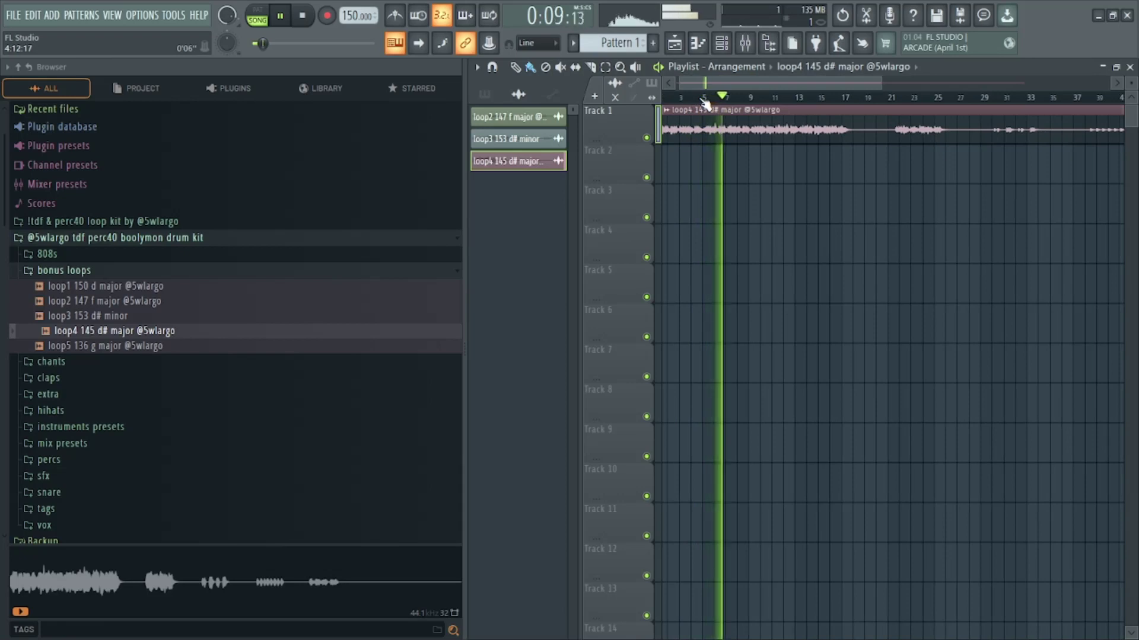
{"action": "scroll", "coordinate": [679, 85], "scroll_direction": "up", "scroll_amount": 1}
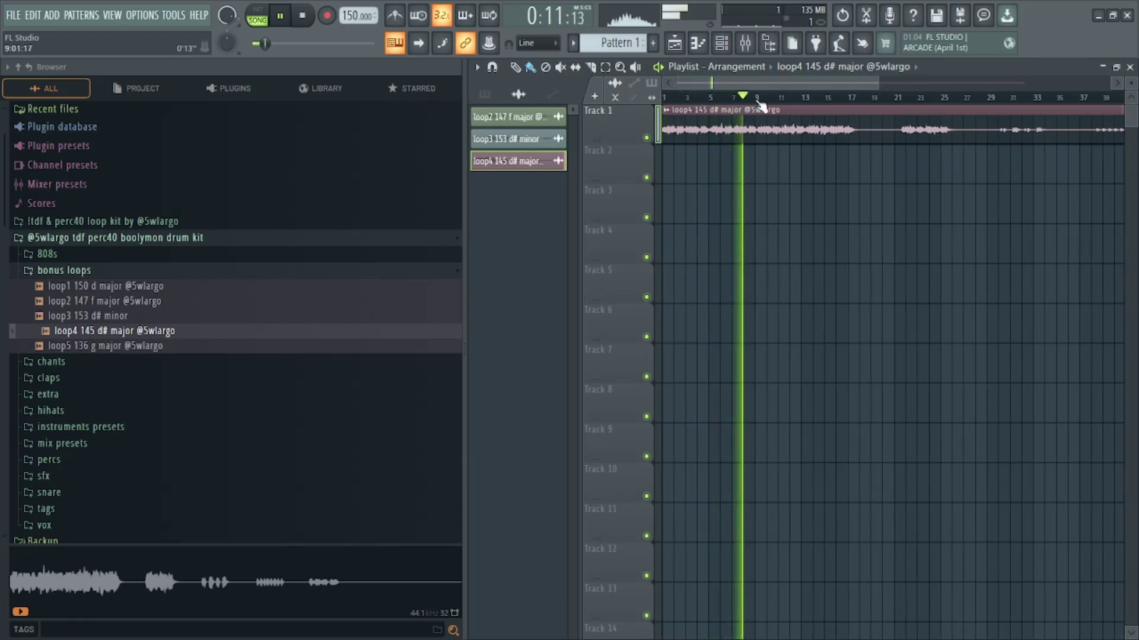
{"action": "scroll", "coordinate": [757, 106], "scroll_direction": "up", "scroll_amount": 4}
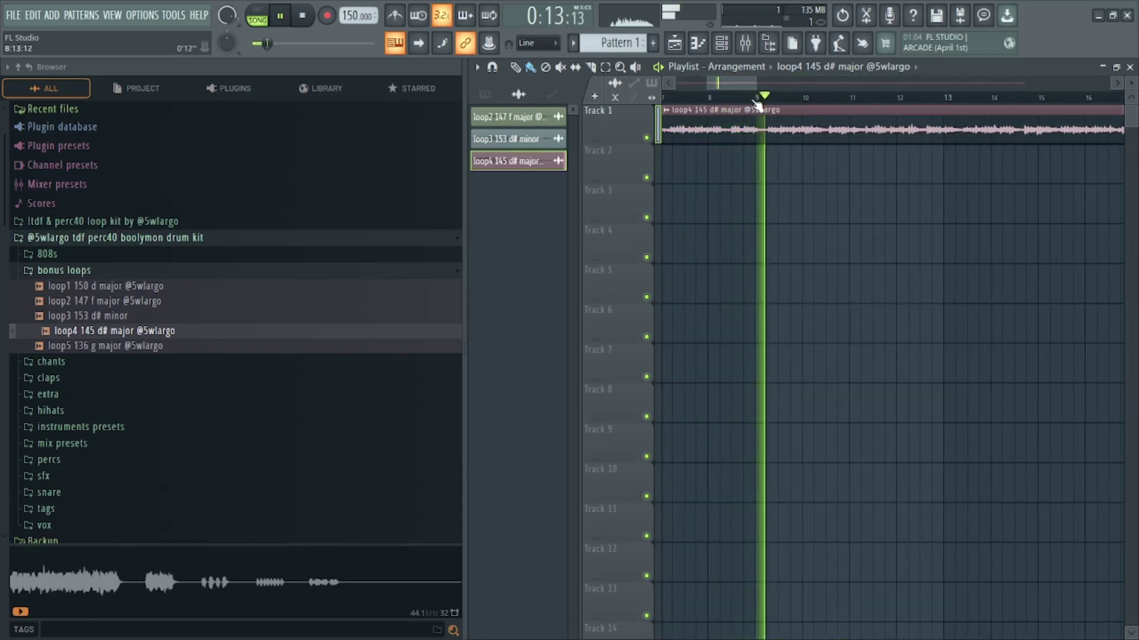
{"action": "scroll", "coordinate": [757, 106], "scroll_direction": "down", "scroll_amount": 4}
{"action": "scroll", "coordinate": [757, 106], "scroll_direction": "up", "scroll_amount": 3}
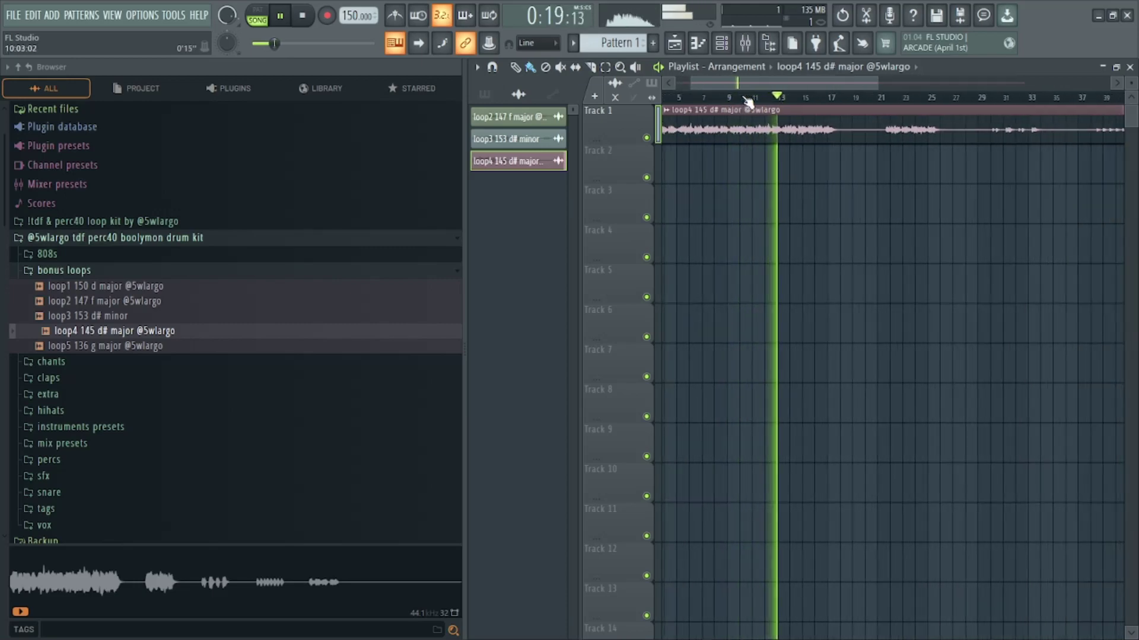
{"action": "scroll", "coordinate": [744, 99], "scroll_direction": "down", "scroll_amount": 3}
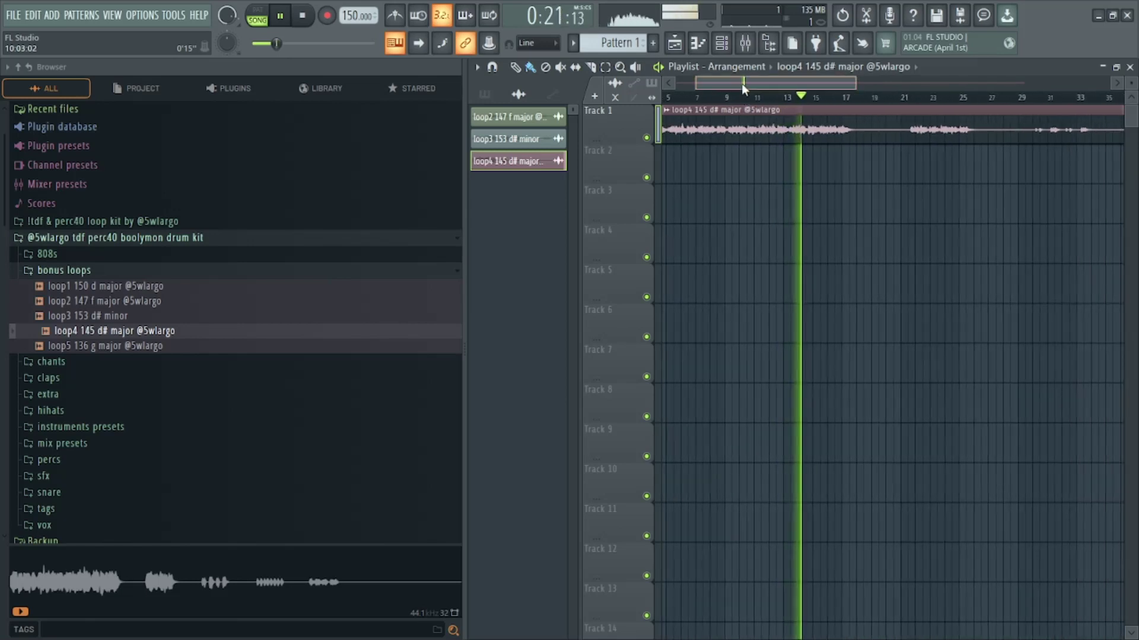
Replace the loop4 clip on Track 1 with loop5 136 g major and listen to it.
{"action": "right_click", "coordinate": [718, 129]}
{"action": "left_click_drag", "start_coordinate": [279, 346], "coordinate": [702, 123]}
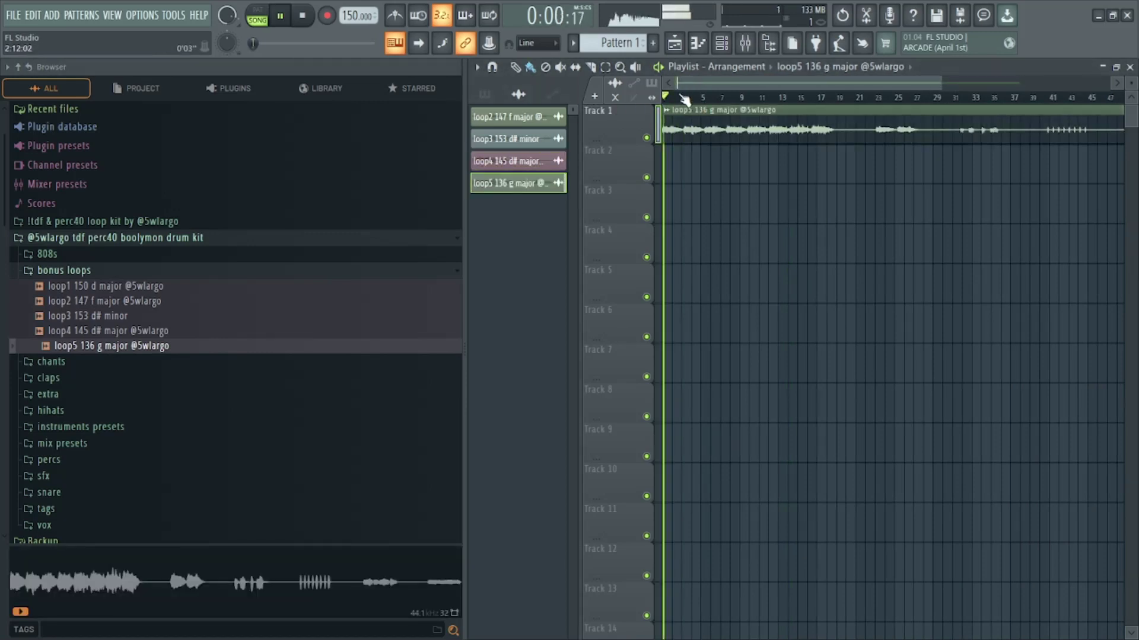
{"action": "scroll", "coordinate": [685, 99], "scroll_direction": "up", "scroll_amount": 2}
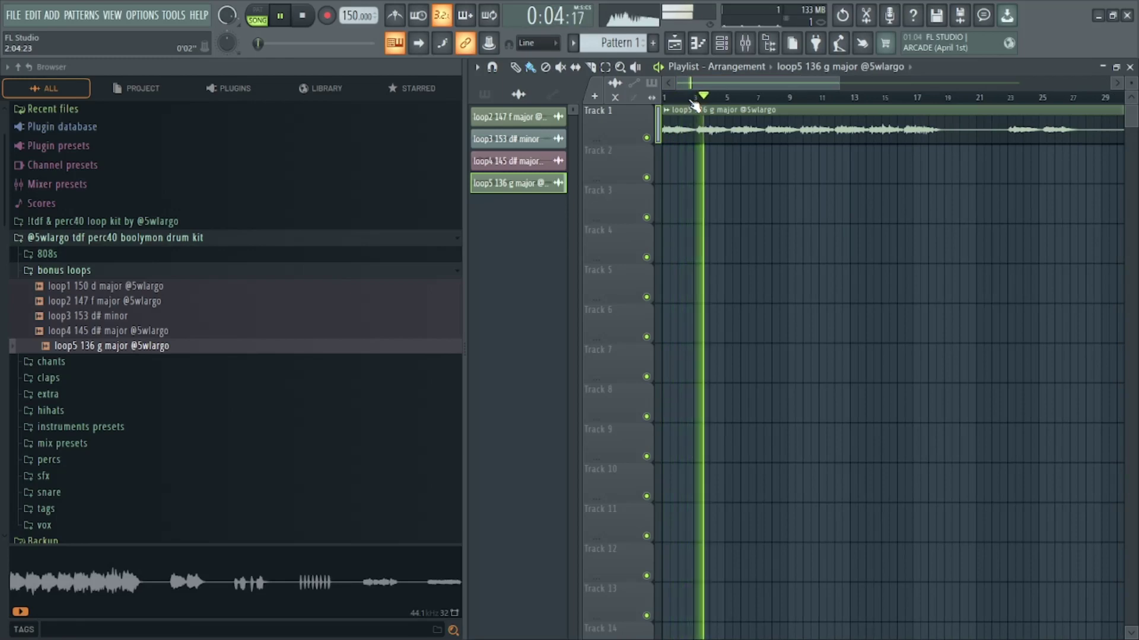
{"action": "scroll", "coordinate": [739, 96], "scroll_direction": "down", "scroll_amount": 1}
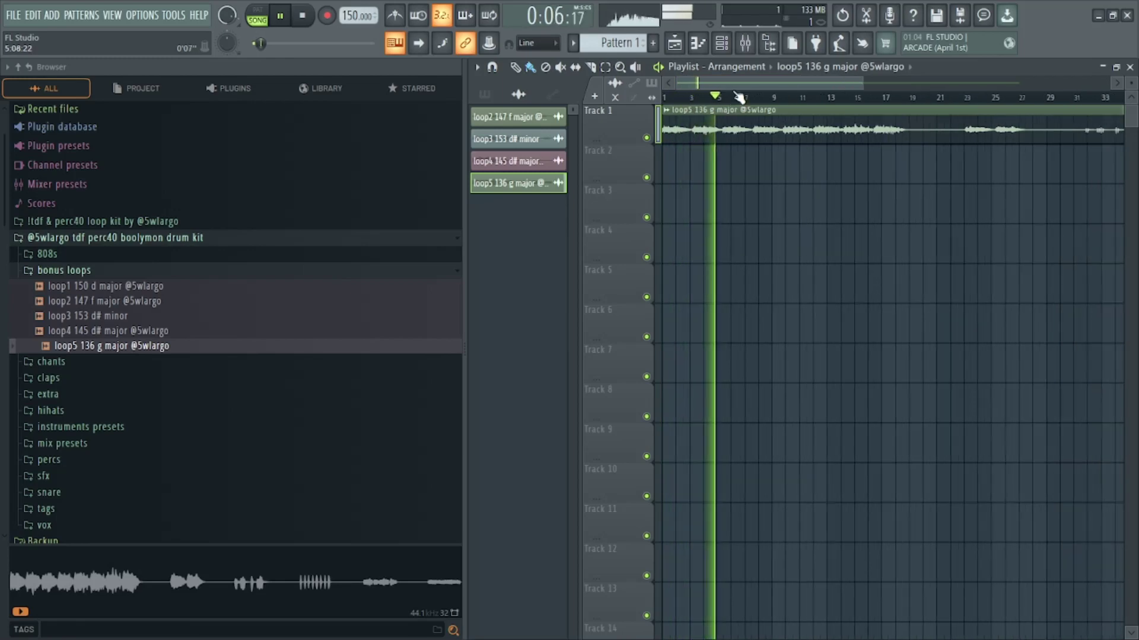
{"action": "scroll", "coordinate": [723, 98], "scroll_direction": "up", "scroll_amount": 1}
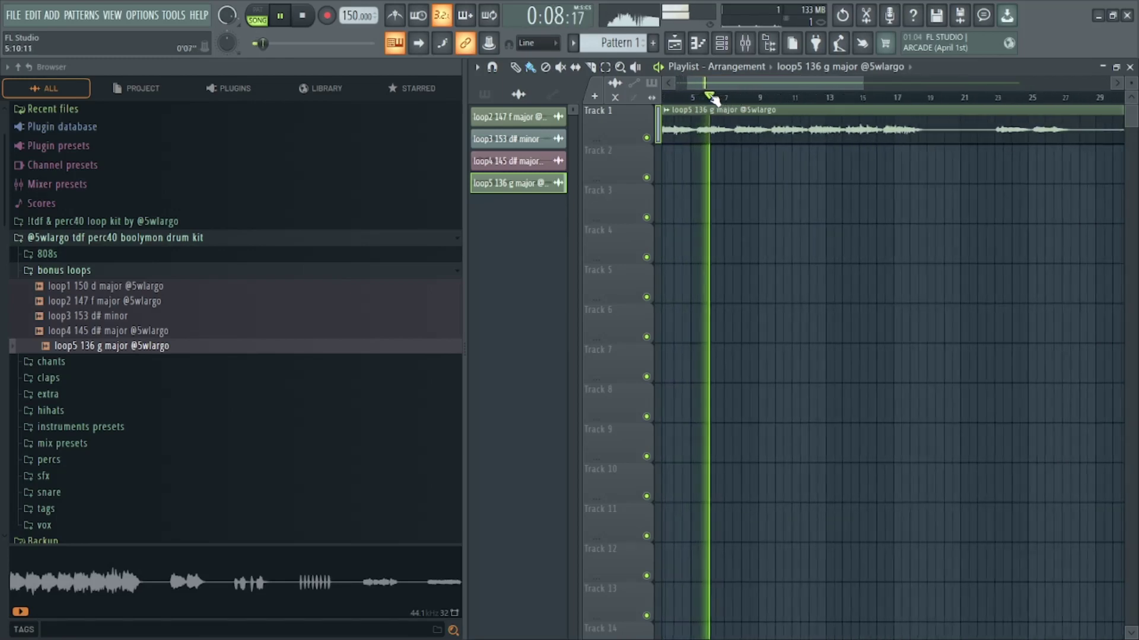
{"action": "scroll", "coordinate": [704, 96], "scroll_direction": "down", "scroll_amount": 2}
{"action": "scroll", "coordinate": [721, 99], "scroll_direction": "up", "scroll_amount": 2}
{"action": "left_click_drag", "start_coordinate": [719, 82], "coordinate": [697, 81]}
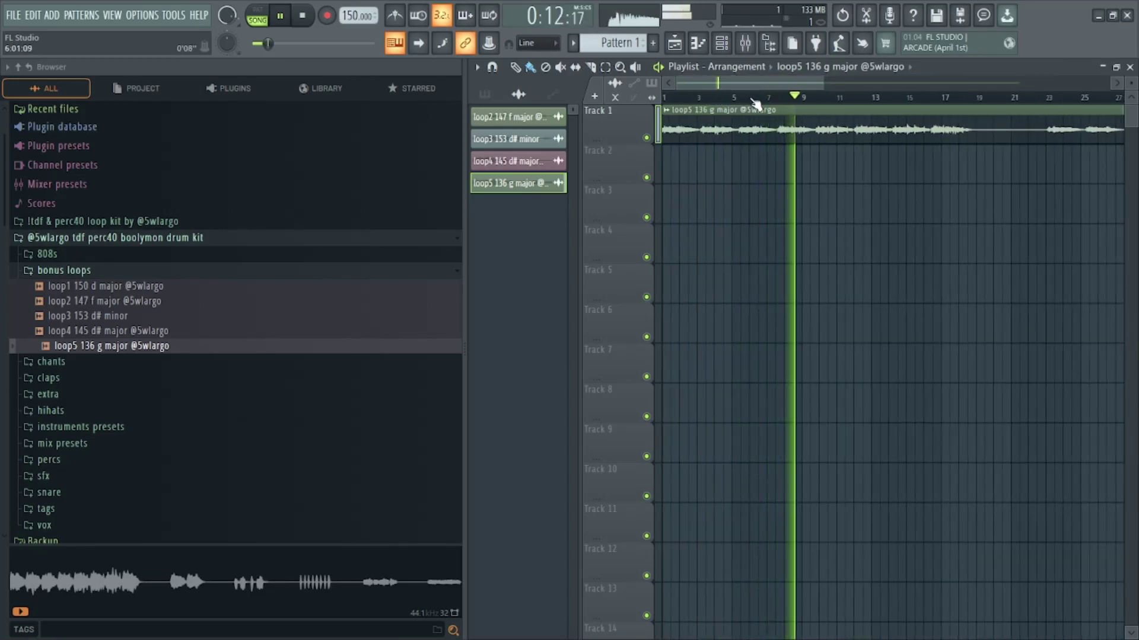
{"action": "scroll", "coordinate": [835, 105], "scroll_direction": "down", "scroll_amount": 1}
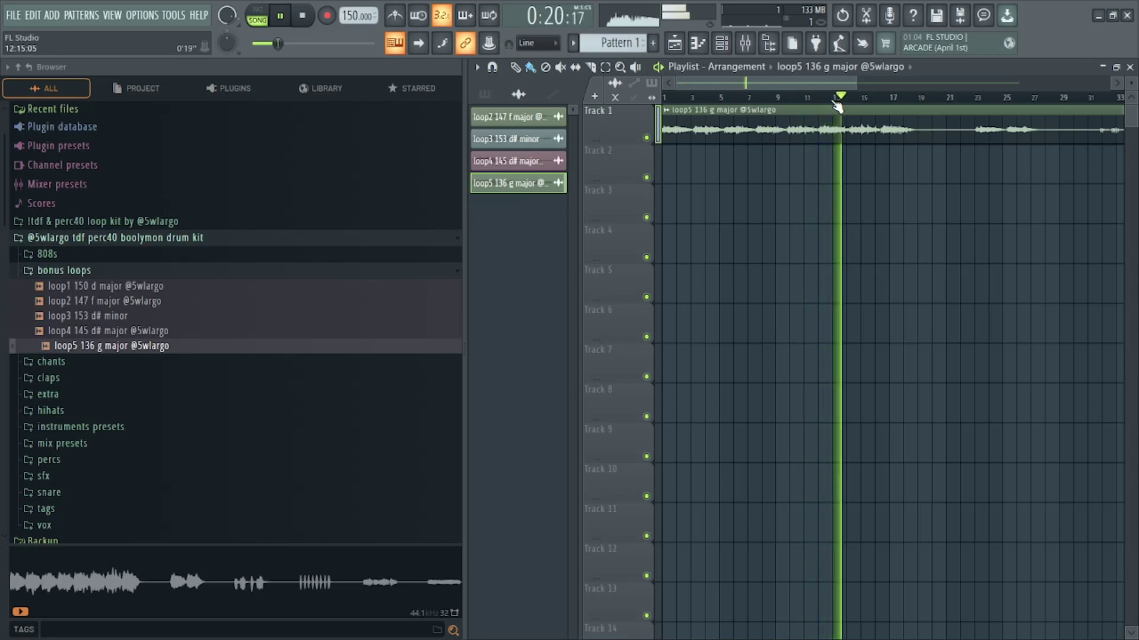
Delete the loop5 clip from Track 1 and preview ahhh chant, title chant and trap chant in the kit's chants folder.
{"action": "right_click", "coordinate": [824, 120]}
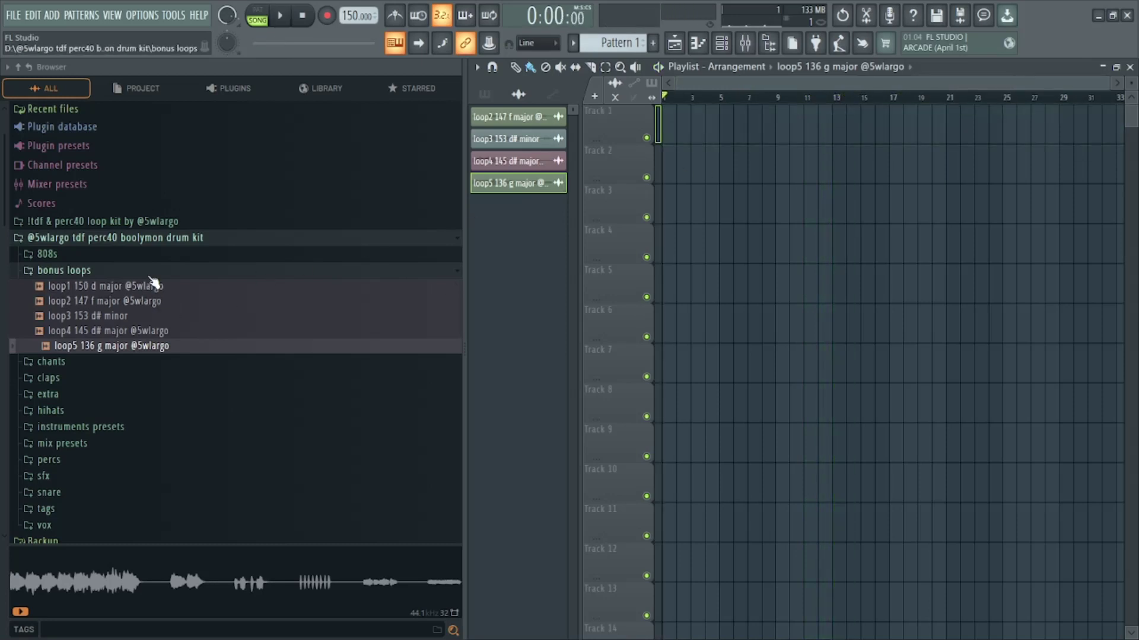
{"action": "left_click", "coordinate": [94, 270]}
{"action": "left_click", "coordinate": [51, 286]}
{"action": "left_click", "coordinate": [72, 302]}
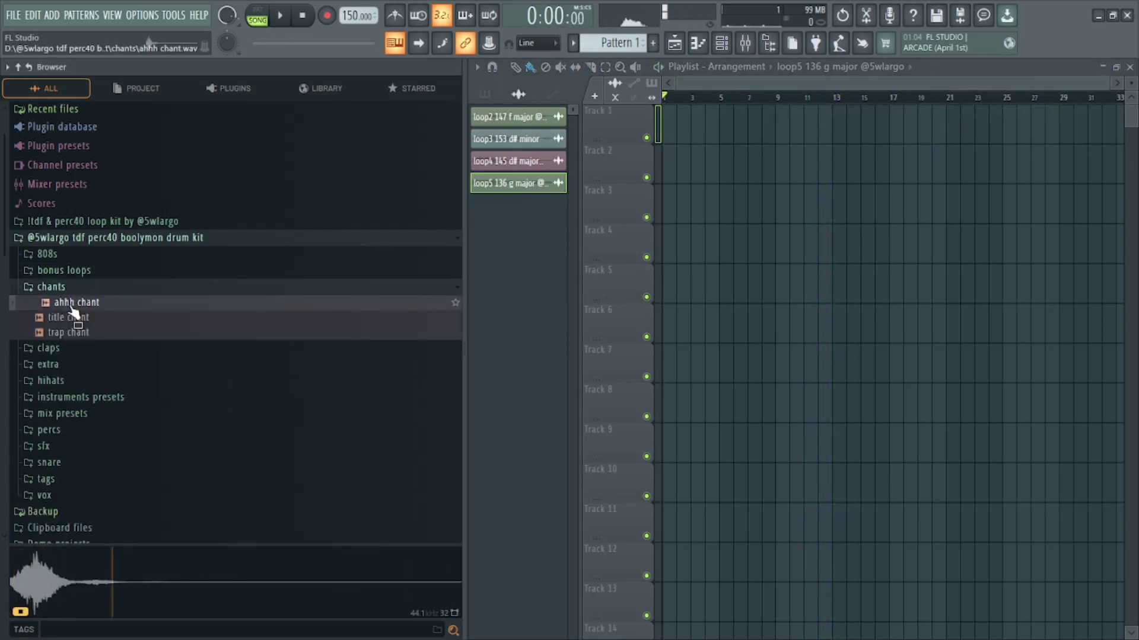
{"action": "key", "text": "Down"}
{"action": "key", "text": "Down"}
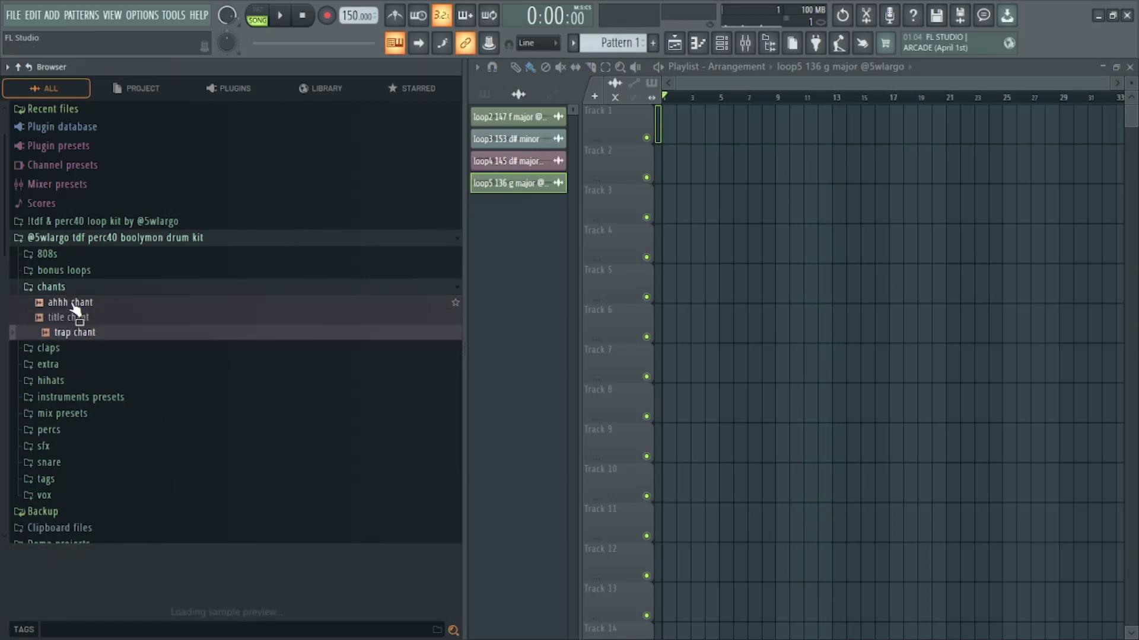
Preview the samples in the kit's claps folder one after another, from dark clap to water clap.
{"action": "left_click", "coordinate": [73, 288]}
{"action": "left_click", "coordinate": [59, 303]}
{"action": "left_click", "coordinate": [60, 319]}
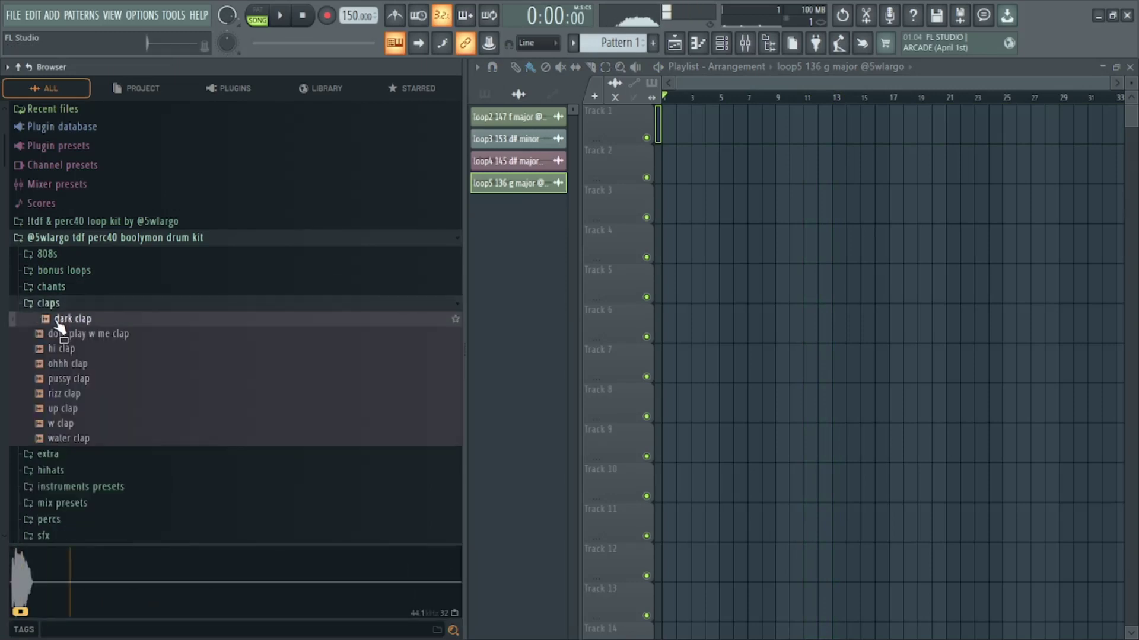
{"action": "key", "text": "Down"}
{"action": "key", "text": "Down"}
{"action": "key", "text": "Down"}
{"action": "key", "text": "Down"}
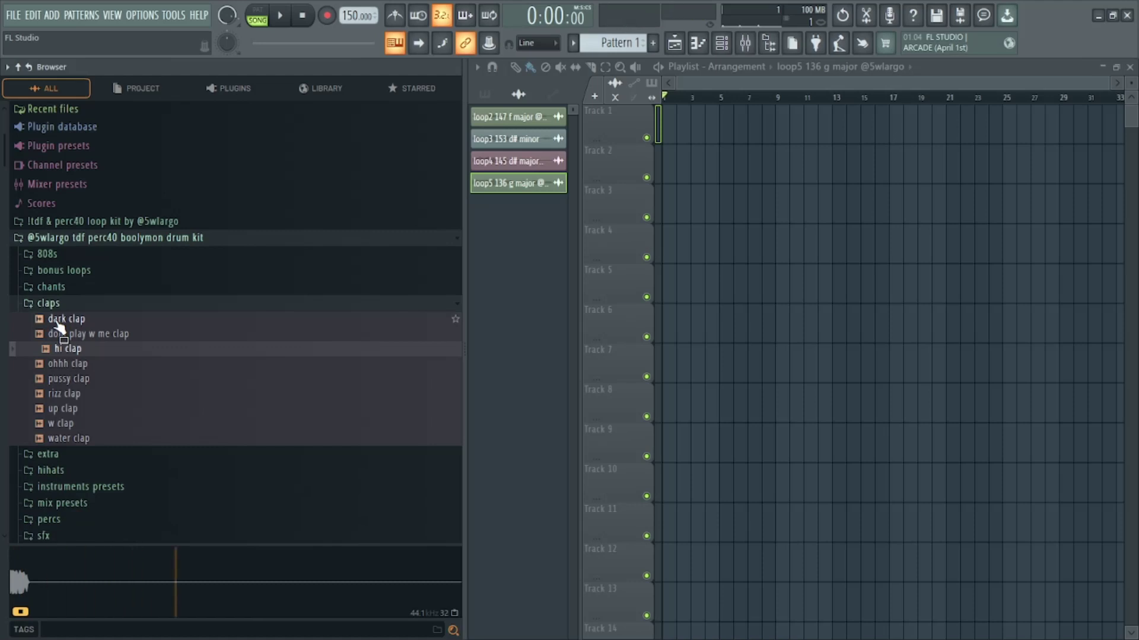
{"action": "key", "text": "Down"}
{"action": "key", "text": "Down"}
{"action": "key", "text": "Down"}
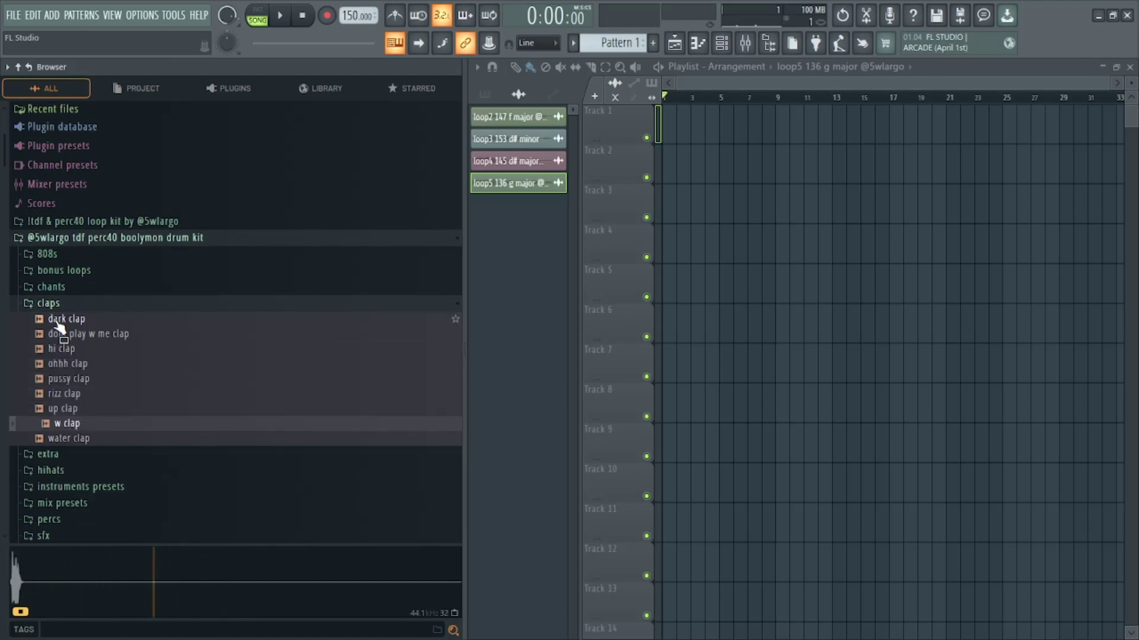
{"action": "key", "text": "Down"}
Preview the samples in the kit's extra folder in order, from busy to untitled.
{"action": "left_click", "coordinate": [58, 305]}
{"action": "left_click", "coordinate": [54, 322]}
{"action": "left_click_drag", "start_coordinate": [56, 334], "coordinate": [54, 350]}
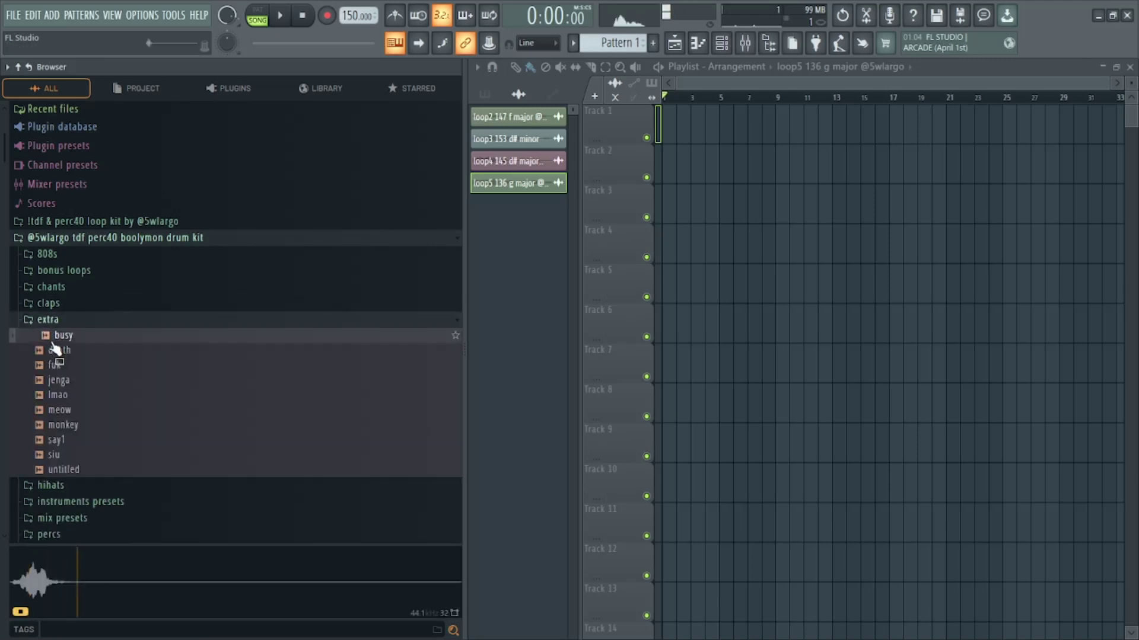
{"action": "left_click", "coordinate": [55, 350]}
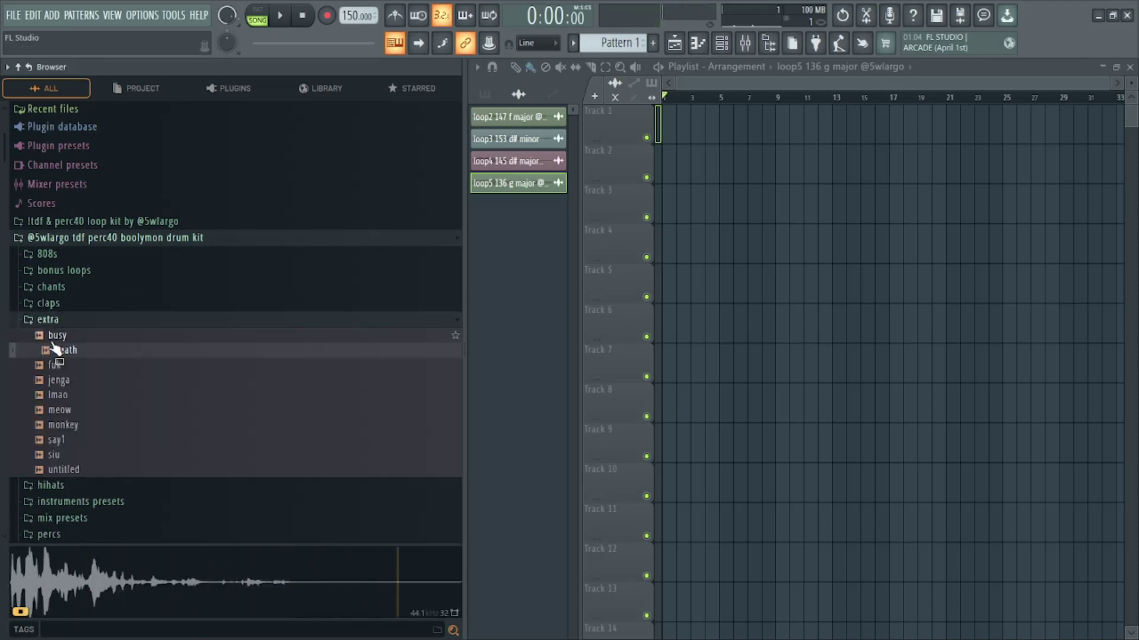
{"action": "key", "text": "Down"}
{"action": "key", "text": "Down"}
{"action": "key", "text": "Down"}
{"action": "key", "text": "Down"}
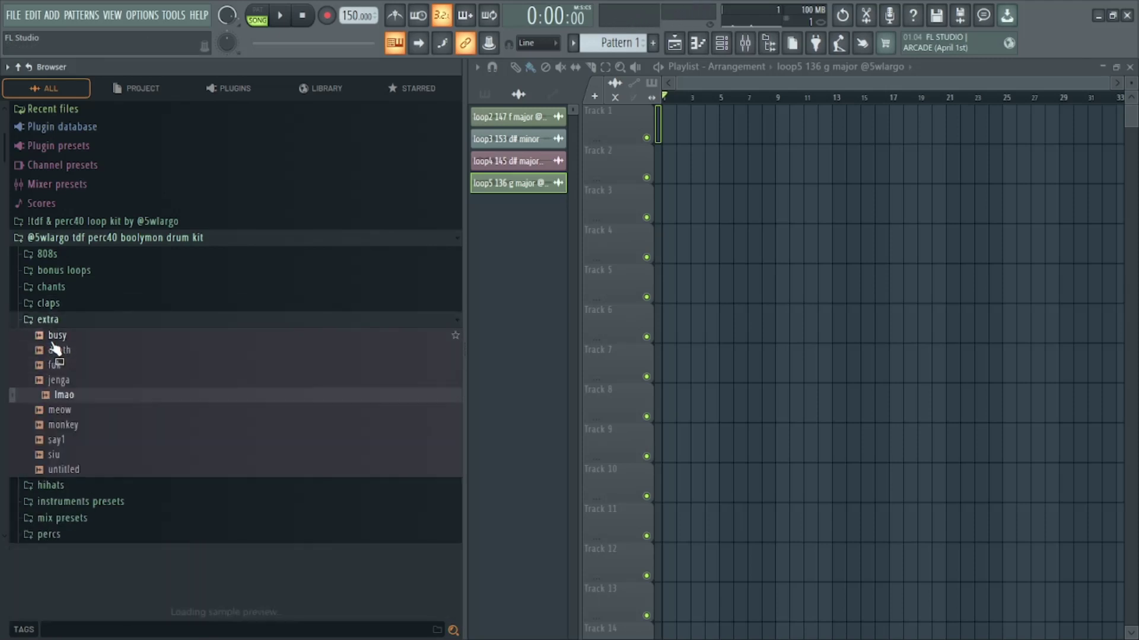
{"action": "key", "text": "Down"}
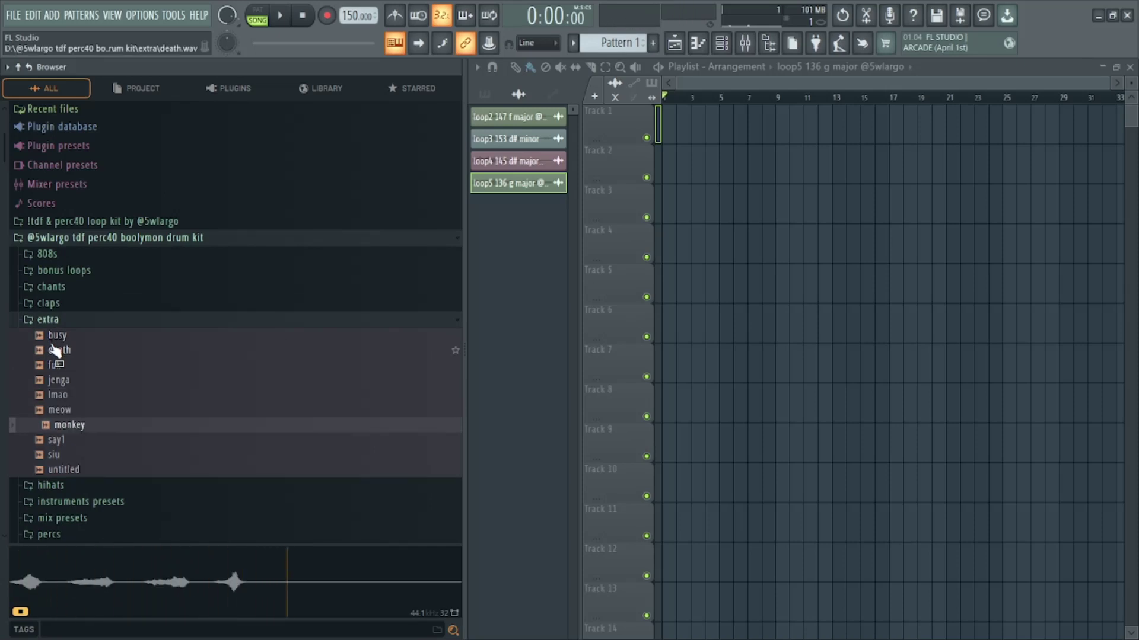
{"action": "key", "text": "Down"}
{"action": "key", "text": "Down"}
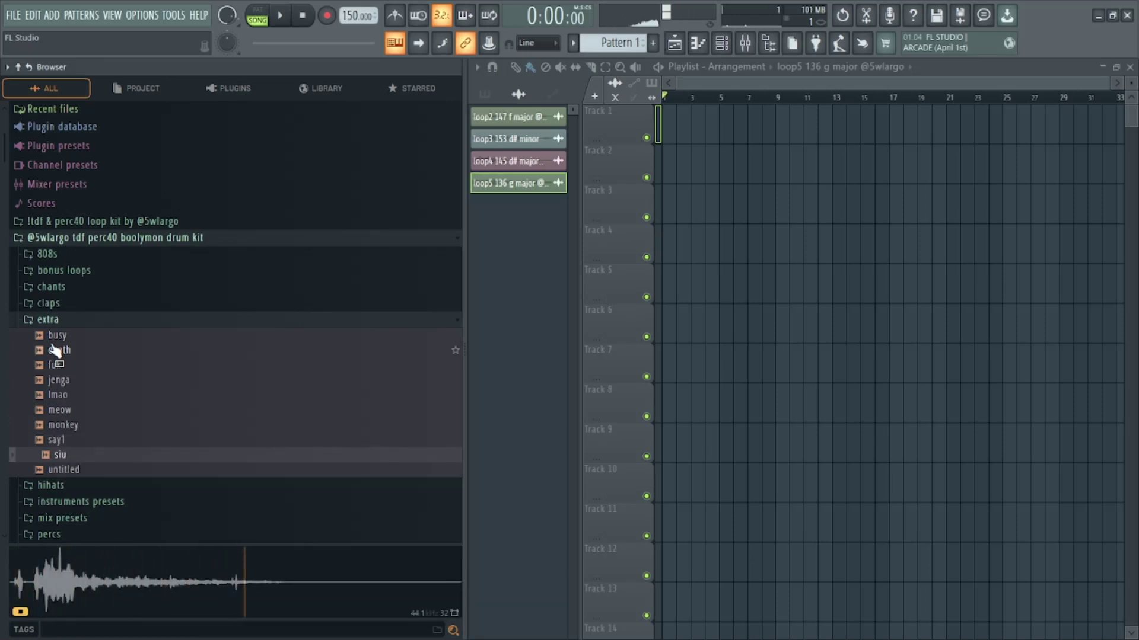
{"action": "key", "text": "Down"}
{"action": "key", "text": "Down"}
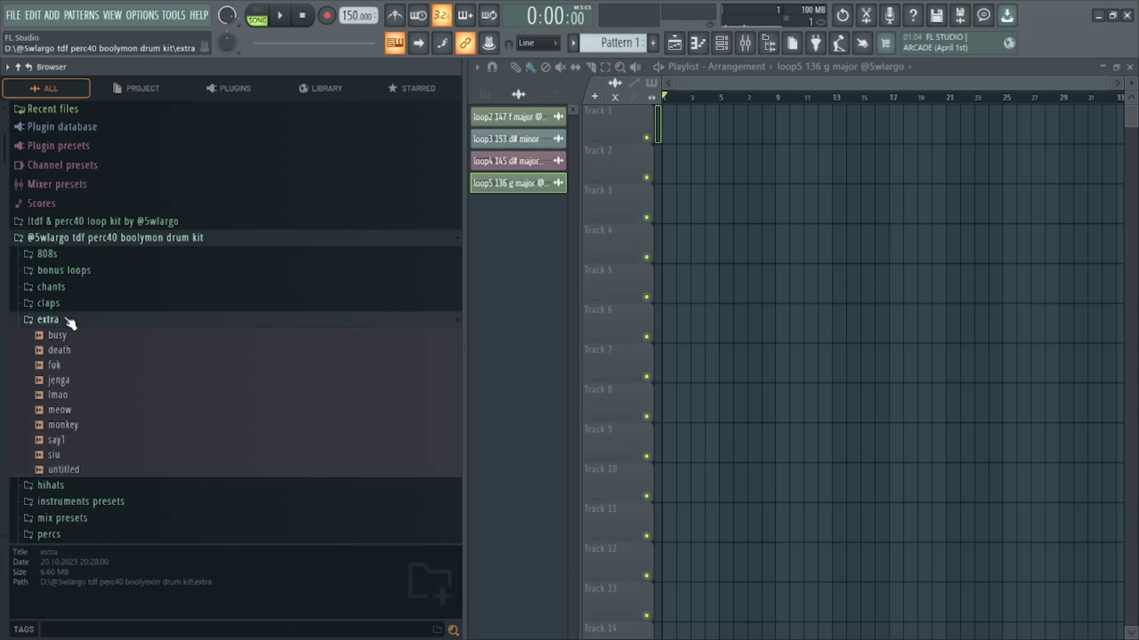
Preview the samples in the kit's hihats folder one after another, ending with went hat.
{"action": "left_click", "coordinate": [70, 321]}
{"action": "left_click", "coordinate": [59, 342]}
{"action": "left_click", "coordinate": [60, 351]}
{"action": "key", "text": "Down"}
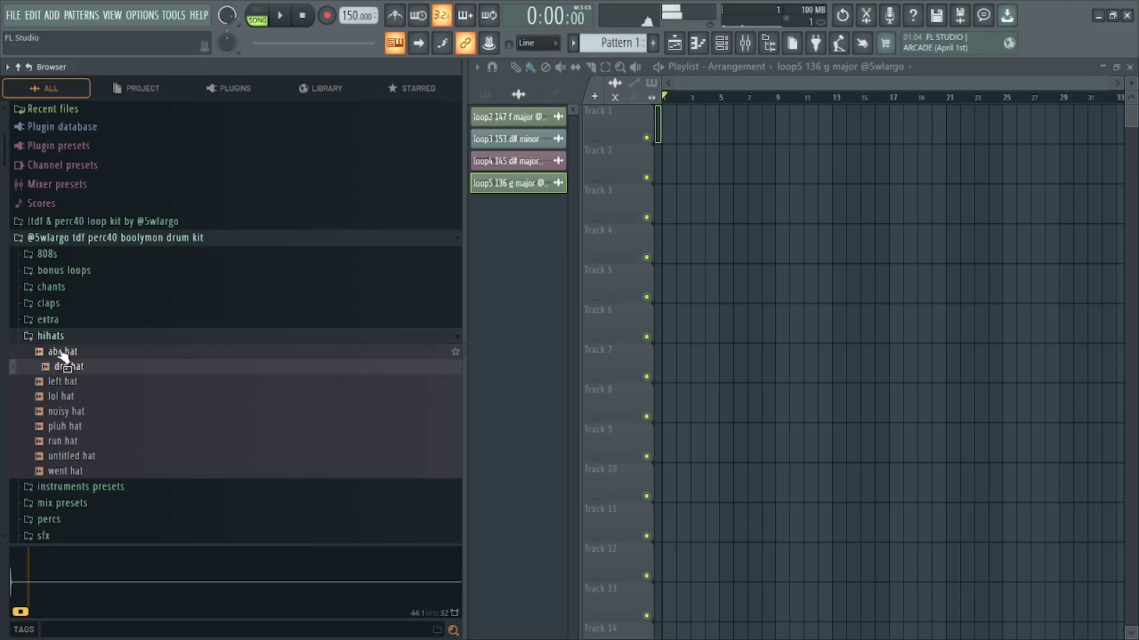
{"action": "key", "text": "Down"}
{"action": "key", "text": "Down"}
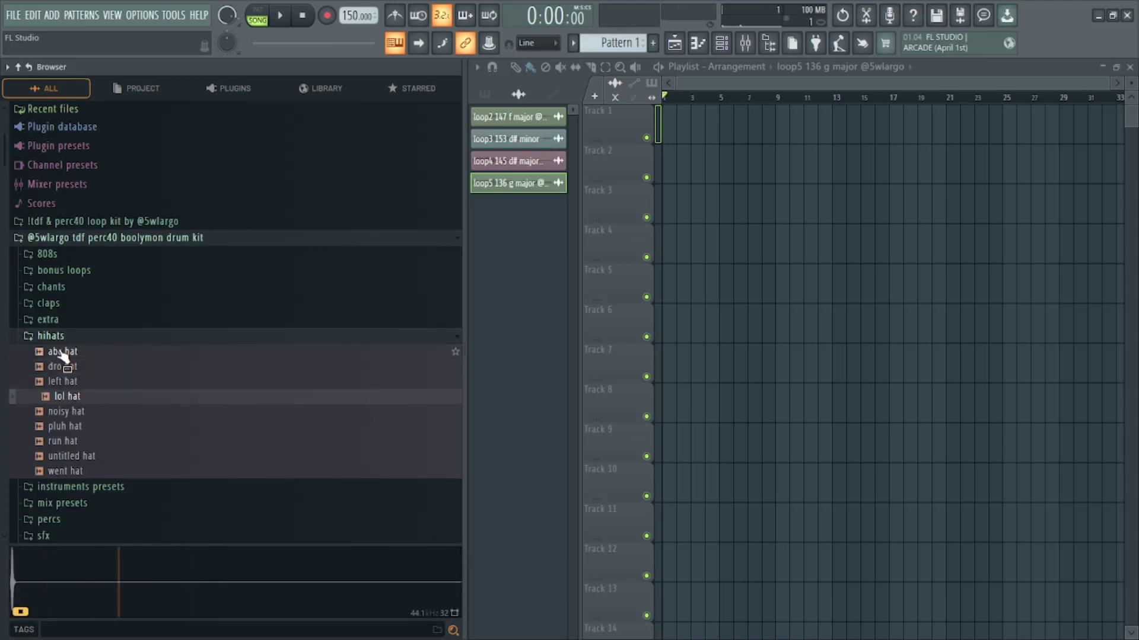
{"action": "key", "text": "Down"}
{"action": "key", "text": "Down"}
{"action": "key", "text": "Down"}
{"action": "key", "text": "Down"}
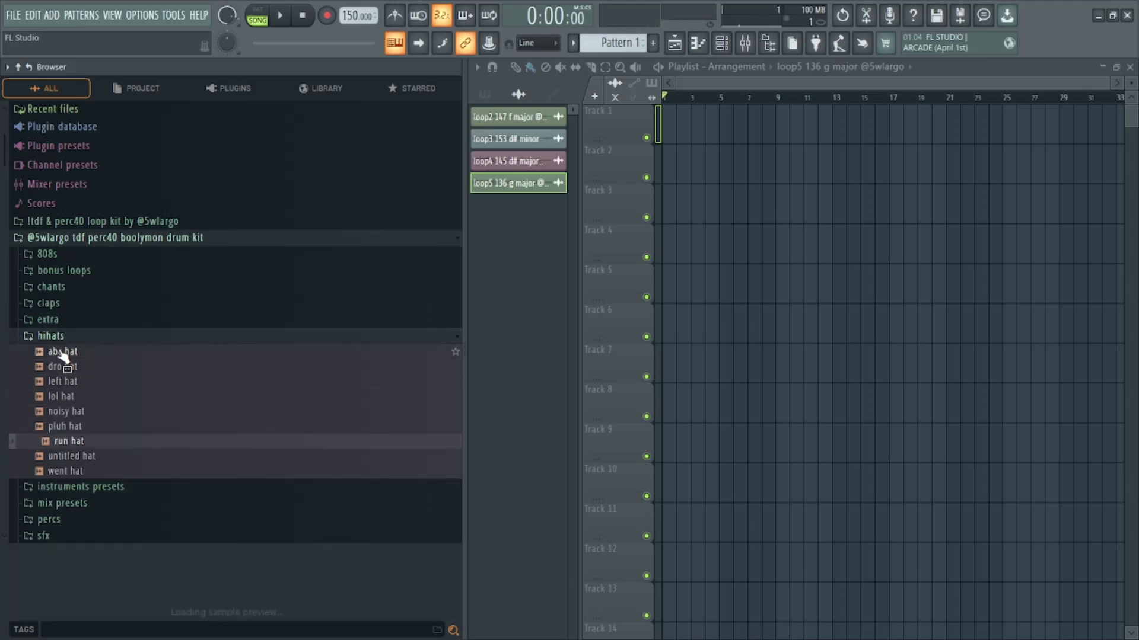
{"action": "key", "text": "Down"}
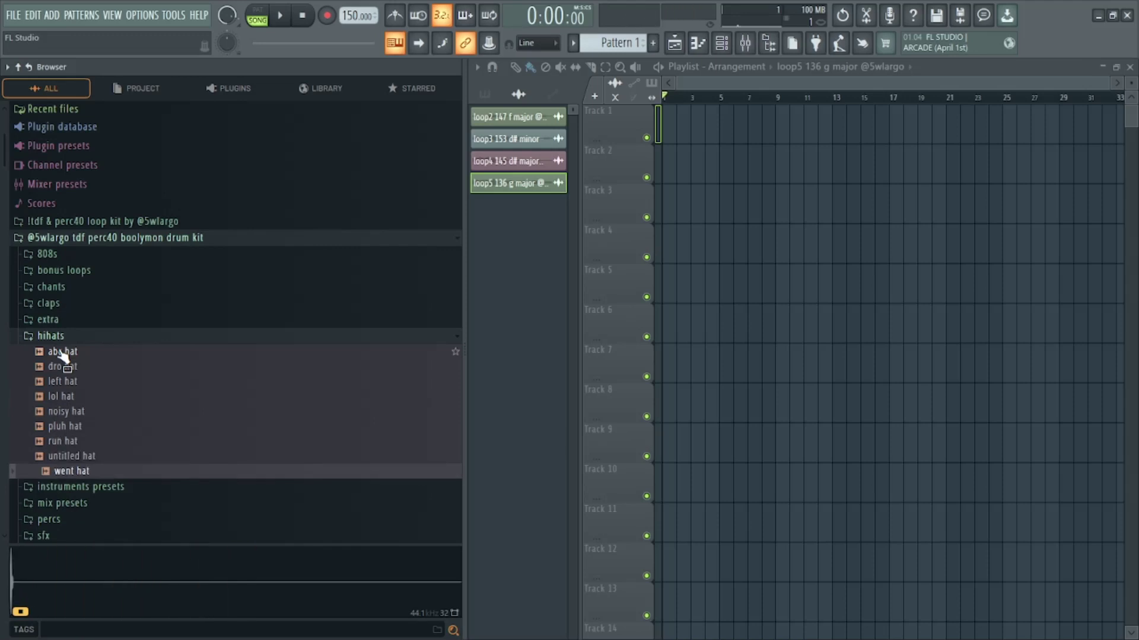
Collapse the hihats folder and look briefly into the kit's instruments presets folder.
{"action": "left_click", "coordinate": [68, 336]}
{"action": "left_click", "coordinate": [68, 353]}
{"action": "left_click", "coordinate": [70, 353]}
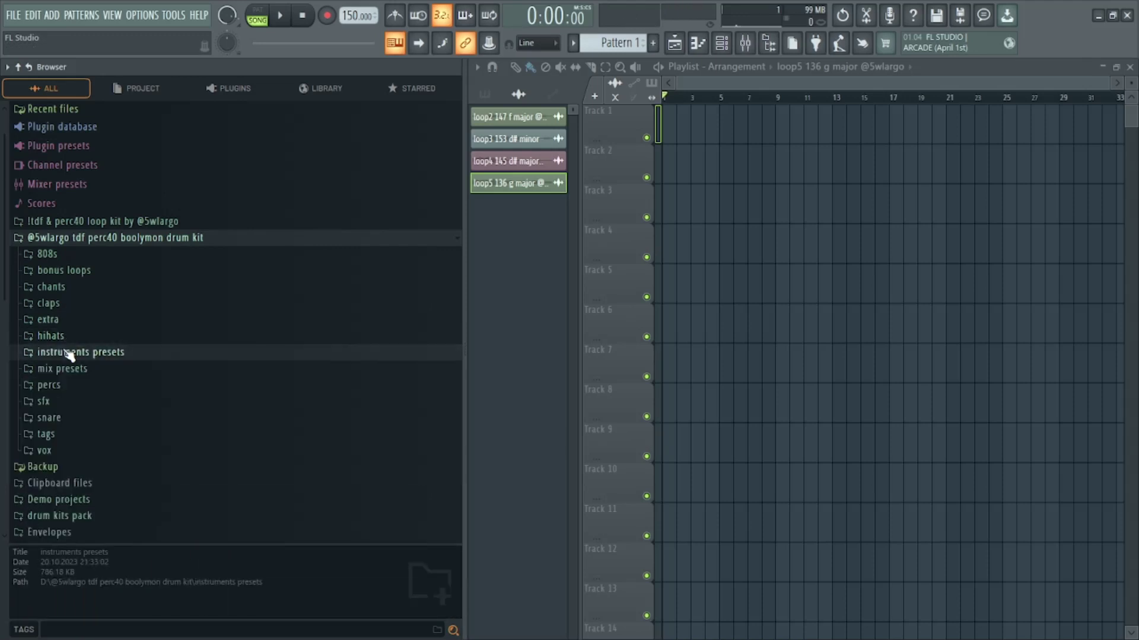
Preview the samples in the kit's percs folder in order, from glass to ysl.
{"action": "left_click", "coordinate": [63, 402]}
{"action": "left_click", "coordinate": [48, 386]}
{"action": "left_click", "coordinate": [60, 401]}
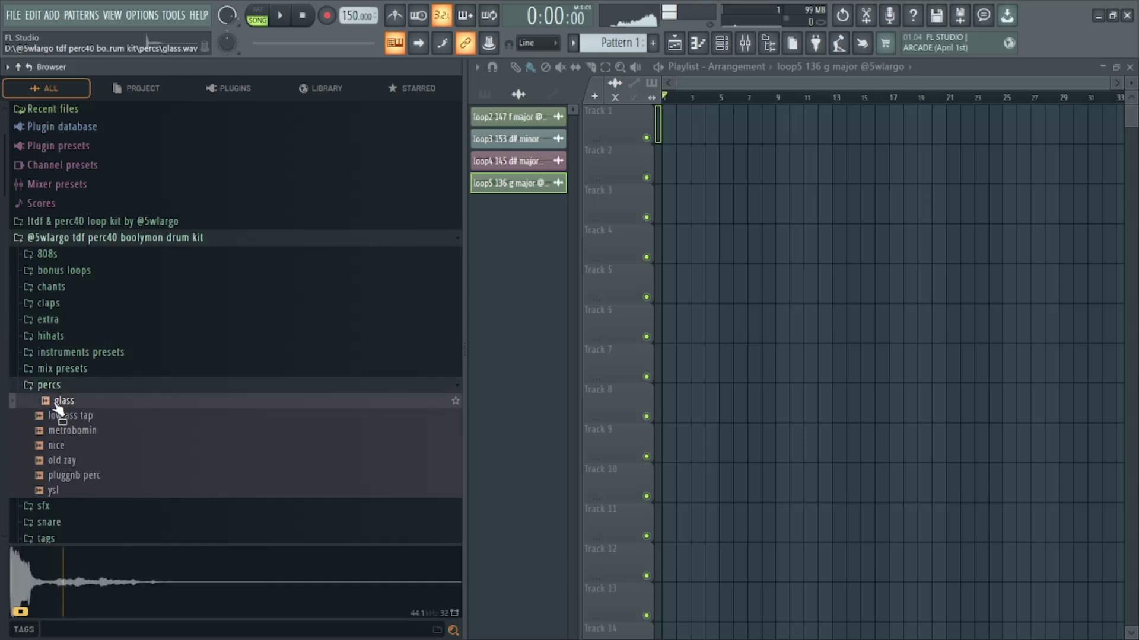
{"action": "key", "text": "Down"}
{"action": "scroll", "coordinate": [56, 405], "scroll_direction": "down", "scroll_amount": 3}
{"action": "key", "text": "Down"}
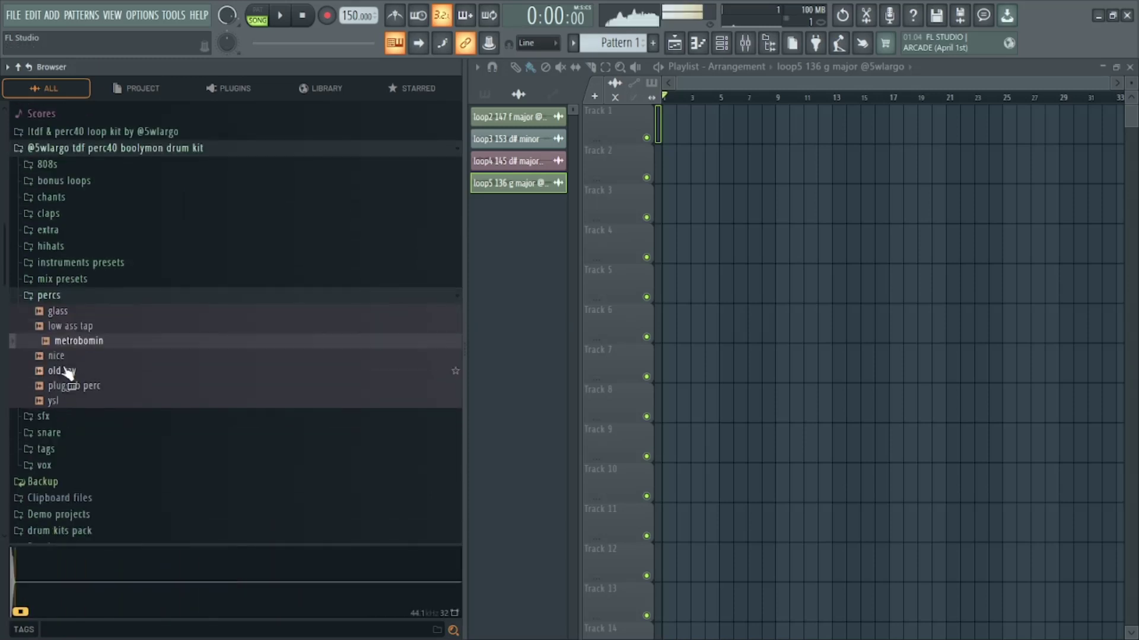
{"action": "key", "text": "Down"}
{"action": "key", "text": "Down"}
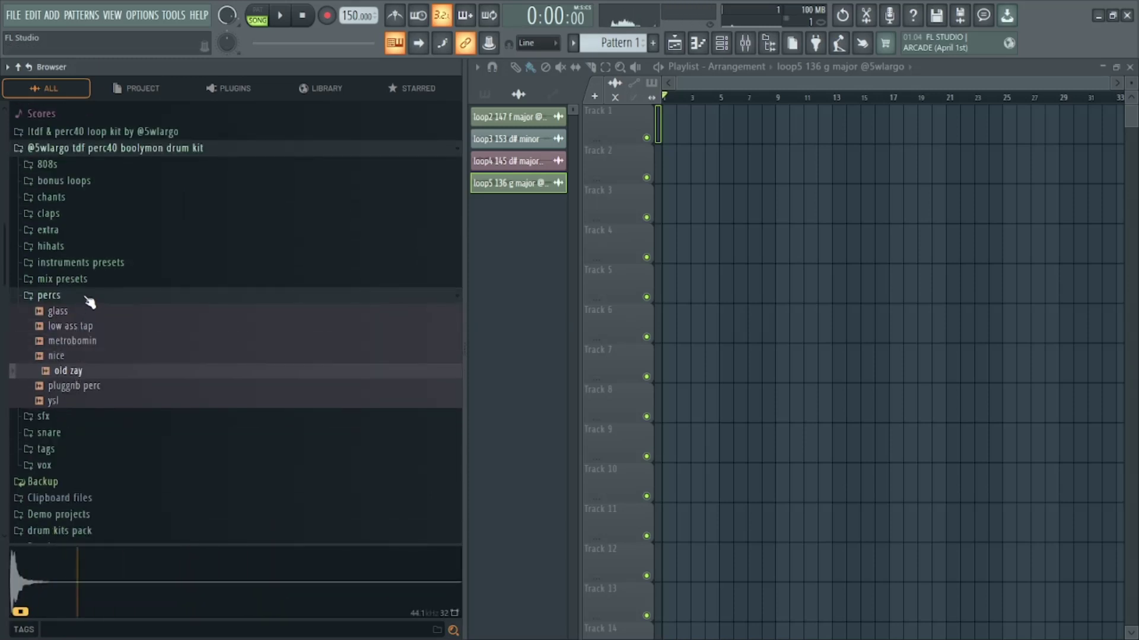
{"action": "key", "text": "Down"}
{"action": "key", "text": "Down"}
{"action": "key", "text": "Down"}
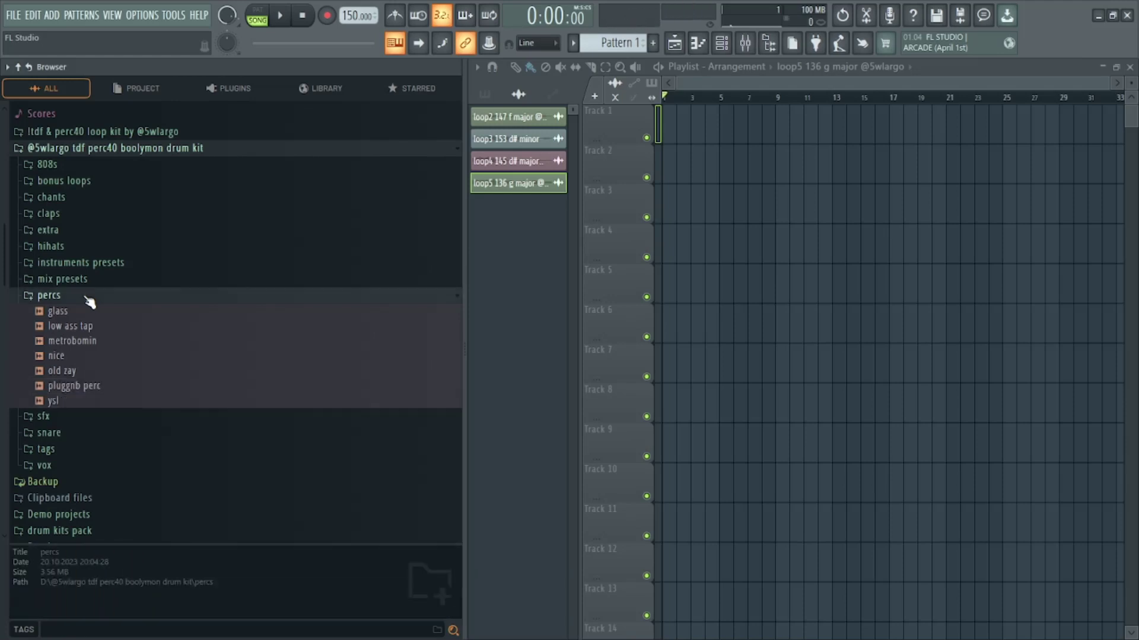
Preview coins, cook up and hihat rise w autotemp in the kit's sfx folder.
{"action": "key", "text": "Right"}
{"action": "left_click", "coordinate": [81, 328]}
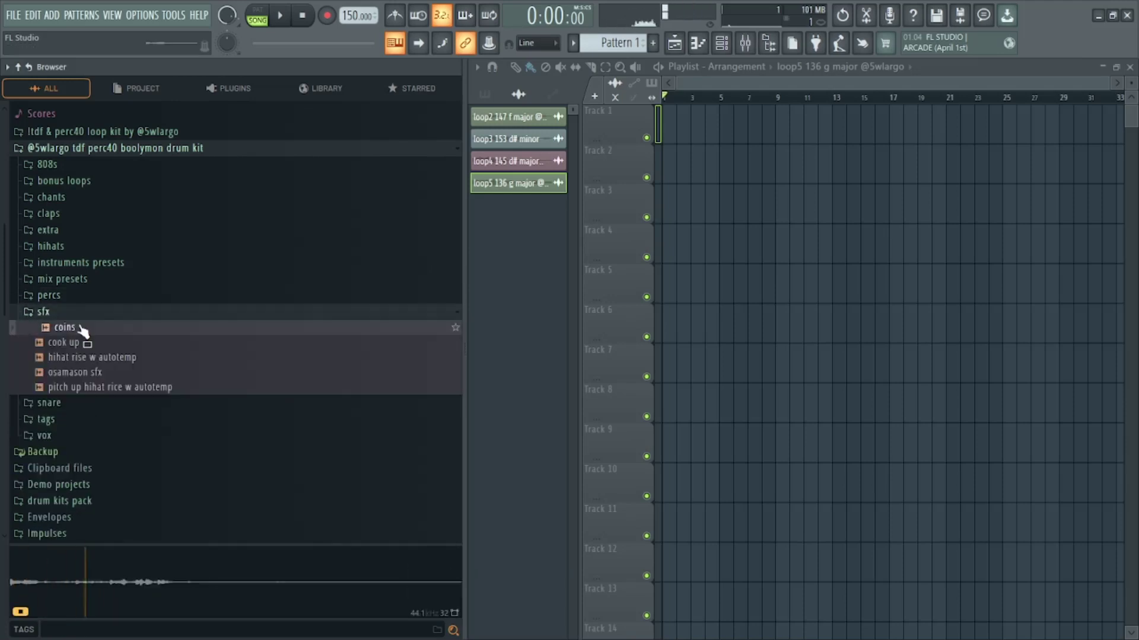
{"action": "key", "text": "Down"}
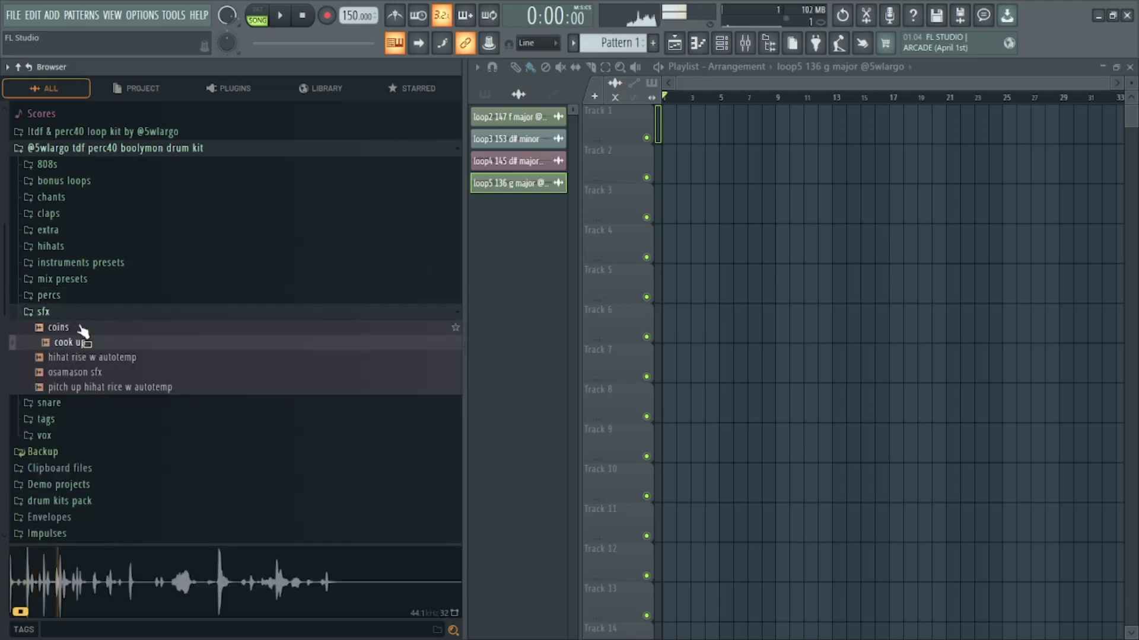
{"action": "left_click", "coordinate": [86, 357]}
Place hihat rise w autotemp at the start of Track 1 and play it at 150 BPM.
{"action": "left_click_drag", "start_coordinate": [180, 354], "coordinate": [663, 132]}
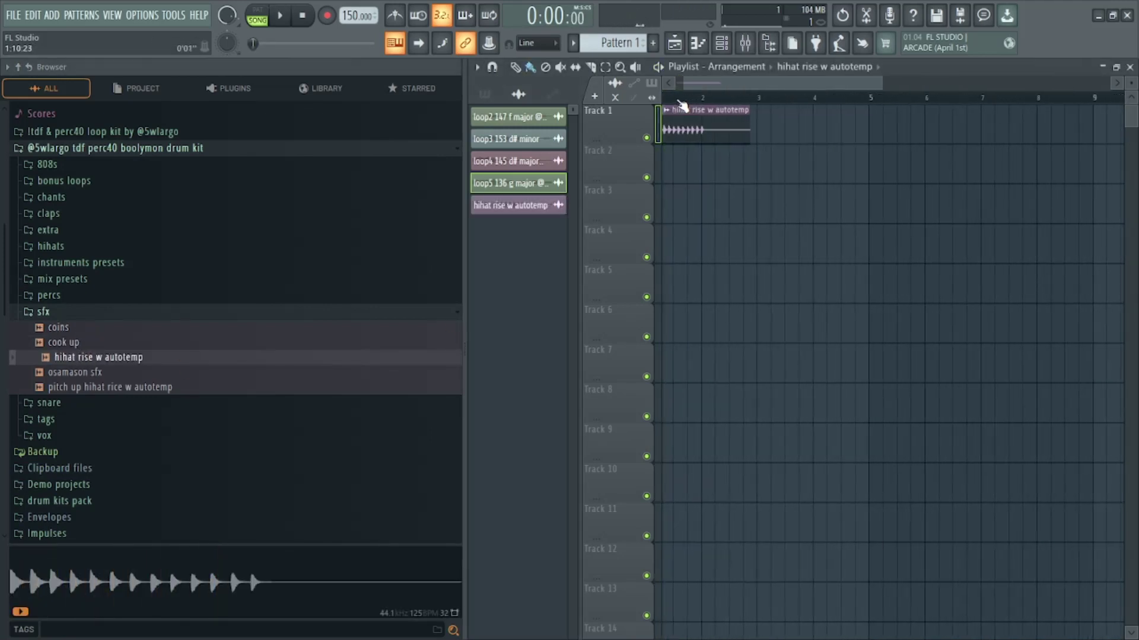
{"action": "scroll", "coordinate": [744, 102], "scroll_direction": "up", "scroll_amount": 5}
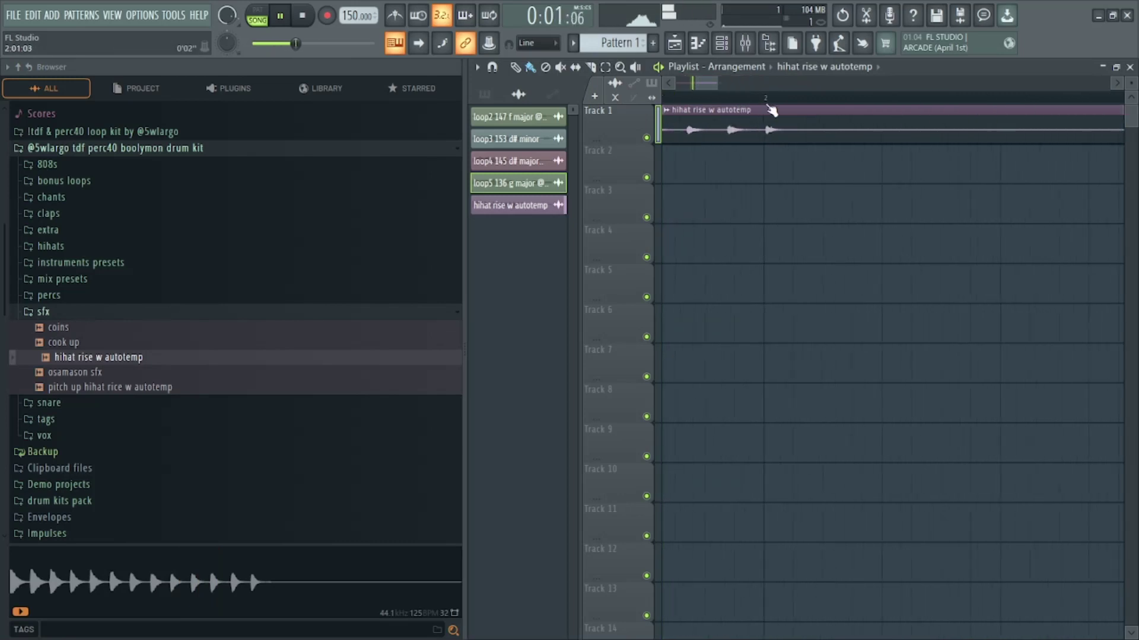
{"action": "scroll", "coordinate": [771, 112], "scroll_direction": "down", "scroll_amount": 3}
{"action": "key", "text": "space"}
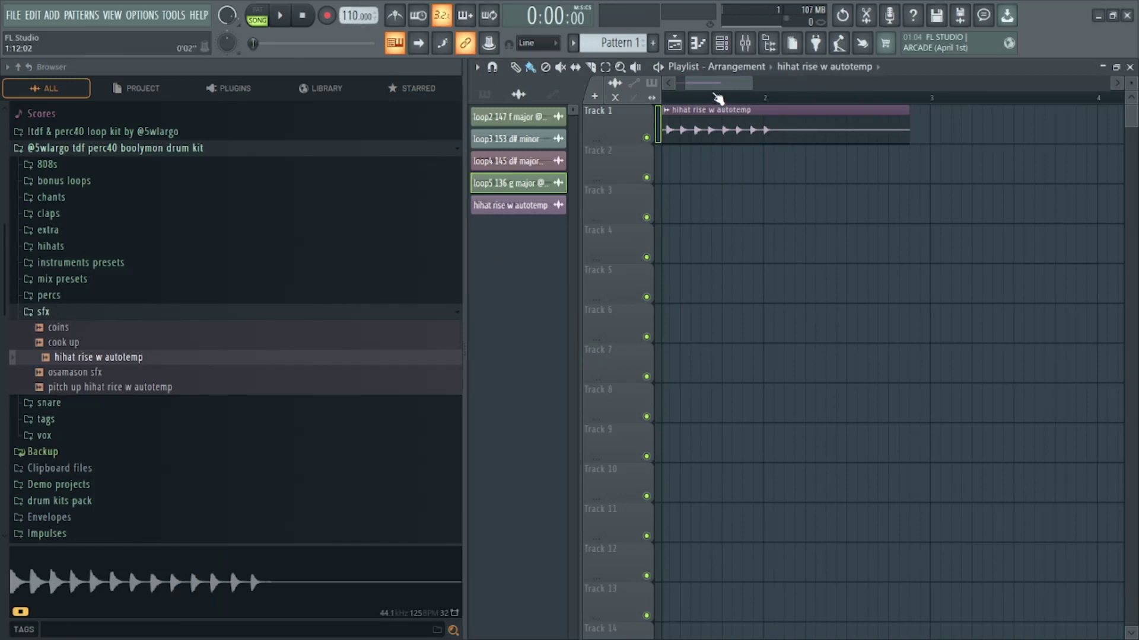
Set the project tempo to 110 BPM and play the hihat rise clip again.
{"action": "scroll", "coordinate": [717, 98], "scroll_direction": "up", "scroll_amount": 1}
{"action": "key", "text": "space"}
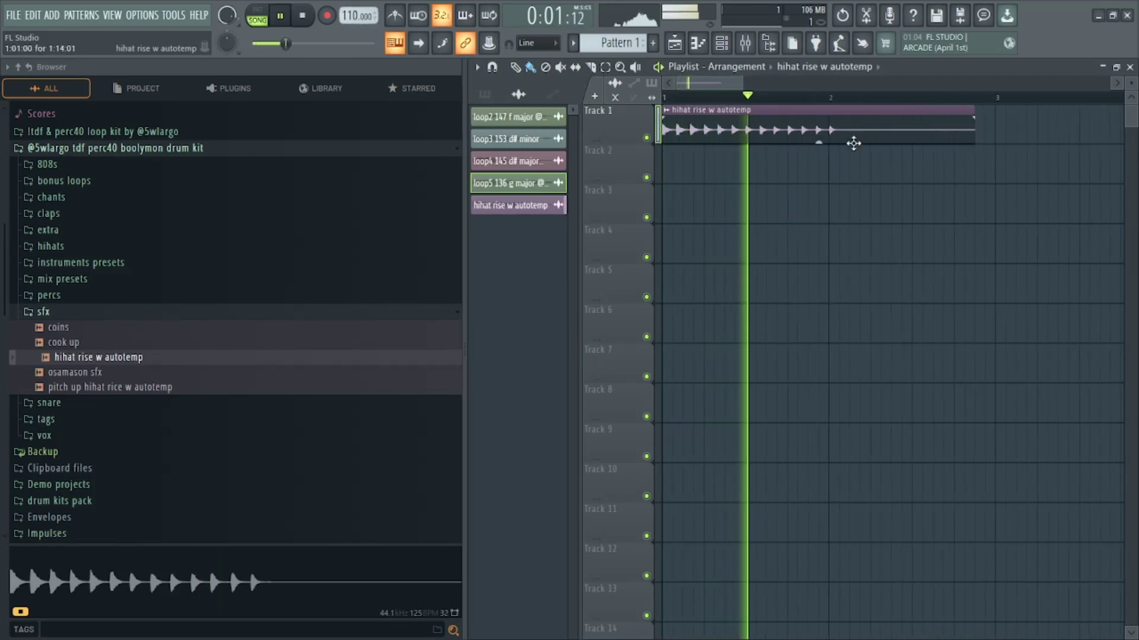
{"action": "key", "text": "space"}
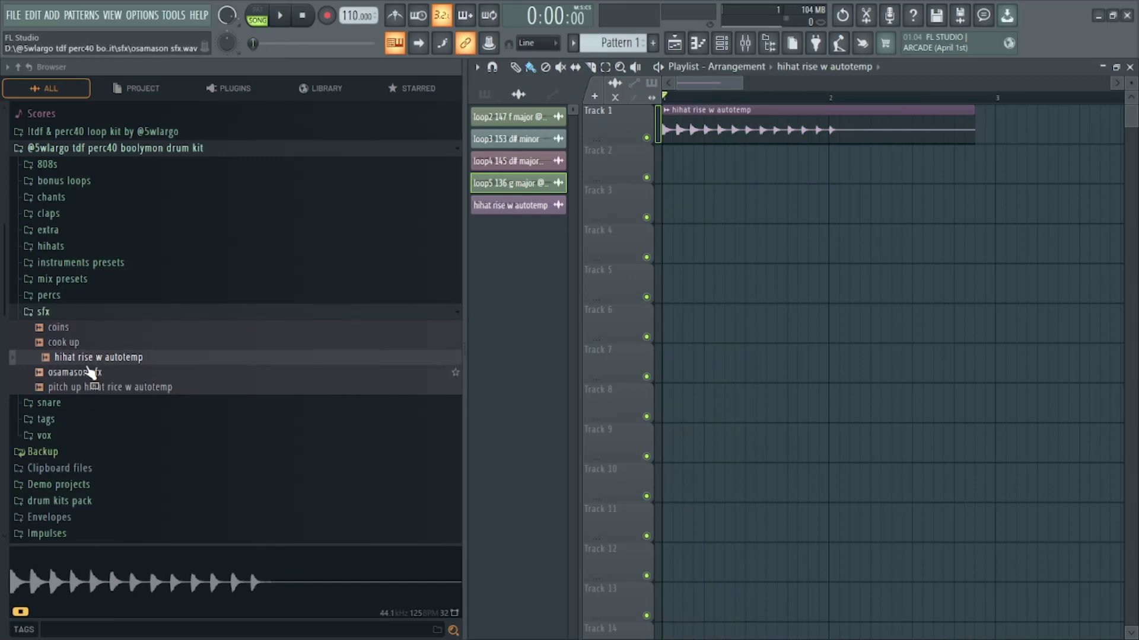
Delete the hihat rise clip from Track 1 and preview osamason sfx.
{"action": "right_click", "coordinate": [757, 130]}
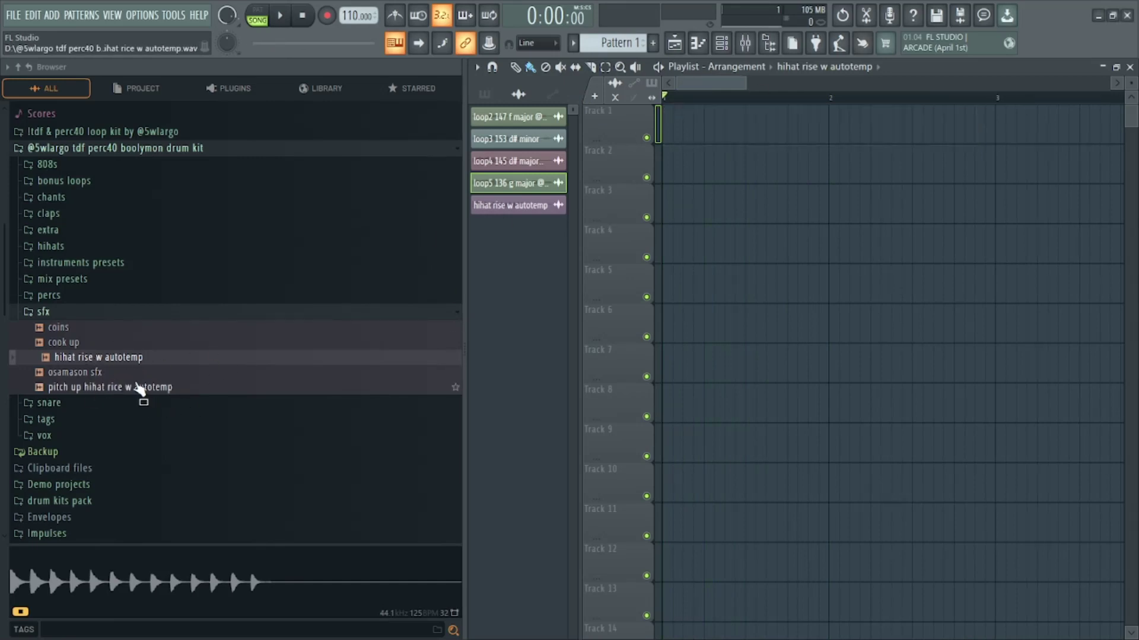
{"action": "left_click", "coordinate": [116, 374]}
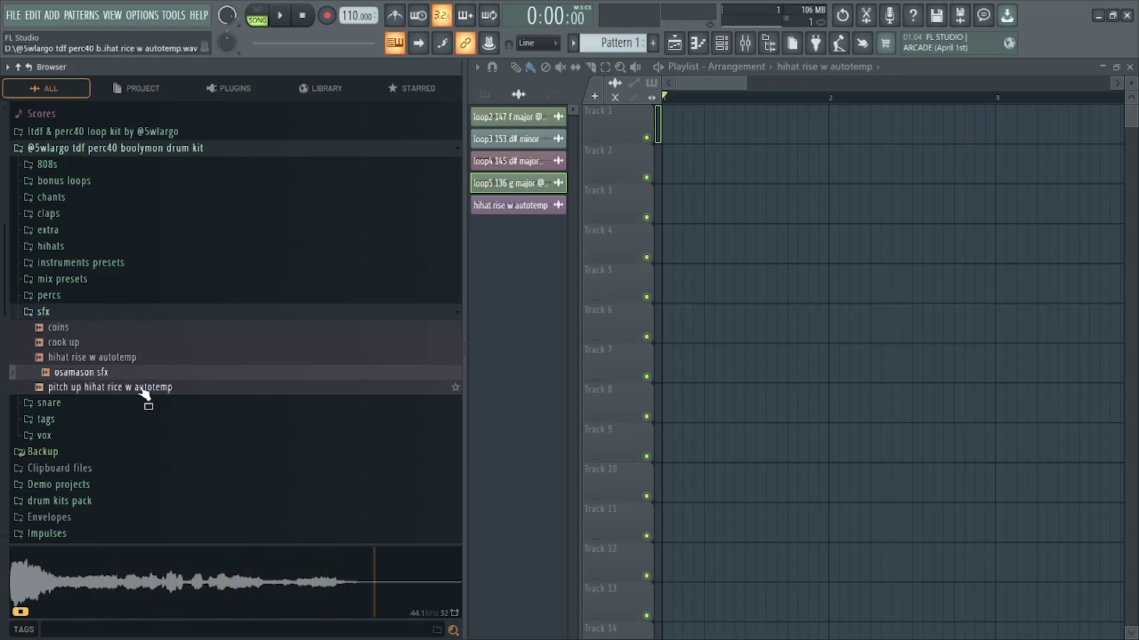
Place pitch up hihat rice w autotemp at the start of Track 1 and play it at 161 BPM.
{"action": "left_click_drag", "start_coordinate": [144, 394], "coordinate": [680, 110]}
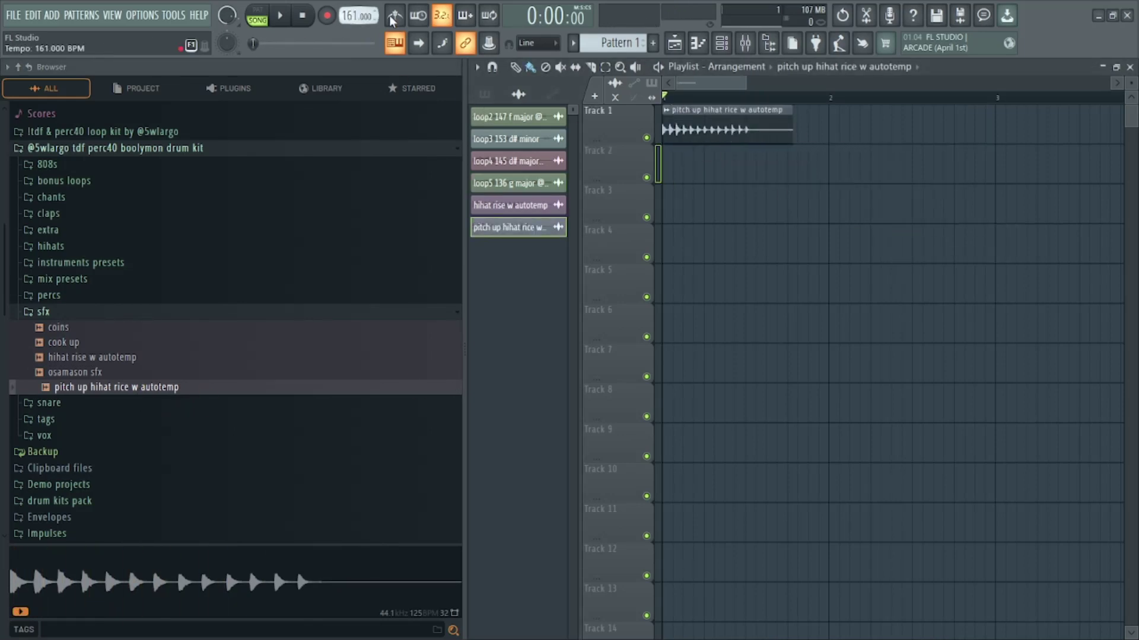
{"action": "key", "text": "space"}
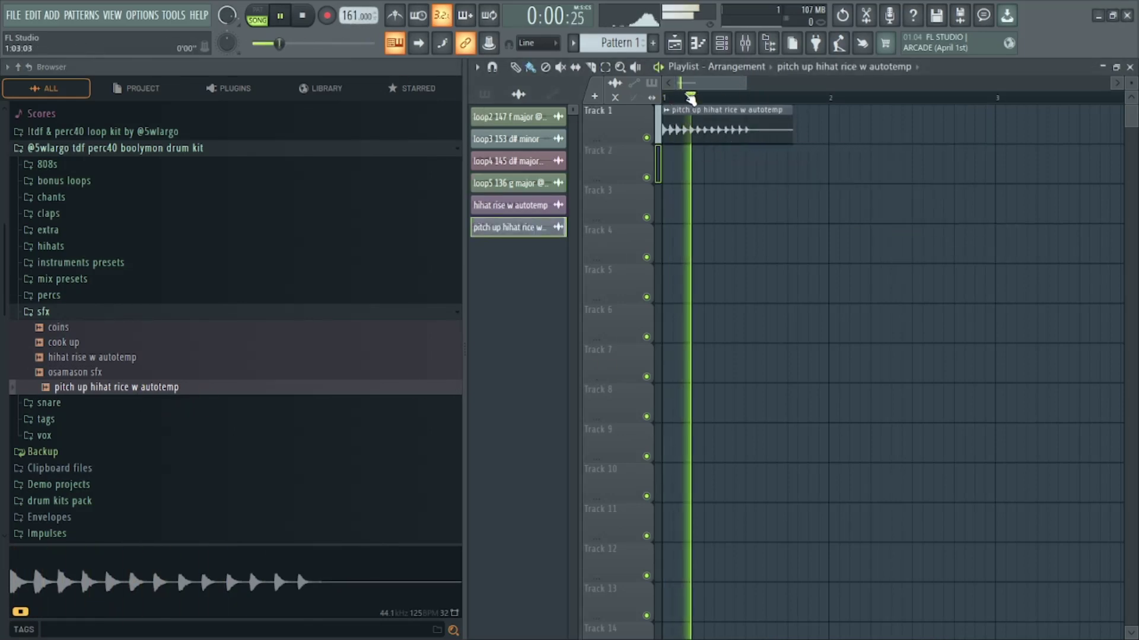
{"action": "scroll", "coordinate": [689, 98], "scroll_direction": "up", "scroll_amount": 2}
{"action": "key", "text": "space"}
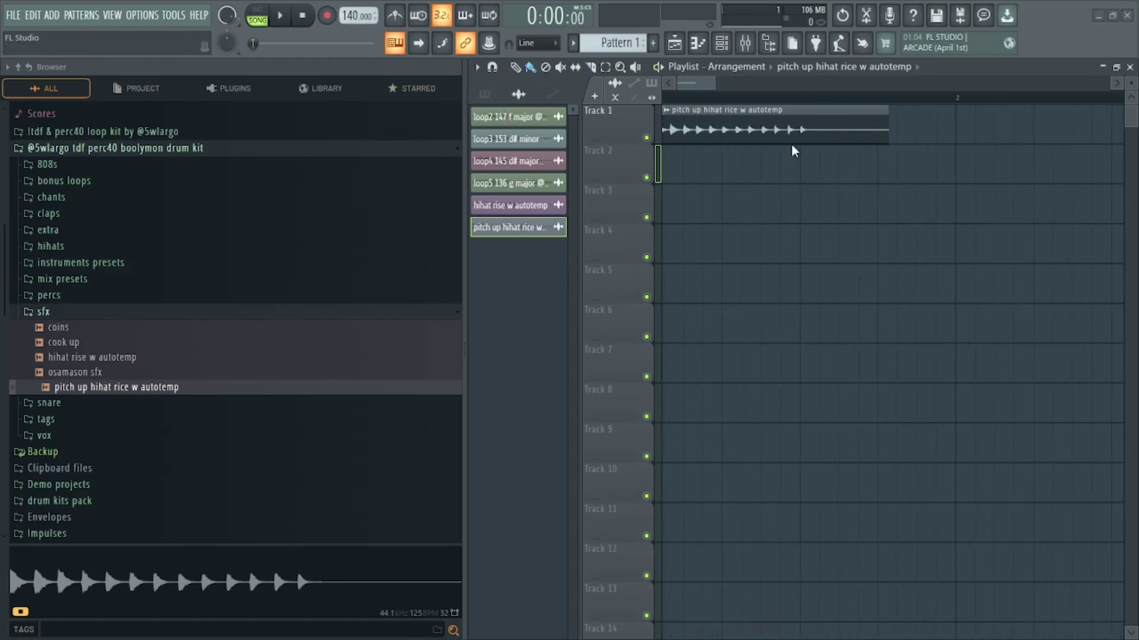
Play the pitch up hihat rice clip at 140 BPM and open its audio clip settings.
{"action": "key", "text": "space"}
{"action": "scroll", "coordinate": [714, 123], "scroll_direction": "down", "scroll_amount": 3}
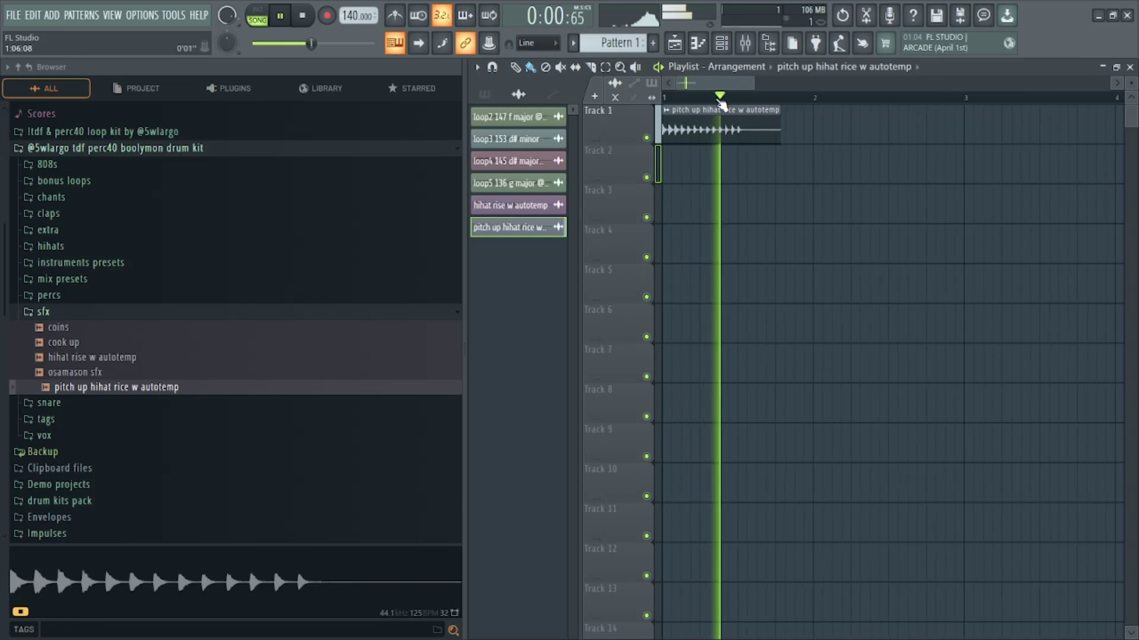
{"action": "double_click", "coordinate": [714, 123]}
{"action": "key", "text": "space"}
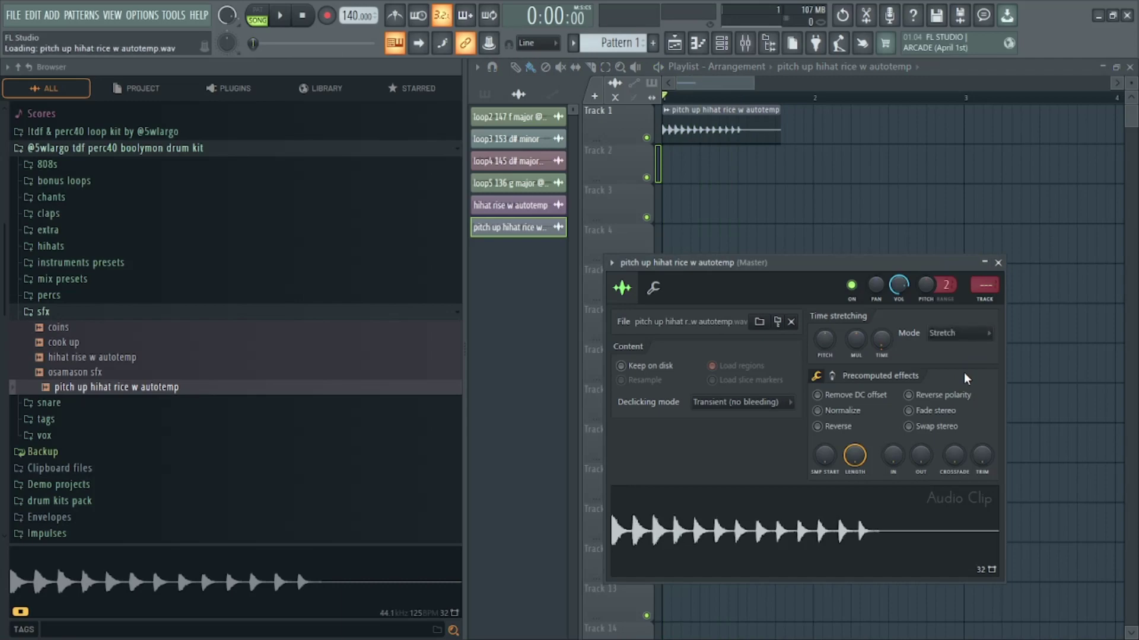
Play the pitch up hihat rice clip with its settings closed and delete it from Track 1.
{"action": "key", "text": "space"}
{"action": "key", "text": "space"}
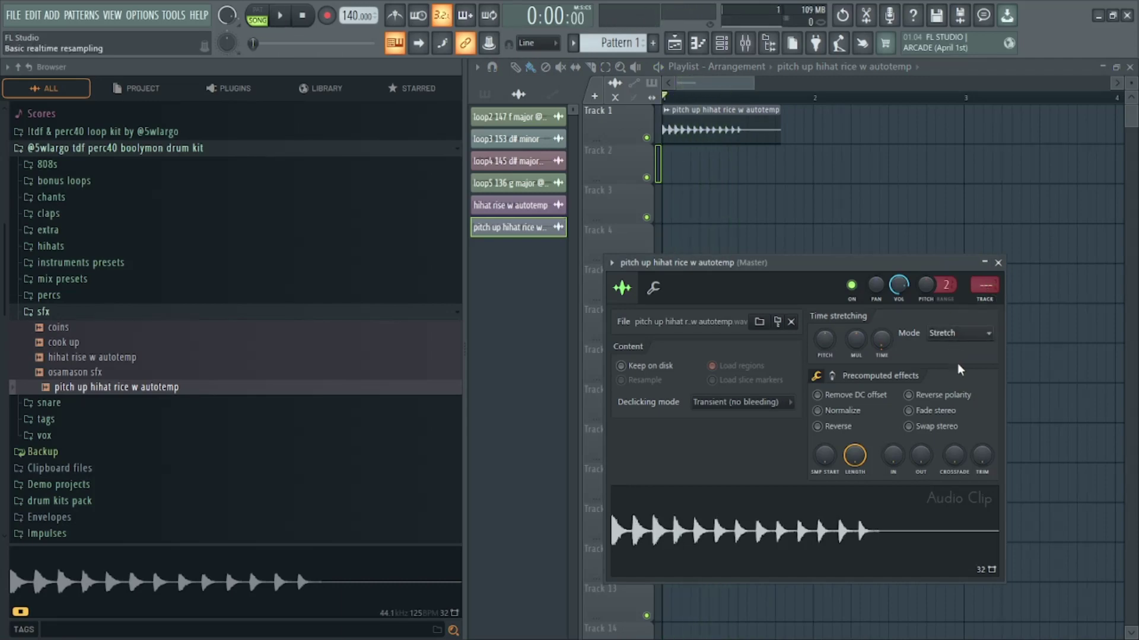
{"action": "key", "text": "space"}
{"action": "left_click", "coordinate": [998, 263]}
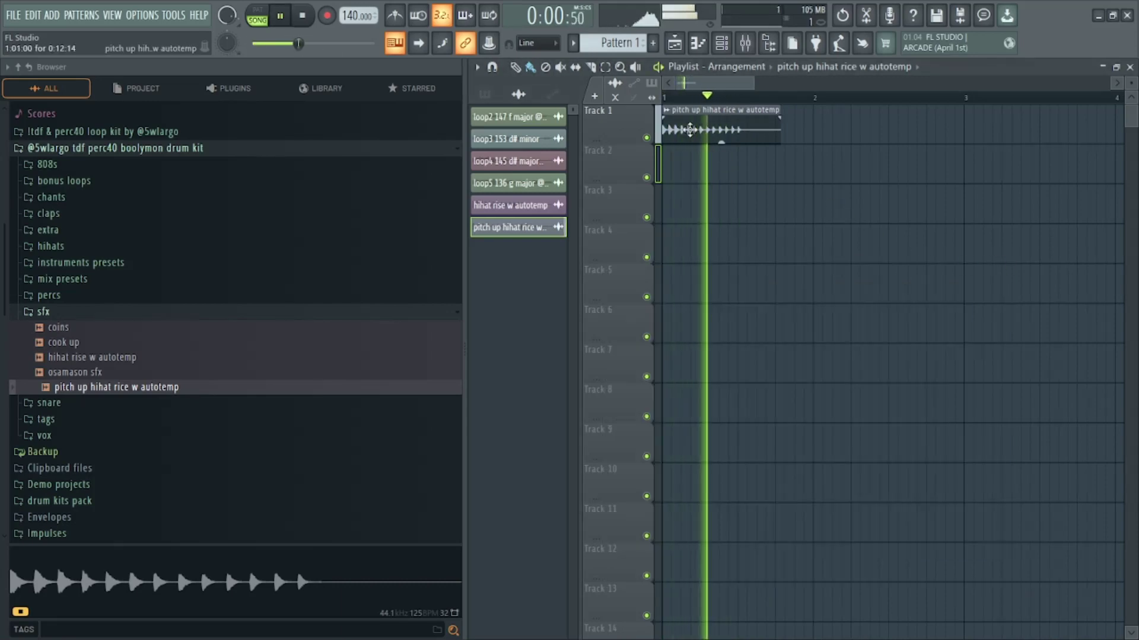
{"action": "key", "text": "space"}
{"action": "right_click", "coordinate": [689, 129]}
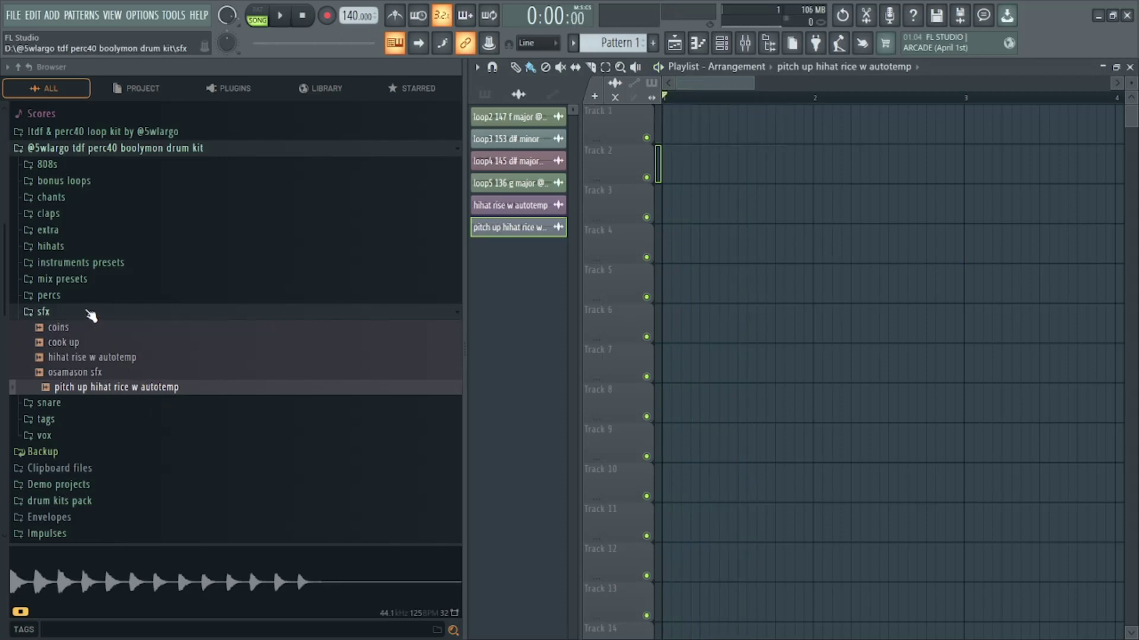
Open the kit's snare folder and preview its samples in order from colors snare to wow snare.
{"action": "left_click", "coordinate": [91, 313]}
{"action": "left_click", "coordinate": [73, 329]}
{"action": "left_click", "coordinate": [71, 346]}
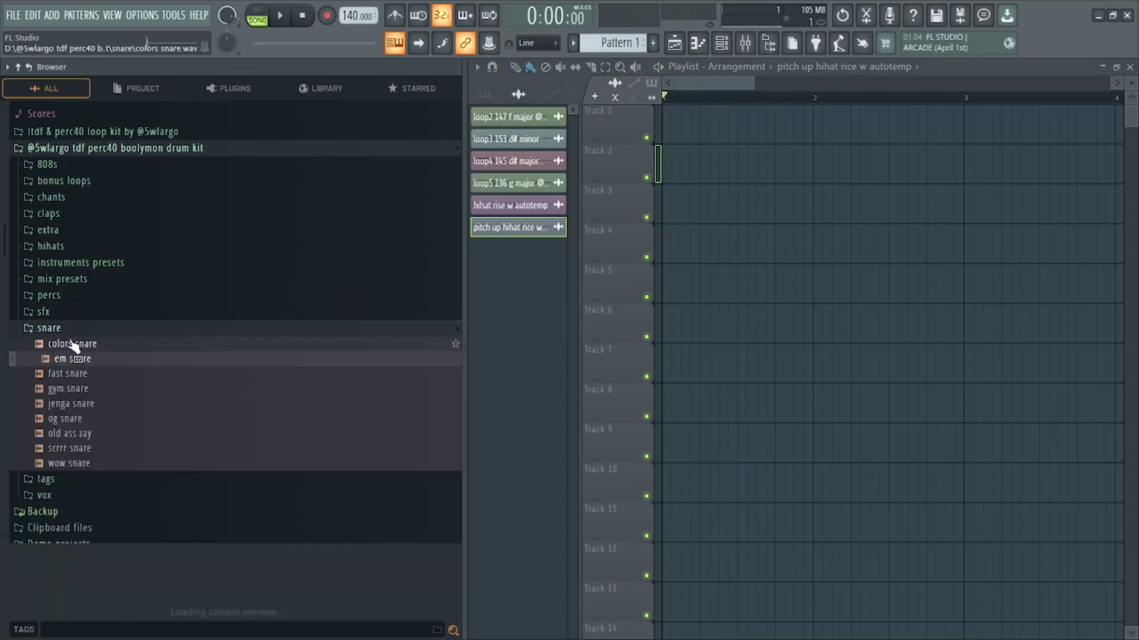
{"action": "key", "text": "Down"}
{"action": "key", "text": "Down"}
{"action": "key", "text": "Down"}
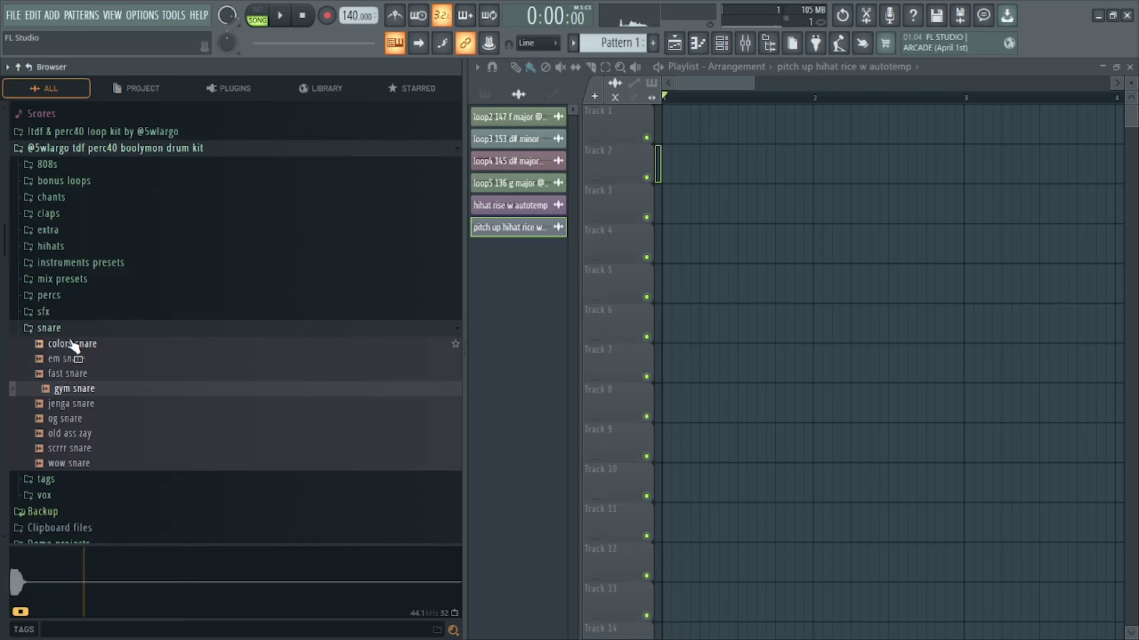
{"action": "key", "text": "Down"}
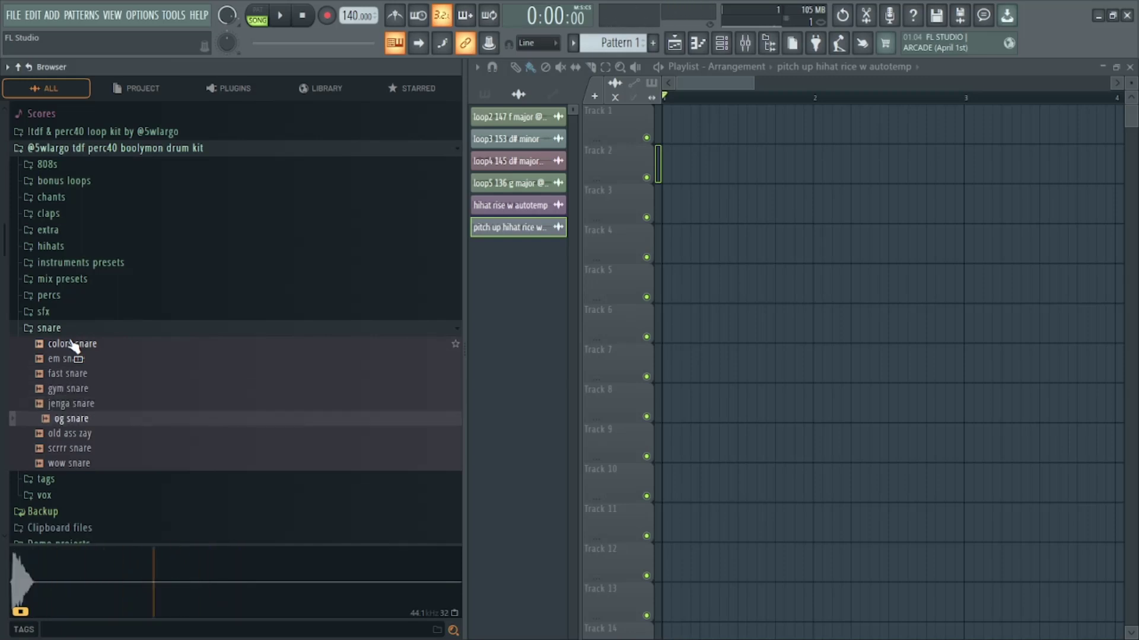
{"action": "key", "text": "Down"}
{"action": "key", "text": "Down"}
{"action": "key", "text": "Down"}
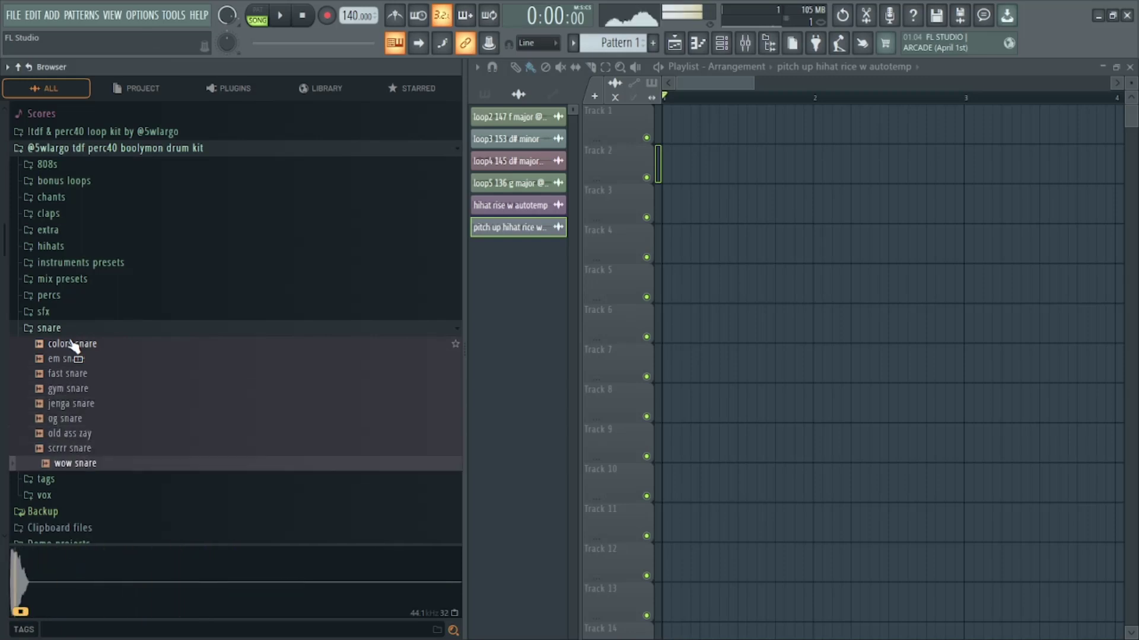
Open the kit's tags folder and preview each voice tag in it.
{"action": "left_click", "coordinate": [71, 328]}
{"action": "left_click", "coordinate": [68, 346]}
{"action": "left_click_drag", "start_coordinate": [66, 358], "coordinate": [62, 367]}
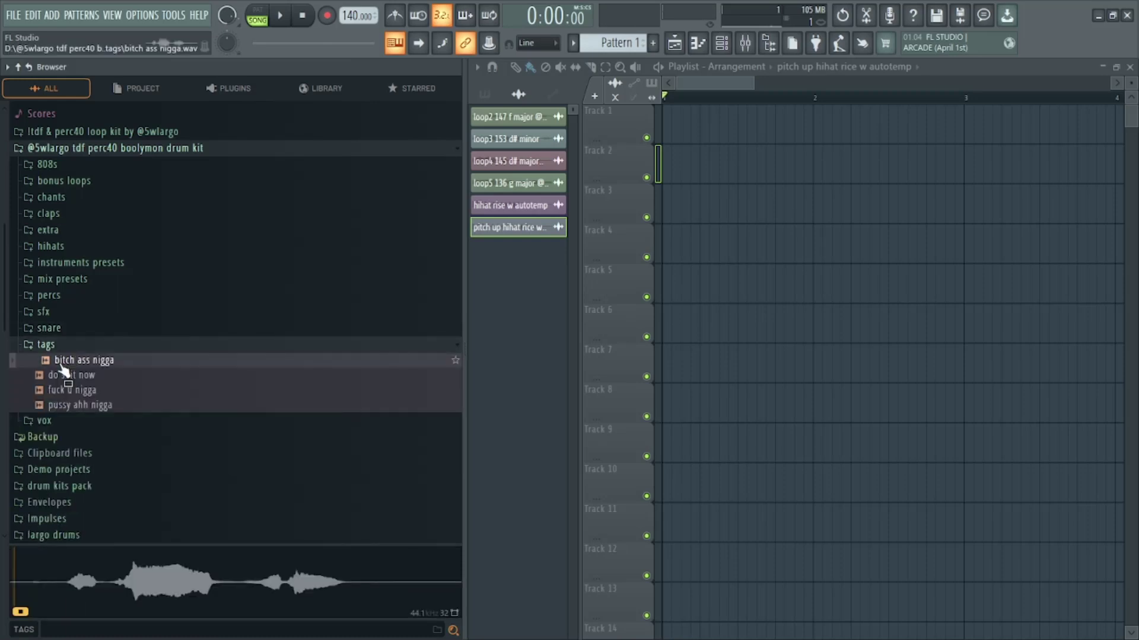
{"action": "key", "text": "Down"}
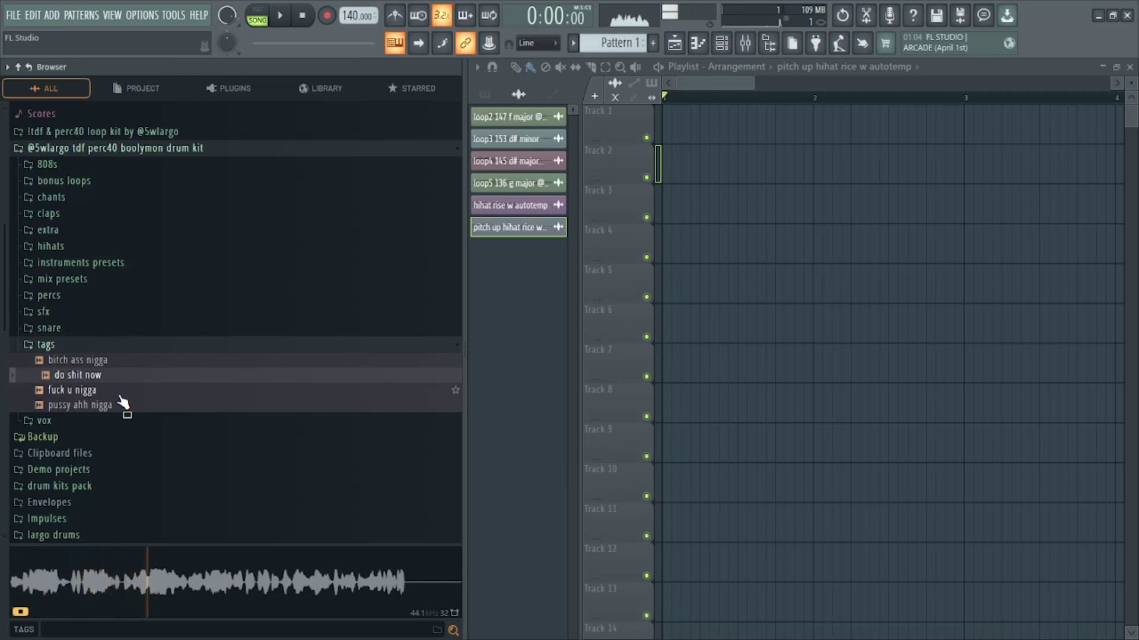
{"action": "key", "text": "Down"}
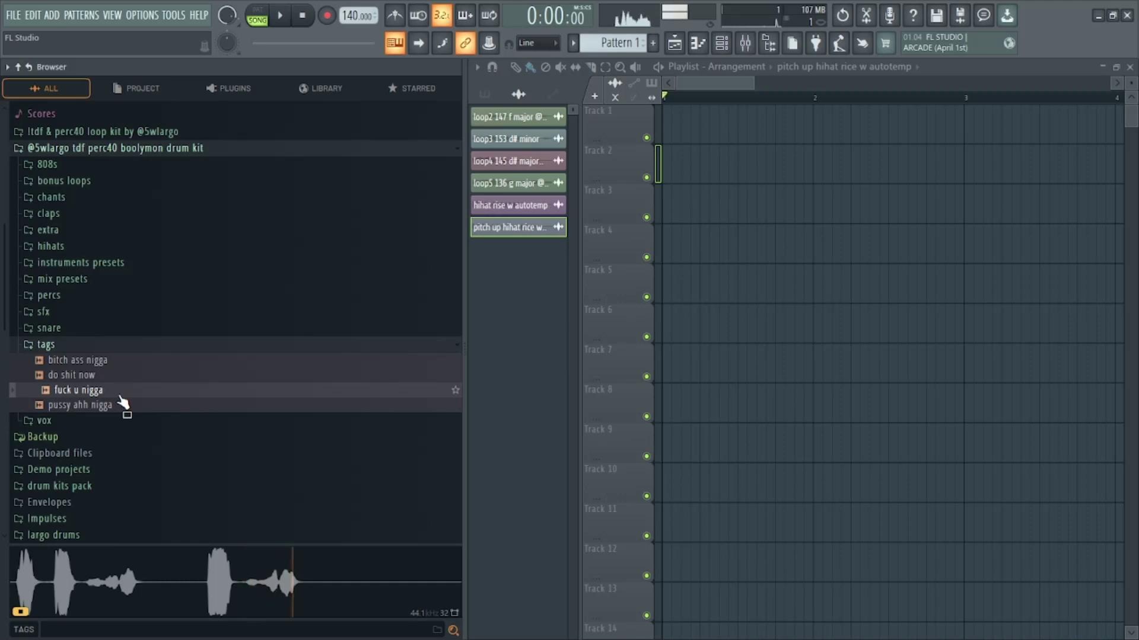
{"action": "left_click", "coordinate": [123, 404]}
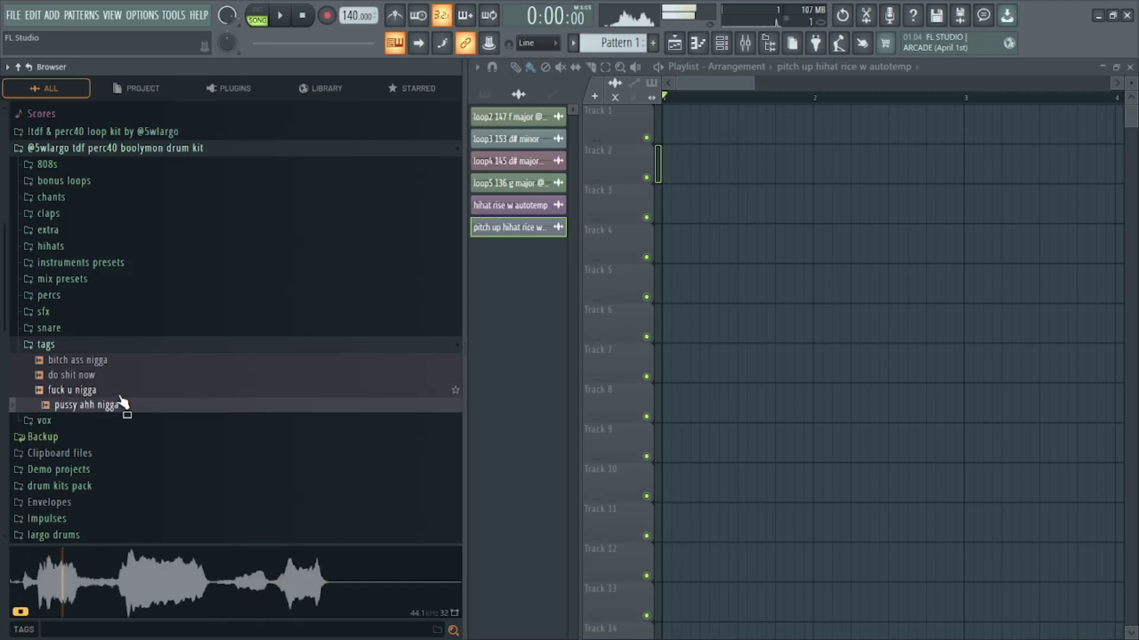
Open the kit's vox folder and preview its samples in order from aye to zombie.
{"action": "left_click", "coordinate": [98, 349]}
{"action": "left_click", "coordinate": [66, 361]}
{"action": "left_click", "coordinate": [70, 377]}
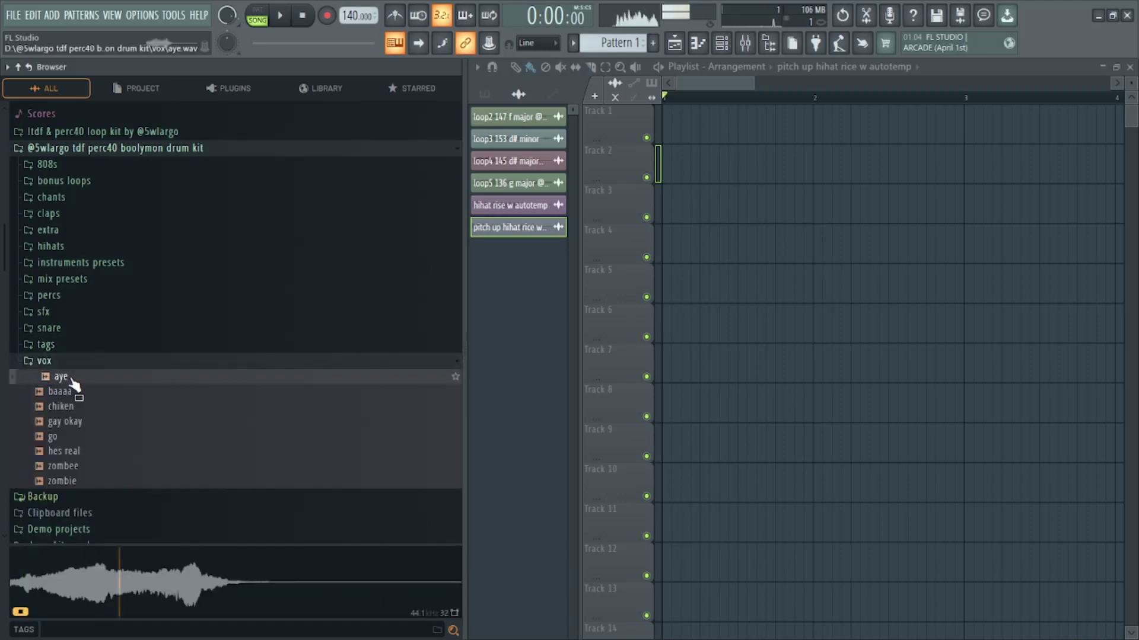
{"action": "key", "text": "Down"}
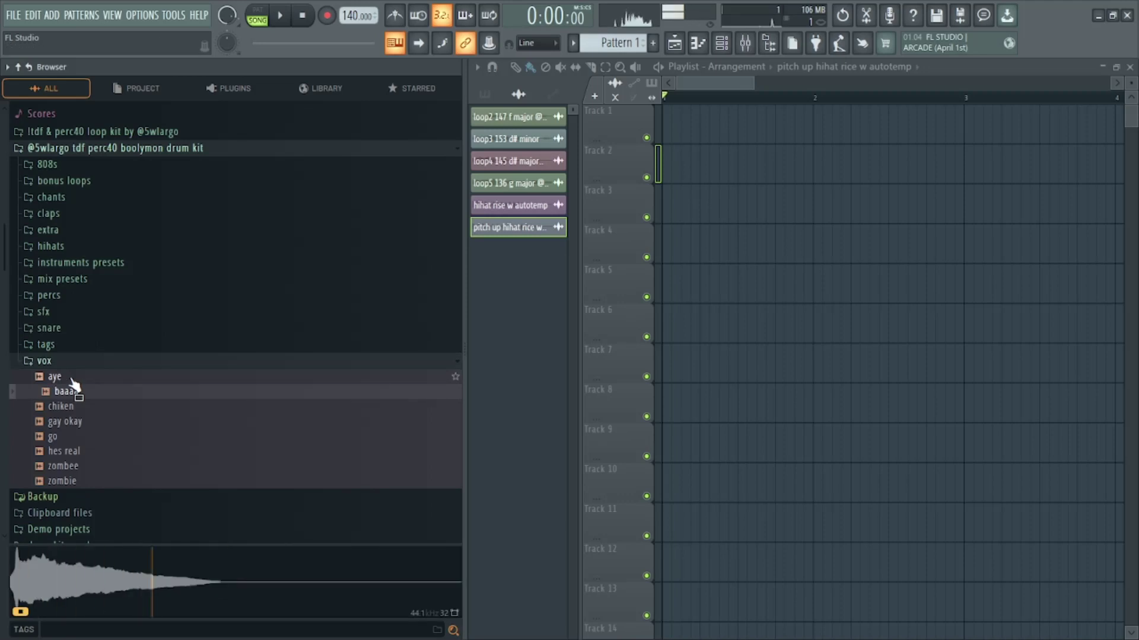
{"action": "key", "text": "Down"}
{"action": "key", "text": "Down"}
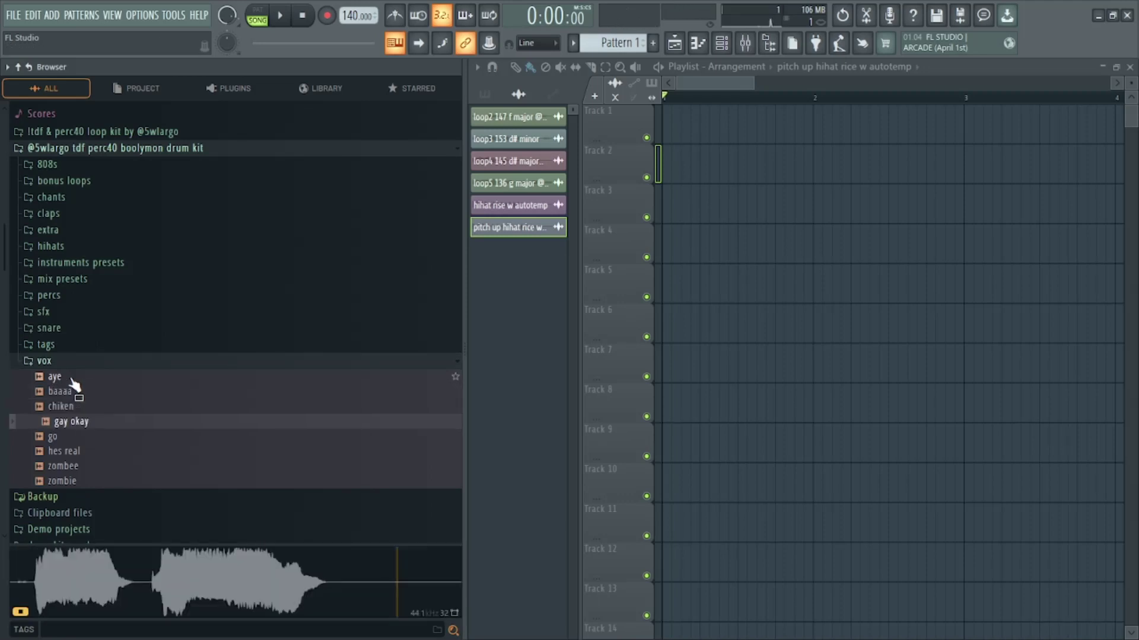
{"action": "key", "text": "Down"}
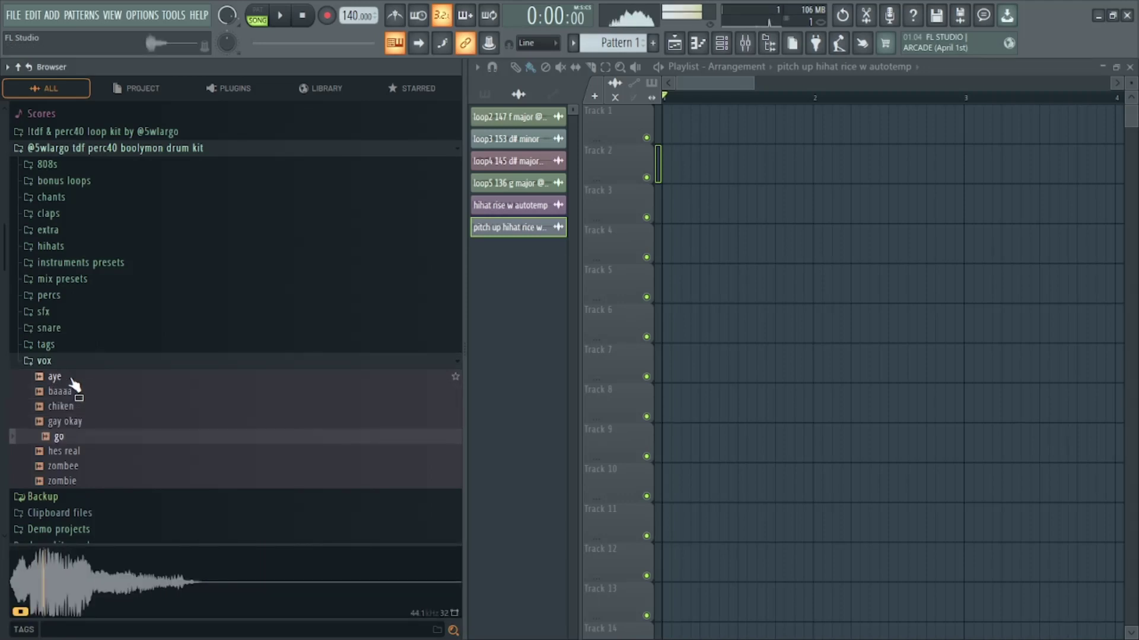
{"action": "key", "text": "Down"}
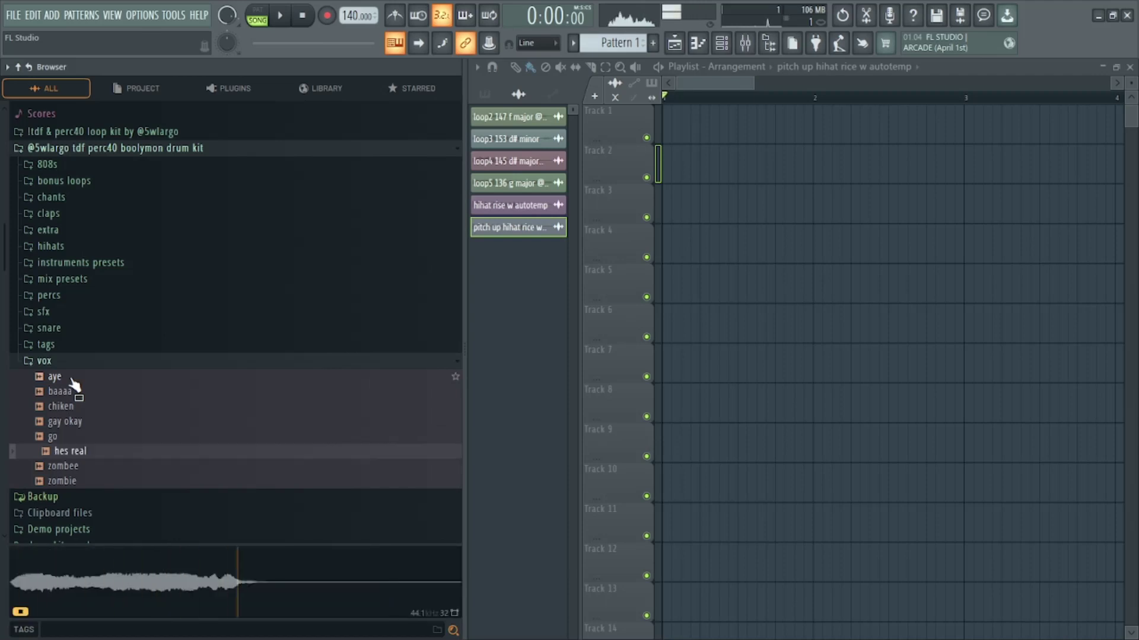
{"action": "key", "text": "Down"}
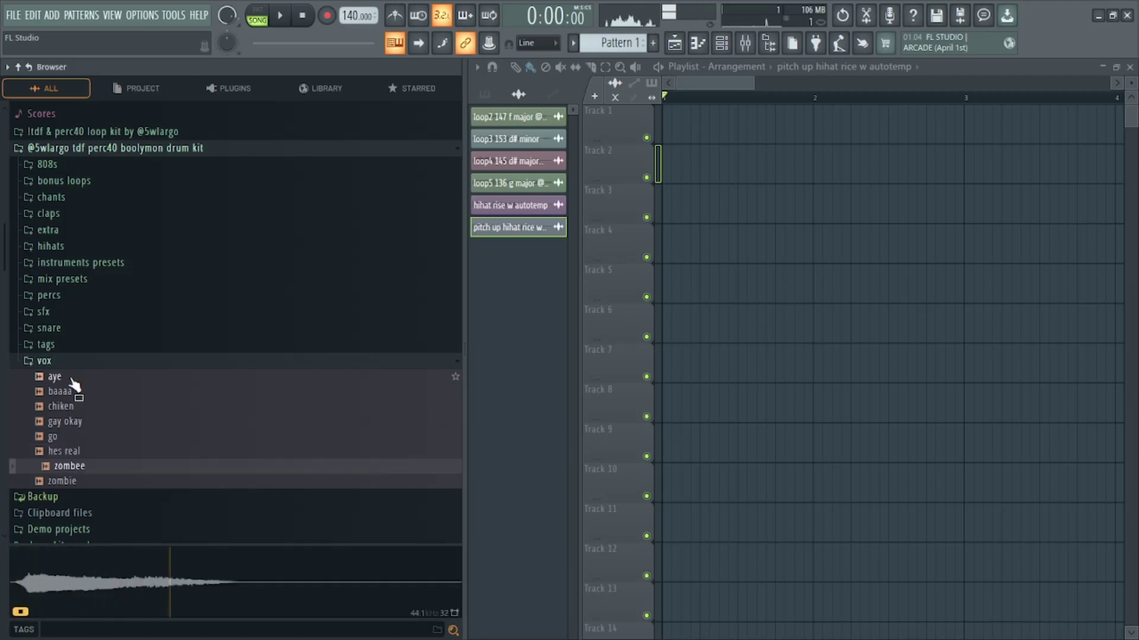
{"action": "key", "text": "Down"}
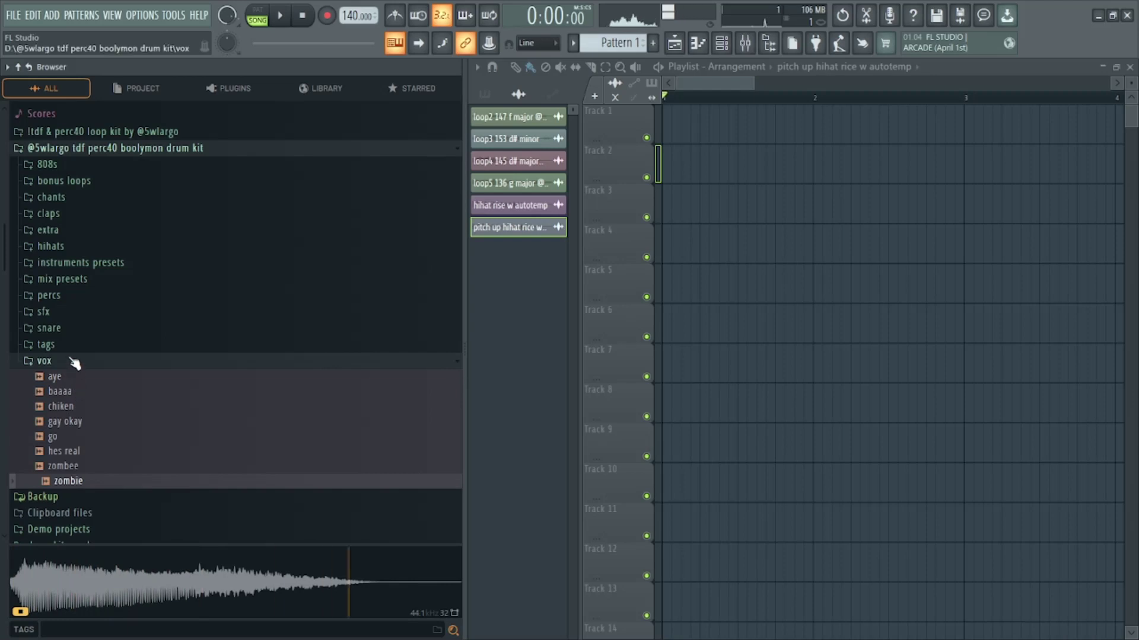
Load the tdf pad preset from the instruments presets folder as a new channel in the channel rack.
{"action": "left_click", "coordinate": [44, 360]}
{"action": "left_click", "coordinate": [98, 262]}
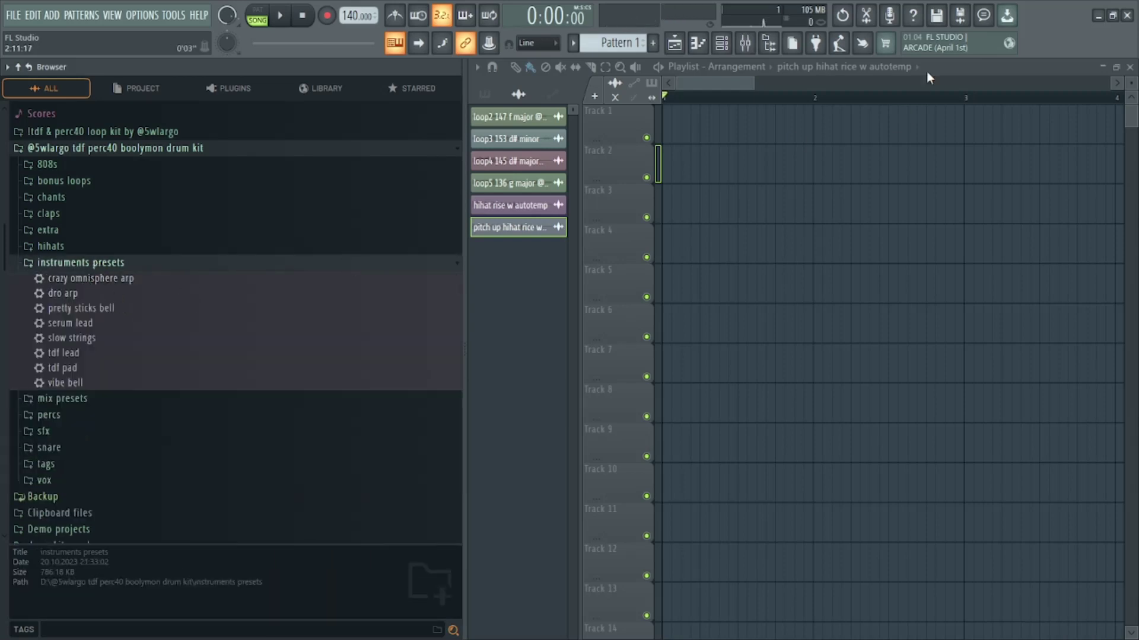
{"action": "left_click", "coordinate": [722, 43]}
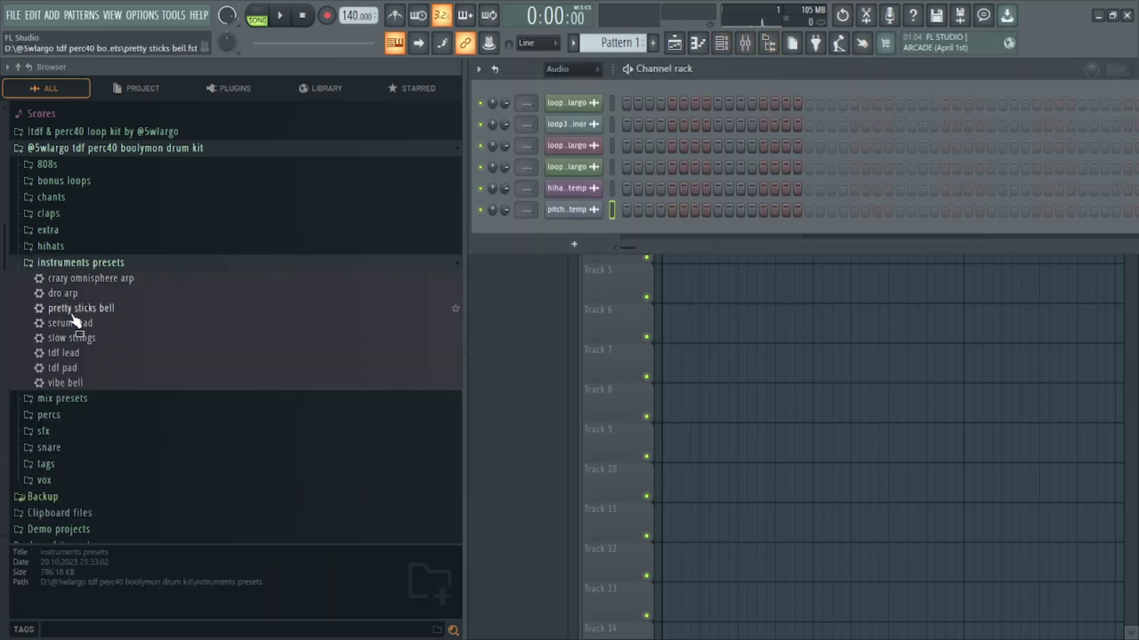
{"action": "left_click_drag", "start_coordinate": [82, 368], "coordinate": [593, 228]}
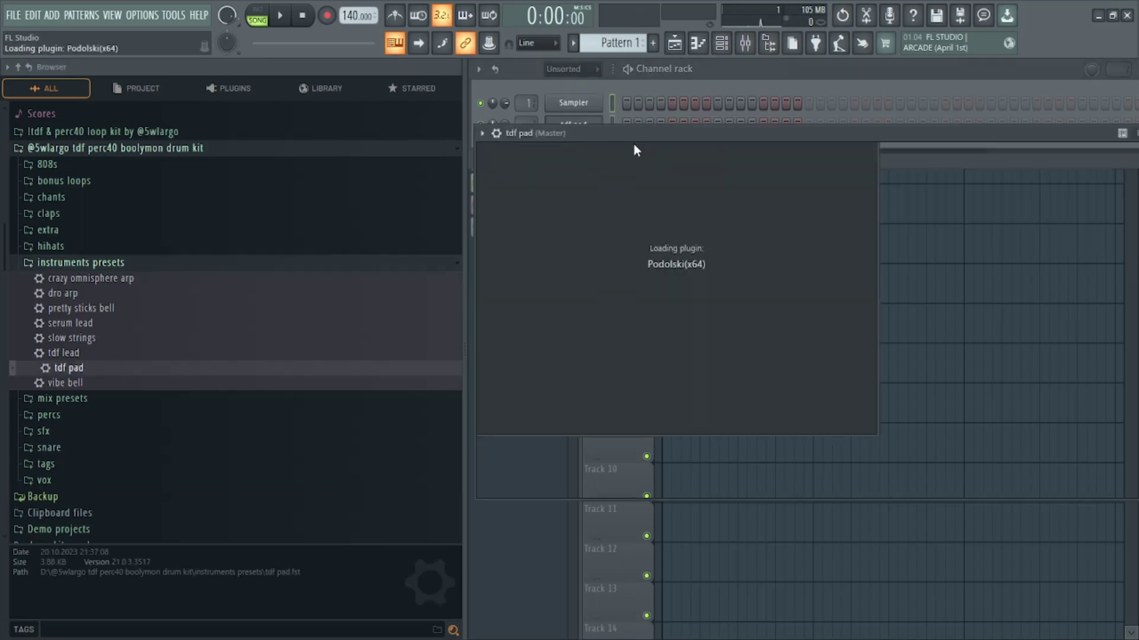
{"action": "left_click_drag", "start_coordinate": [740, 131], "coordinate": [685, 270]}
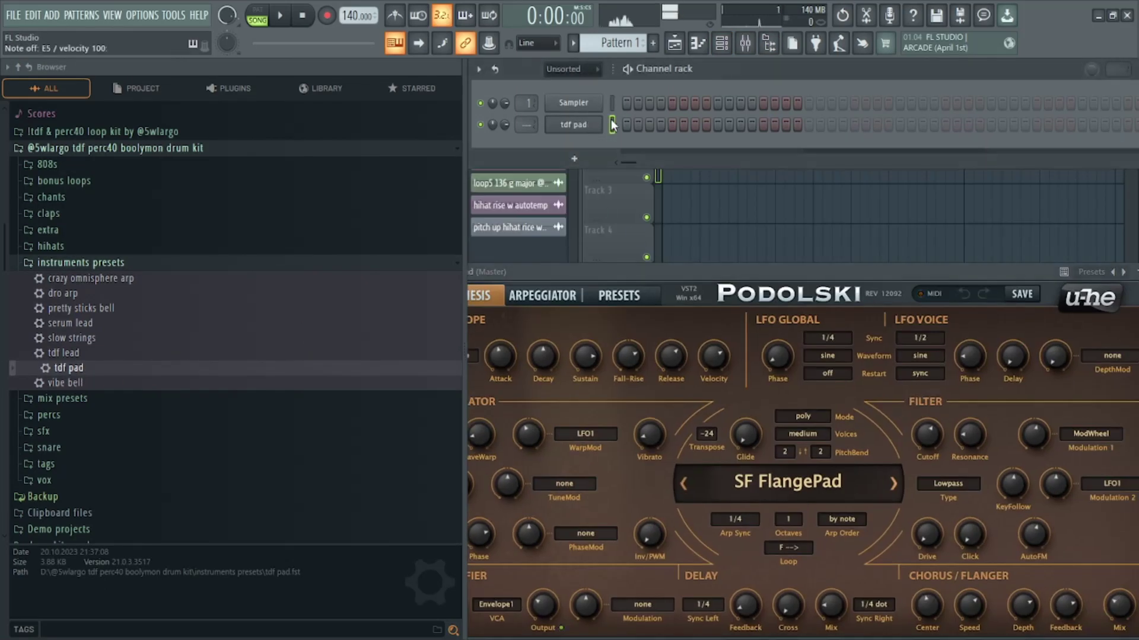
Draw a one-bar chord of A4, C#5, E5 and G#5 in the tdf pad piano roll.
{"action": "key", "text": "F7"}
{"action": "left_click_drag", "start_coordinate": [530, 306], "coordinate": [792, 346]}
{"action": "left_click_drag", "start_coordinate": [557, 280], "coordinate": [491, 293]}
{"action": "left_click_drag", "start_coordinate": [525, 236], "coordinate": [462, 255]}
{"action": "left_click_drag", "start_coordinate": [524, 217], "coordinate": [433, 198]}
{"action": "scroll", "coordinate": [560, 104], "scroll_direction": "down", "scroll_amount": 3}
{"action": "key", "text": "space"}
Duplicate the chord into bar 2 and transpose the copy down to G4, B4, D5 and F#5.
{"action": "left_click_drag", "start_coordinate": [654, 374], "coordinate": [537, 194]}
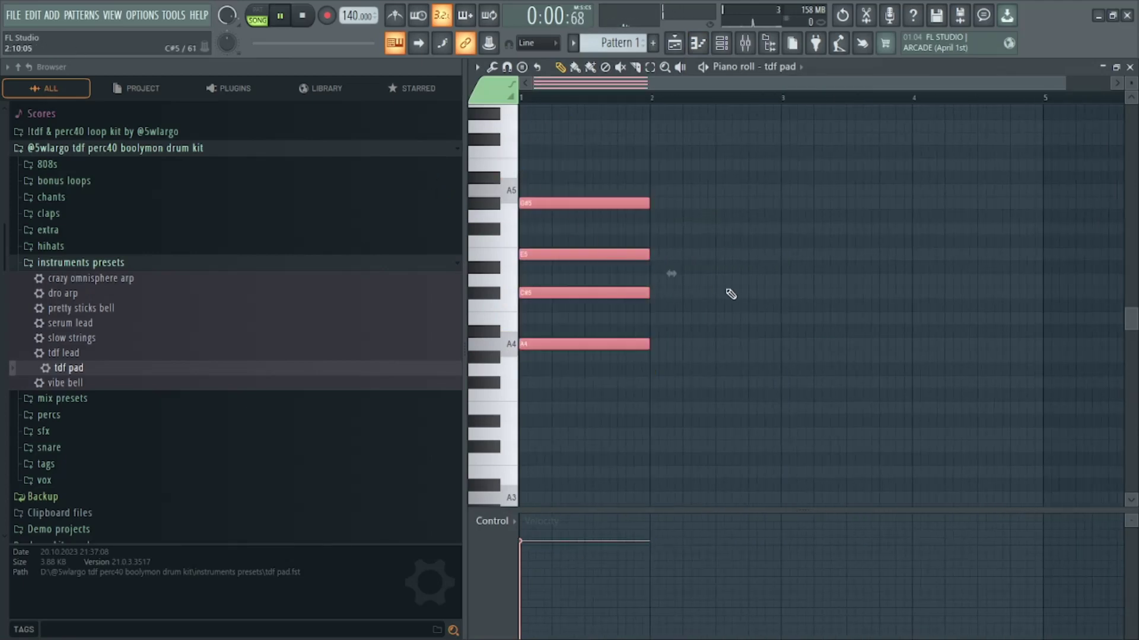
{"action": "key", "text": "ctrl+b"}
{"action": "left_click_drag", "start_coordinate": [670, 203], "coordinate": [673, 235]}
{"action": "left_click_drag", "start_coordinate": [770, 375], "coordinate": [723, 229]}
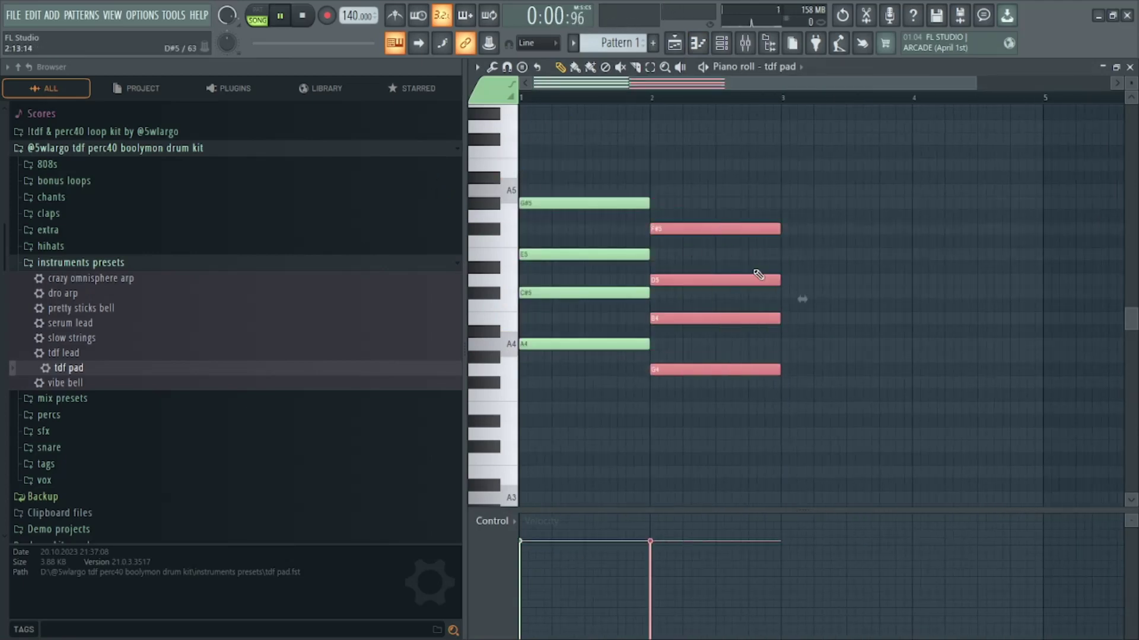
Shorten both chords to 12 steps back to back and fill the gap up to bar 3 with a copy of the second.
{"action": "left_click_drag", "start_coordinate": [608, 400], "coordinate": [624, 134]}
{"action": "left_click_drag", "start_coordinate": [648, 203], "coordinate": [615, 203]}
{"action": "left_click_drag", "start_coordinate": [789, 418], "coordinate": [635, 230]}
{"action": "left_click_drag", "start_coordinate": [745, 228], "coordinate": [717, 235]}
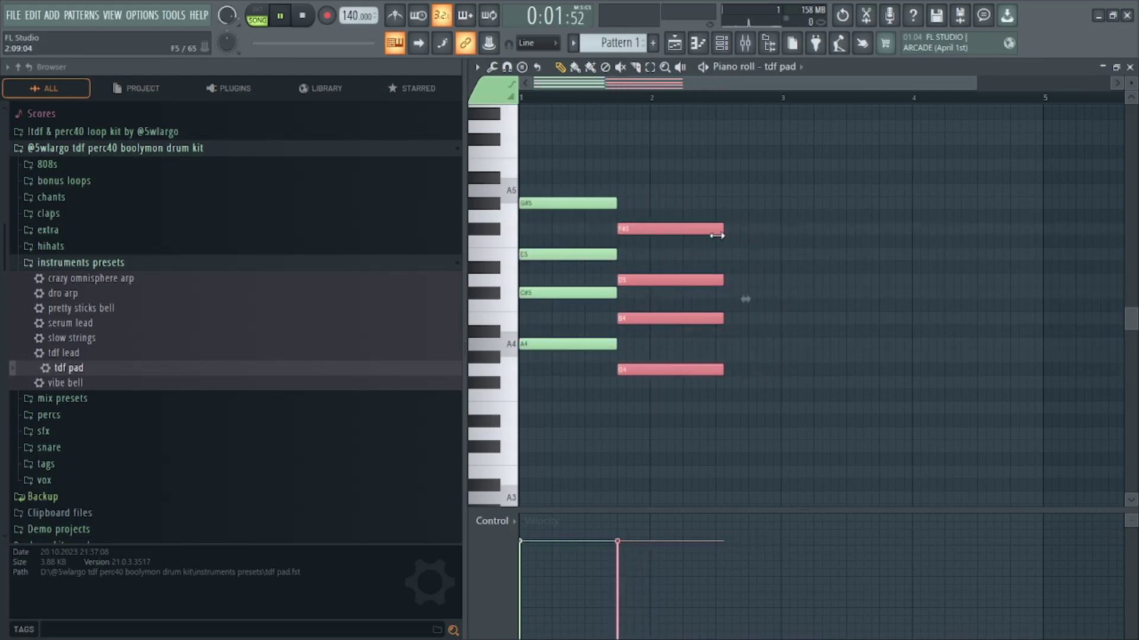
{"action": "key", "text": "ctrl+b"}
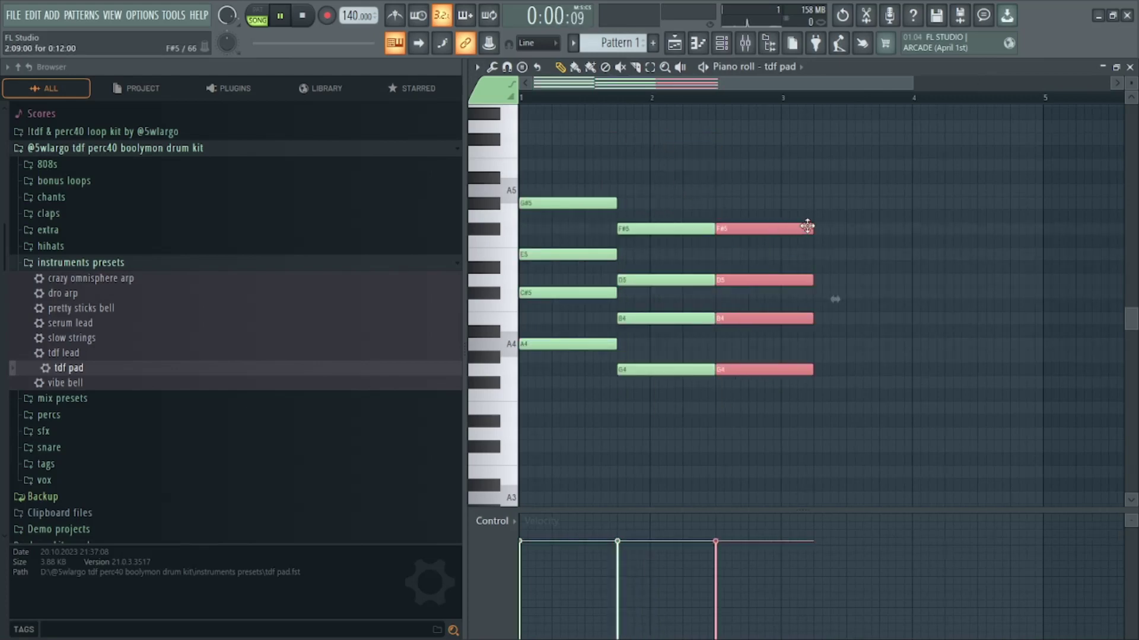
{"action": "left_click_drag", "start_coordinate": [812, 229], "coordinate": [770, 232]}
Delete the empty Sampler channel from the channel rack.
{"action": "left_click", "coordinate": [721, 42]}
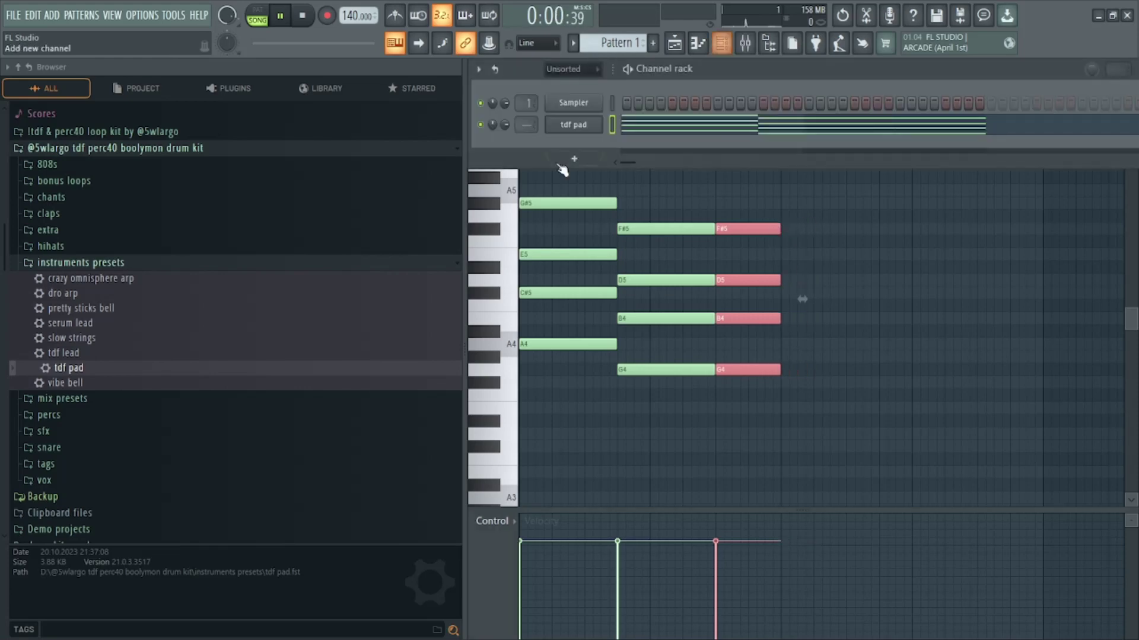
{"action": "left_click_drag", "start_coordinate": [98, 368], "coordinate": [101, 369]}
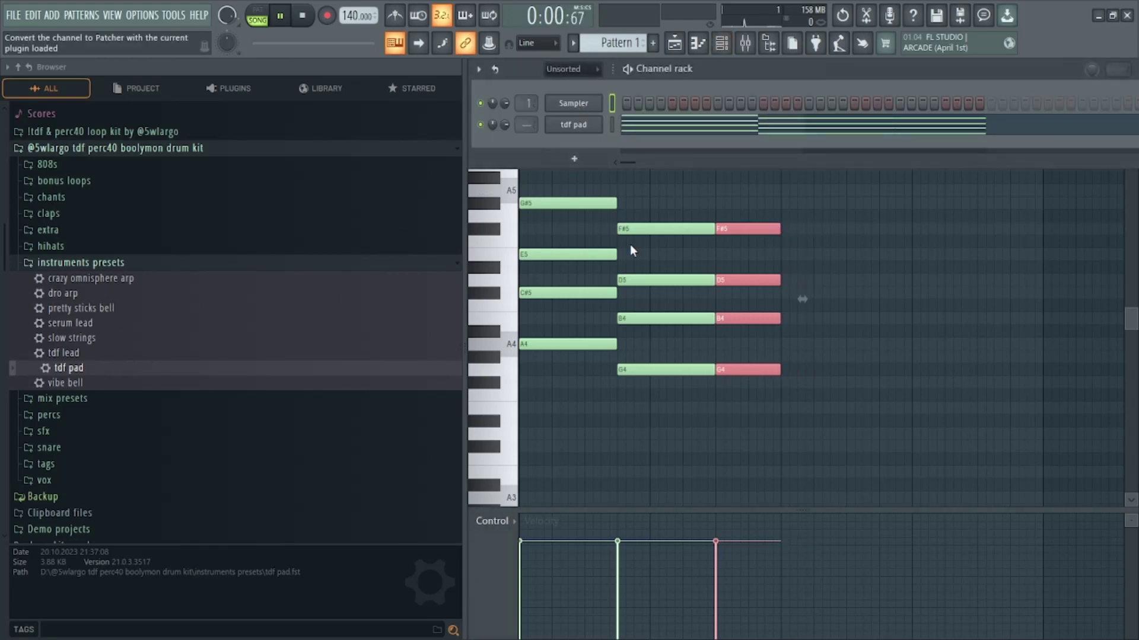
{"action": "left_click_drag", "start_coordinate": [623, 374], "coordinate": [622, 373]}
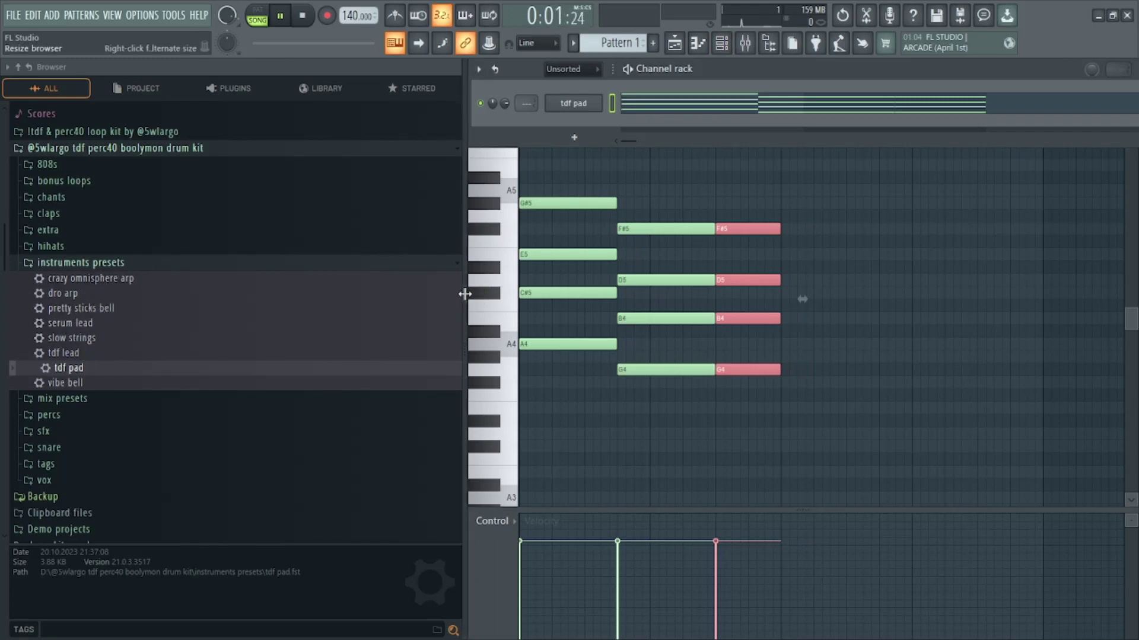
Narrow the browser and load the tdf lead preset as a new channel below tdf pad.
{"action": "left_click_drag", "start_coordinate": [468, 300], "coordinate": [429, 334]}
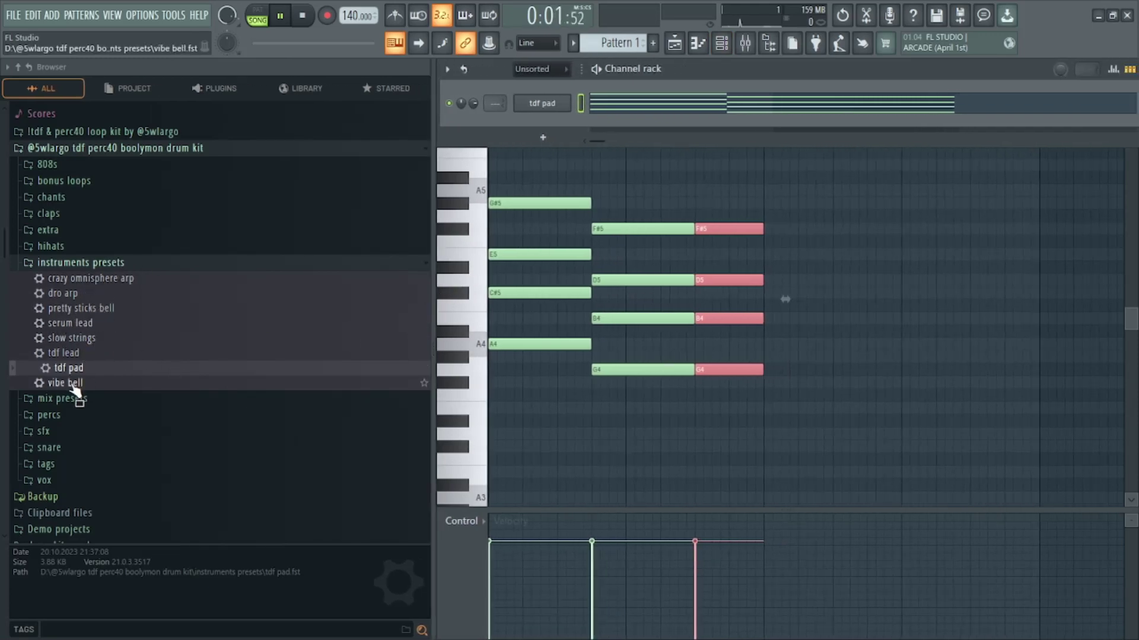
{"action": "left_click_drag", "start_coordinate": [89, 356], "coordinate": [544, 128]}
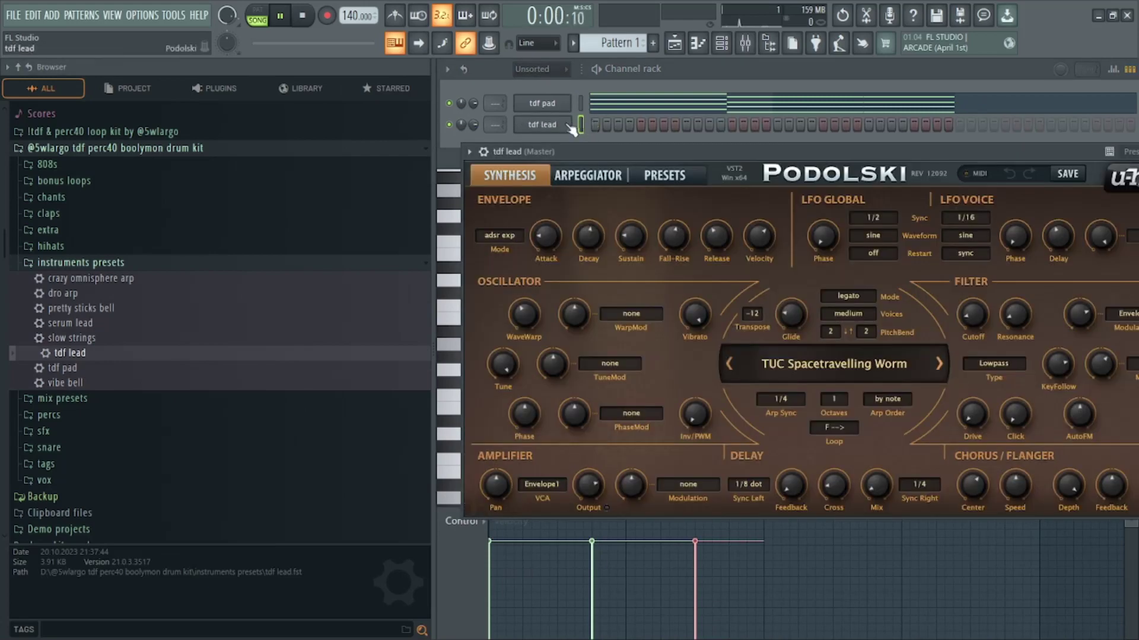
{"action": "left_click", "coordinate": [581, 124]}
Enter an A4 note followed by a C#5 note, four steps each, for tdf lead and play the pattern.
{"action": "key", "text": "F7"}
{"action": "left_click_drag", "start_coordinate": [498, 343], "coordinate": [448, 348]}
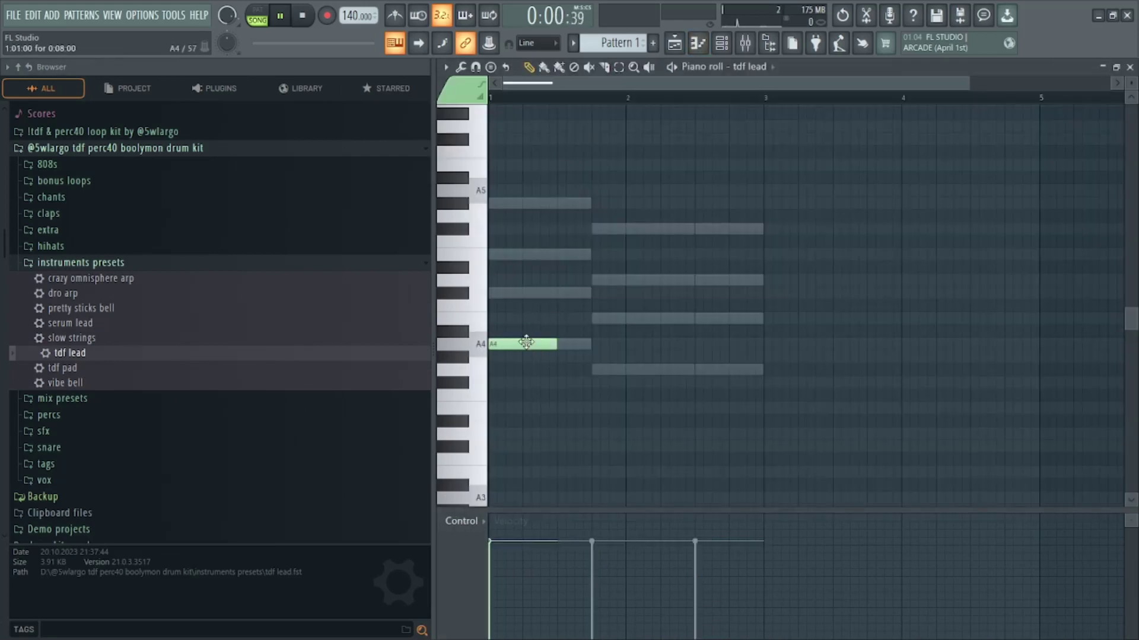
{"action": "left_click_drag", "start_coordinate": [526, 342], "coordinate": [515, 256]}
{"action": "scroll", "coordinate": [509, 99], "scroll_direction": "up", "scroll_amount": 2}
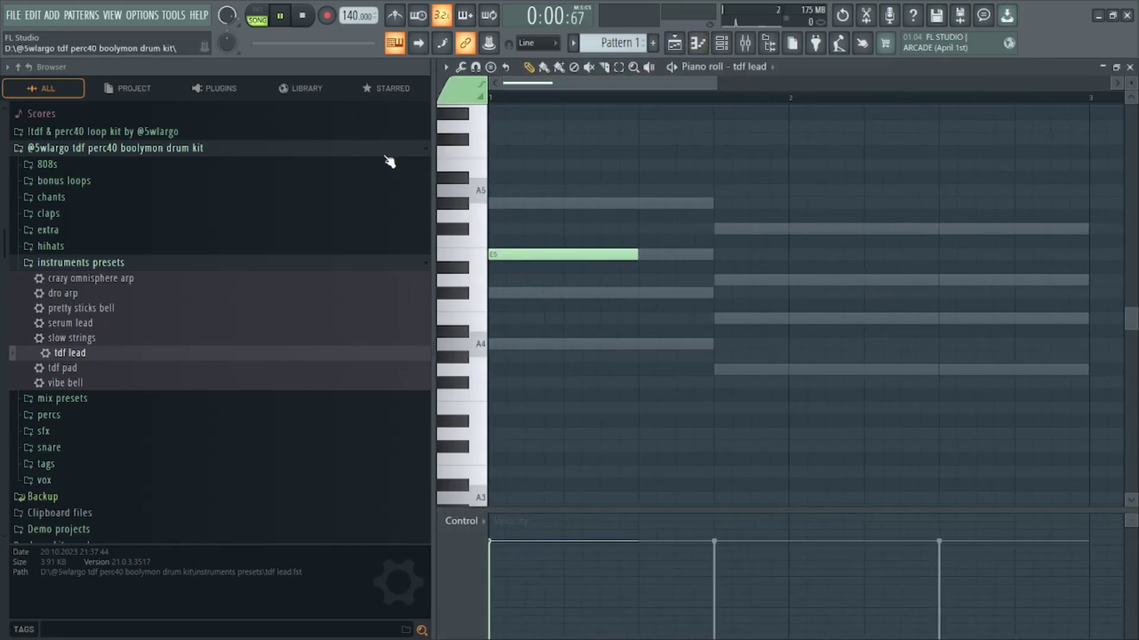
{"action": "left_click_drag", "start_coordinate": [634, 256], "coordinate": [512, 352]}
{"action": "left_click", "coordinate": [566, 292]}
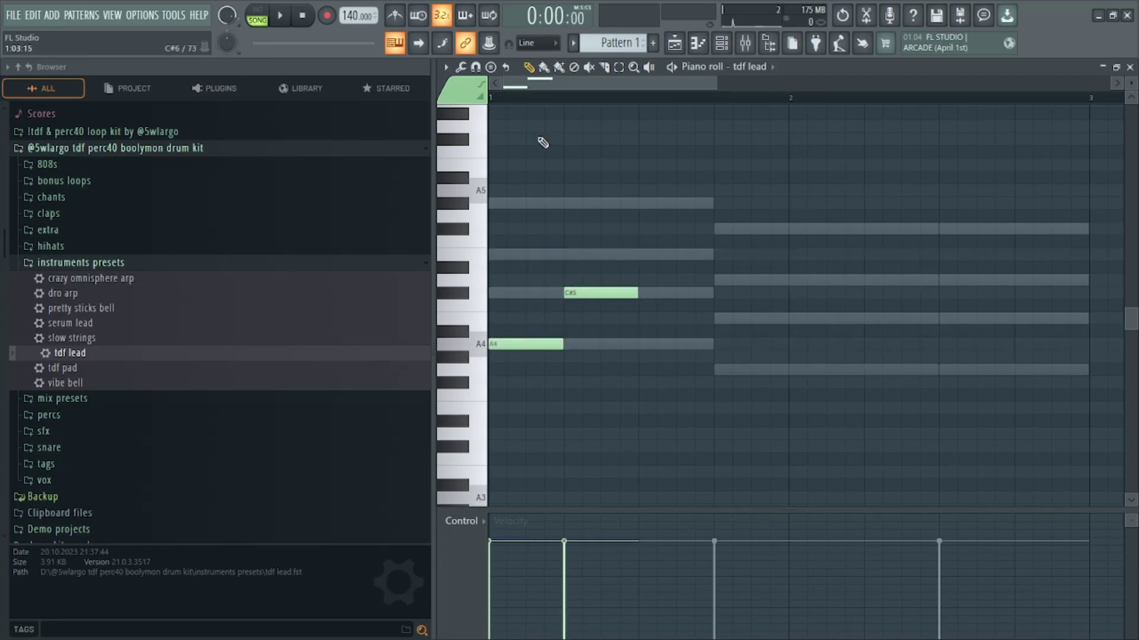
{"action": "left_click", "coordinate": [277, 22]}
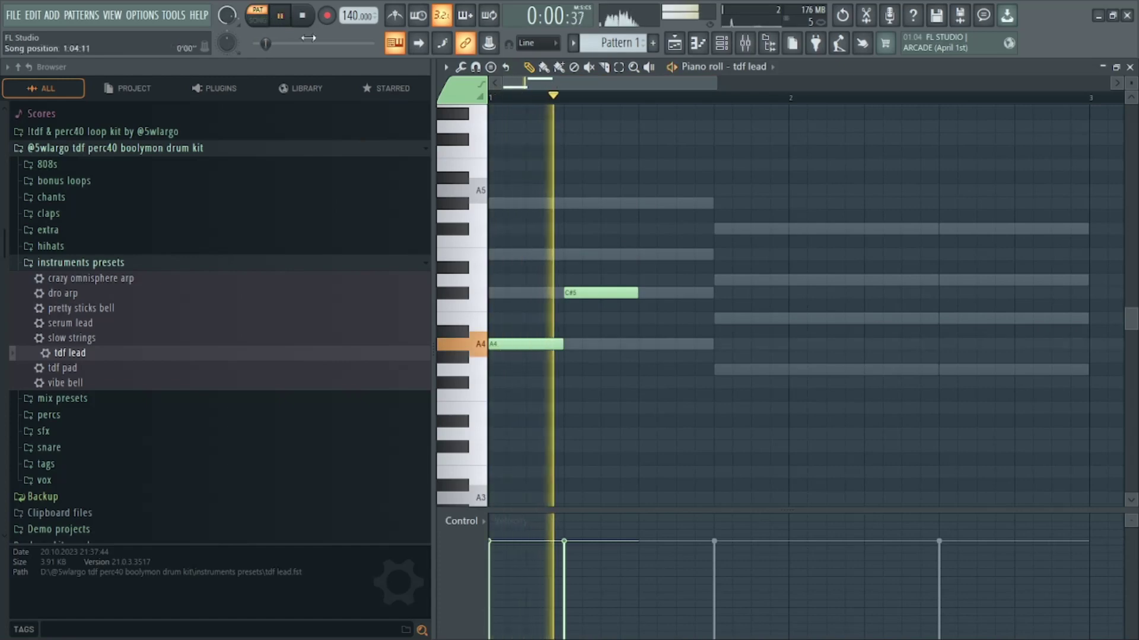
Try a tdf lead melody of six-step notes with E5 and C#5 following the opening A4, playing it back.
{"action": "key", "text": "space"}
{"action": "right_click", "coordinate": [588, 292]}
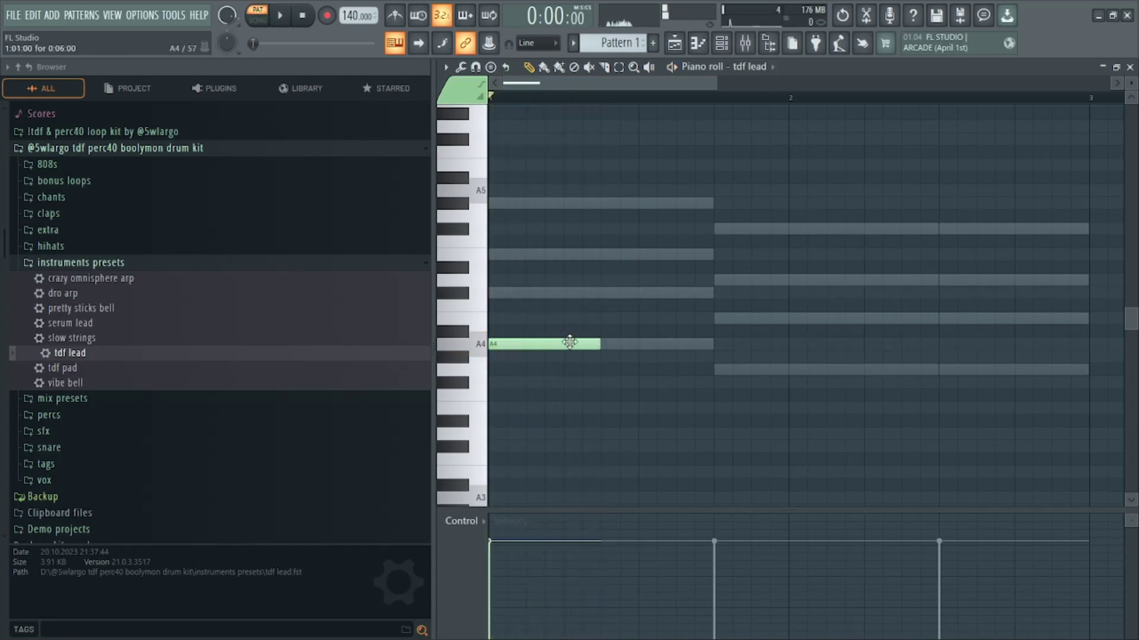
{"action": "left_click", "coordinate": [567, 368]}
{"action": "right_click", "coordinate": [604, 369]}
{"action": "left_click", "coordinate": [574, 293]}
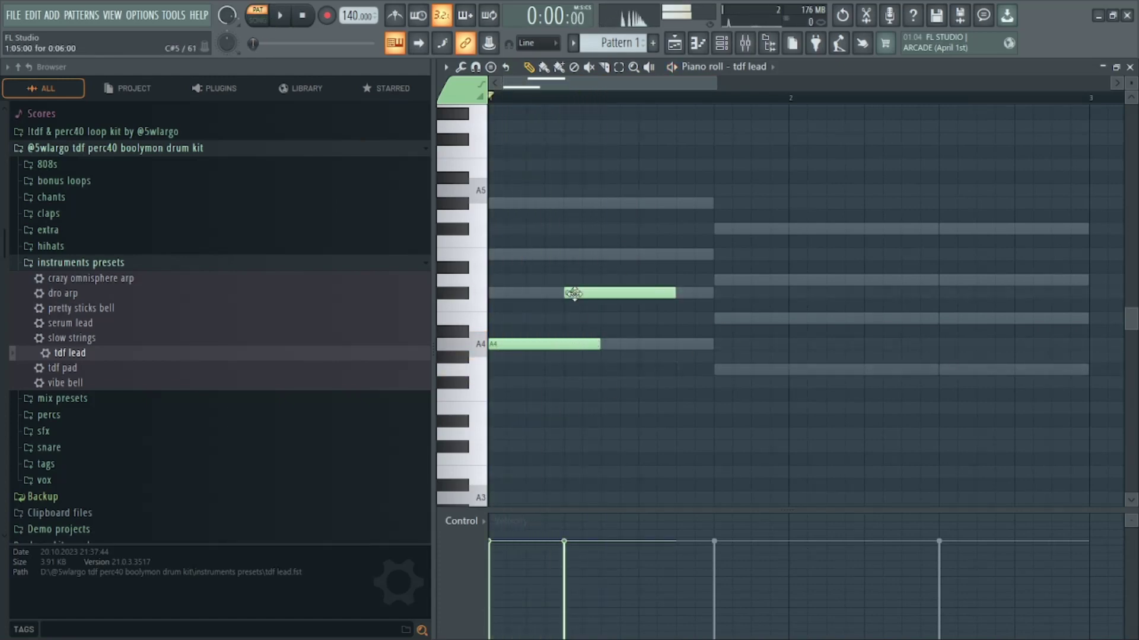
{"action": "left_click_drag", "start_coordinate": [574, 293], "coordinate": [575, 254]}
{"action": "left_click", "coordinate": [603, 293]}
{"action": "key", "text": "space"}
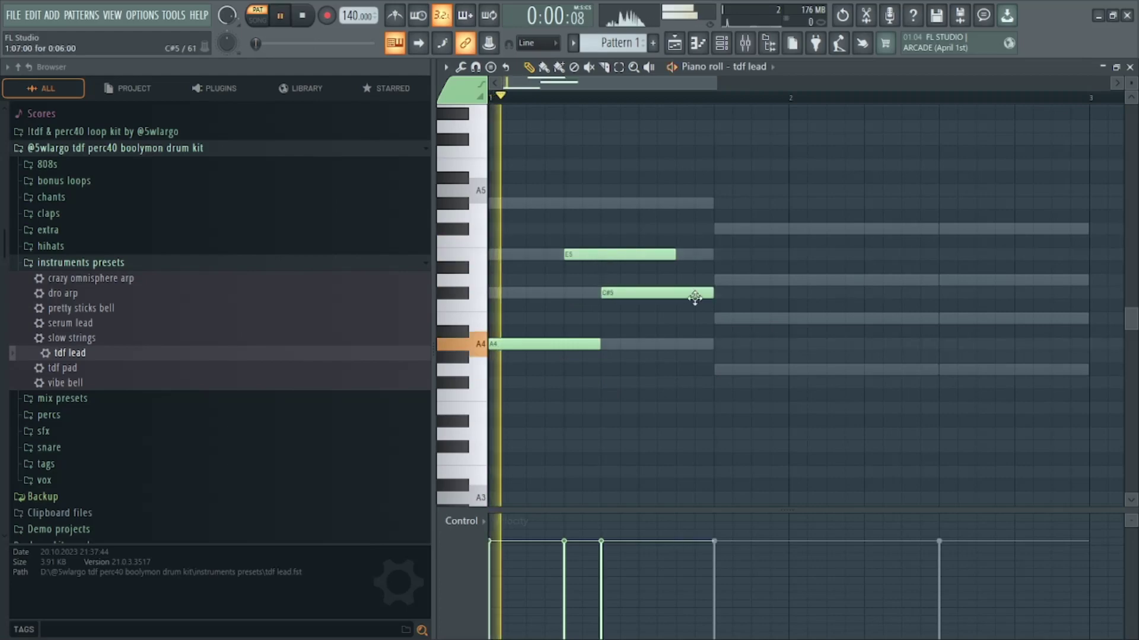
{"action": "key", "text": "space"}
{"action": "right_click", "coordinate": [623, 255]}
{"action": "right_click", "coordinate": [633, 293]}
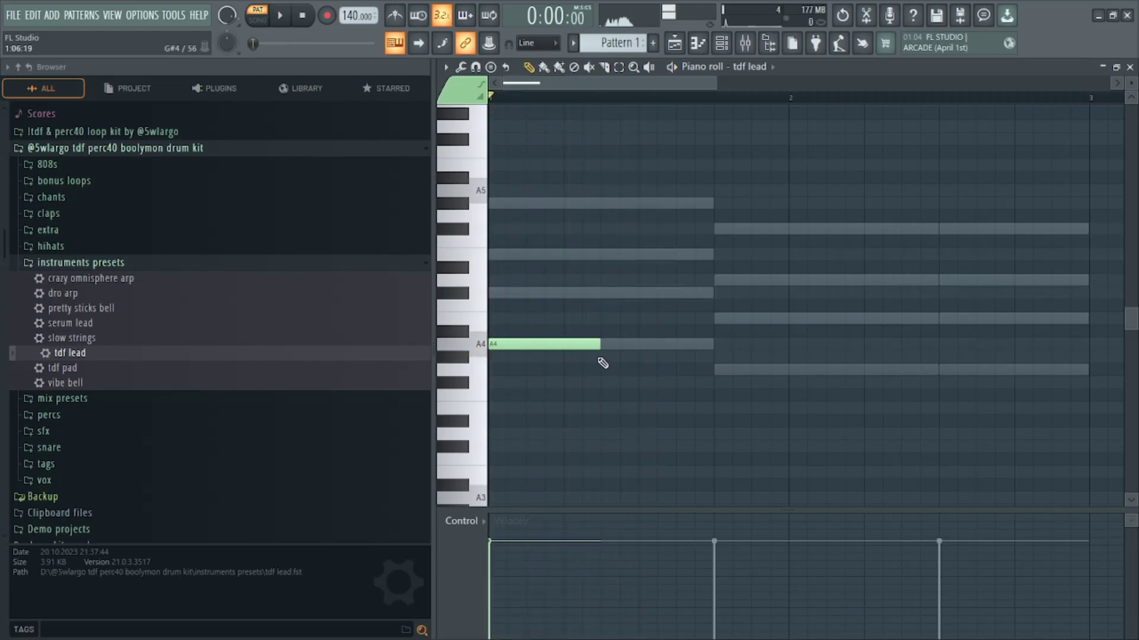
Make the tdf lead's opening A4 four steps long, follow it with a four-step B4, and play the pattern.
{"action": "left_click", "coordinate": [639, 345]}
{"action": "right_click", "coordinate": [639, 345]}
{"action": "left_click", "coordinate": [564, 295]}
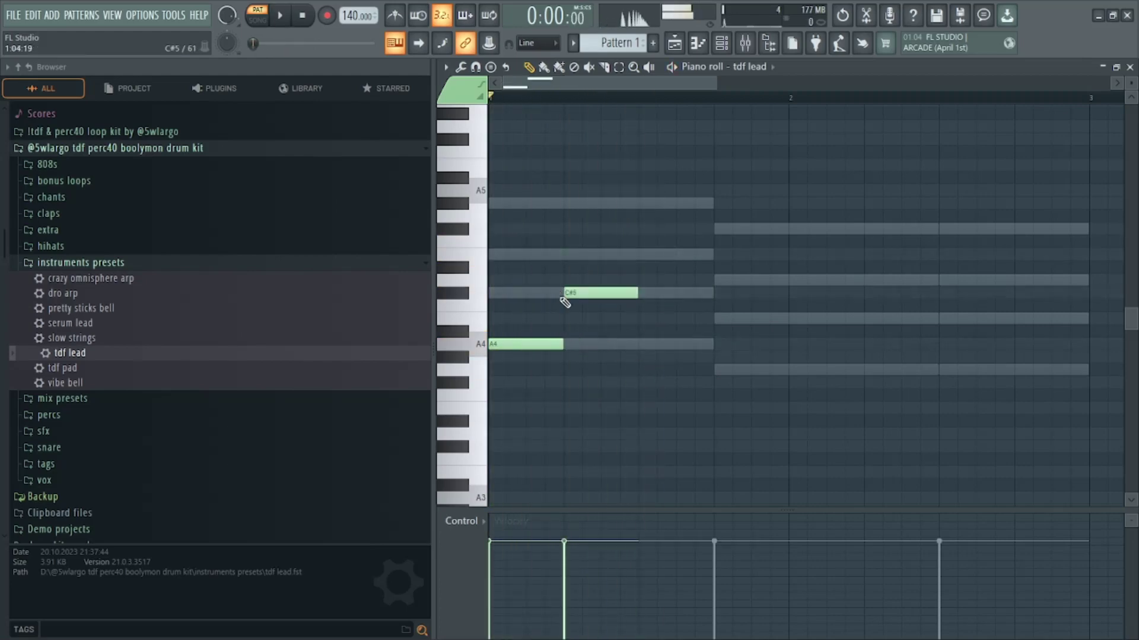
{"action": "key", "text": "space"}
{"action": "left_click", "coordinate": [641, 344]}
{"action": "key", "text": "space"}
{"action": "right_click", "coordinate": [642, 344]}
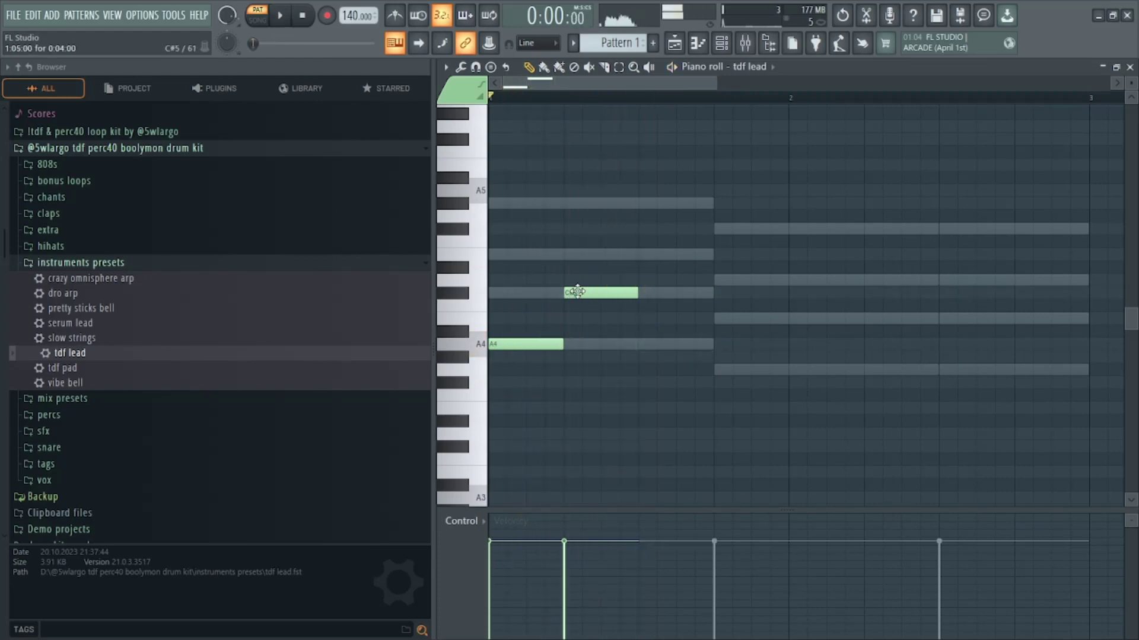
{"action": "left_click_drag", "start_coordinate": [573, 293], "coordinate": [572, 323]}
{"action": "key", "text": "space"}
{"action": "scroll", "coordinate": [615, 297], "scroll_direction": "down", "scroll_amount": 2}
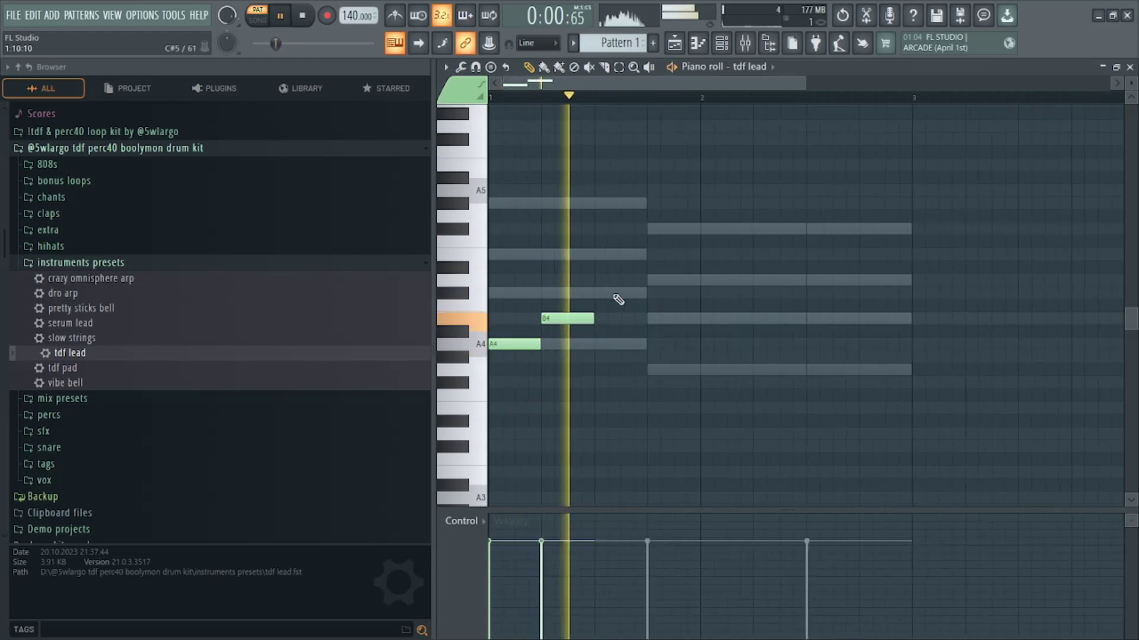
{"action": "key", "text": "space"}
{"action": "key", "text": "space"}
Try four-step A4 and G4 notes as the third and fourth notes of the tdf lead melody.
{"action": "left_click", "coordinate": [600, 345]}
{"action": "left_click", "coordinate": [649, 369]}
{"action": "key", "text": "space"}
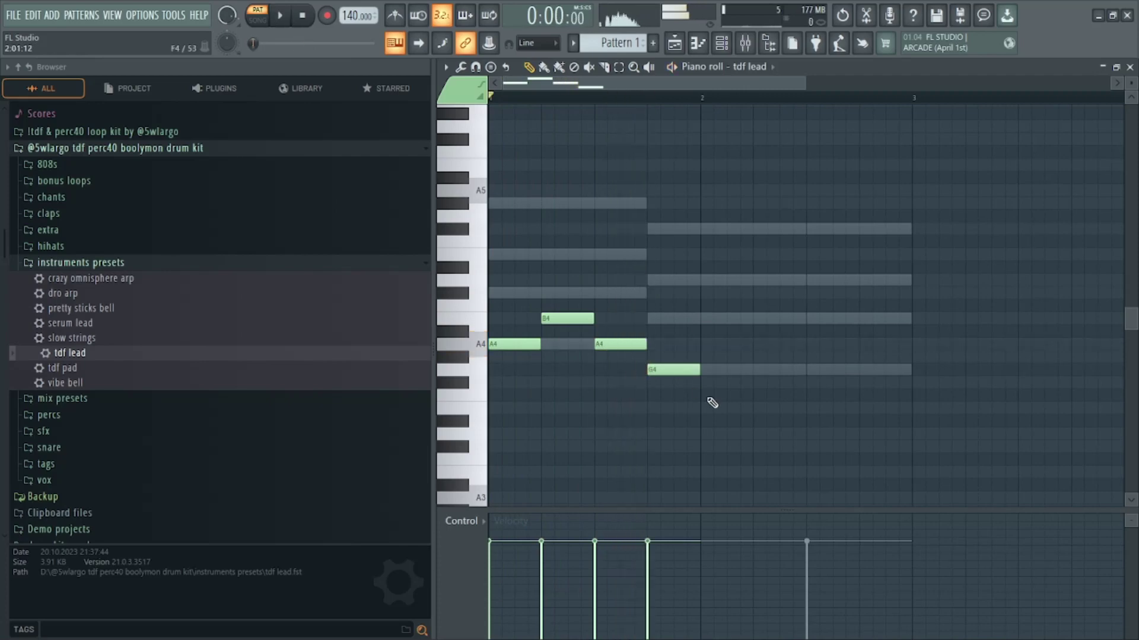
{"action": "right_click", "coordinate": [664, 371]}
{"action": "right_click", "coordinate": [621, 345]}
Add four-step C#5 and B4 notes after the first two, and duplicate the four-note phrase to fill both bars.
{"action": "left_click", "coordinate": [600, 293]}
{"action": "left_click", "coordinate": [653, 321]}
{"action": "left_click_drag", "start_coordinate": [701, 400], "coordinate": [350, 216]}
{"action": "key", "text": "ctrl+b"}
{"action": "key", "text": "space"}
{"action": "scroll", "coordinate": [761, 284], "scroll_direction": "down", "scroll_amount": 2}
{"action": "key", "text": "ctrl+d"}
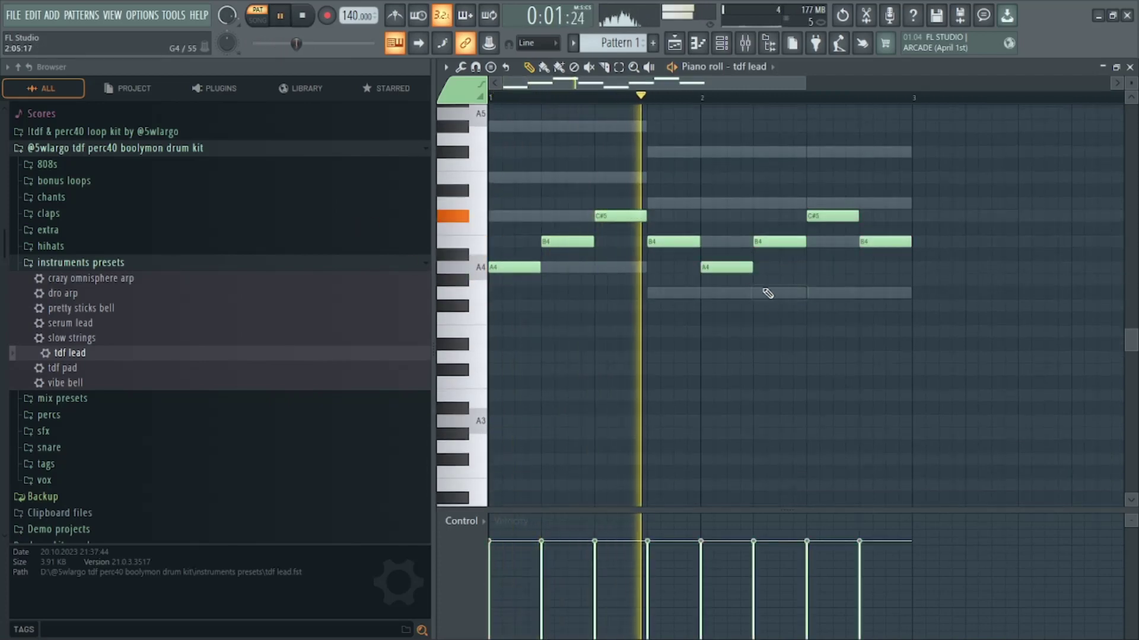
Move the first three notes of the duplicated phrase in bar 2 to G4, D5 and F#5, checking by playback.
{"action": "key", "text": "space"}
{"action": "left_click_drag", "start_coordinate": [717, 279], "coordinate": [717, 304]}
{"action": "key", "text": "space"}
{"action": "left_click_drag", "start_coordinate": [771, 243], "coordinate": [830, 153]}
{"action": "scroll", "coordinate": [806, 101], "scroll_direction": "down", "scroll_amount": 2}
{"action": "key", "text": "space"}
{"action": "key", "text": "space"}
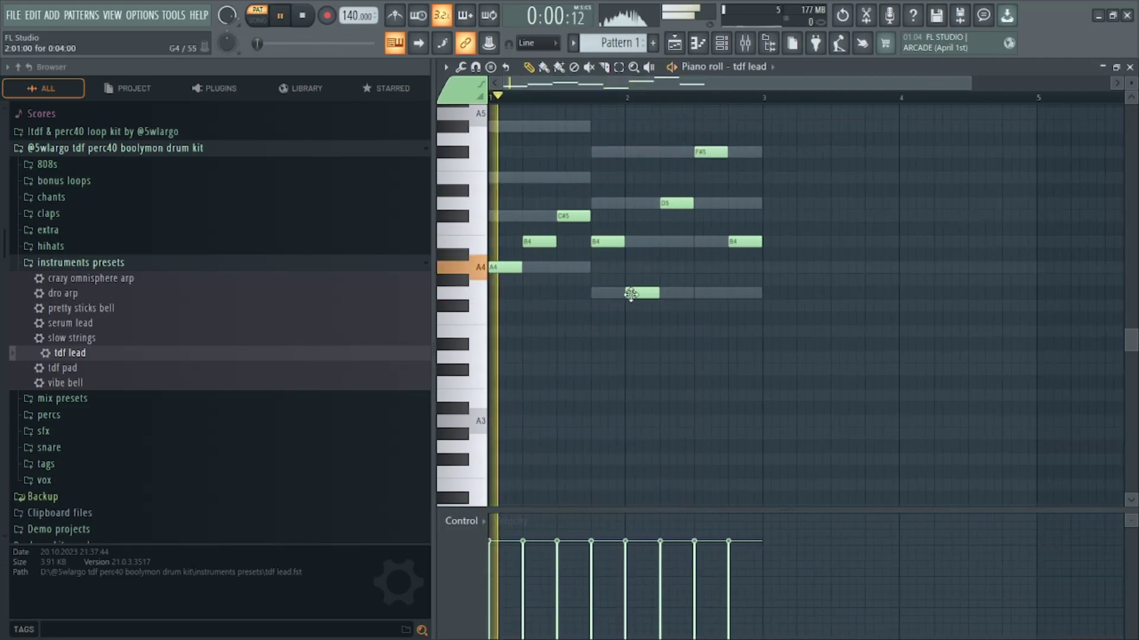
Change the first two notes of bar 2 to D5 and E5 and play the melody.
{"action": "left_click_drag", "start_coordinate": [631, 294], "coordinate": [676, 177]}
{"action": "key", "text": "space"}
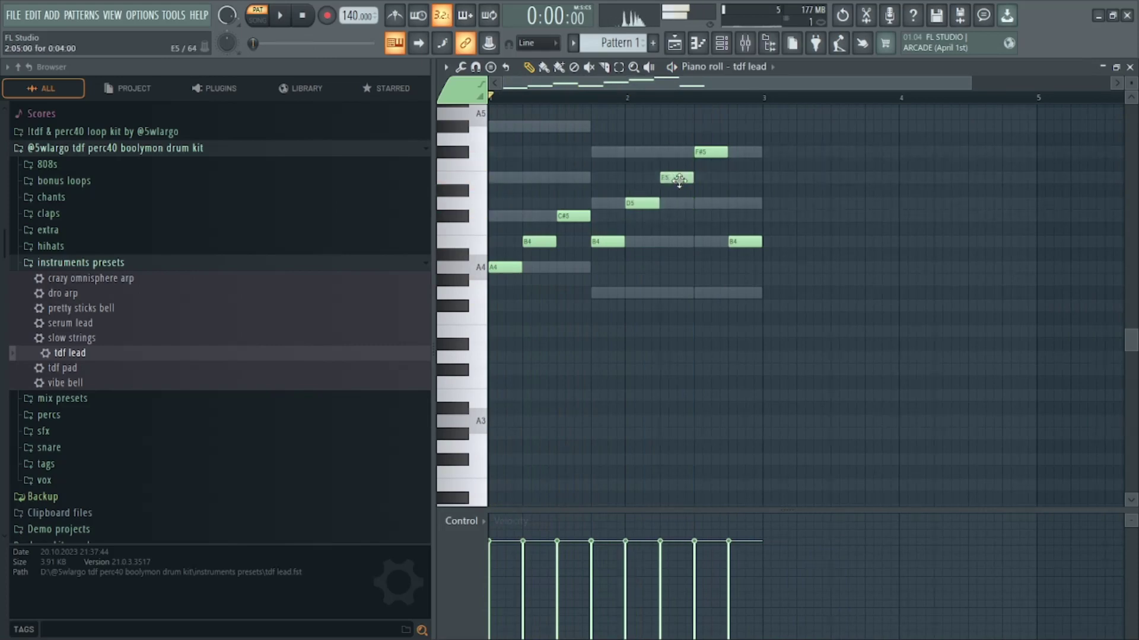
{"action": "key", "text": "space"}
{"action": "scroll", "coordinate": [633, 98], "scroll_direction": "down", "scroll_amount": 1}
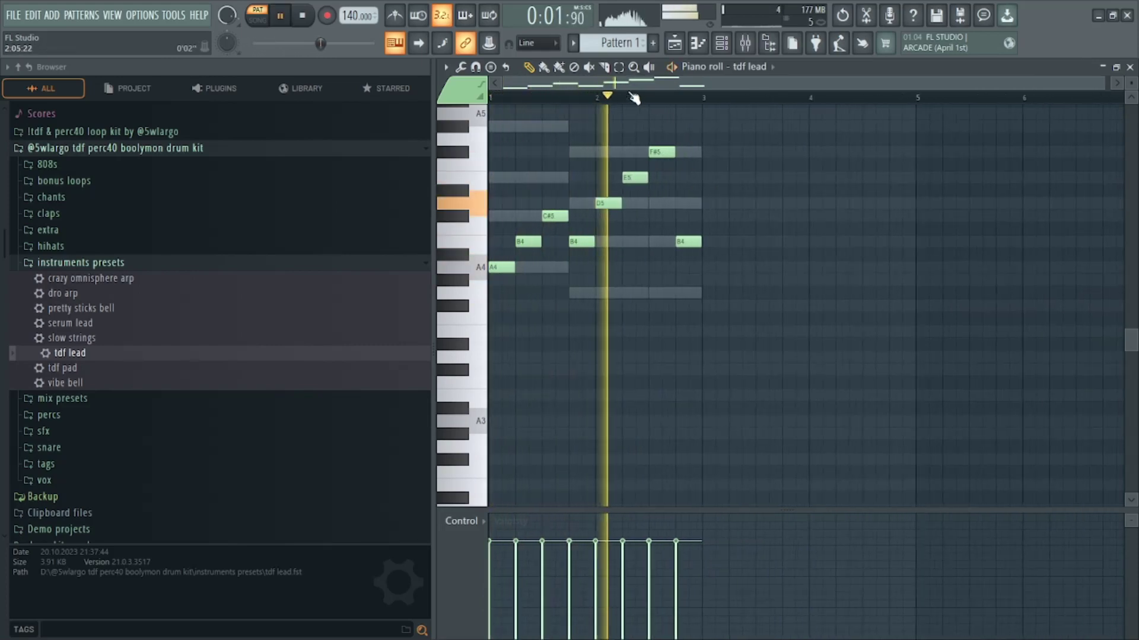
Move the first note of bar 2 to F#5 and its third note to D5, auditioning from bar 2.
{"action": "scroll", "coordinate": [632, 96], "scroll_direction": "up", "scroll_amount": 3}
{"action": "key", "text": "space"}
{"action": "left_click_drag", "start_coordinate": [593, 203], "coordinate": [578, 155]}
{"action": "left_click", "coordinate": [569, 97]}
{"action": "key", "text": "space"}
{"action": "scroll", "coordinate": [570, 99], "scroll_direction": "down", "scroll_amount": 1}
{"action": "key", "text": "space"}
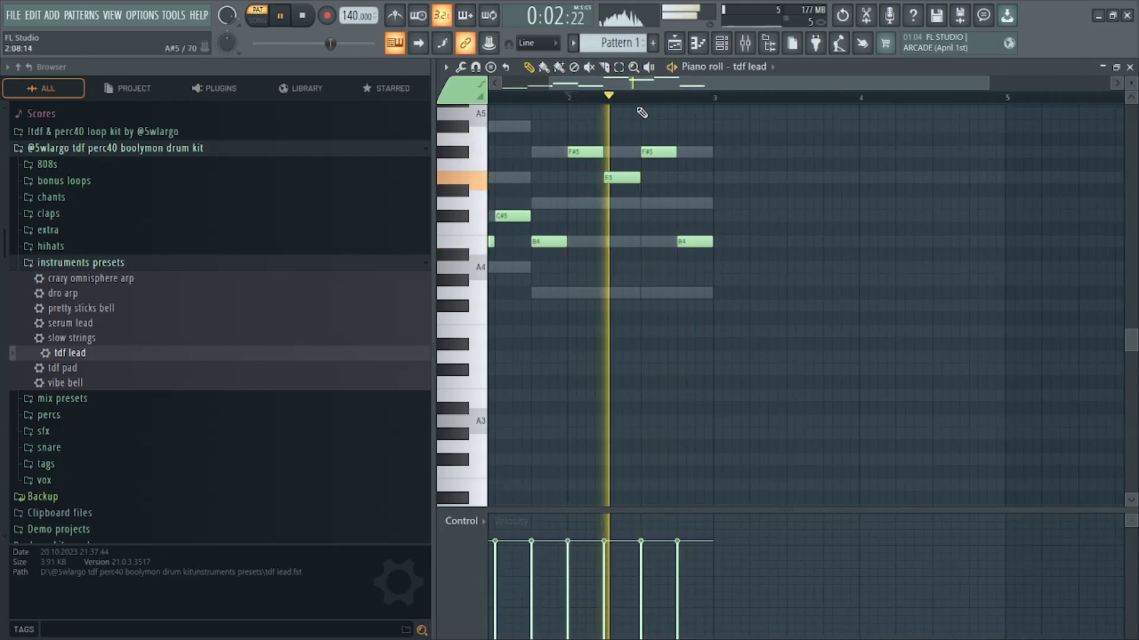
{"action": "left_click_drag", "start_coordinate": [663, 156], "coordinate": [664, 204]}
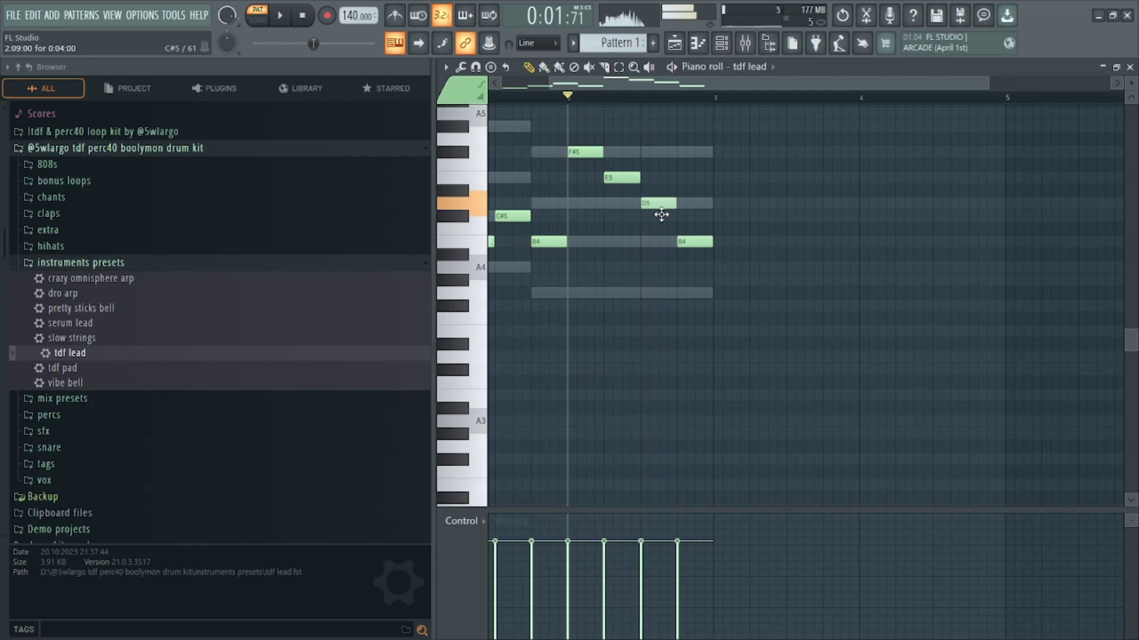
Replace the E5 in bar 2 with a six-step B4, extend the F#5 to six steps, and play the melody.
{"action": "right_click", "coordinate": [618, 179]}
{"action": "key", "text": "space"}
{"action": "left_click_drag", "start_coordinate": [602, 152], "coordinate": [622, 151]}
{"action": "left_click", "coordinate": [605, 202]}
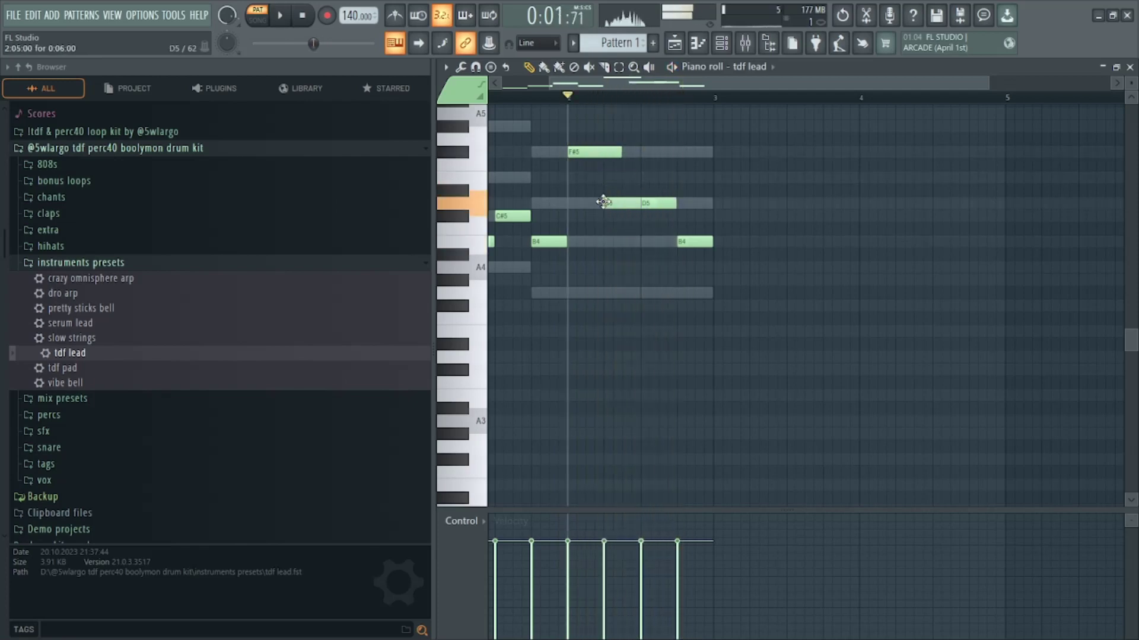
{"action": "left_click_drag", "start_coordinate": [626, 202], "coordinate": [623, 241]}
{"action": "key", "text": "space"}
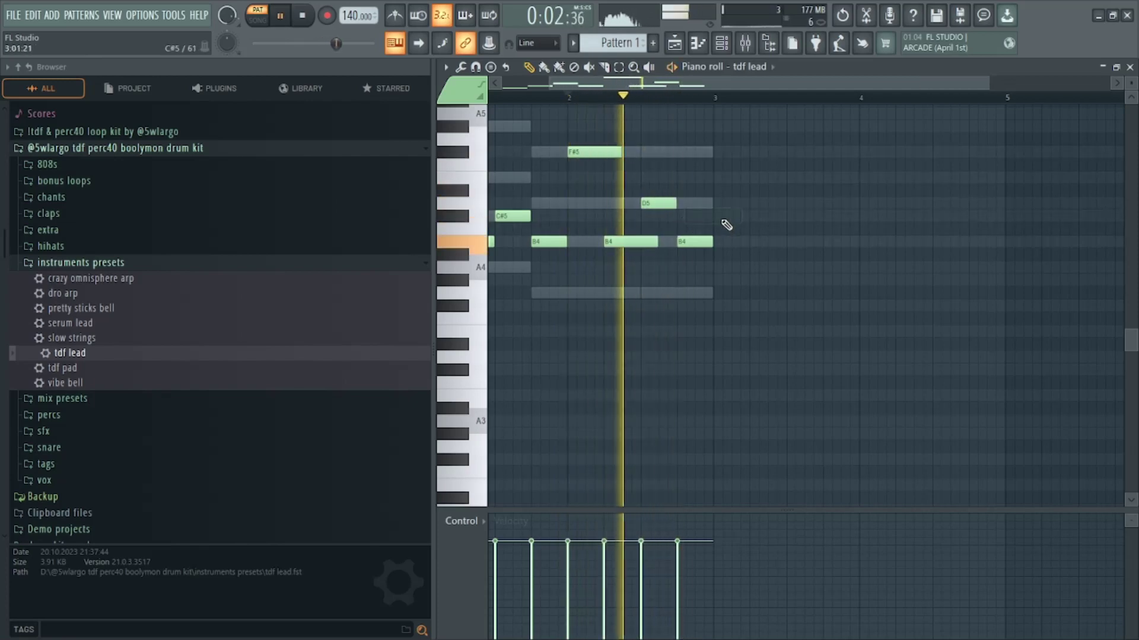
{"action": "key", "text": "space"}
{"action": "key", "text": "space"}
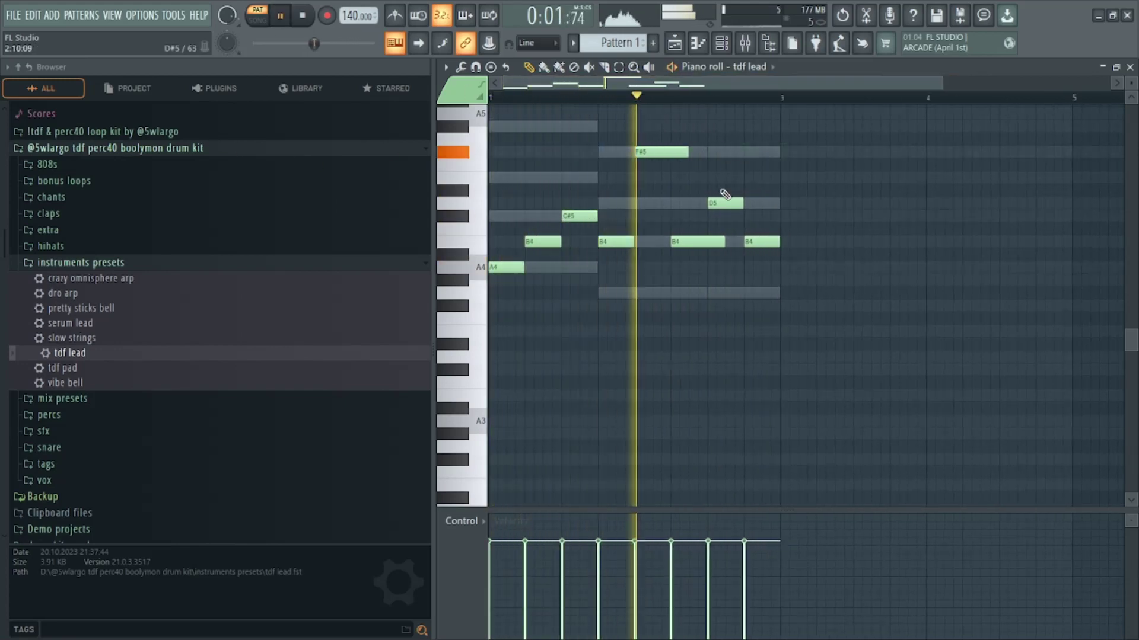
Load the vibe bell preset as a new channel below tdf lead and close its plugin window.
{"action": "left_click", "coordinate": [715, 46]}
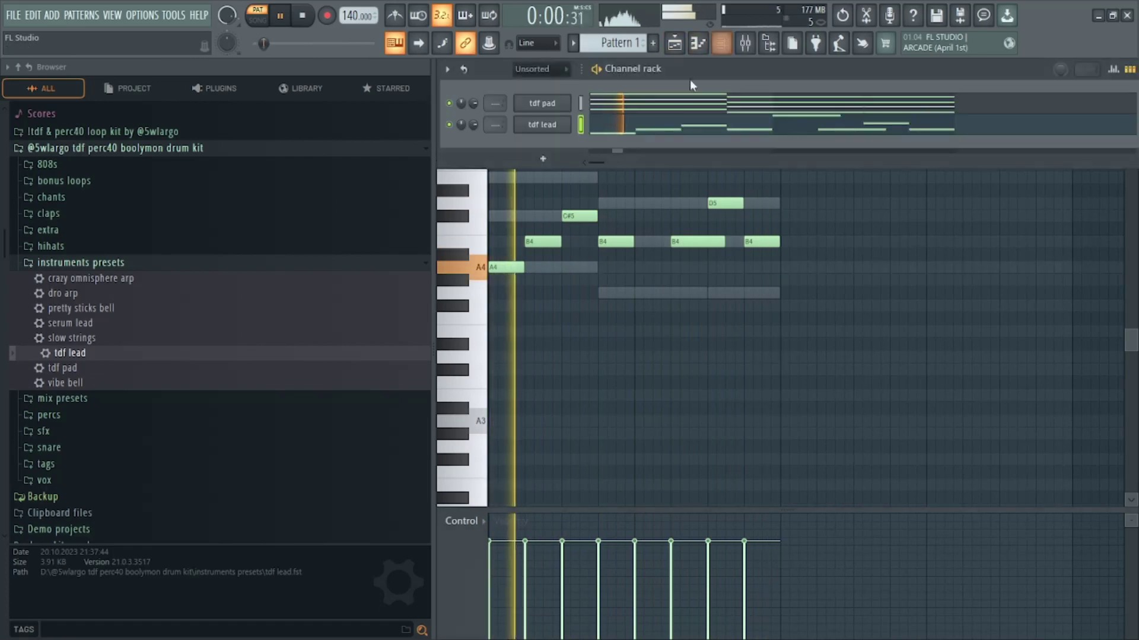
{"action": "key", "text": "space"}
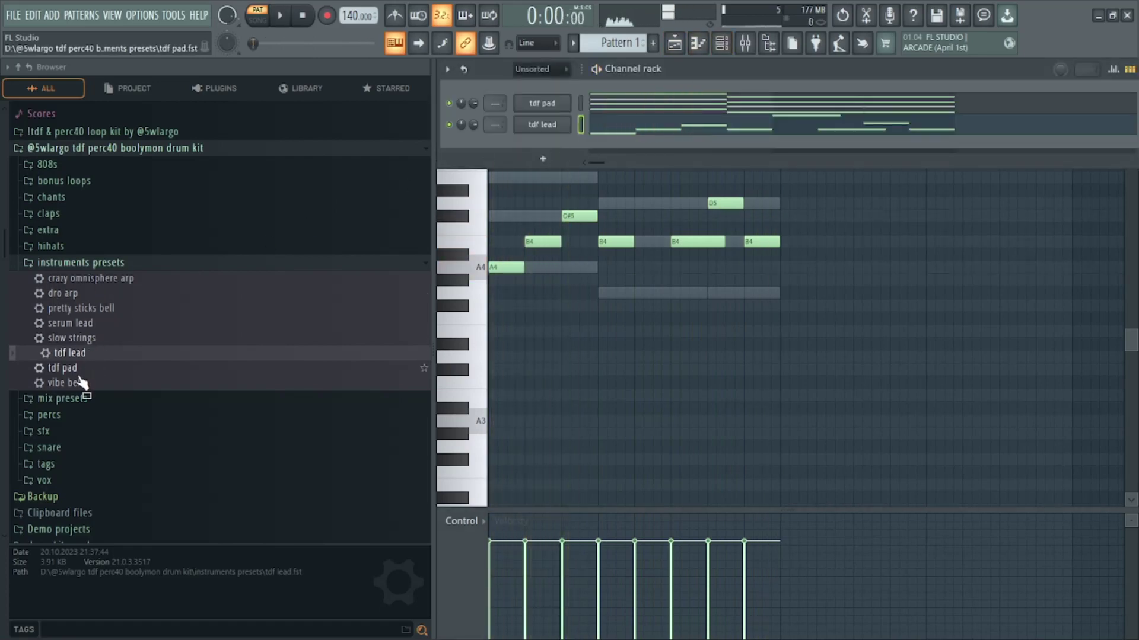
{"action": "left_click_drag", "start_coordinate": [80, 382], "coordinate": [340, 285]}
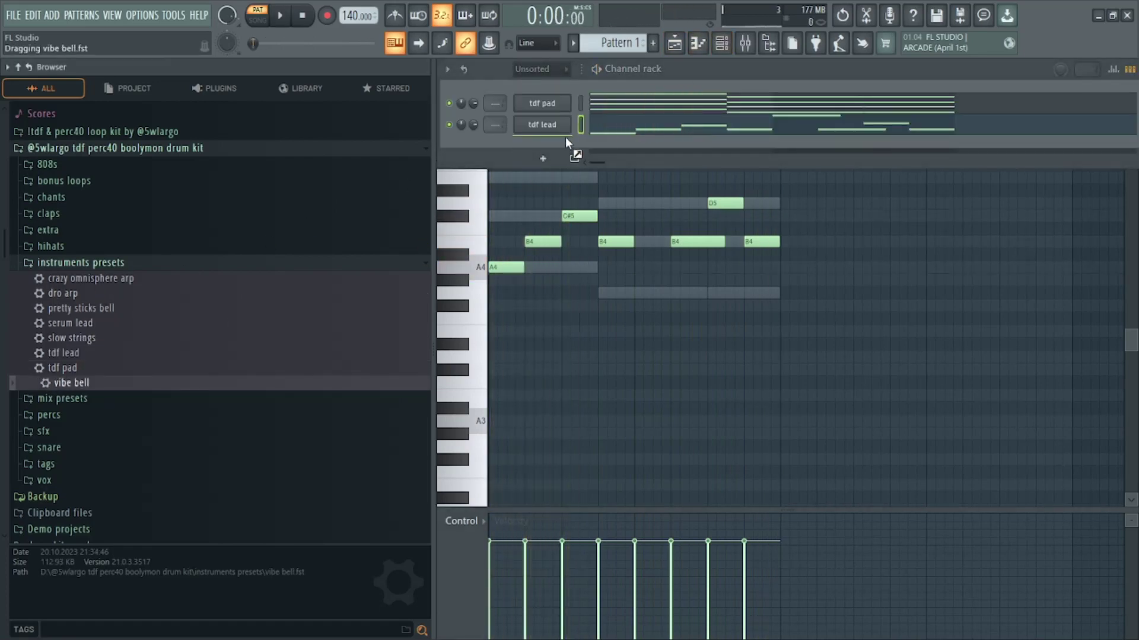
{"action": "left_click_drag", "start_coordinate": [565, 137], "coordinate": [596, 157]}
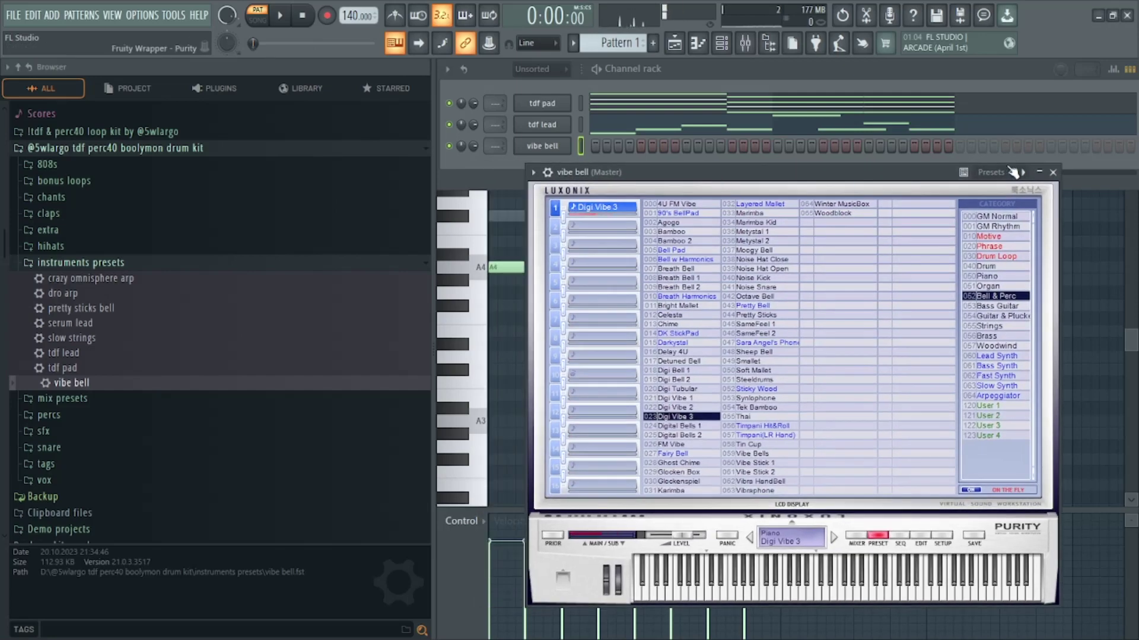
{"action": "left_click", "coordinate": [1053, 173]}
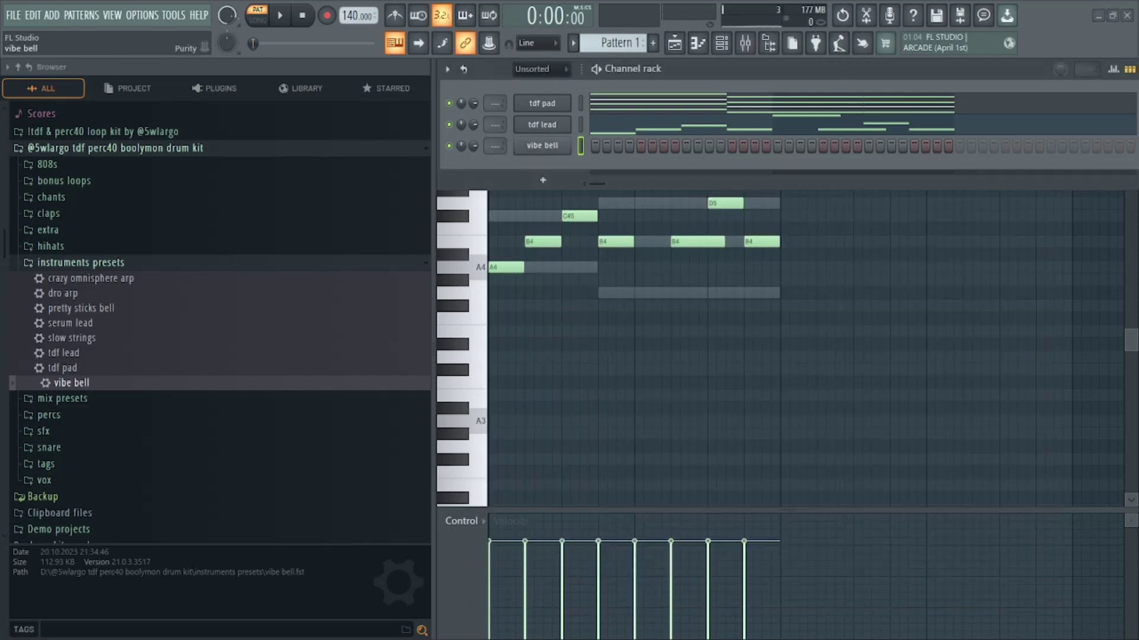
Enter two six-step C#5 notes for vibe bell in bar 1, at steps 3 and 11, and play the pattern.
{"action": "key", "text": "F7"}
{"action": "left_click_drag", "start_coordinate": [501, 269], "coordinate": [541, 217]}
{"action": "key", "text": "space"}
{"action": "key", "text": "space"}
{"action": "key", "text": "space"}
{"action": "key", "text": "space"}
{"action": "key", "text": "space"}
Enter two six-step D5 notes for vibe bell in bar 2, at steps 3 and 11, removing the trial E5 note.
{"action": "left_click", "coordinate": [676, 178]}
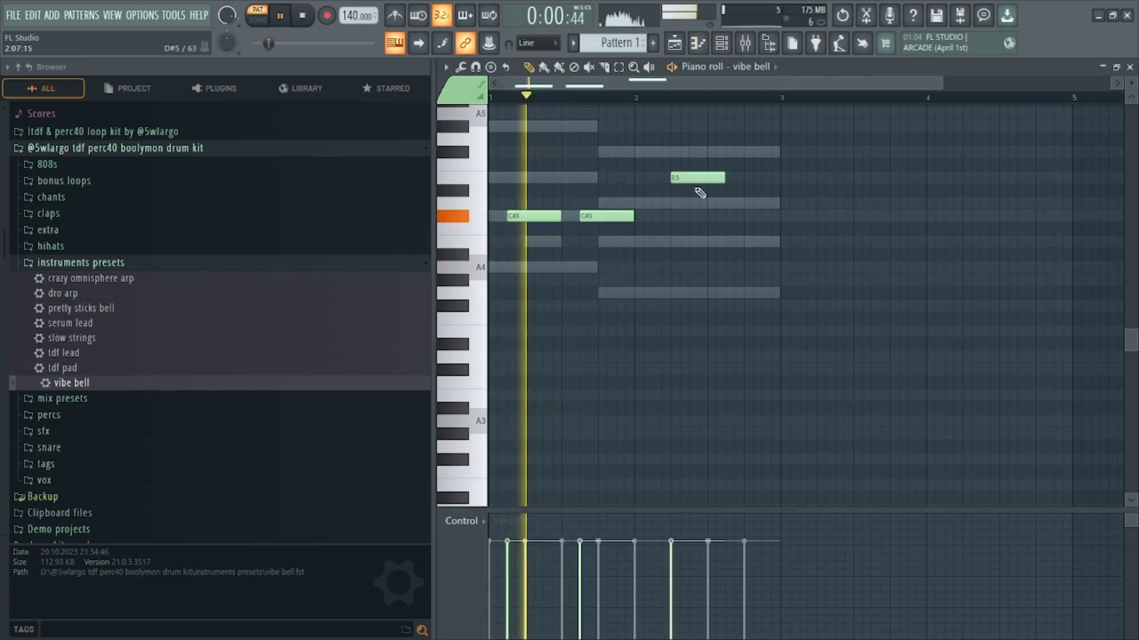
{"action": "right_click", "coordinate": [687, 178]}
{"action": "left_click", "coordinate": [657, 204]}
{"action": "left_click", "coordinate": [732, 204]}
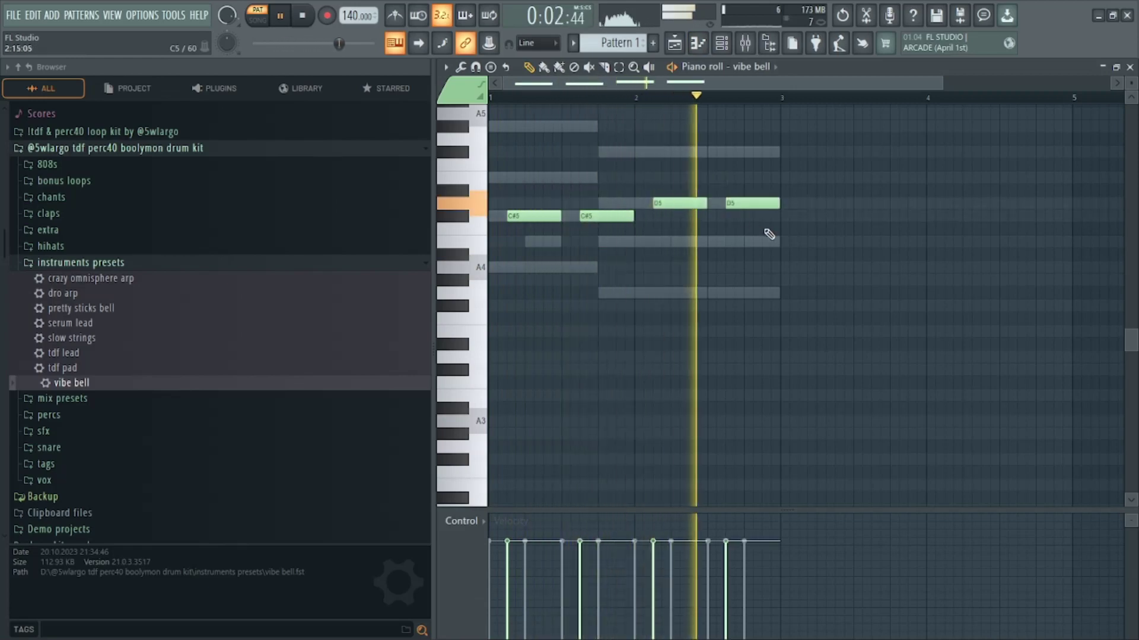
{"action": "left_click_drag", "start_coordinate": [766, 234], "coordinate": [665, 188]}
{"action": "key", "text": "ctrl+d"}
Load the crazy omnisphere arp preset as a new channel below vibe bell.
{"action": "left_click", "coordinate": [721, 43]}
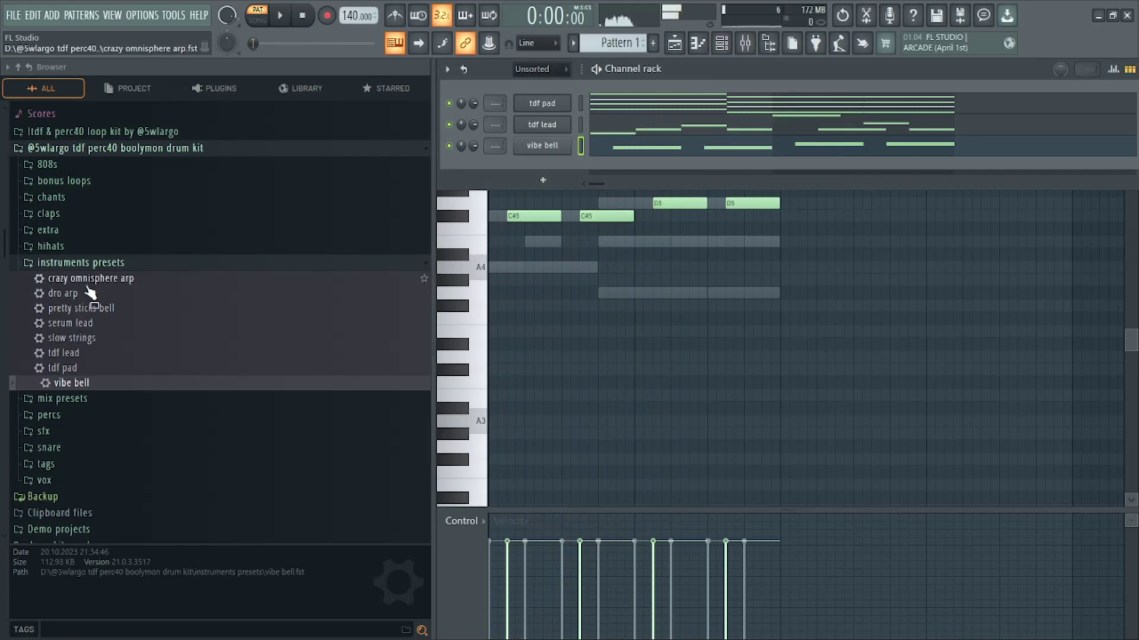
{"action": "left_click_drag", "start_coordinate": [89, 278], "coordinate": [511, 203]}
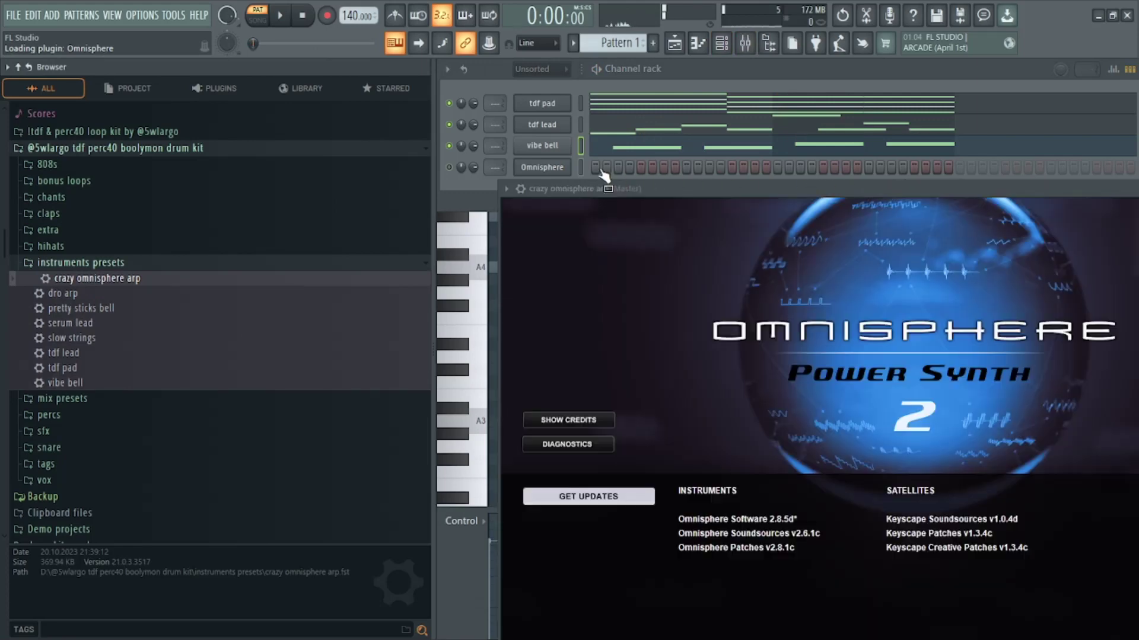
{"action": "left_click", "coordinate": [542, 166]}
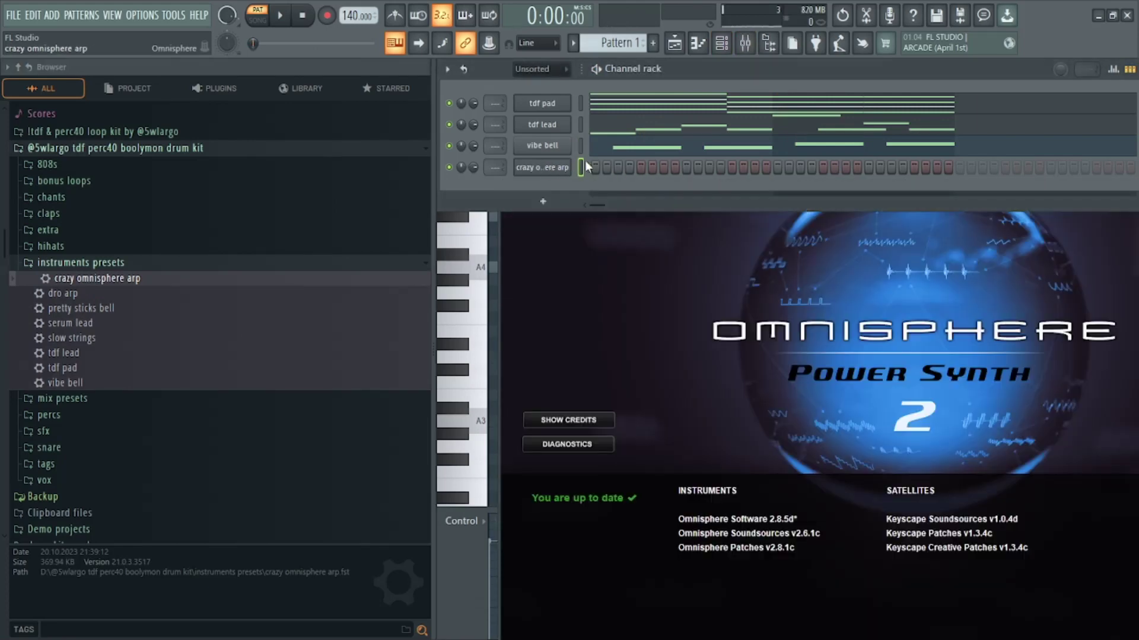
Enter a 12-step E5 followed by a 20-step F#5 for crazy omnisphere arp, filling both bars during playback.
{"action": "key", "text": "F7"}
{"action": "left_click", "coordinate": [497, 215]}
{"action": "left_click_drag", "start_coordinate": [503, 216], "coordinate": [503, 177]}
{"action": "scroll", "coordinate": [511, 255], "scroll_direction": "up", "scroll_amount": 3}
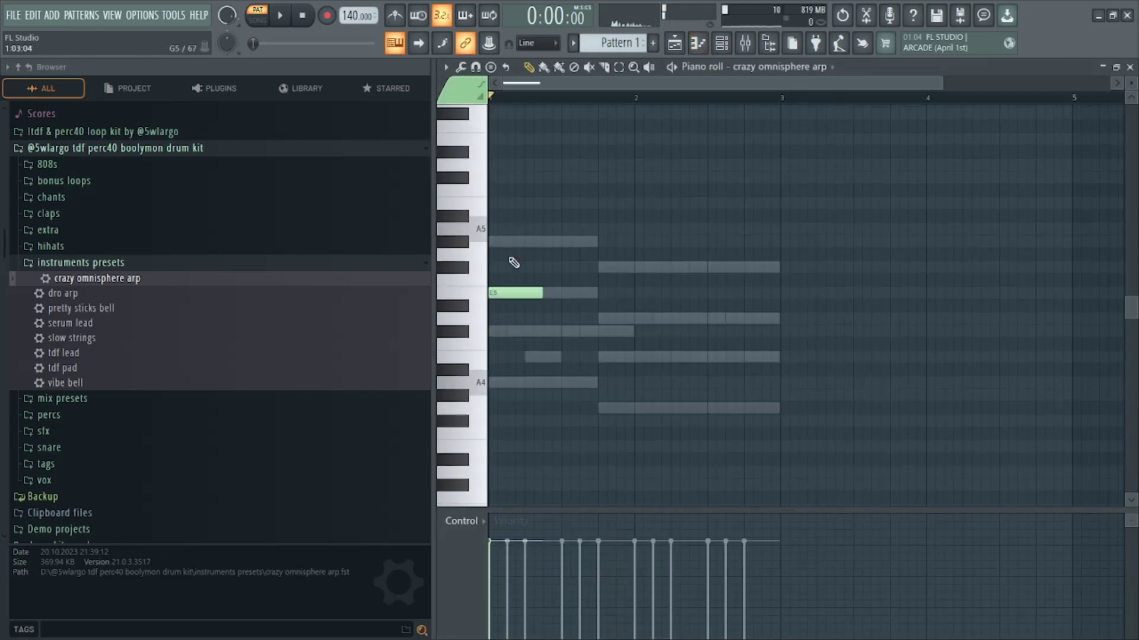
{"action": "key", "text": "space"}
{"action": "left_click_drag", "start_coordinate": [540, 294], "coordinate": [597, 295]}
{"action": "left_click", "coordinate": [602, 267]}
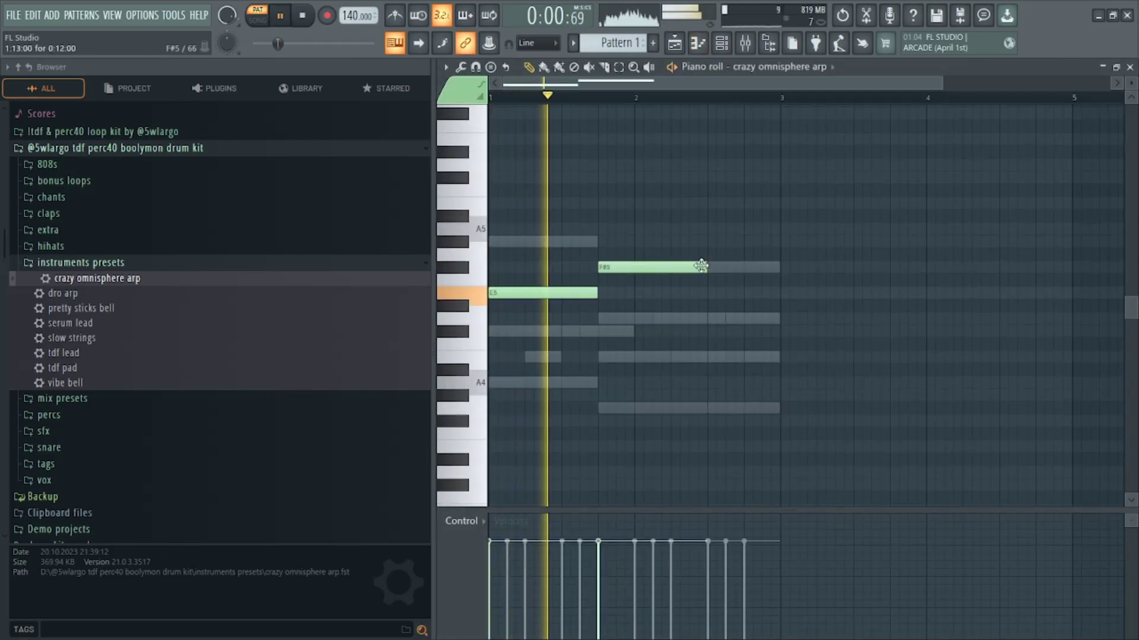
{"action": "left_click_drag", "start_coordinate": [707, 267], "coordinate": [779, 268]}
{"action": "left_click", "coordinate": [794, 242]}
{"action": "right_click", "coordinate": [812, 245]}
Balance the volume and panning of the instrument channels in the channel rack while the pattern plays.
{"action": "left_click", "coordinate": [722, 43]}
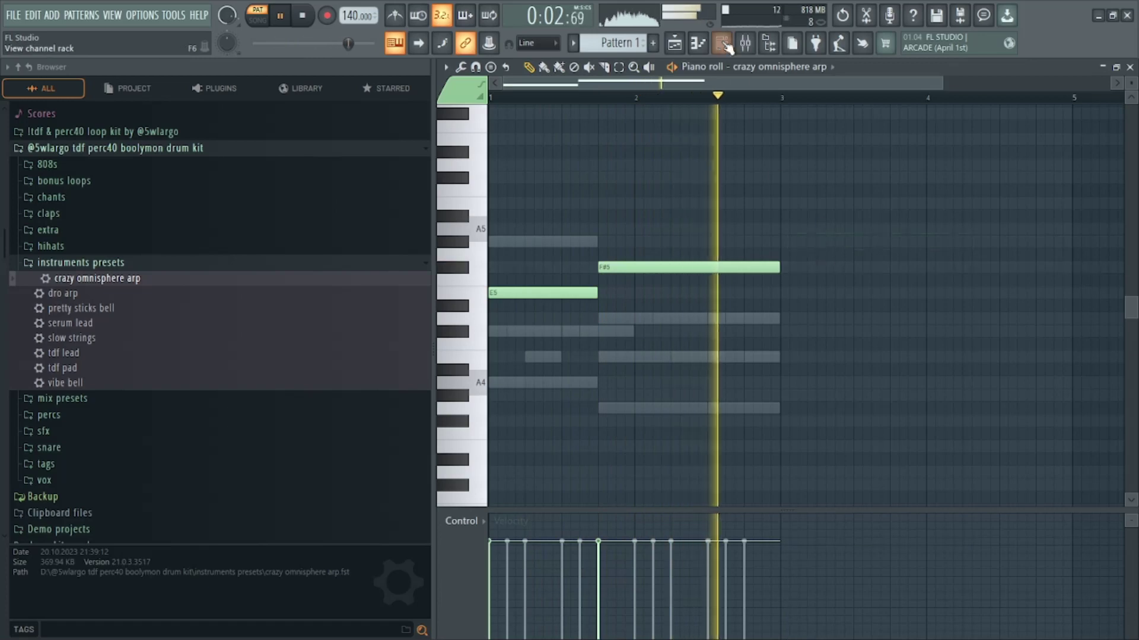
{"action": "mouse_move", "coordinate": [473, 168]}
{"action": "left_mouse_down"}
{"action": "mouse_move", "coordinate": [460, 165]}
{"action": "mouse_move", "coordinate": [462, 148]}
{"action": "left_mouse_up"}
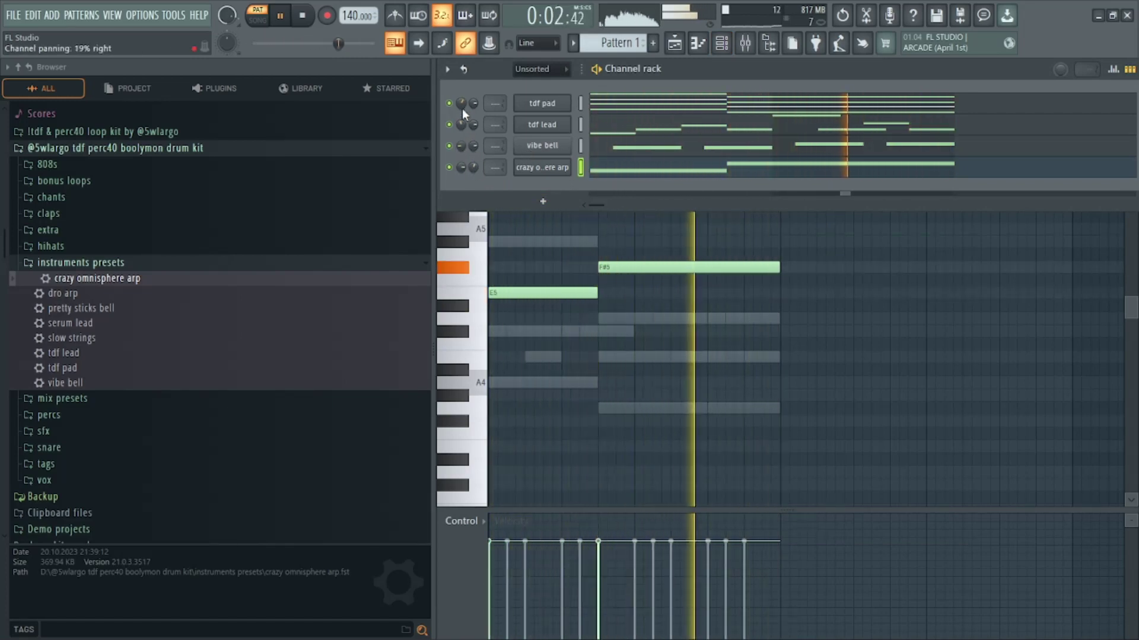
{"action": "key", "text": "space"}
Expand the mix presets folder, and route the four channels to mixer tracks 1 to 4 with the tdf pad track selected.
{"action": "left_click", "coordinate": [100, 266]}
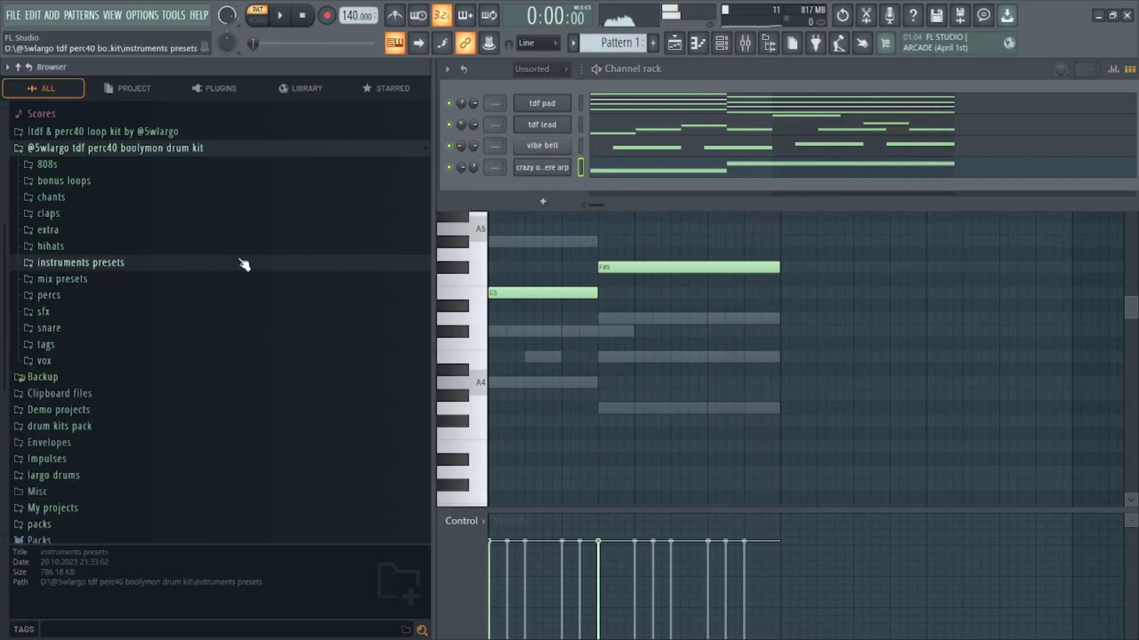
{"action": "left_click", "coordinate": [70, 279]}
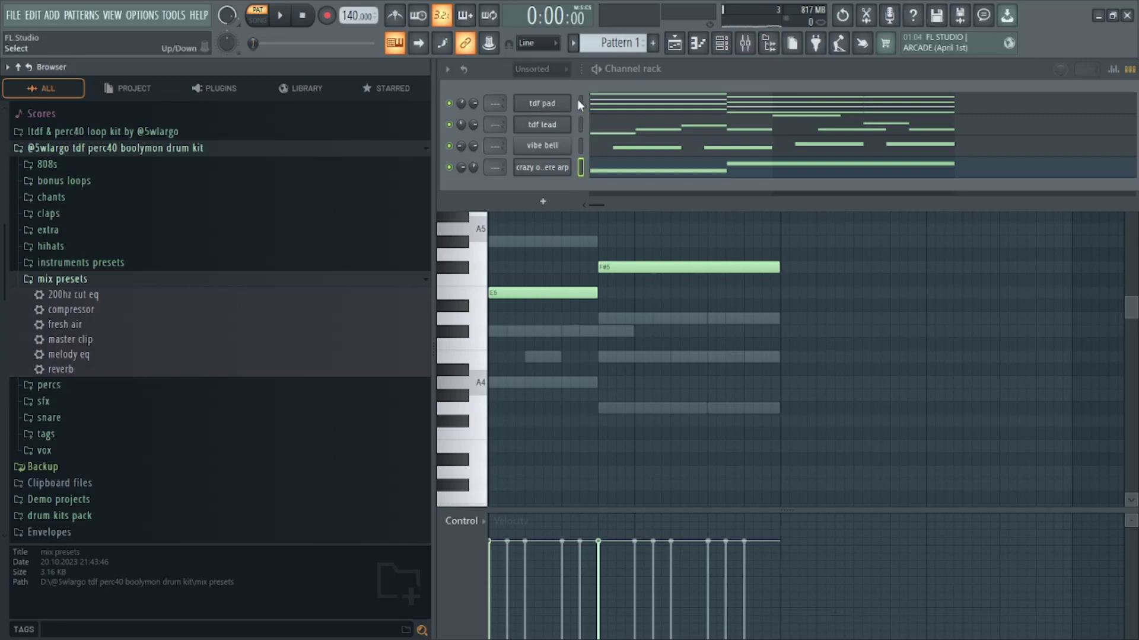
{"action": "key", "text": "F9"}
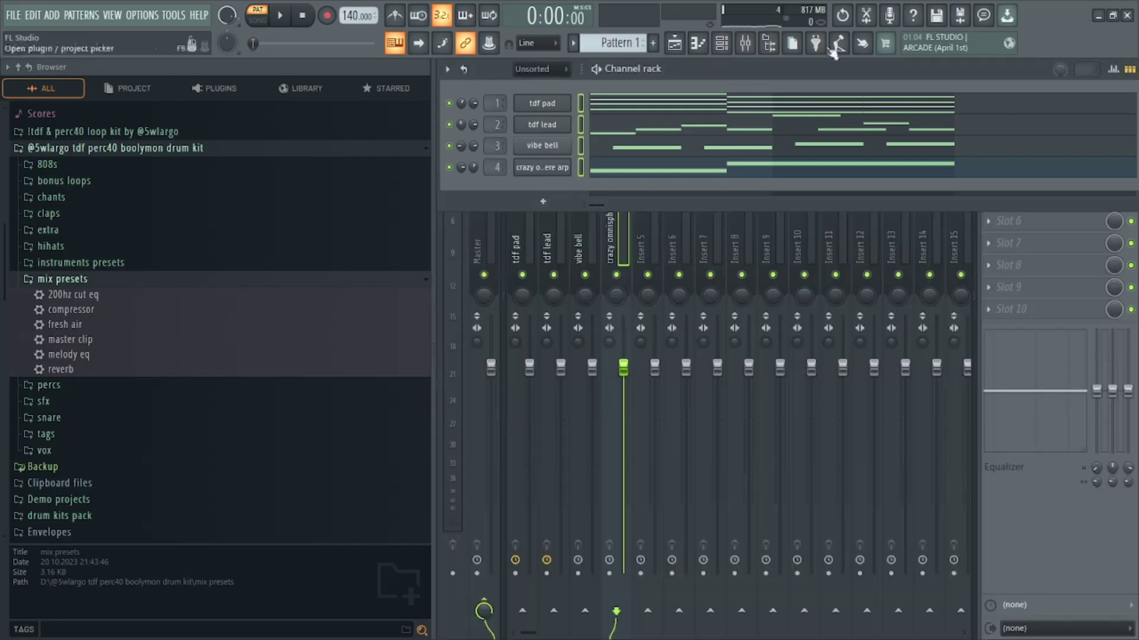
{"action": "left_click", "coordinate": [528, 234]}
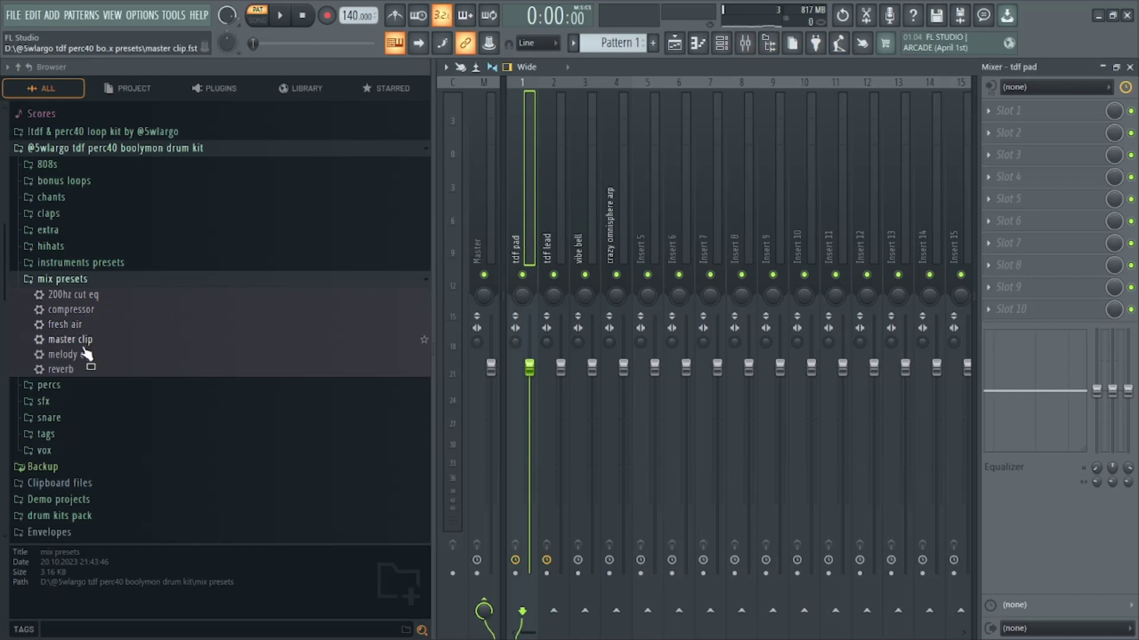
Load the fresh air mix preset onto the tdf pad mixer track and start playback with its plugin window closed.
{"action": "left_click_drag", "start_coordinate": [76, 333], "coordinate": [116, 320]}
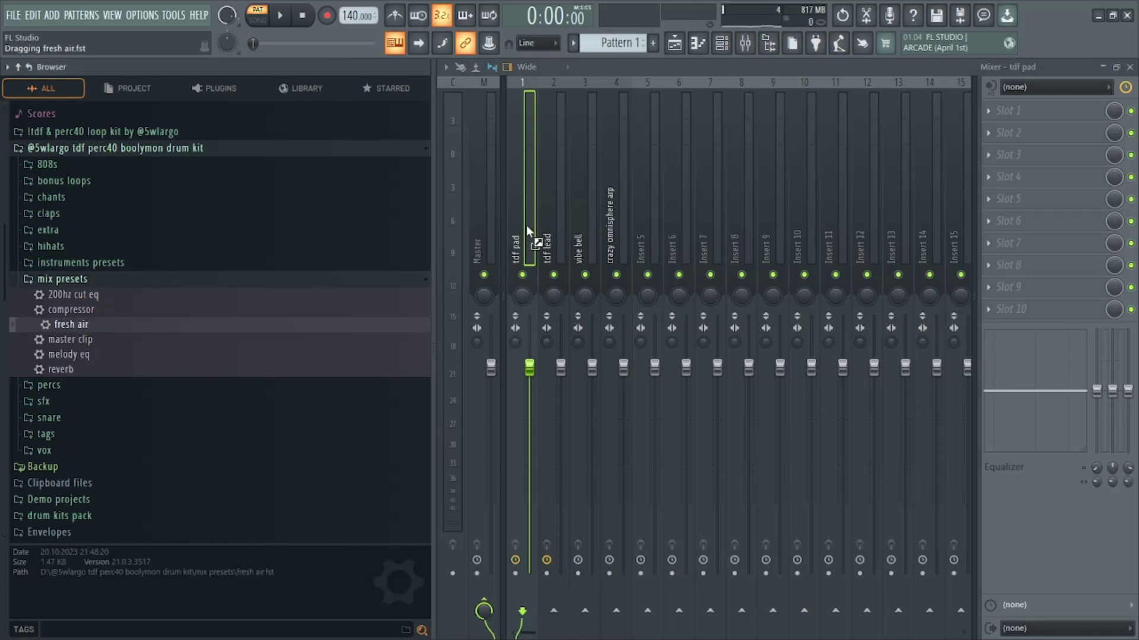
{"action": "left_click_drag", "start_coordinate": [526, 230], "coordinate": [527, 230]}
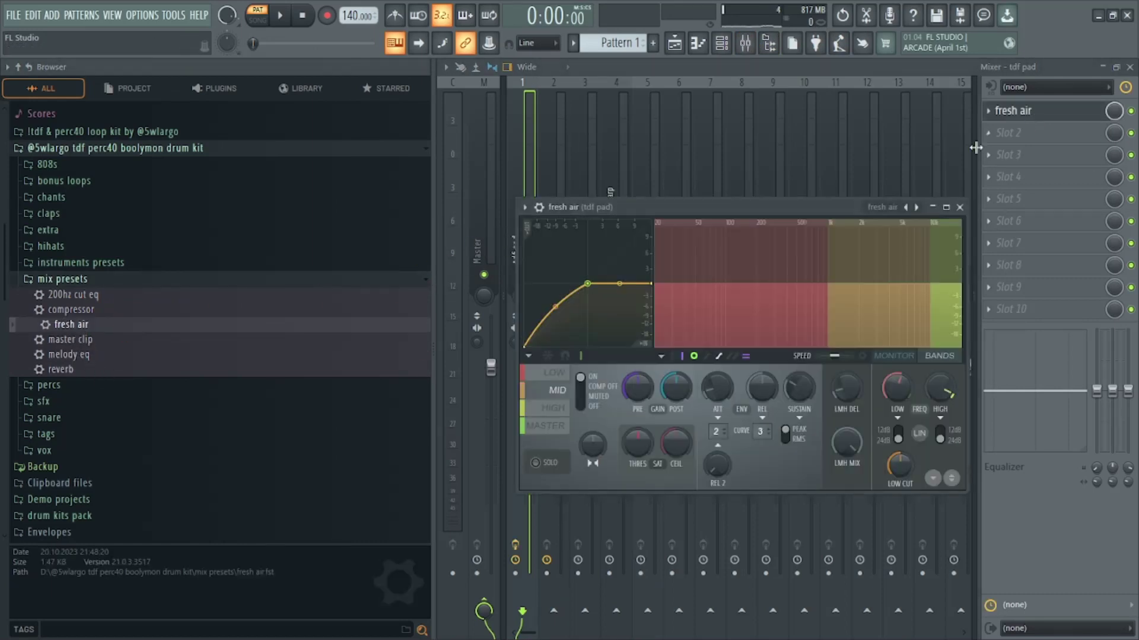
{"action": "key", "text": "space"}
{"action": "left_click", "coordinate": [962, 198]}
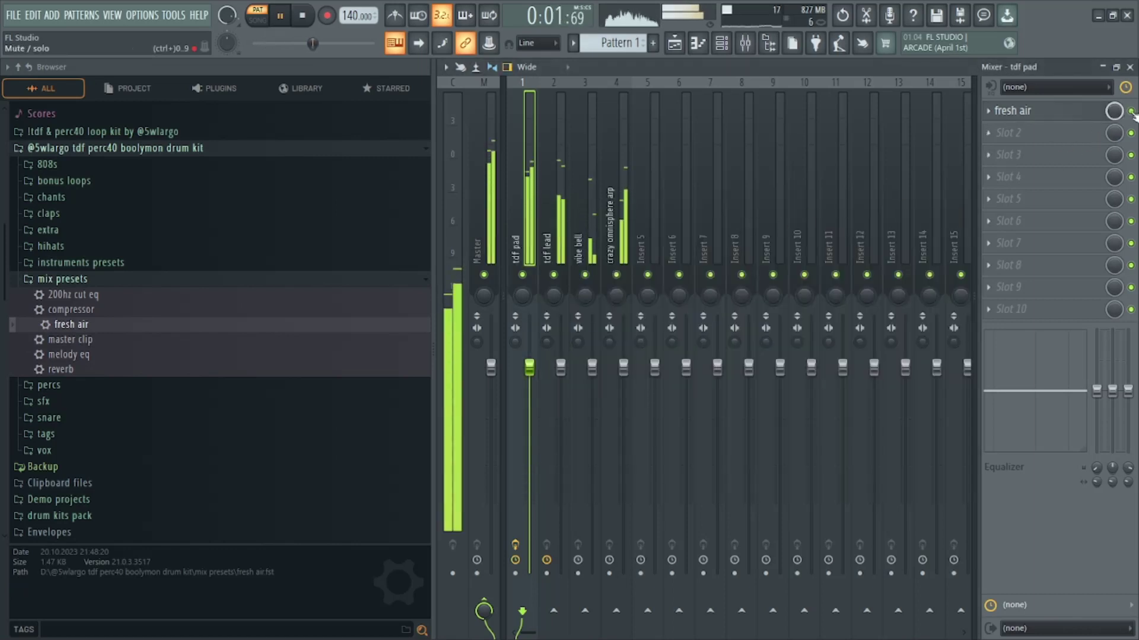
Solo the tdf pad track and compare its sound with the fresh air effect switched off and on.
{"action": "left_click", "coordinate": [1130, 111]}
{"action": "right_click", "coordinate": [521, 275]}
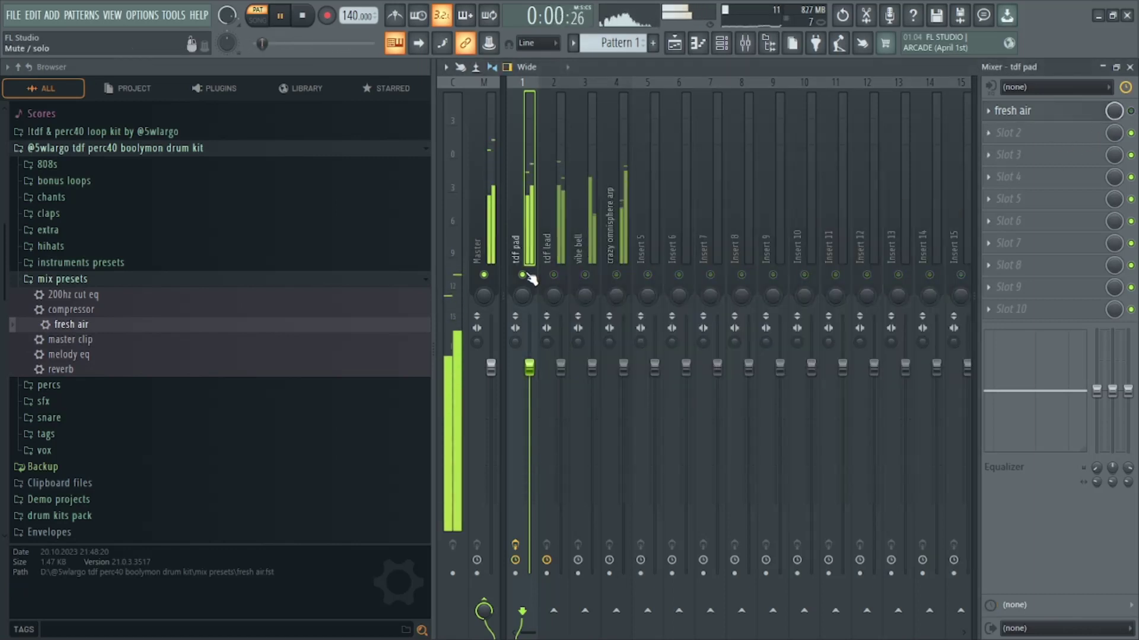
{"action": "key", "text": "space"}
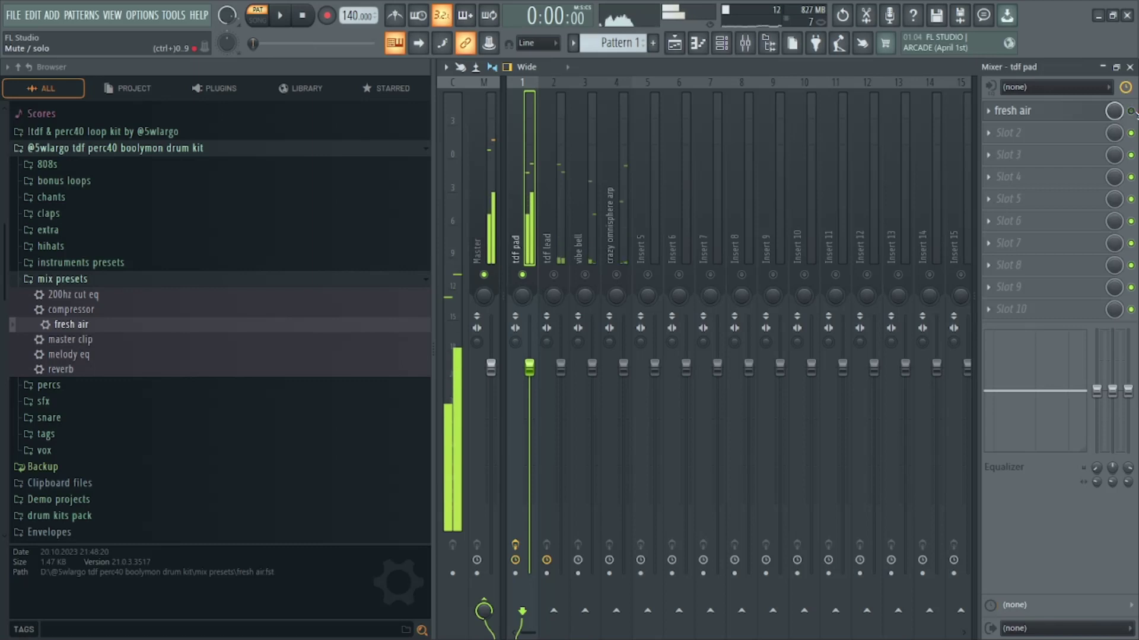
{"action": "key", "text": "space"}
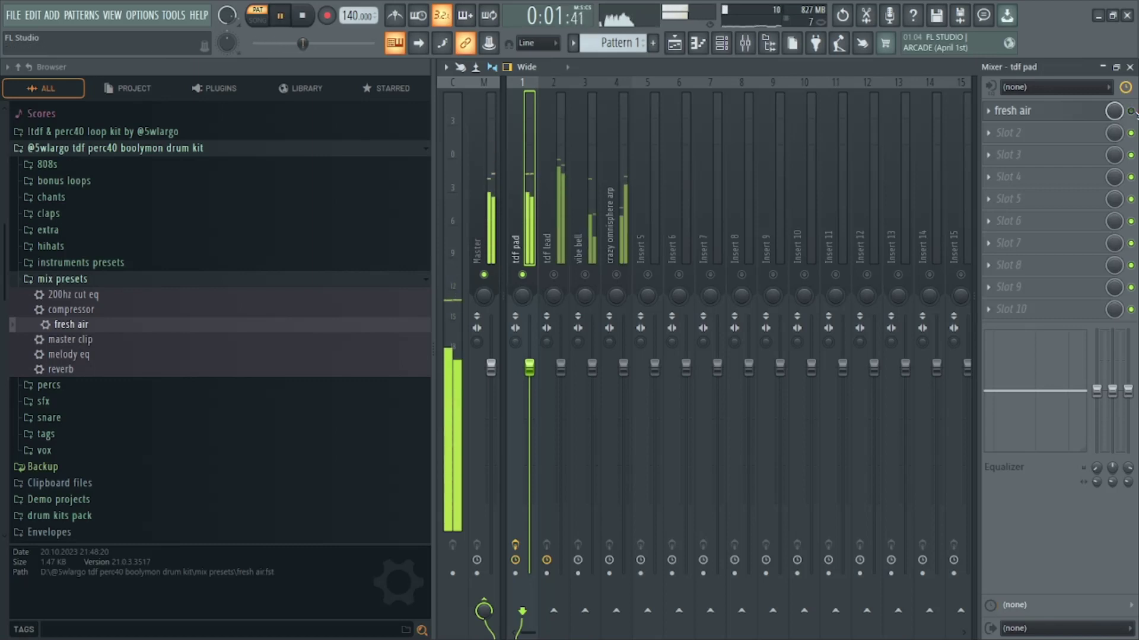
{"action": "left_click", "coordinate": [1130, 110]}
{"action": "key", "text": "space"}
Move fresh air to slot 2 of the tdf pad track, load 200hz cut eq into slot 1, and audition it.
{"action": "scroll", "coordinate": [1032, 115], "scroll_direction": "down", "scroll_amount": 1}
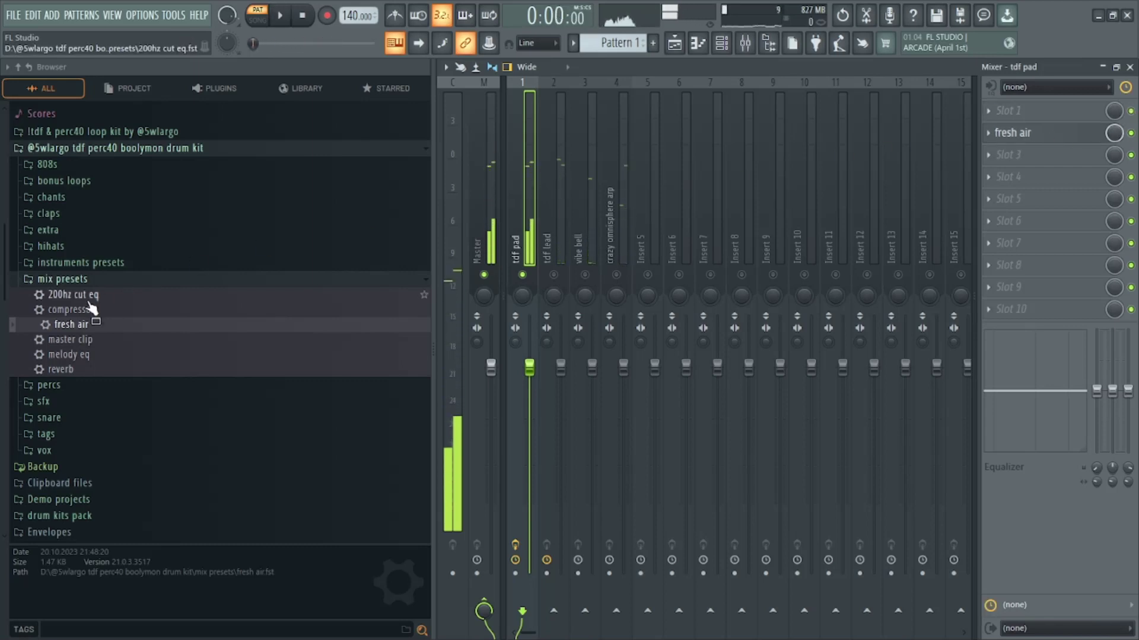
{"action": "left_click_drag", "start_coordinate": [79, 296], "coordinate": [97, 298]}
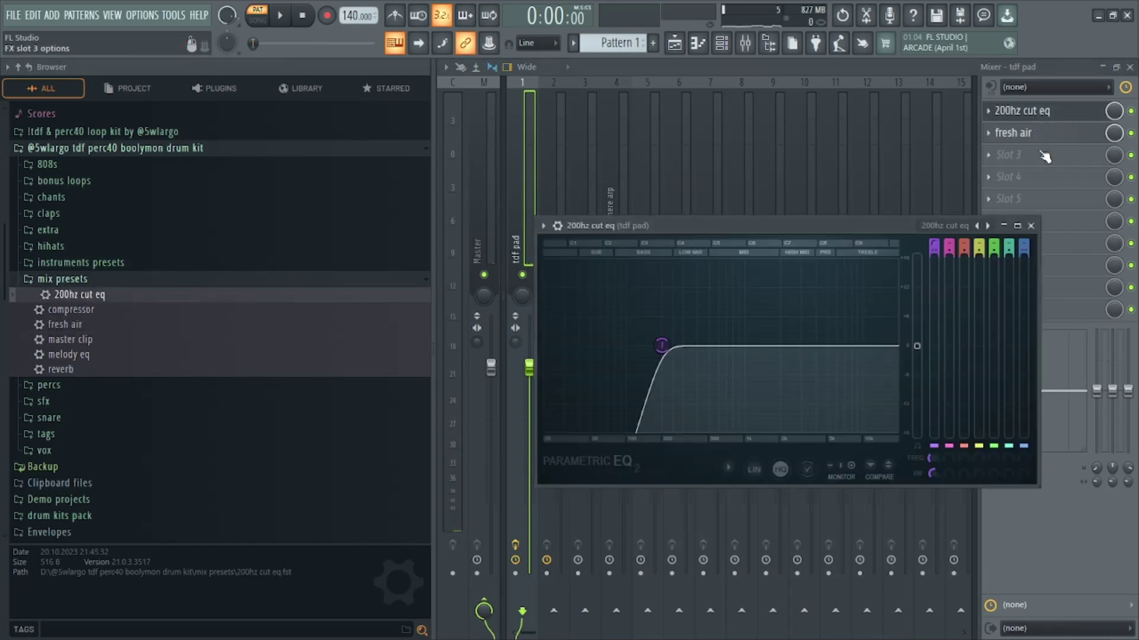
{"action": "key", "text": "space"}
{"action": "left_click", "coordinate": [1034, 221]}
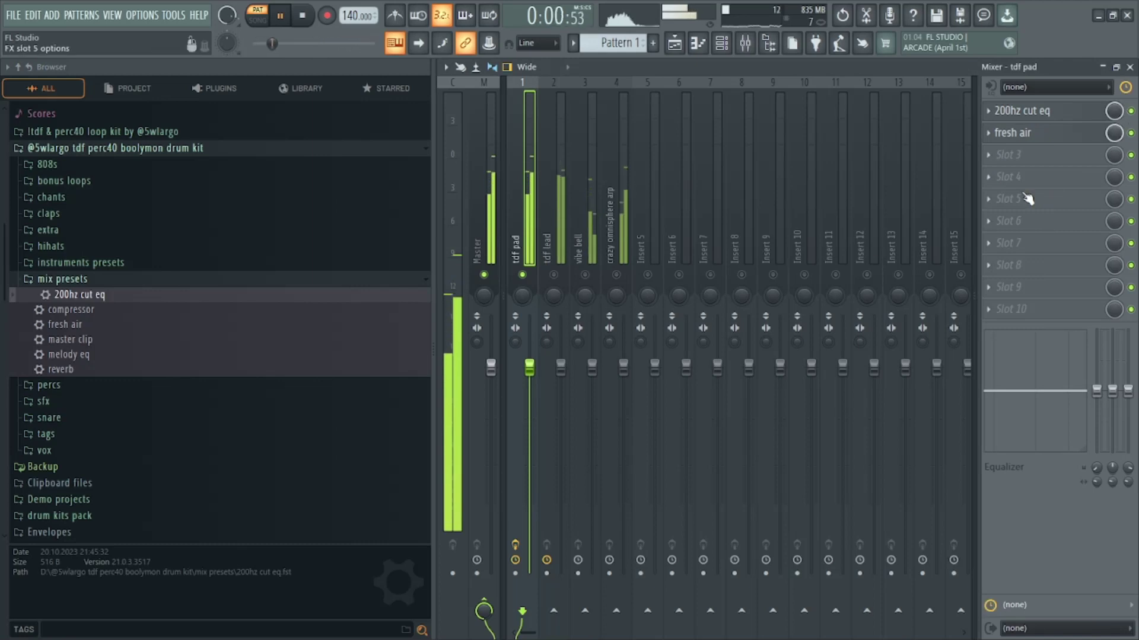
{"action": "key", "text": "space"}
Solo the tdf lead track and load the compressor preset into its first effect slot, auditioning the result.
{"action": "left_click", "coordinate": [547, 268]}
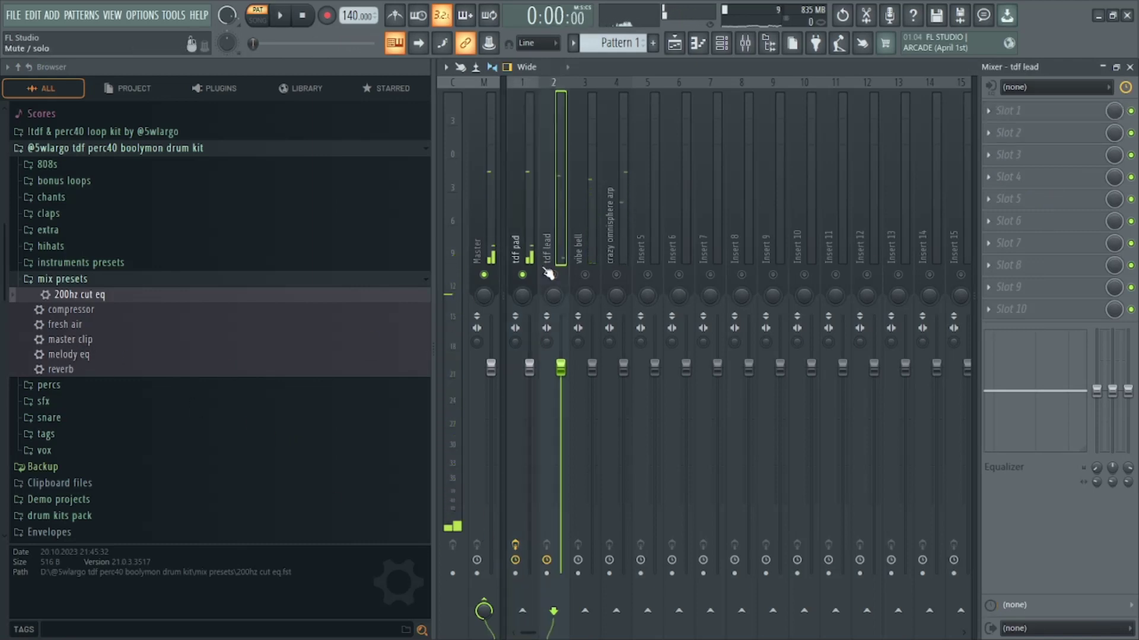
{"action": "key", "text": "space"}
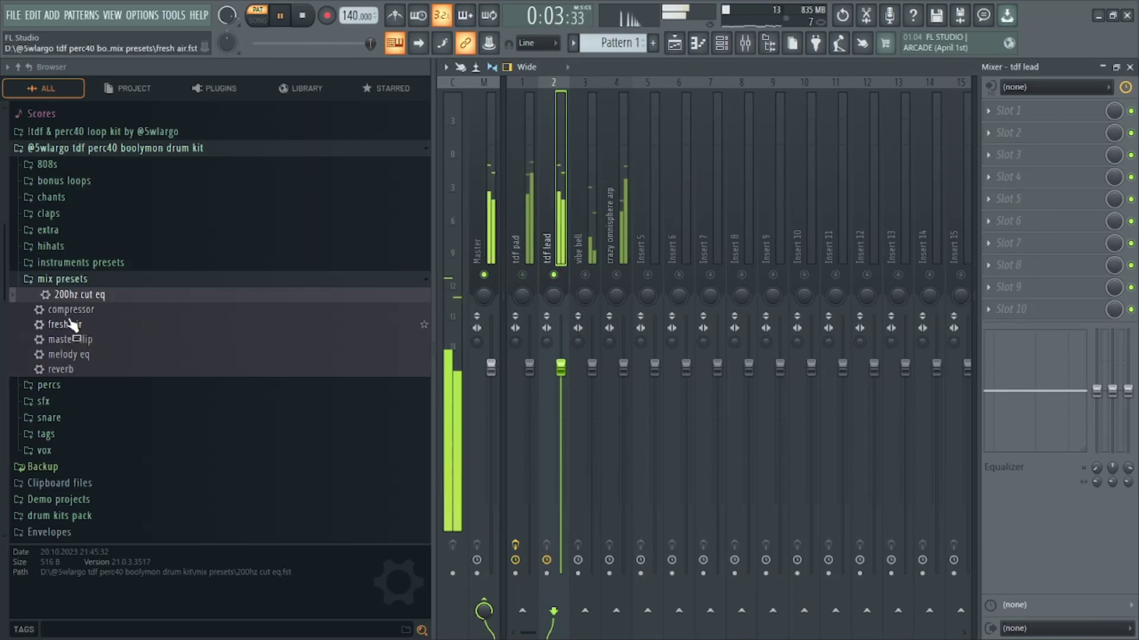
{"action": "left_click_drag", "start_coordinate": [77, 310], "coordinate": [592, 195]}
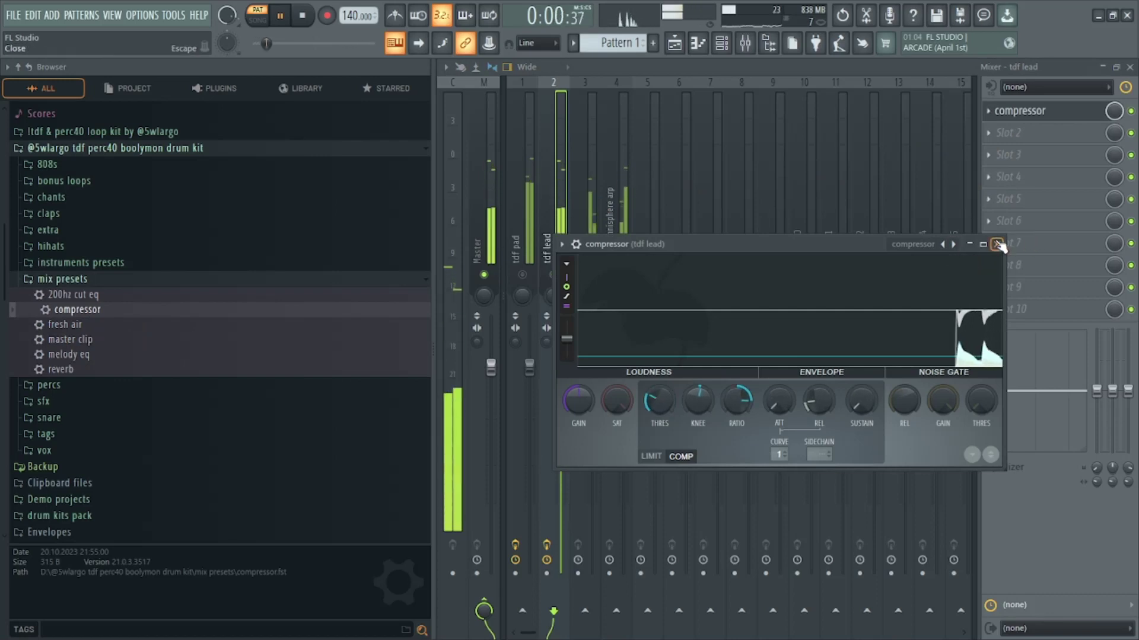
{"action": "left_click", "coordinate": [998, 245]}
{"action": "key", "text": "space"}
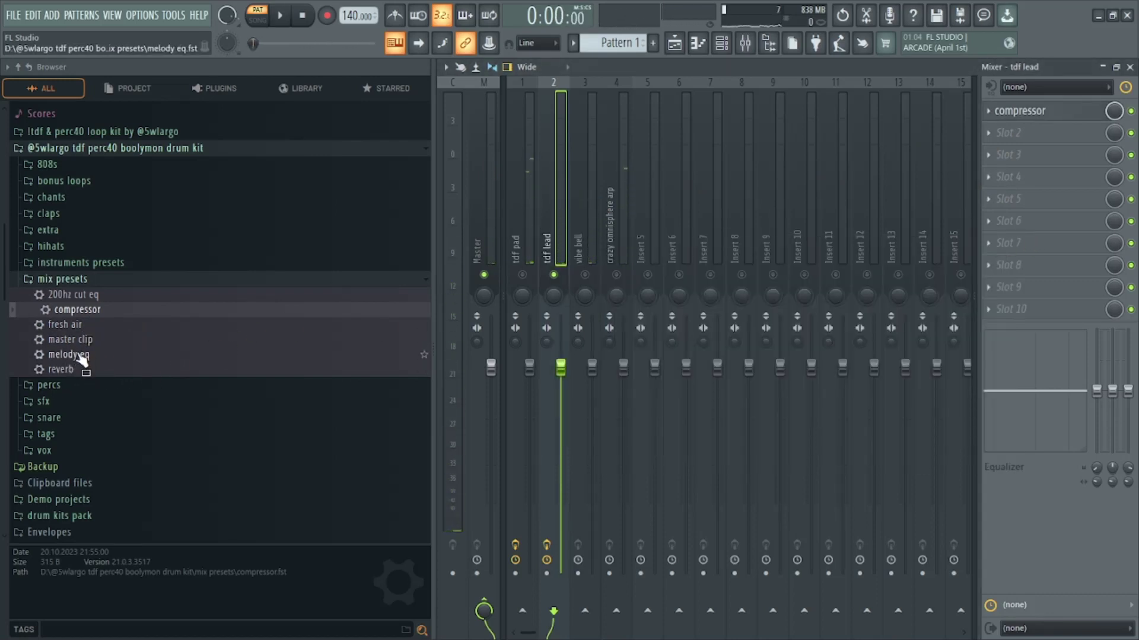
Load the melody eq preset into slot 2 of the tdf lead track and inspect its curve during playback.
{"action": "left_click_drag", "start_coordinate": [79, 352], "coordinate": [863, 175]}
{"action": "key", "text": "space"}
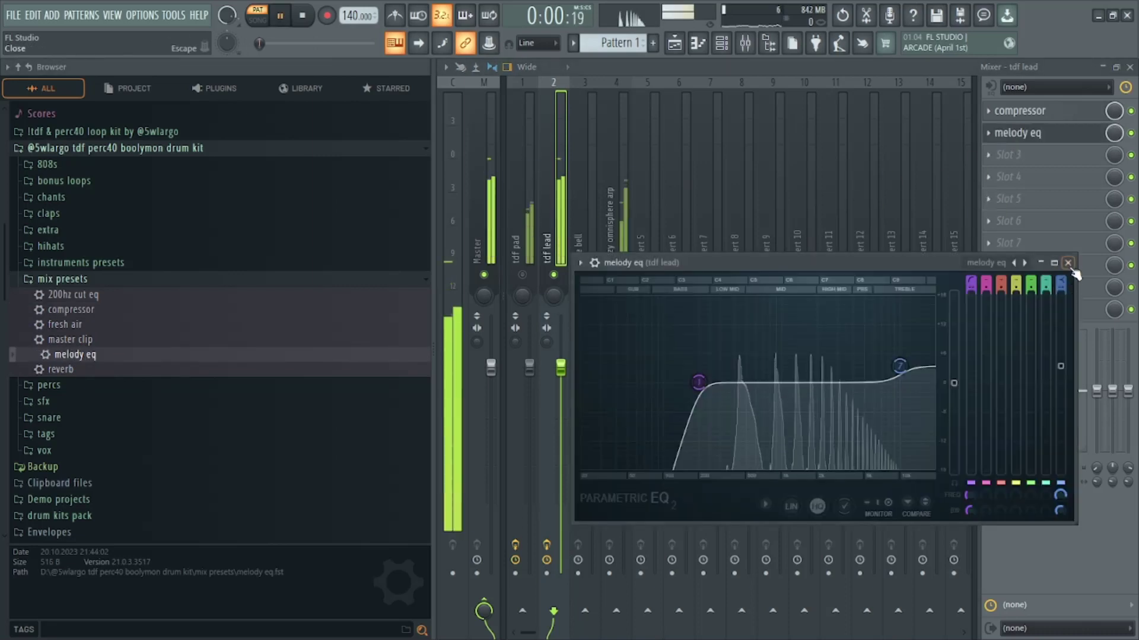
{"action": "left_click", "coordinate": [1057, 262]}
{"action": "left_click", "coordinate": [1041, 136]}
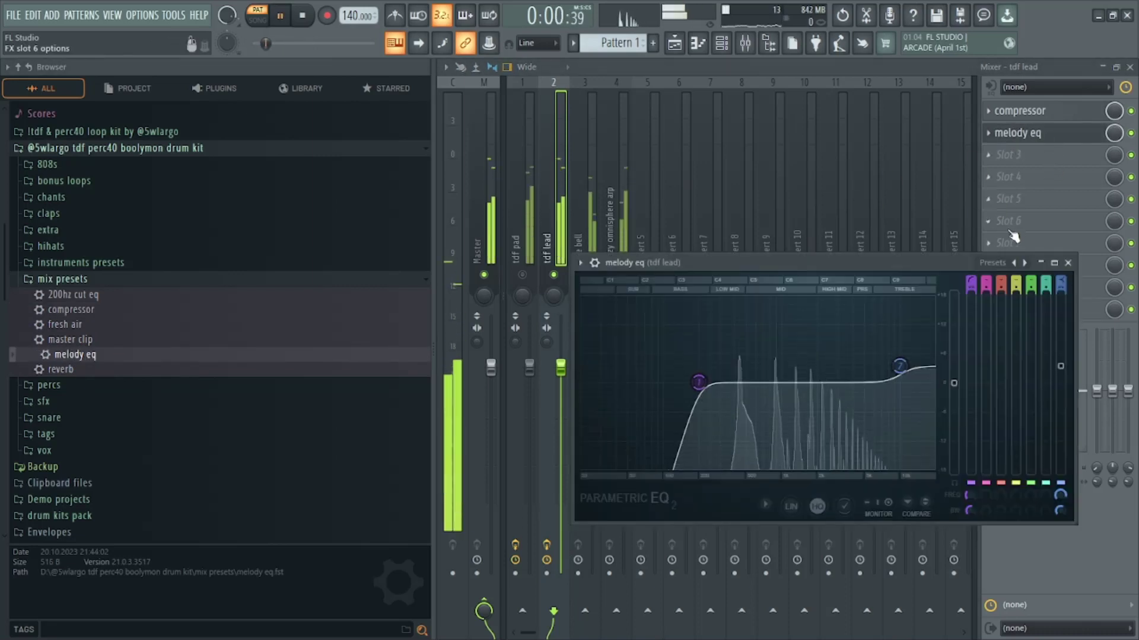
{"action": "left_click", "coordinate": [1068, 263]}
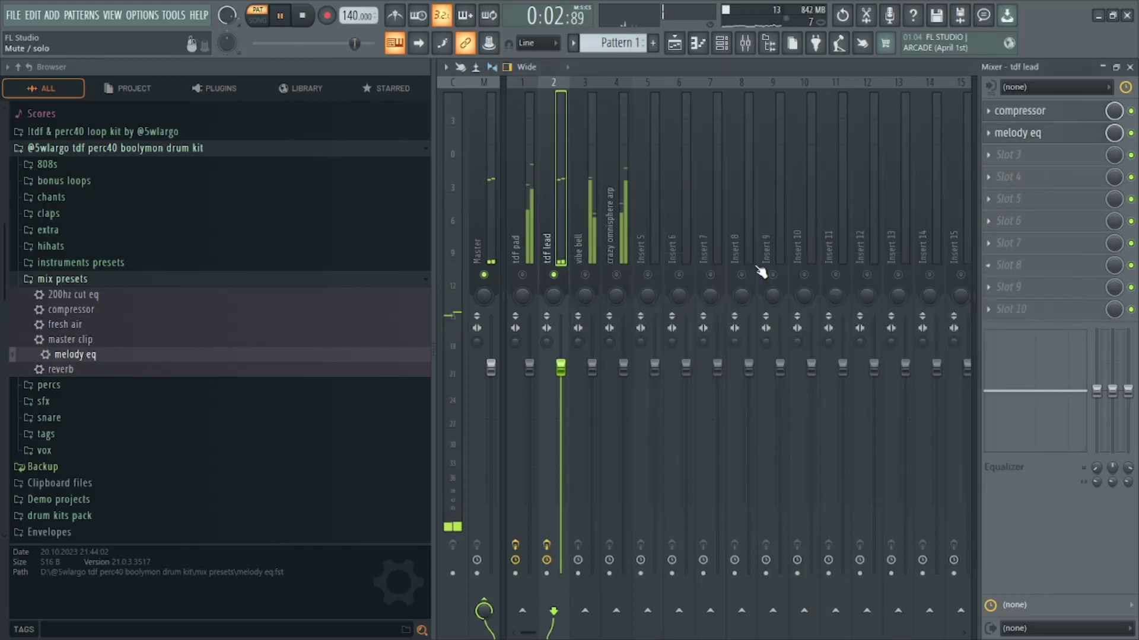
Solo the vibe bell track and load fresh air and melody eq onto it, with melody eq in slot 1.
{"action": "left_click", "coordinate": [571, 280]}
{"action": "key", "text": "space"}
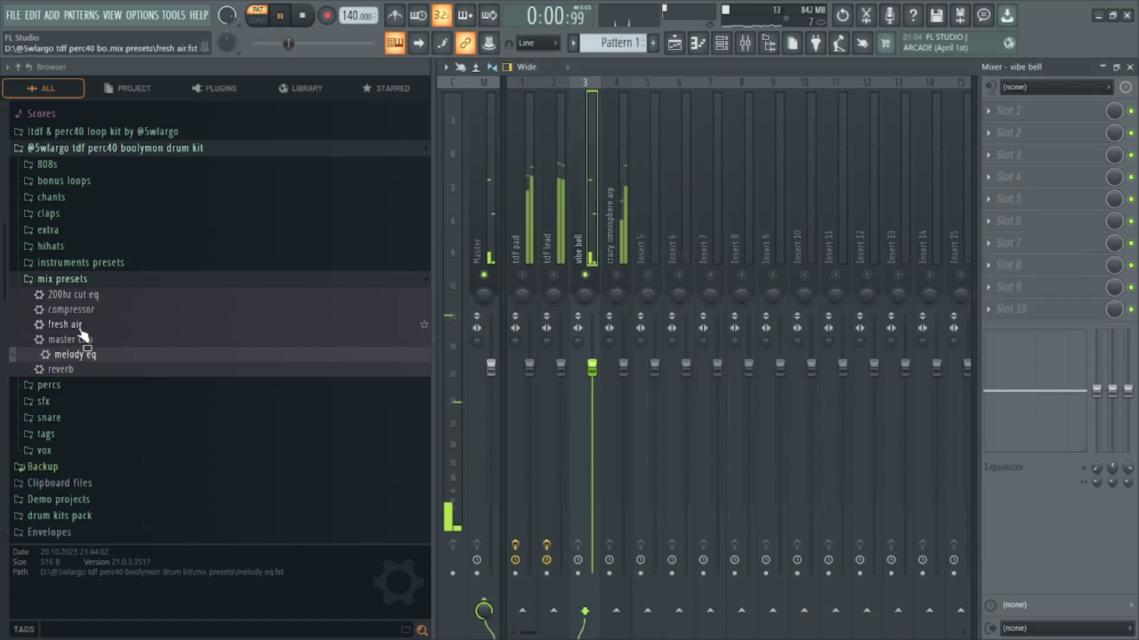
{"action": "left_click_drag", "start_coordinate": [83, 335], "coordinate": [1032, 113]}
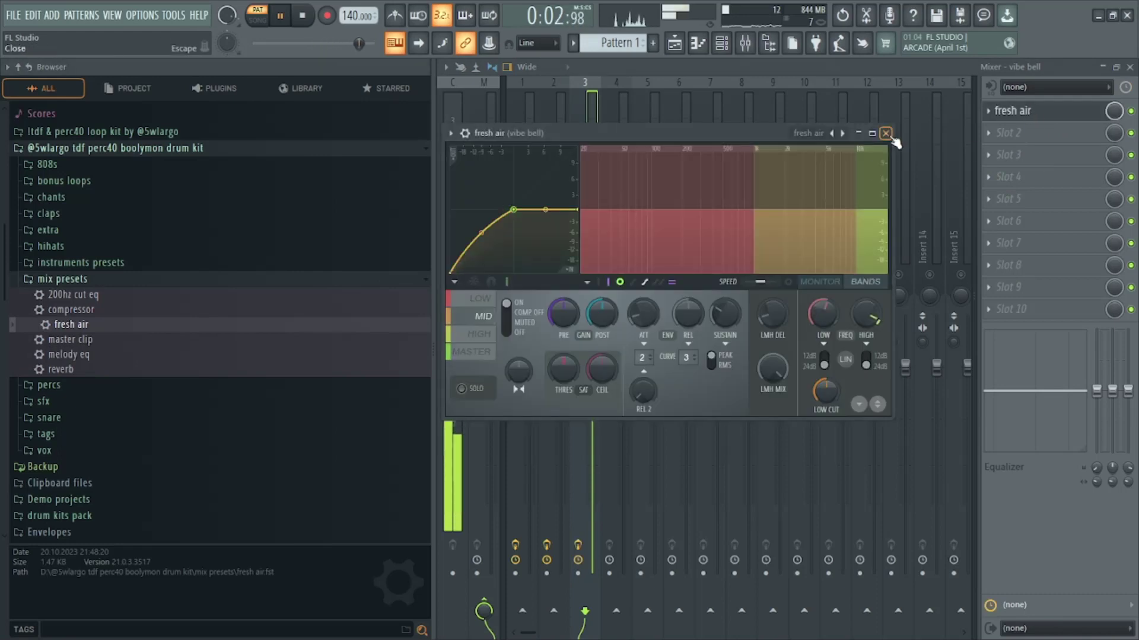
{"action": "left_click", "coordinate": [886, 134]}
{"action": "left_click_drag", "start_coordinate": [127, 355], "coordinate": [1045, 137]}
{"action": "left_click", "coordinate": [956, 152]}
{"action": "key", "text": "space"}
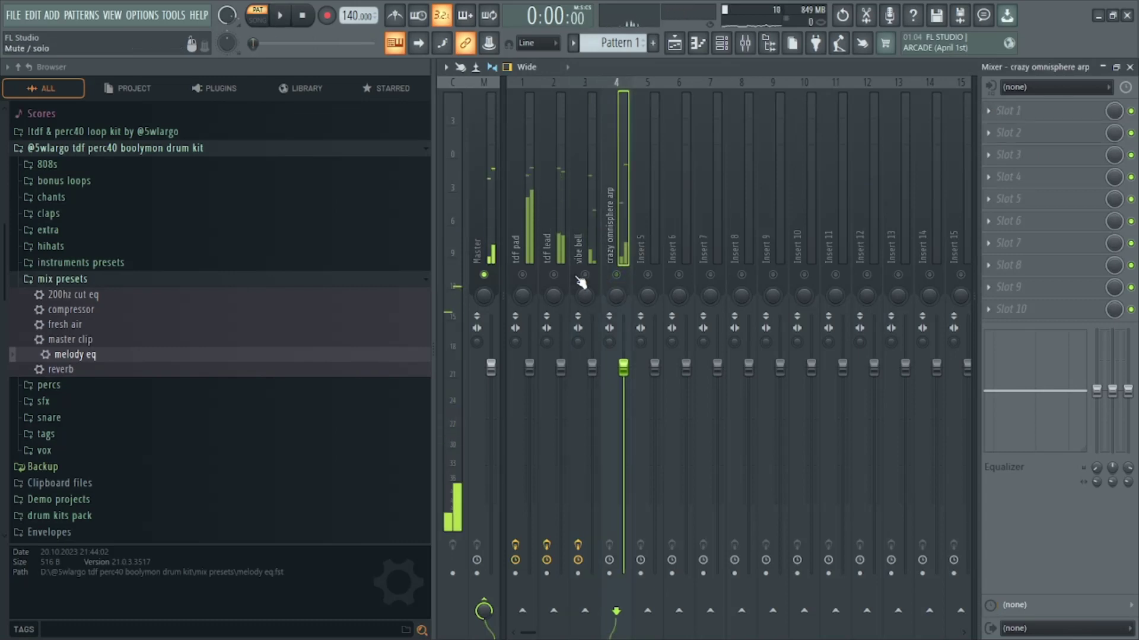
Load the reverb preset into slot 3 of the vibe bell track and set its wet level to 68%.
{"action": "left_click_drag", "start_coordinate": [73, 367], "coordinate": [939, 219]}
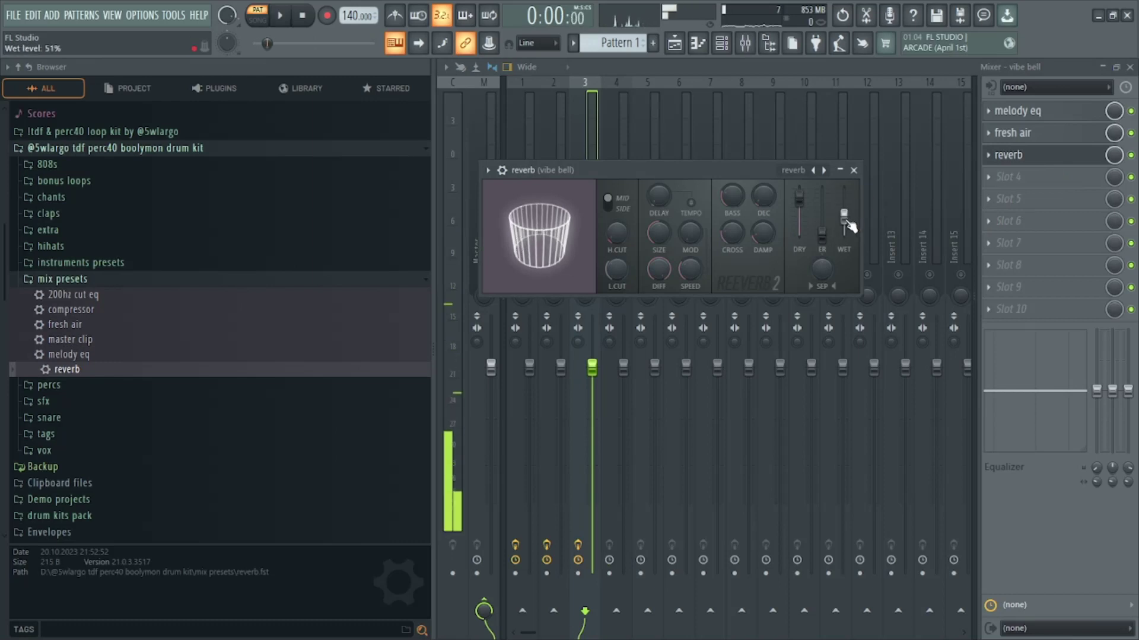
{"action": "left_click_drag", "start_coordinate": [844, 216], "coordinate": [843, 207]}
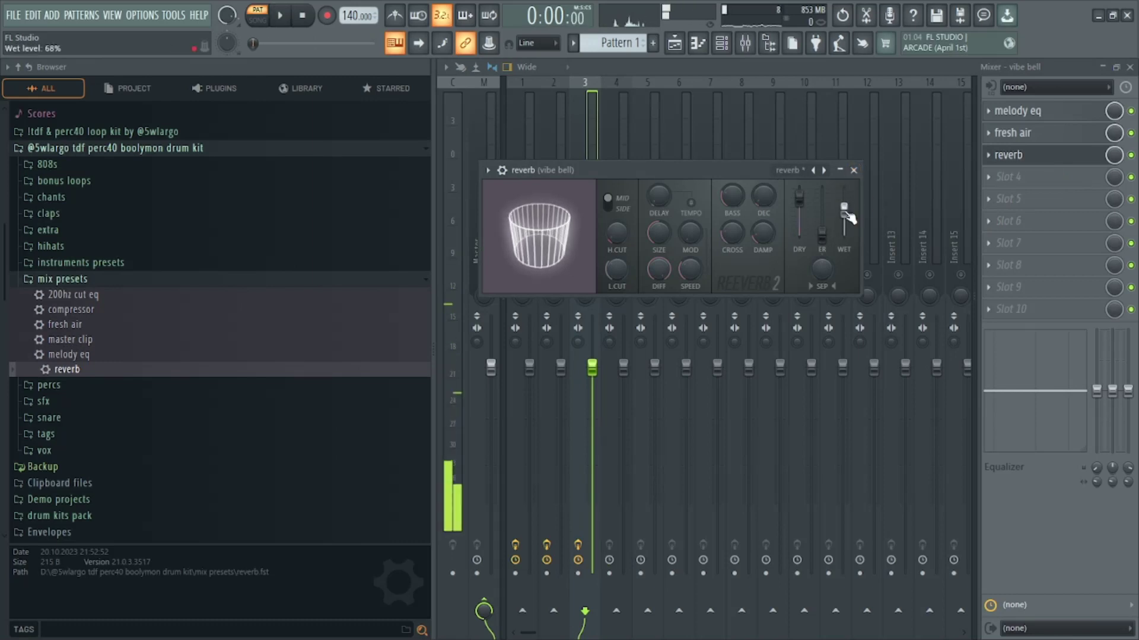
{"action": "key", "text": "space"}
{"action": "left_click", "coordinate": [854, 170]}
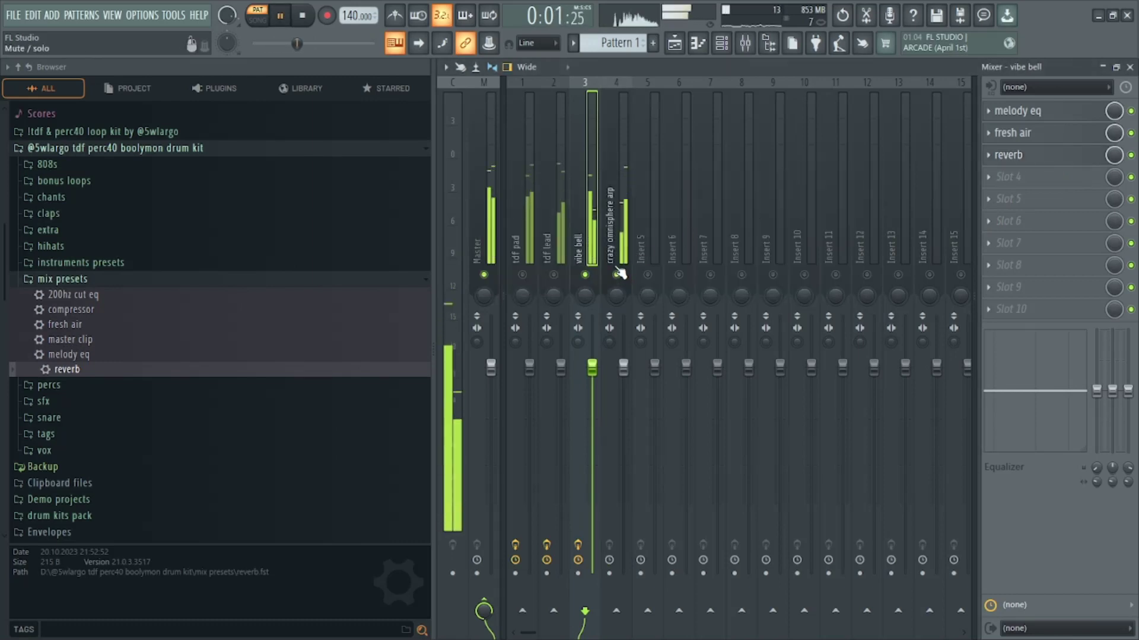
Unmute all four instrument tracks and lower the tdf lead, vibe bell and crazy omnisphere arp faders during playback.
{"action": "left_click", "coordinate": [553, 275]}
{"action": "left_click", "coordinate": [522, 274]}
{"action": "key", "text": "space"}
{"action": "key", "text": "space"}
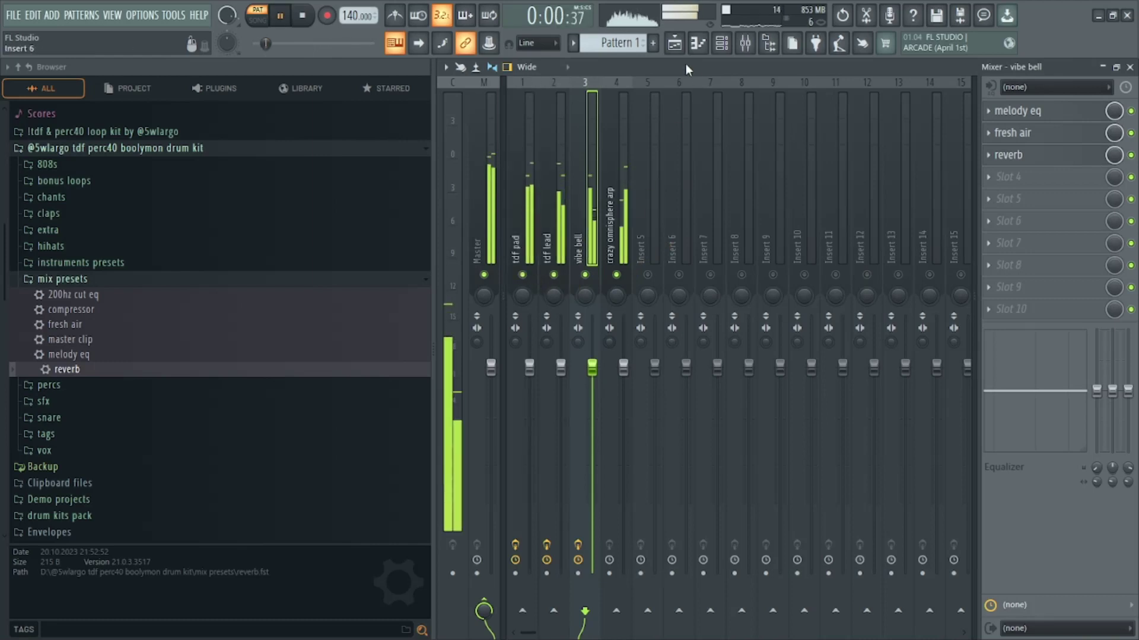
{"action": "left_click_drag", "start_coordinate": [560, 368], "coordinate": [623, 389]}
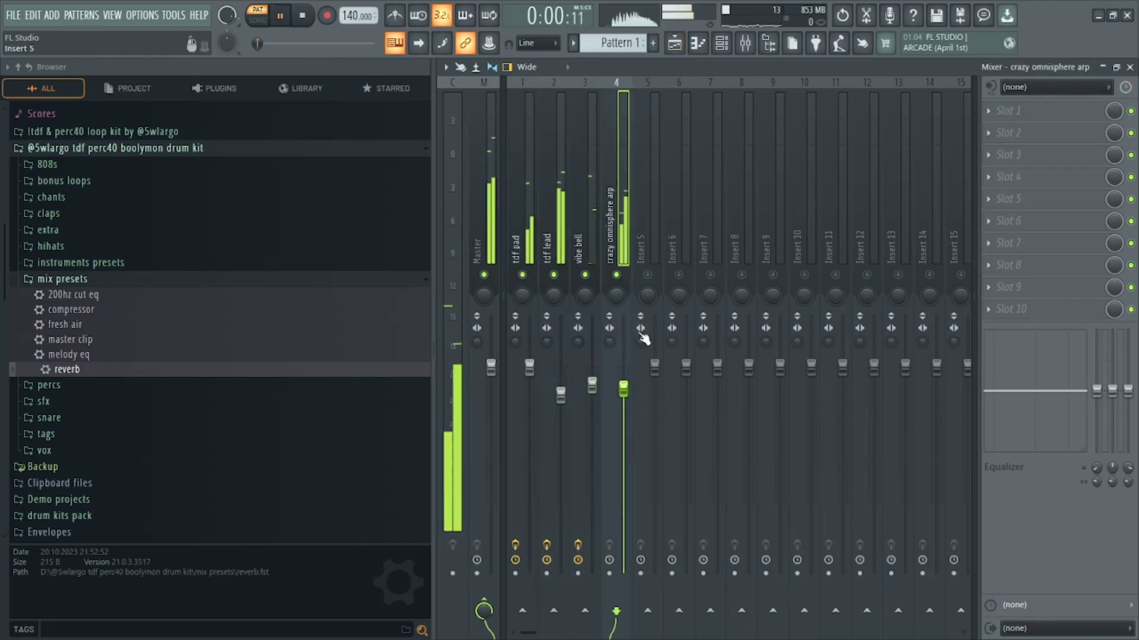
Show the channel rack, then audition dark clap, dont play w me clap and ohhh clap from the claps folder.
{"action": "left_click", "coordinate": [211, 280]}
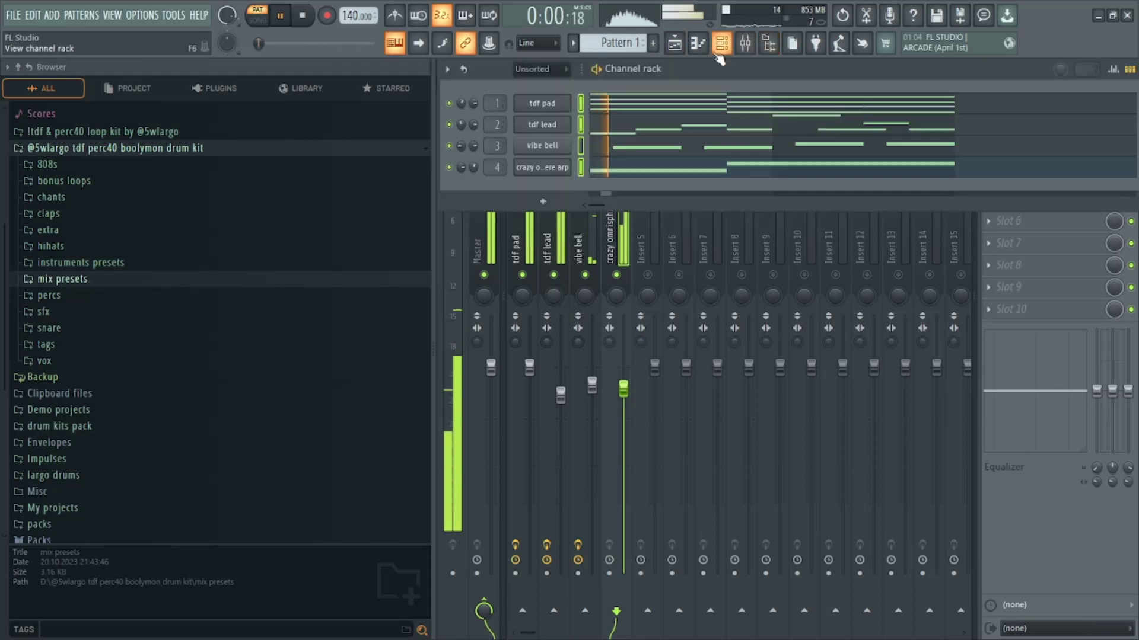
{"action": "left_click", "coordinate": [722, 43]}
{"action": "key", "text": "space"}
{"action": "left_click", "coordinate": [48, 213]}
{"action": "left_click", "coordinate": [66, 228]}
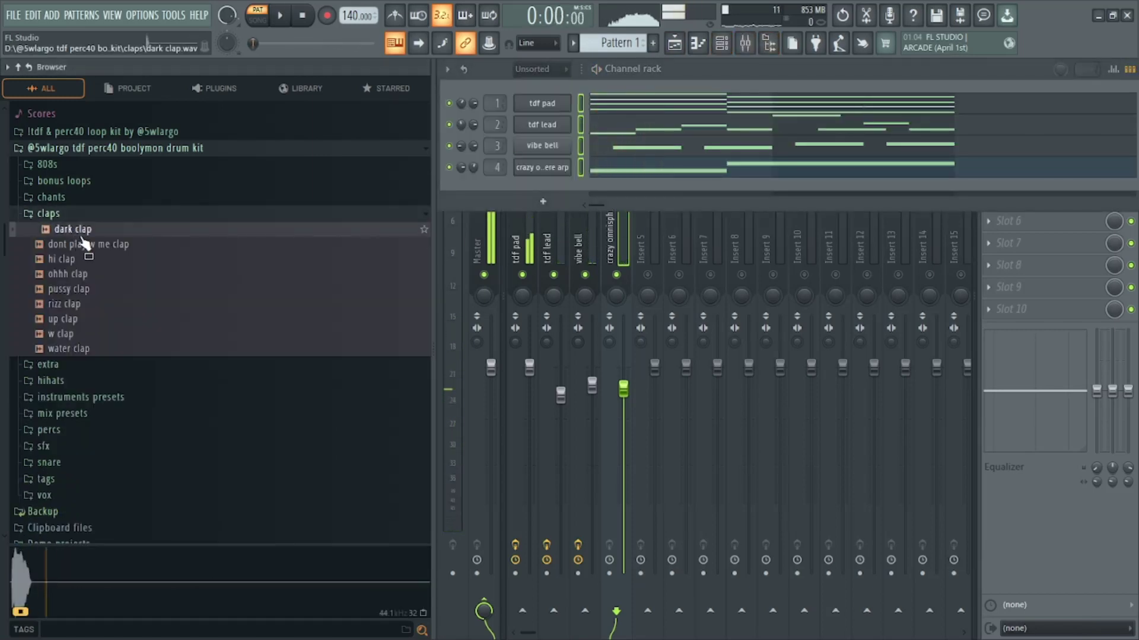
{"action": "left_click", "coordinate": [95, 245]}
{"action": "left_click", "coordinate": [87, 275]}
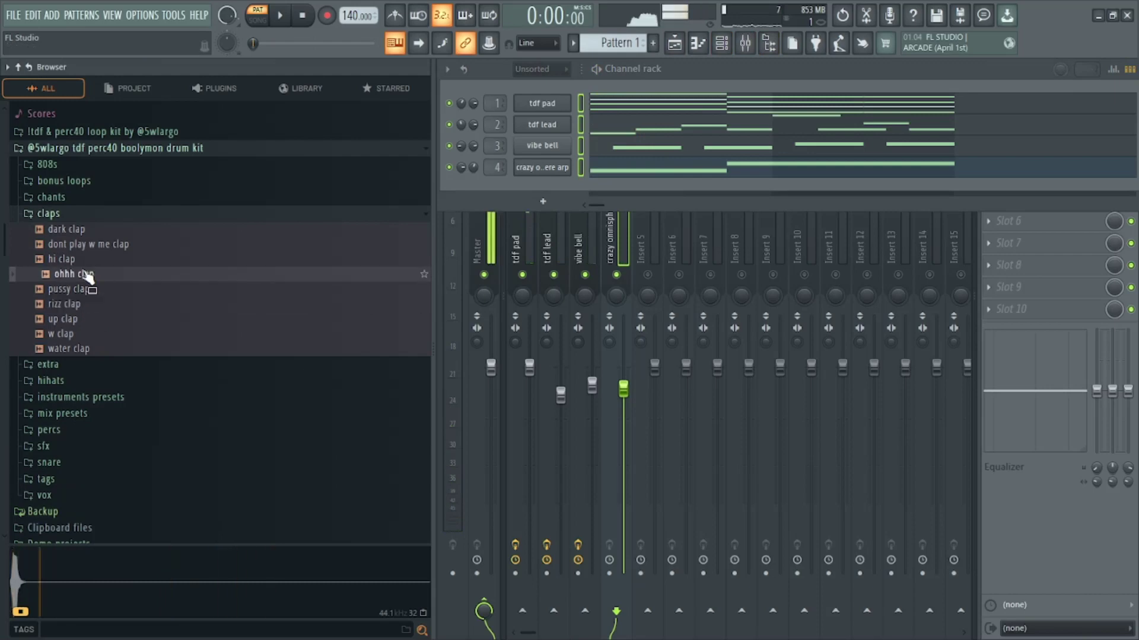
Add ohhh clap as a new channel with a hit on step 9 and normalize its sample.
{"action": "left_click_drag", "start_coordinate": [518, 191], "coordinate": [625, 192]}
{"action": "key", "text": "space"}
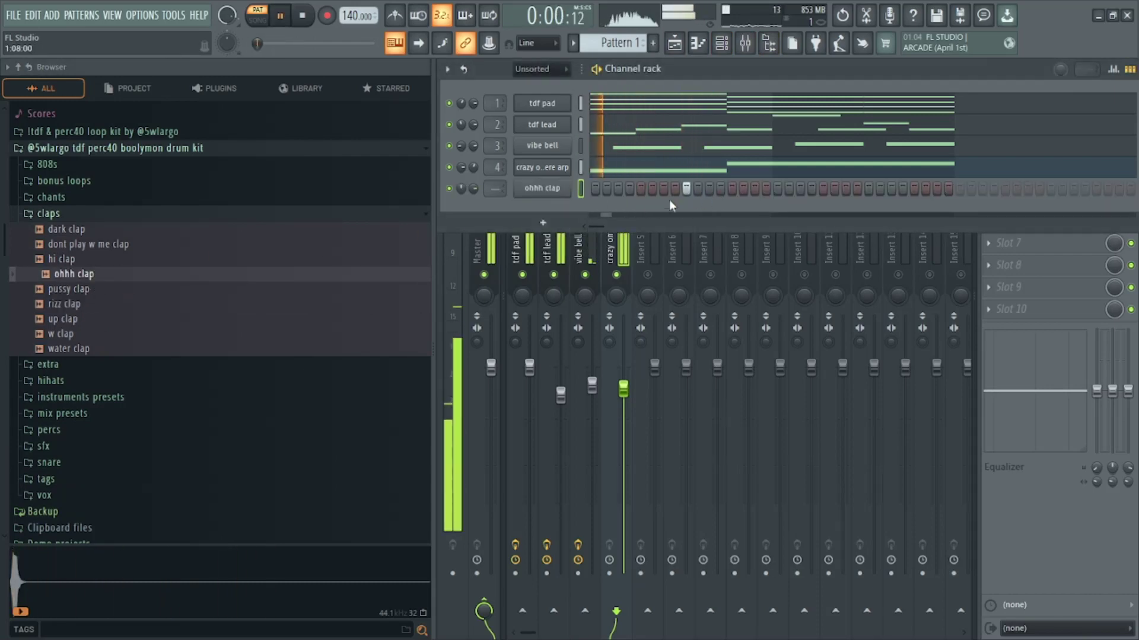
{"action": "left_click", "coordinate": [528, 191]}
{"action": "left_click", "coordinate": [731, 354]}
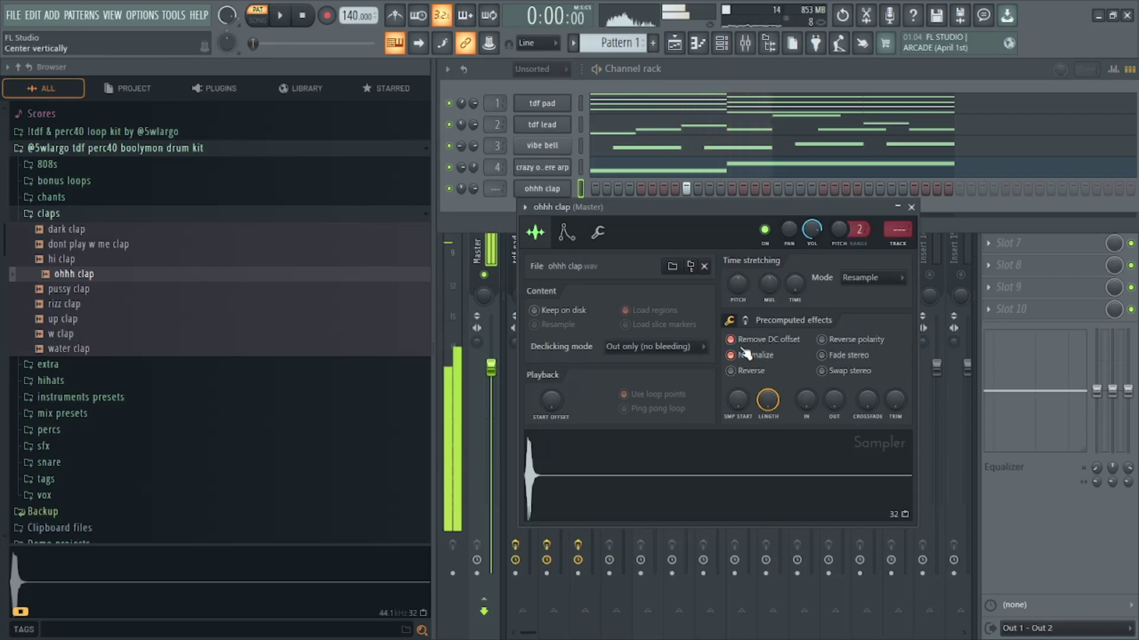
{"action": "key", "text": "space"}
{"action": "left_click", "coordinate": [911, 207]}
Audition more claps, then add up clap as a new channel with a hit on step 25 and play the pattern.
{"action": "left_click", "coordinate": [115, 304]}
{"action": "left_click", "coordinate": [98, 334]}
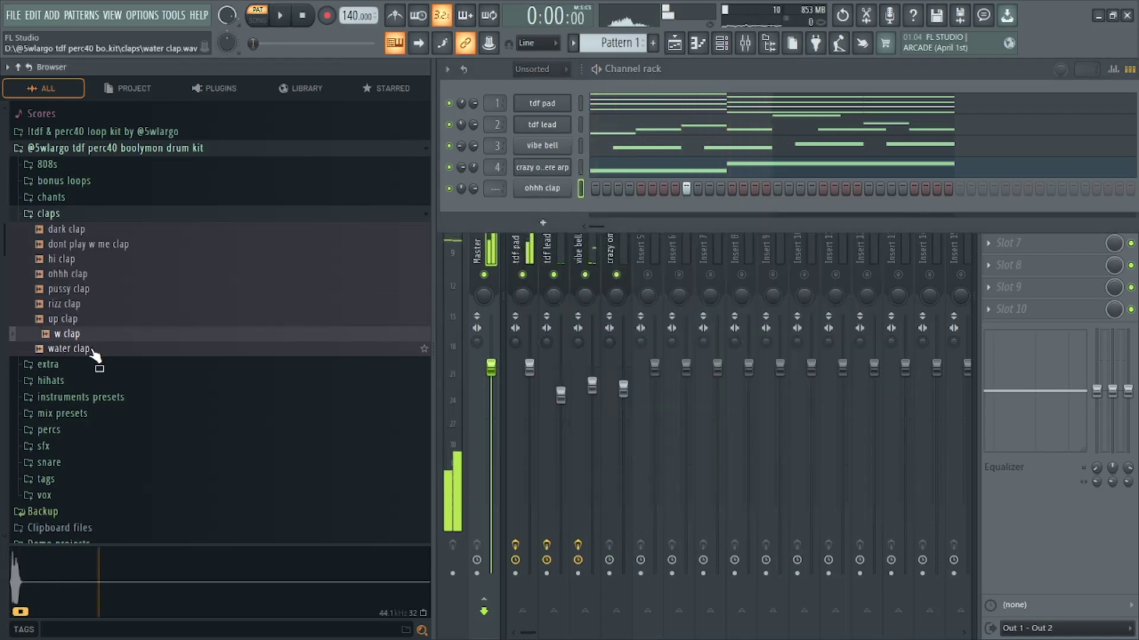
{"action": "left_click", "coordinate": [93, 351]}
{"action": "left_click_drag", "start_coordinate": [66, 319], "coordinate": [838, 210]}
{"action": "key", "text": "space"}
{"action": "left_click", "coordinate": [868, 213]}
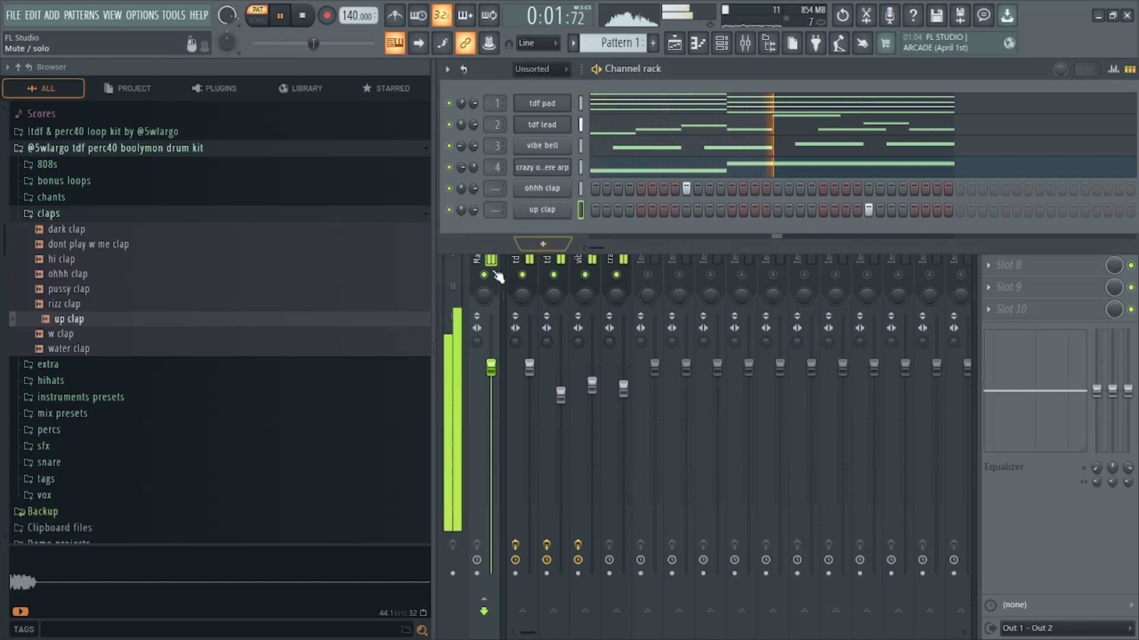
{"action": "key", "text": "space"}
Audition the samples in the claps folder, from dark clap and hi clap down to w clap.
{"action": "left_click", "coordinate": [83, 259]}
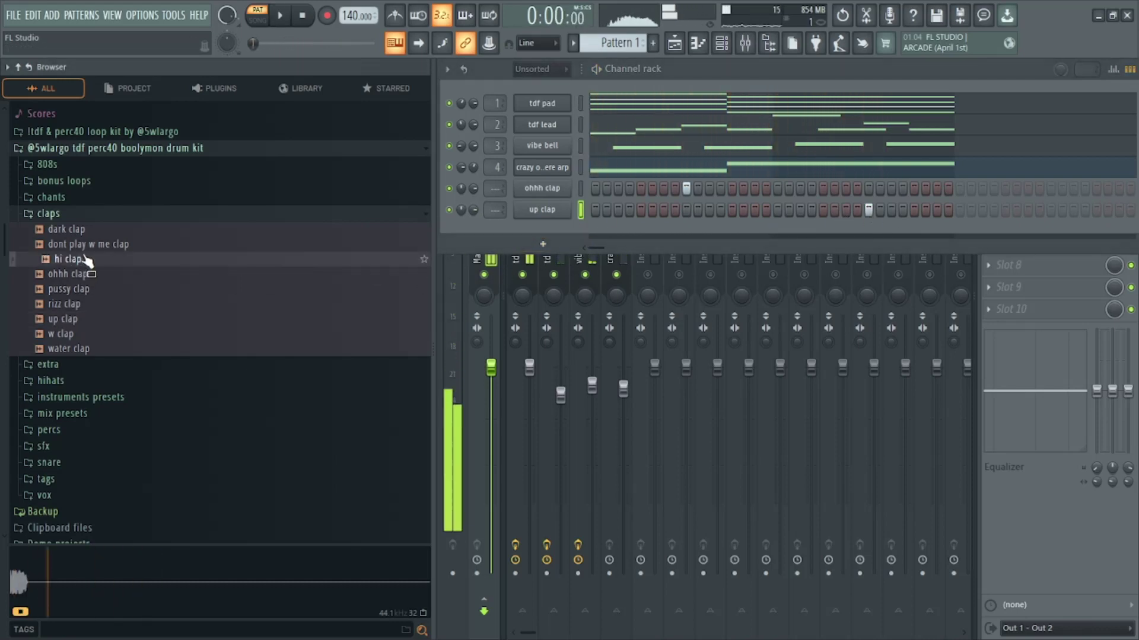
{"action": "left_click", "coordinate": [87, 235]}
{"action": "left_click", "coordinate": [86, 274]}
{"action": "left_click", "coordinate": [93, 290]}
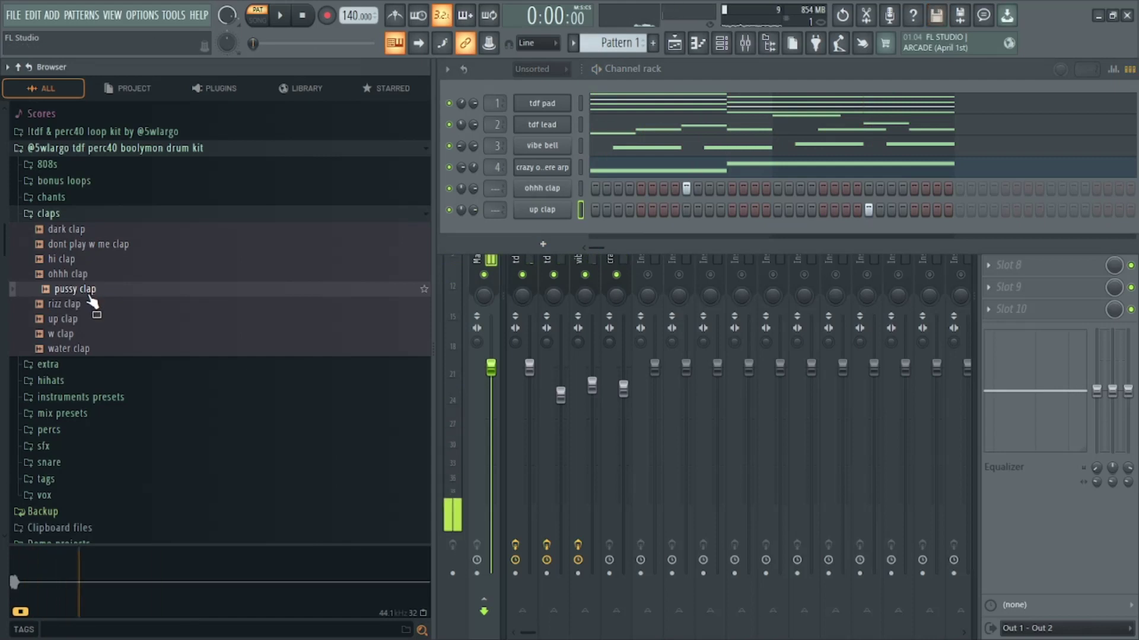
{"action": "left_click", "coordinate": [90, 307]}
{"action": "left_click", "coordinate": [88, 291]}
{"action": "left_click", "coordinate": [87, 305]}
{"action": "left_click", "coordinate": [84, 320]}
{"action": "left_click", "coordinate": [81, 335]}
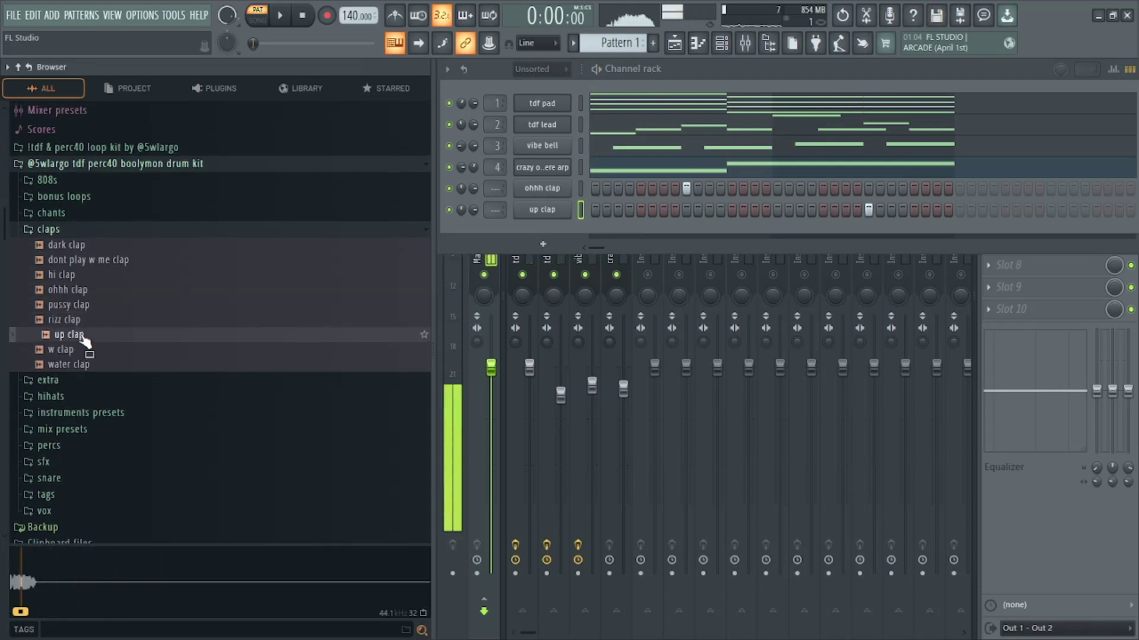
{"action": "left_click", "coordinate": [78, 351]}
{"action": "left_click", "coordinate": [82, 306]}
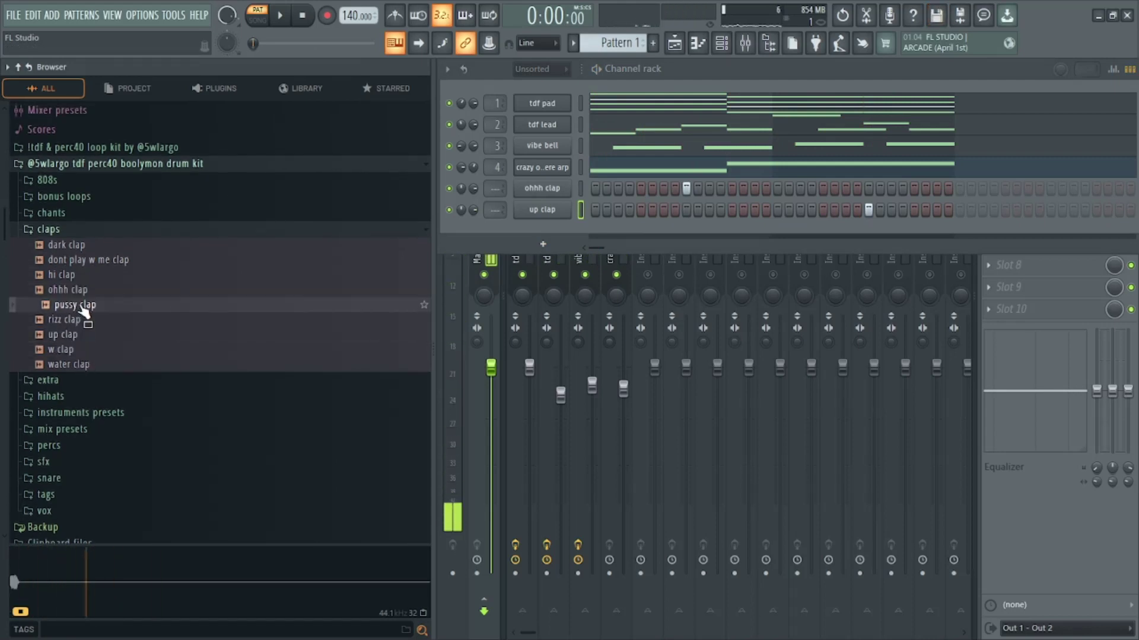
Replace the ohhh clap channel's sample with w clap, check up clap's sample settings and play the pattern.
{"action": "left_click", "coordinate": [78, 351]}
{"action": "left_click_drag", "start_coordinate": [78, 353], "coordinate": [550, 194]}
{"action": "left_click", "coordinate": [550, 194]}
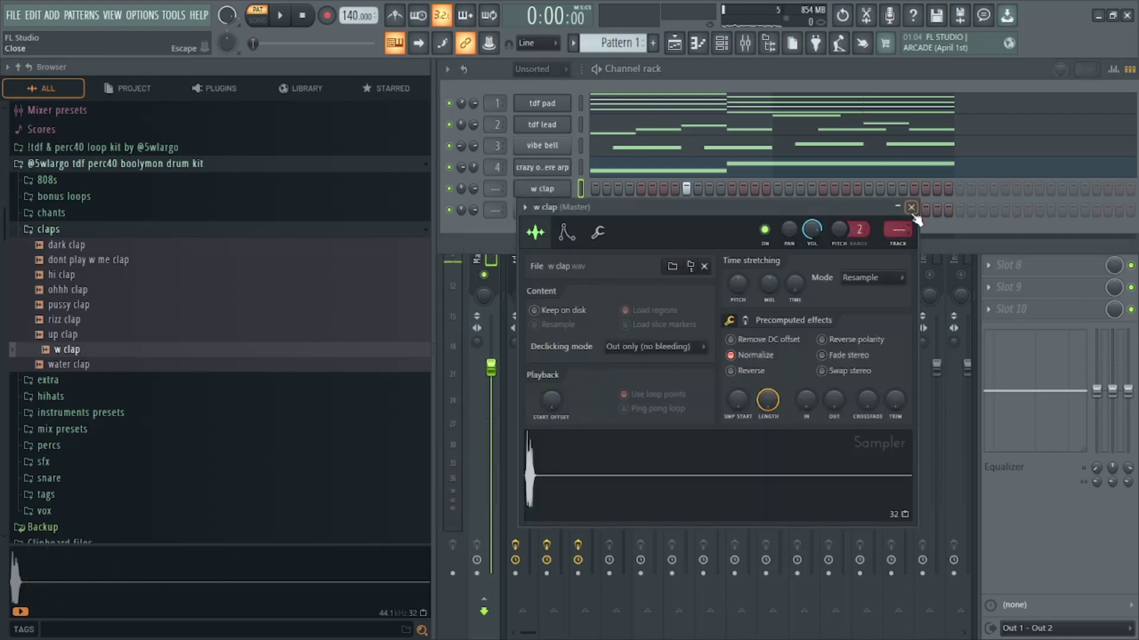
{"action": "left_click", "coordinate": [911, 208]}
{"action": "left_click", "coordinate": [536, 213]}
{"action": "key", "text": "space"}
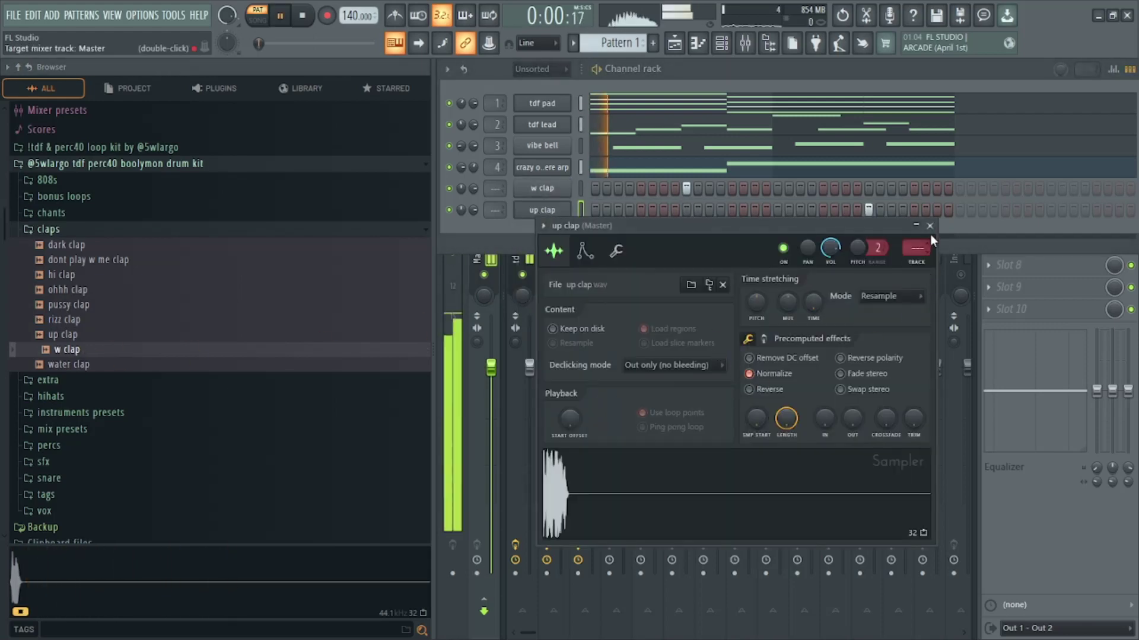
{"action": "left_click", "coordinate": [929, 227]}
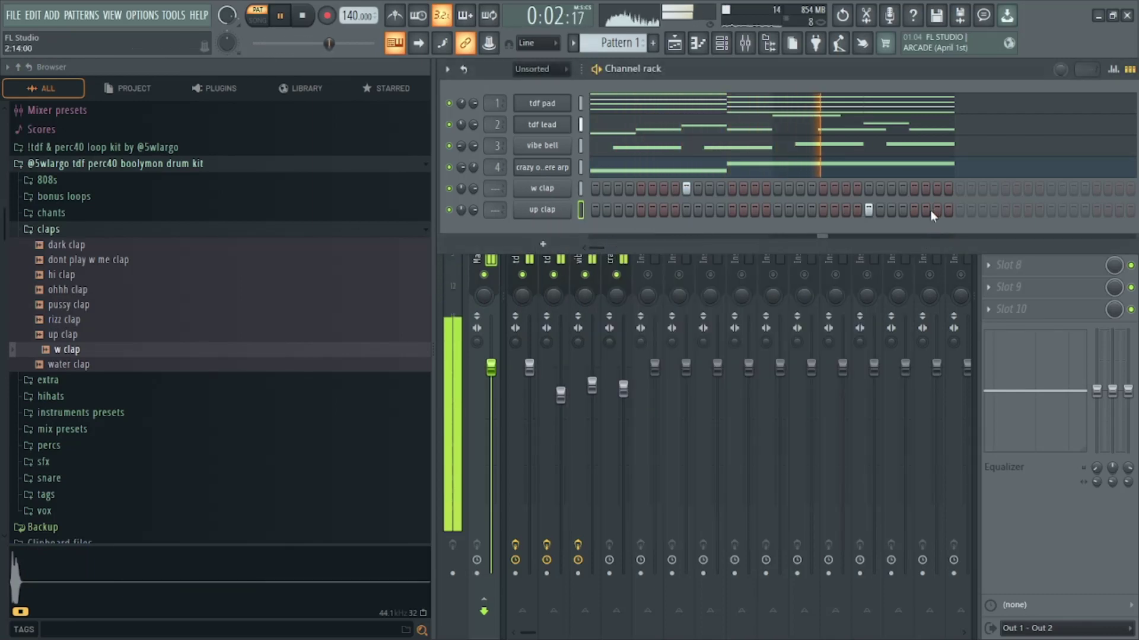
{"action": "key", "text": "space"}
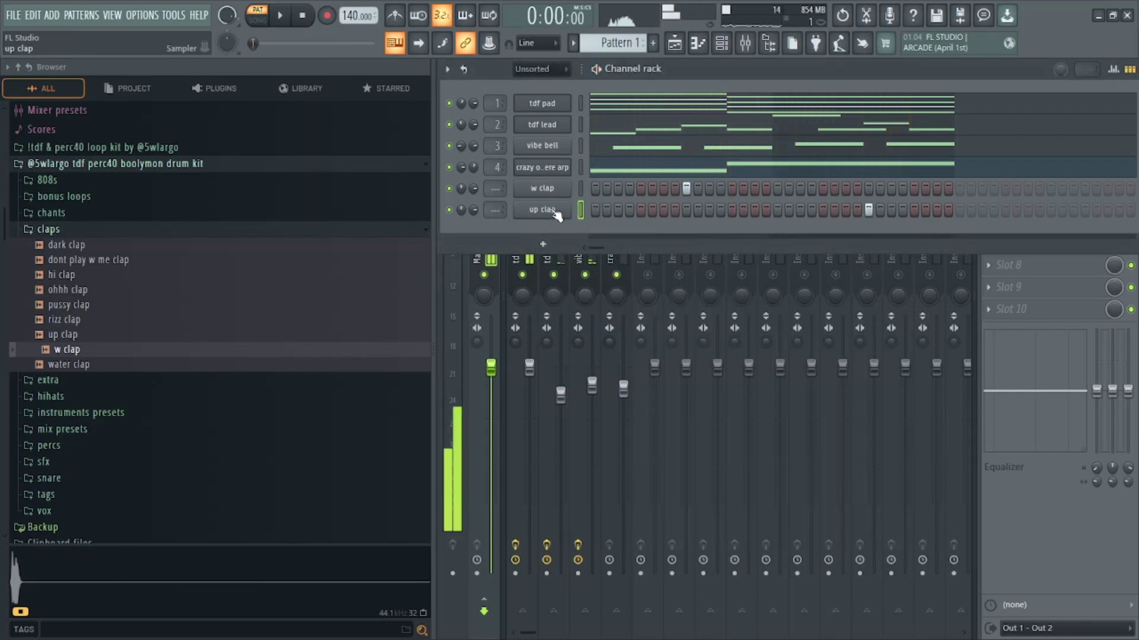
Audition samples from the kit's hihats folder and add left hat as a new channel with a hit on step 1.
{"action": "left_click", "coordinate": [76, 229]}
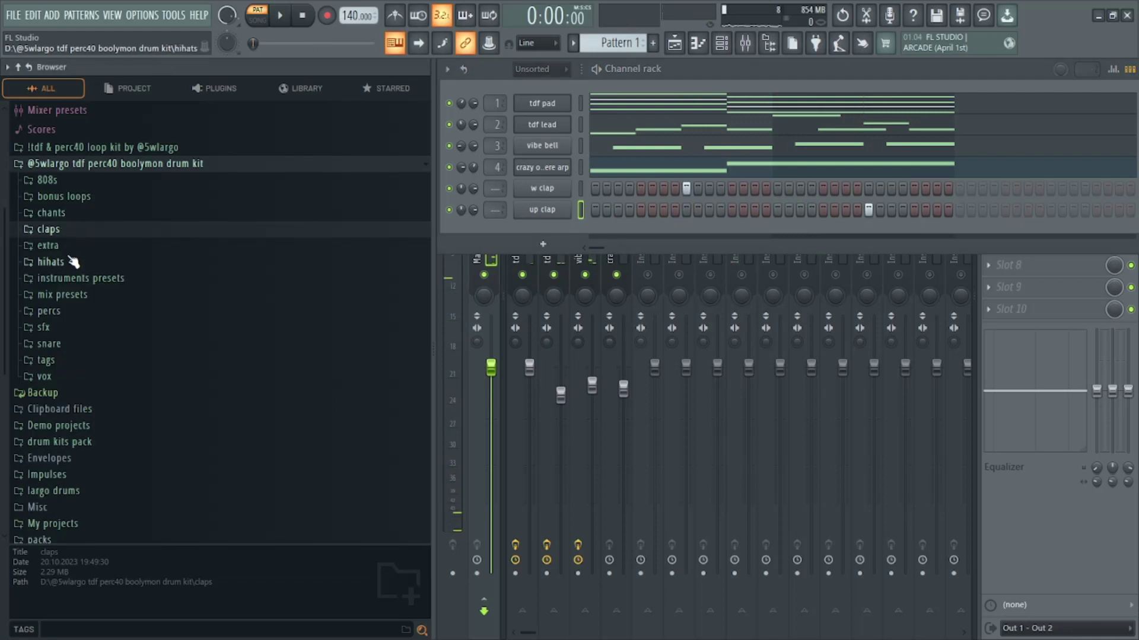
{"action": "left_click", "coordinate": [62, 262]}
{"action": "left_click", "coordinate": [77, 294]}
{"action": "left_click", "coordinate": [78, 308]}
{"action": "left_click", "coordinate": [80, 321]}
{"action": "left_click", "coordinate": [81, 294]}
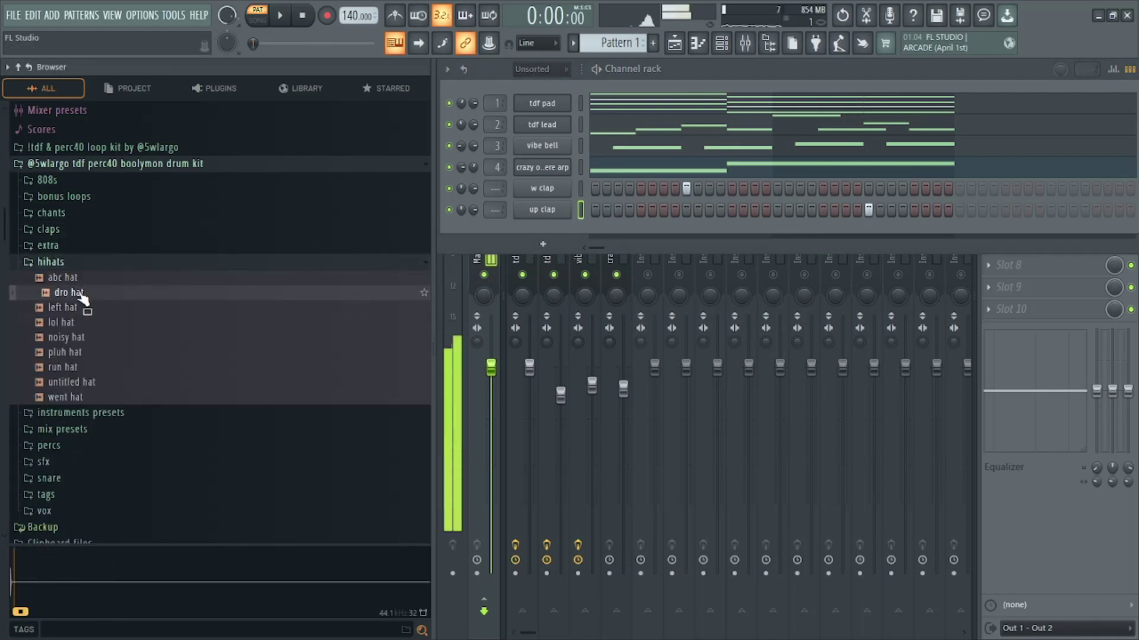
{"action": "left_click", "coordinate": [79, 311]}
{"action": "left_click", "coordinate": [78, 318]}
{"action": "left_click", "coordinate": [75, 312]}
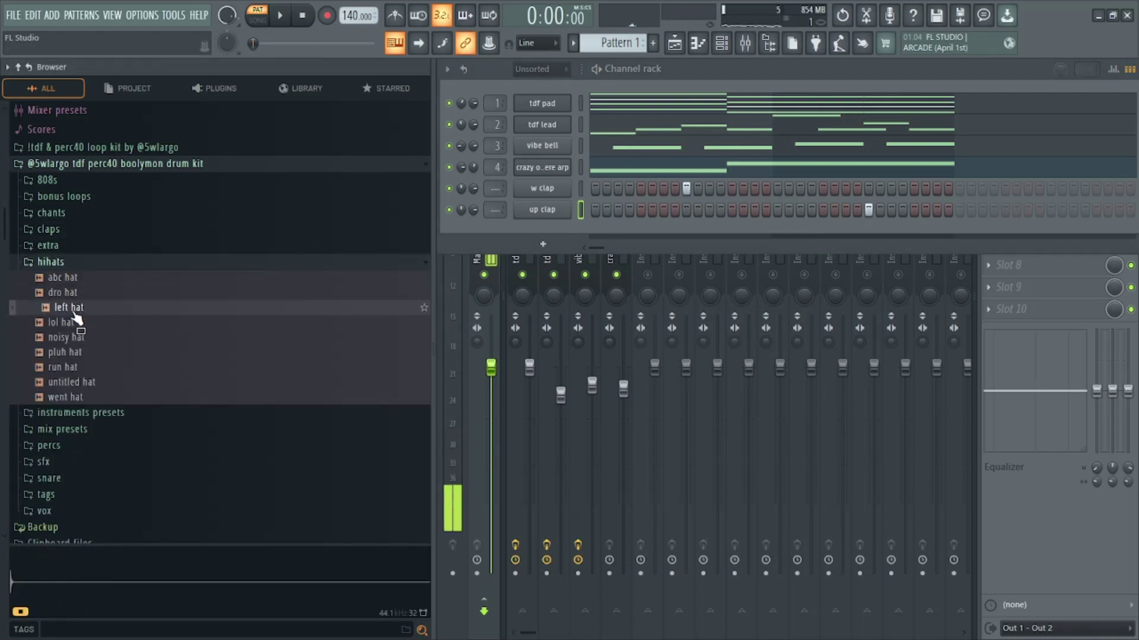
{"action": "left_click_drag", "start_coordinate": [561, 238], "coordinate": [560, 236]}
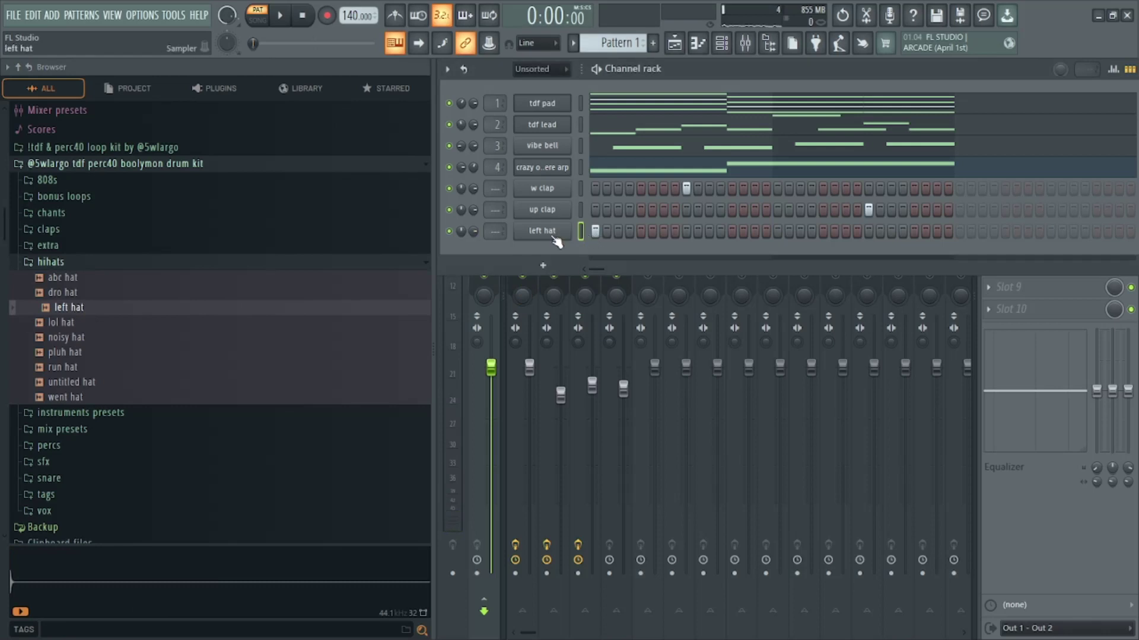
Show the left hat channel's notes in the piano roll and set the snap to 1/6 step.
{"action": "key", "text": "F7"}
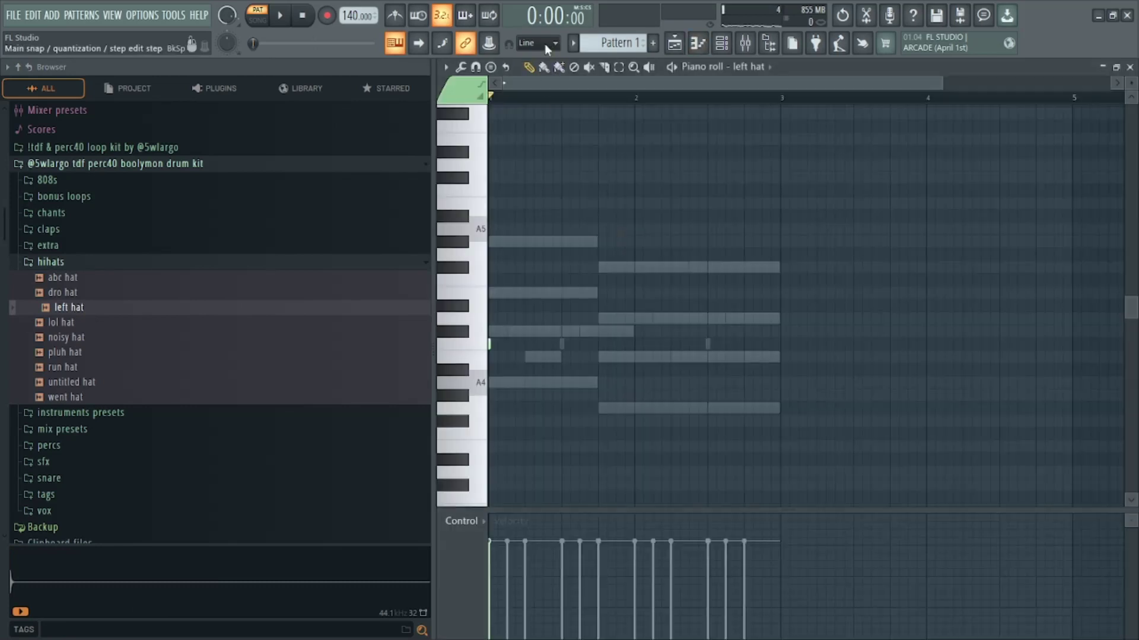
{"action": "scroll", "coordinate": [505, 98], "scroll_direction": "up", "scroll_amount": 1}
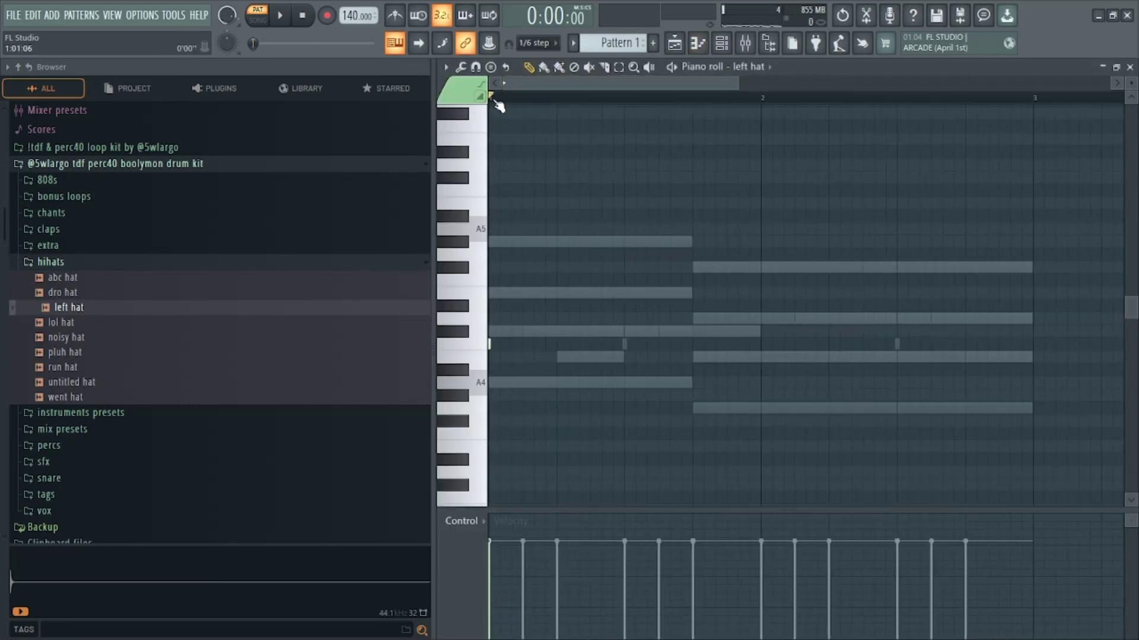
{"action": "scroll", "coordinate": [501, 100], "scroll_direction": "up", "scroll_amount": 3}
Try a fast four-note left hat roll at the start with falling velocities, transposed up to B5, and play it.
{"action": "left_click_drag", "start_coordinate": [510, 333], "coordinate": [508, 345]}
{"action": "right_click", "coordinate": [508, 345]}
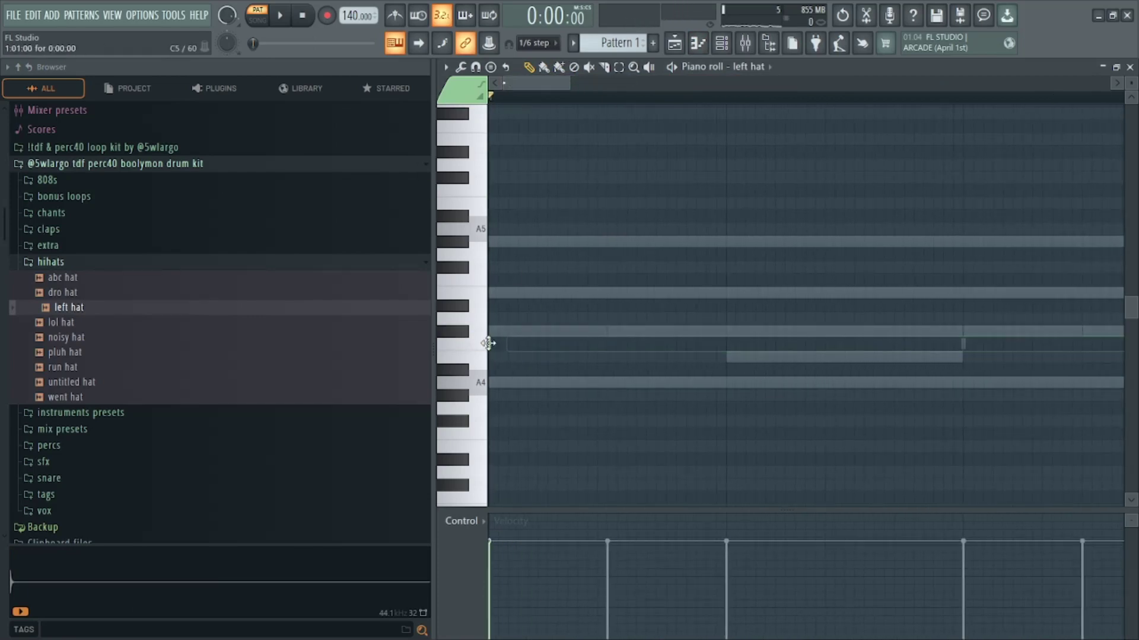
{"action": "key", "text": "space"}
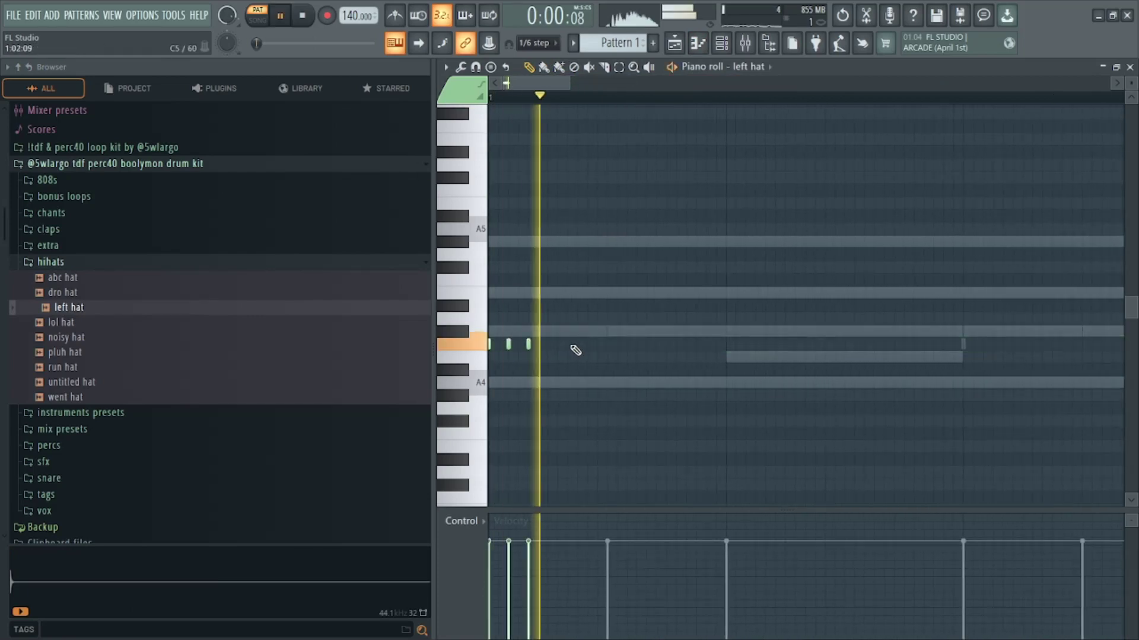
{"action": "key", "text": "space"}
{"action": "scroll", "coordinate": [561, 340], "scroll_direction": "down", "scroll_amount": 4}
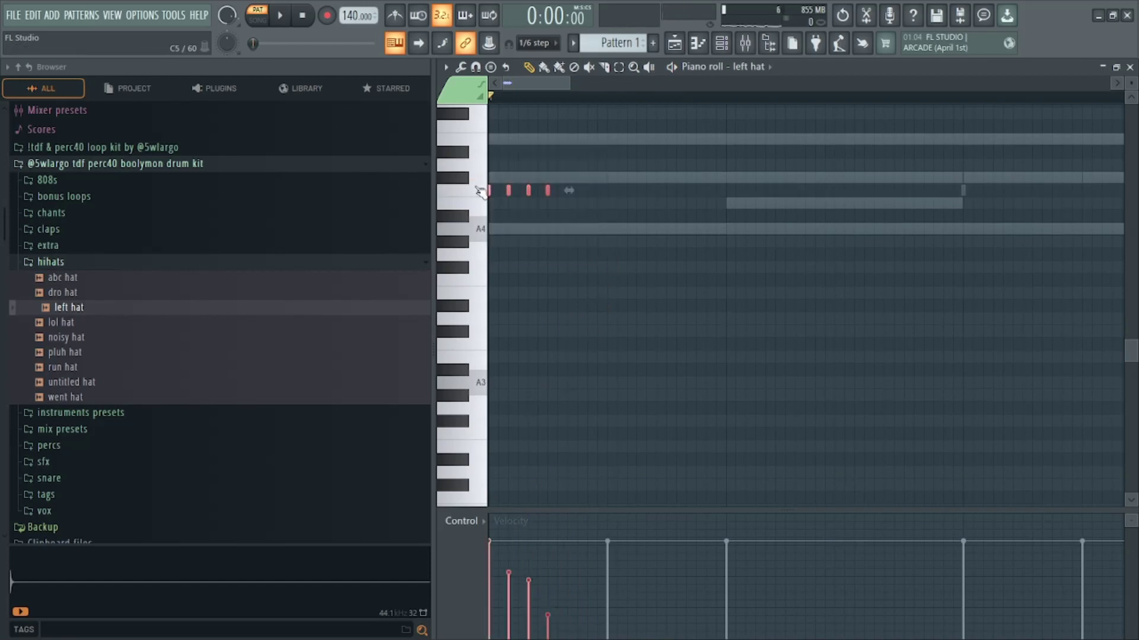
{"action": "key", "text": "space"}
{"action": "scroll", "coordinate": [501, 198], "scroll_direction": "up", "scroll_amount": 4}
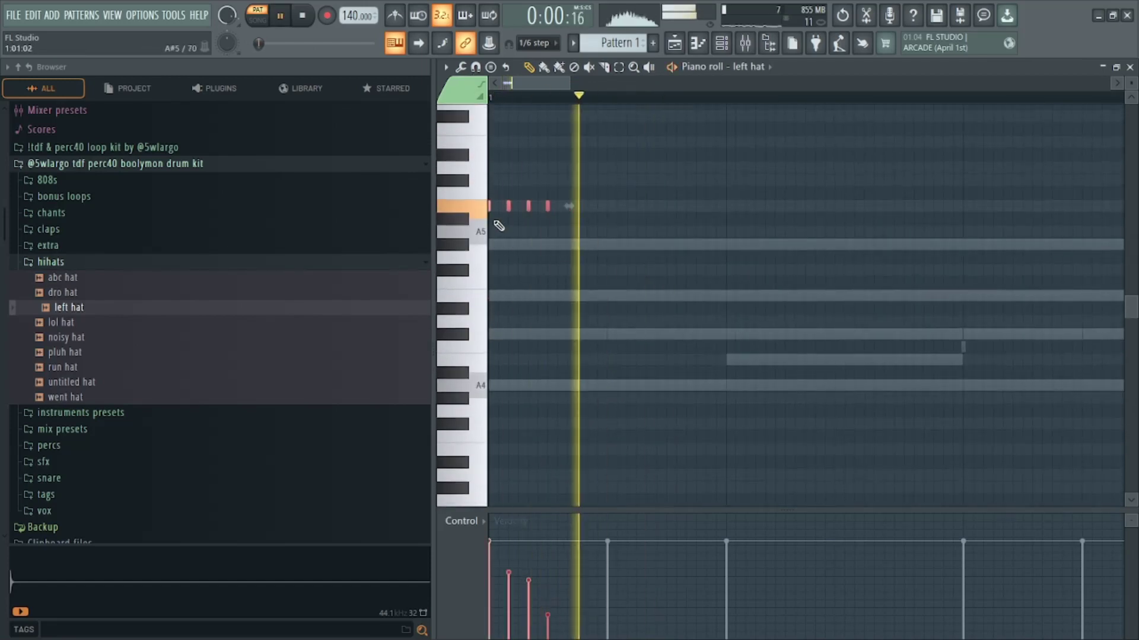
{"action": "scroll", "coordinate": [716, 86], "scroll_direction": "down", "scroll_amount": 3}
{"action": "key", "text": "space"}
Raise the left hat channel's volume in the channel rack and play the pattern.
{"action": "key", "text": "F6"}
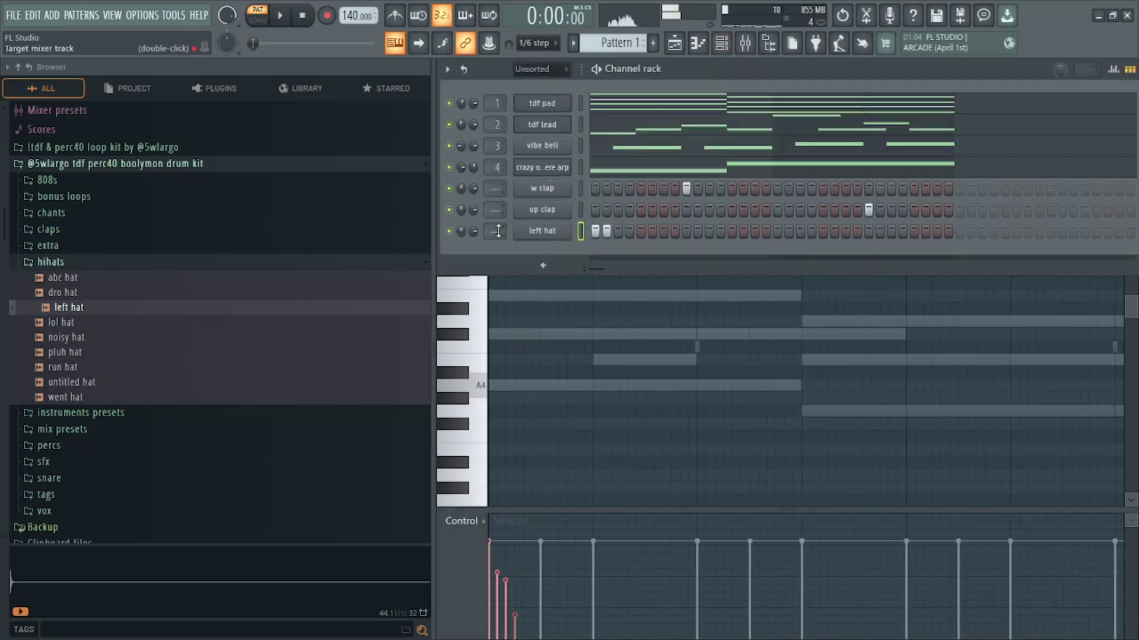
{"action": "left_click_drag", "start_coordinate": [473, 230], "coordinate": [473, 207]}
{"action": "key", "text": "space"}
{"action": "key", "text": "space"}
{"action": "key", "text": "space"}
{"action": "key", "text": "F7"}
{"action": "key", "text": "space"}
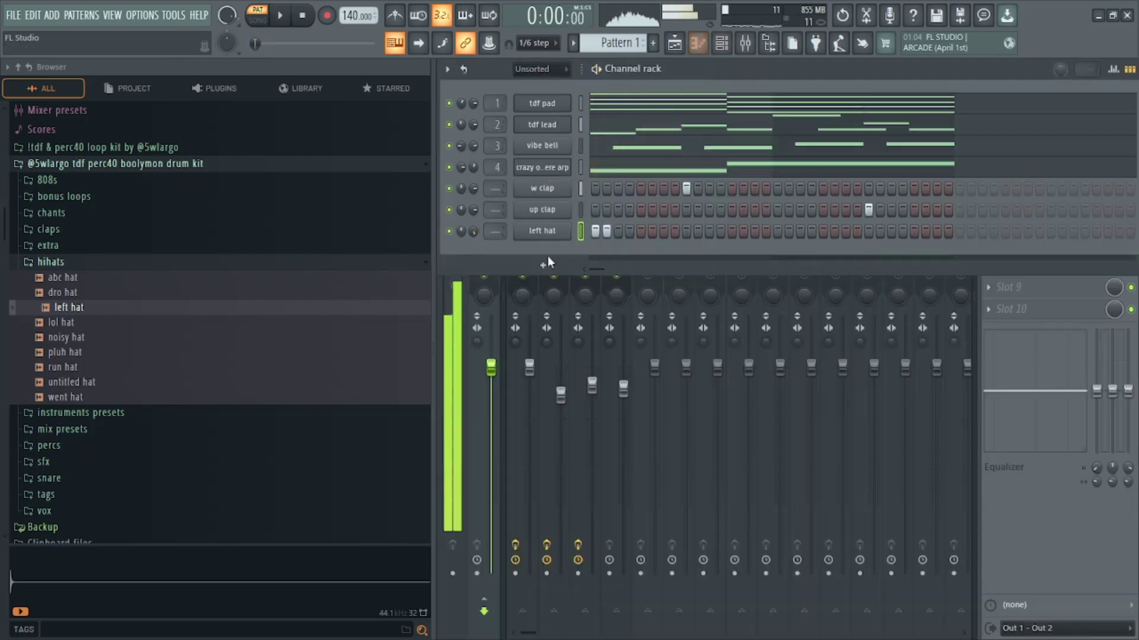
Try rising velocities on the four-note left hat roll and play it.
{"action": "key", "text": "F7"}
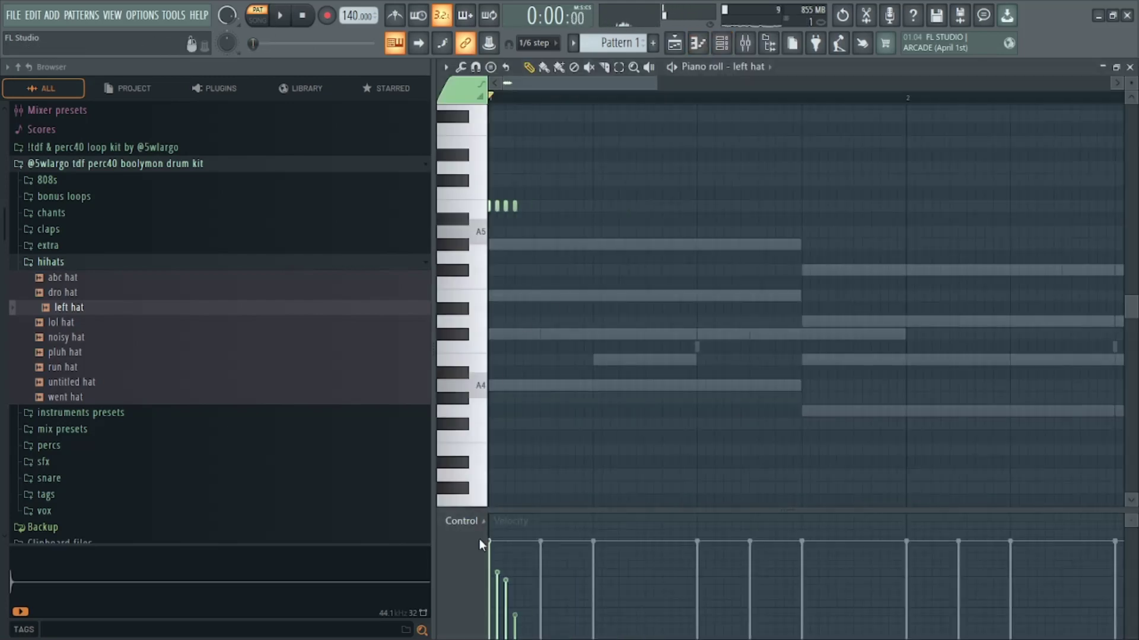
{"action": "key", "text": "ctrl+a"}
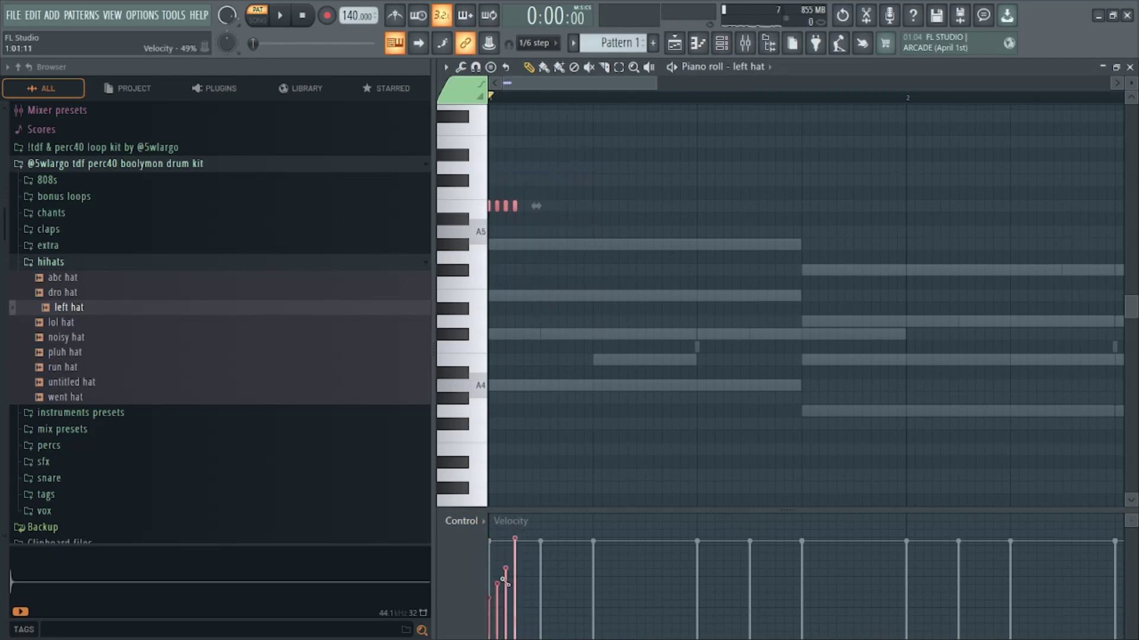
{"action": "key", "text": "space"}
{"action": "key", "text": "space"}
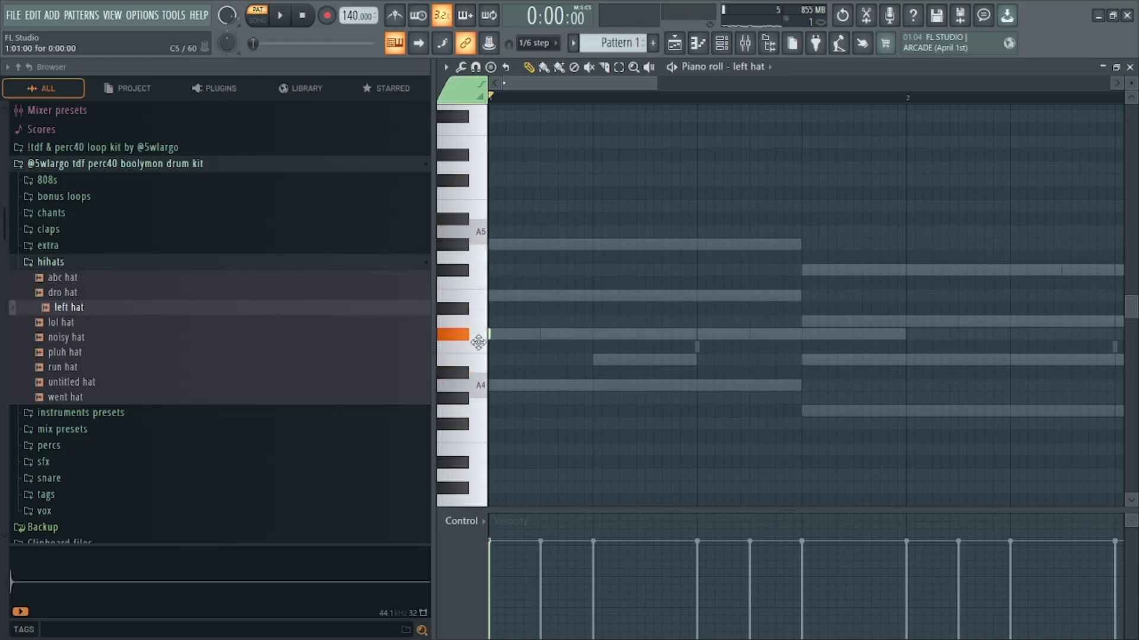
Draw C5 left hat notes on steps 1, 3 and 5 with triplet spacing up to step 9, then play them.
{"action": "left_click", "coordinate": [506, 348]}
{"action": "left_click", "coordinate": [526, 349]}
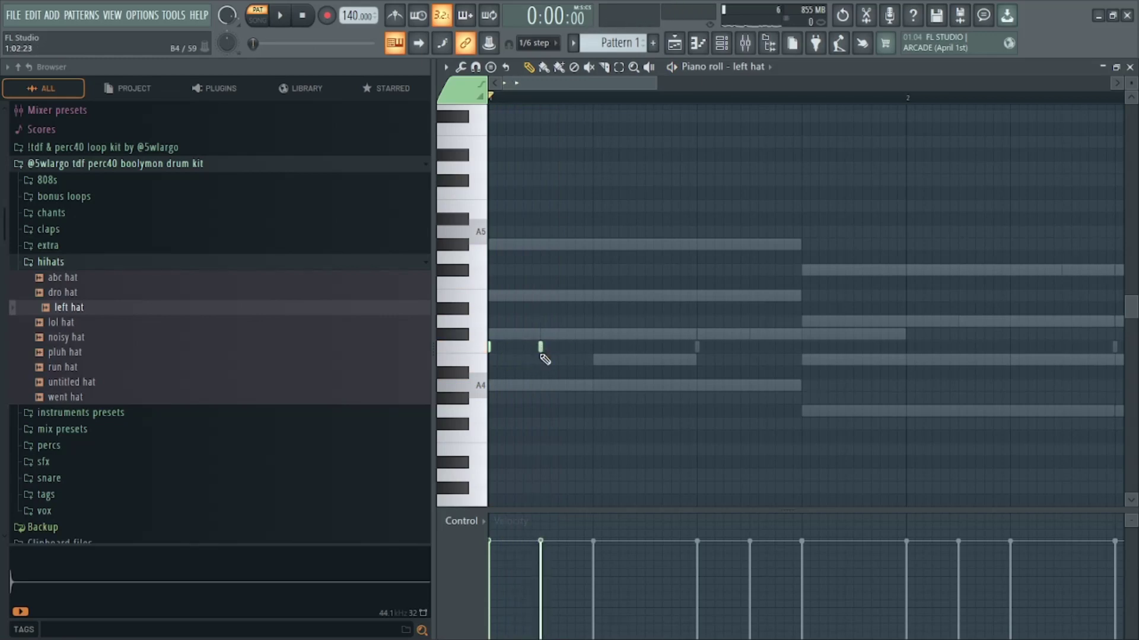
{"action": "scroll", "coordinate": [543, 358], "scroll_direction": "down", "scroll_amount": 5}
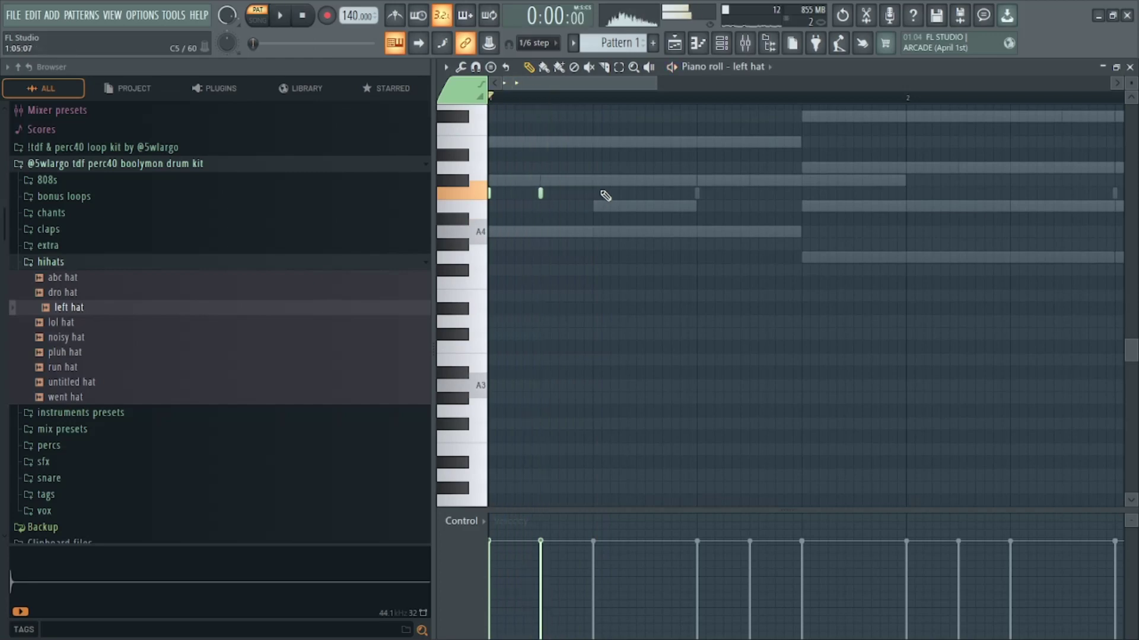
{"action": "left_click_drag", "start_coordinate": [621, 202], "coordinate": [632, 184]}
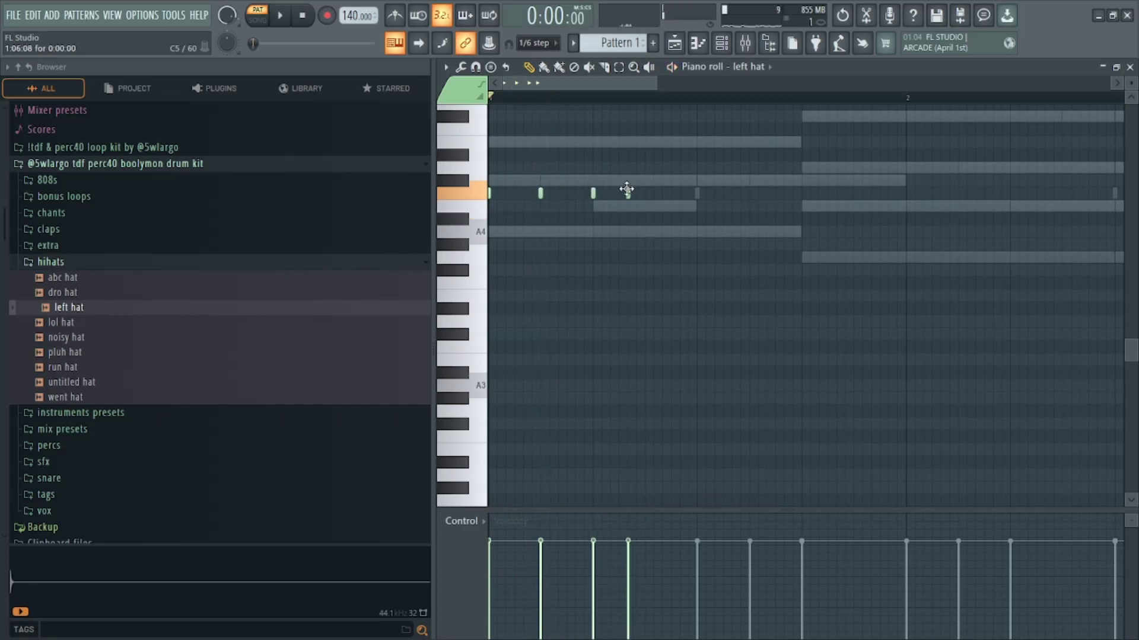
{"action": "key", "text": "space"}
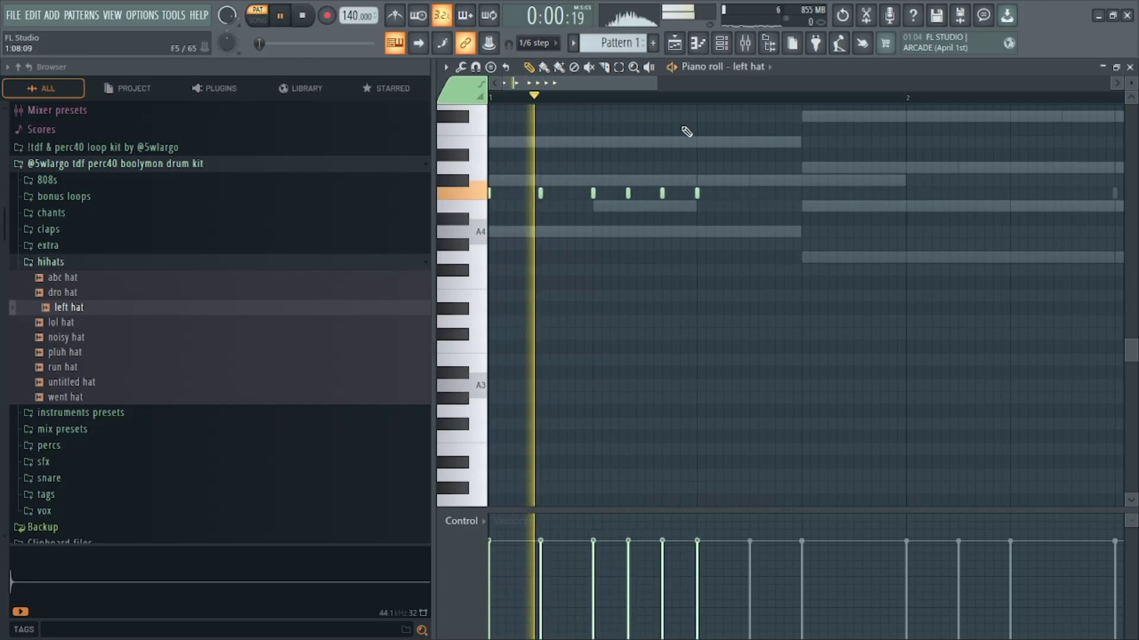
{"action": "scroll", "coordinate": [678, 107], "scroll_direction": "down", "scroll_amount": 2}
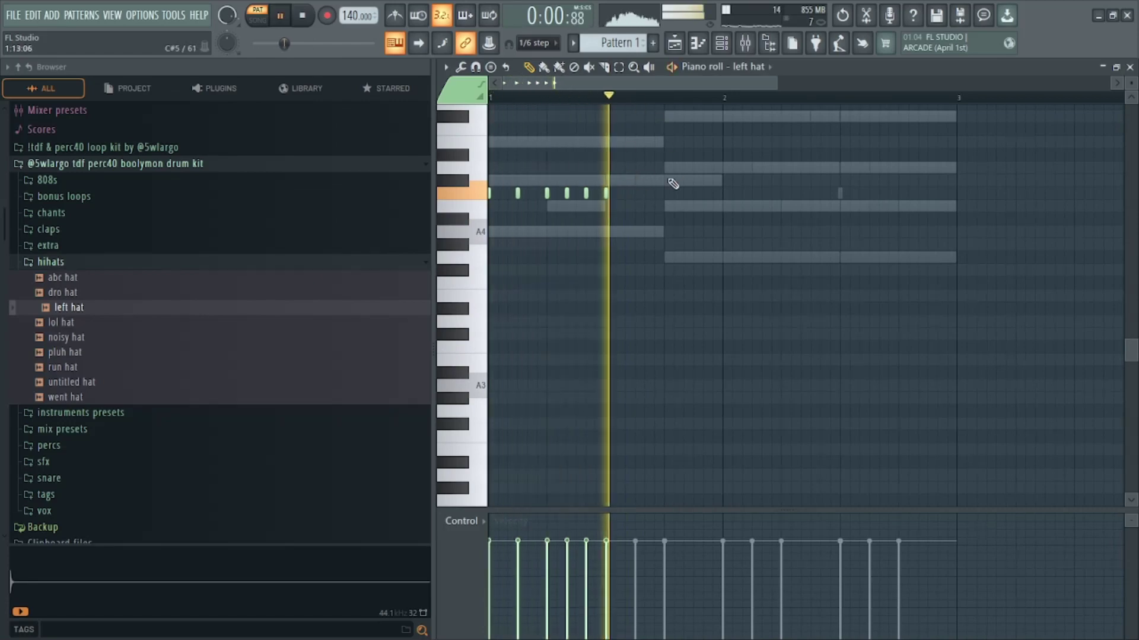
{"action": "key", "text": "space"}
Complete bar 1 with C5 left hat notes on steps 11 and 13, followed by two triplet-spaced notes, and play the pattern.
{"action": "left_click", "coordinate": [633, 193]}
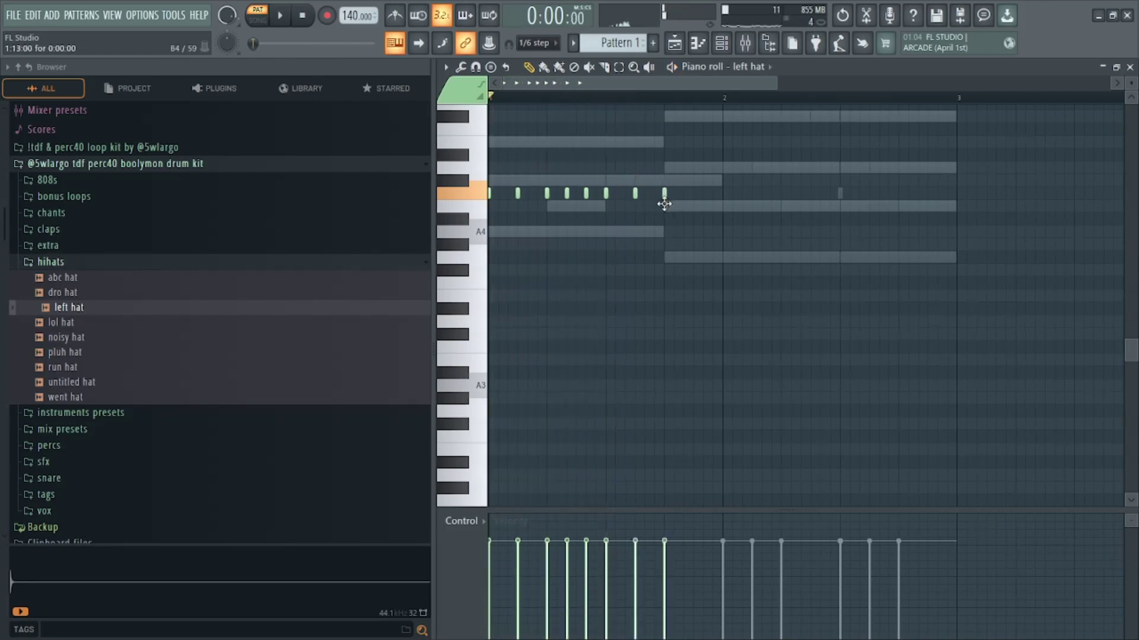
{"action": "left_click", "coordinate": [686, 193]}
{"action": "key", "text": "space"}
{"action": "key", "text": "space"}
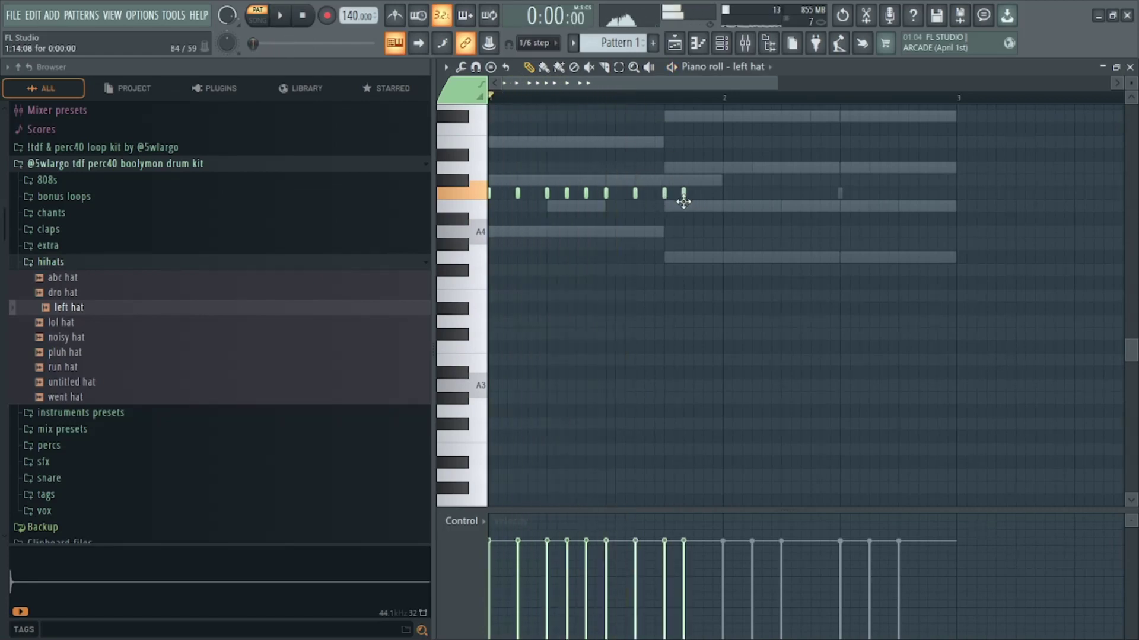
{"action": "key", "text": "space"}
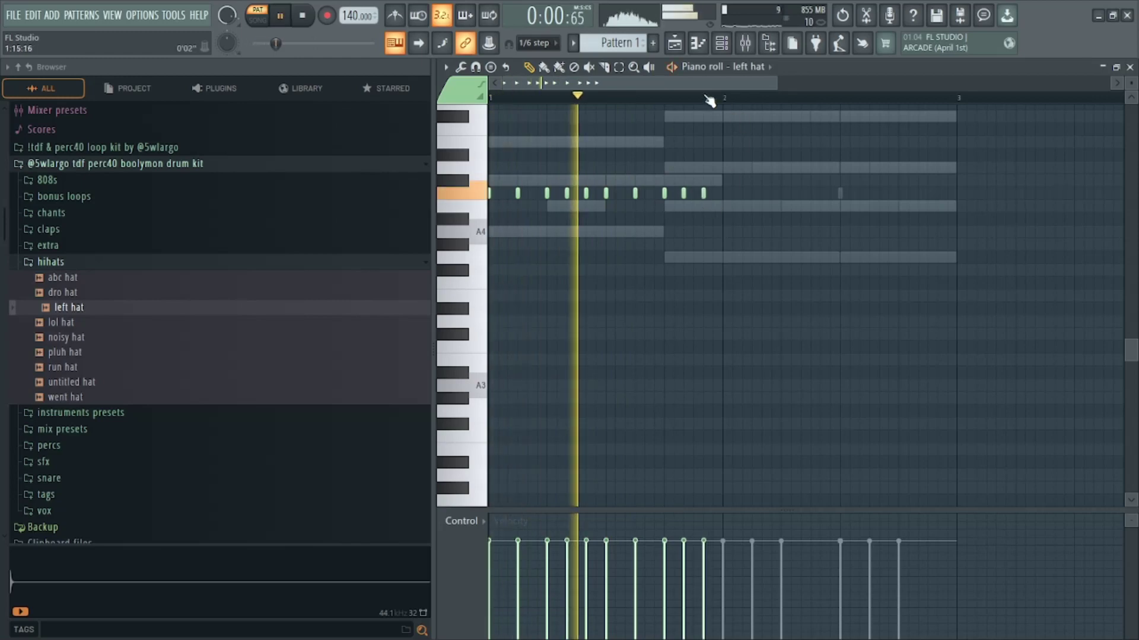
Set the snap to Line, select bar 1 of left hat, duplicate it through bar 4 and clear the selection.
{"action": "scroll", "coordinate": [540, 42], "scroll_direction": "up", "scroll_amount": 3}
{"action": "key", "text": "space"}
{"action": "left_click_drag", "start_coordinate": [732, 101], "coordinate": [345, 117]}
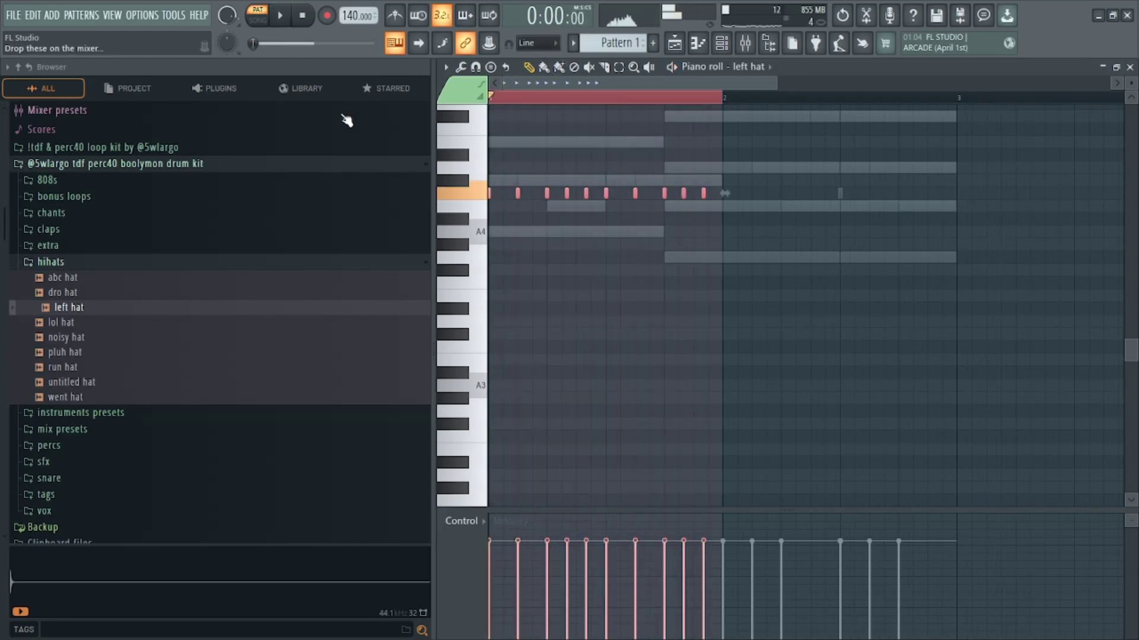
{"action": "key", "text": "ctrl+b"}
{"action": "scroll", "coordinate": [803, 100], "scroll_direction": "down", "scroll_amount": 1}
{"action": "key", "text": "ctrl+b"}
{"action": "key", "text": "ctrl+b"}
{"action": "scroll", "coordinate": [807, 104], "scroll_direction": "down", "scroll_amount": 2}
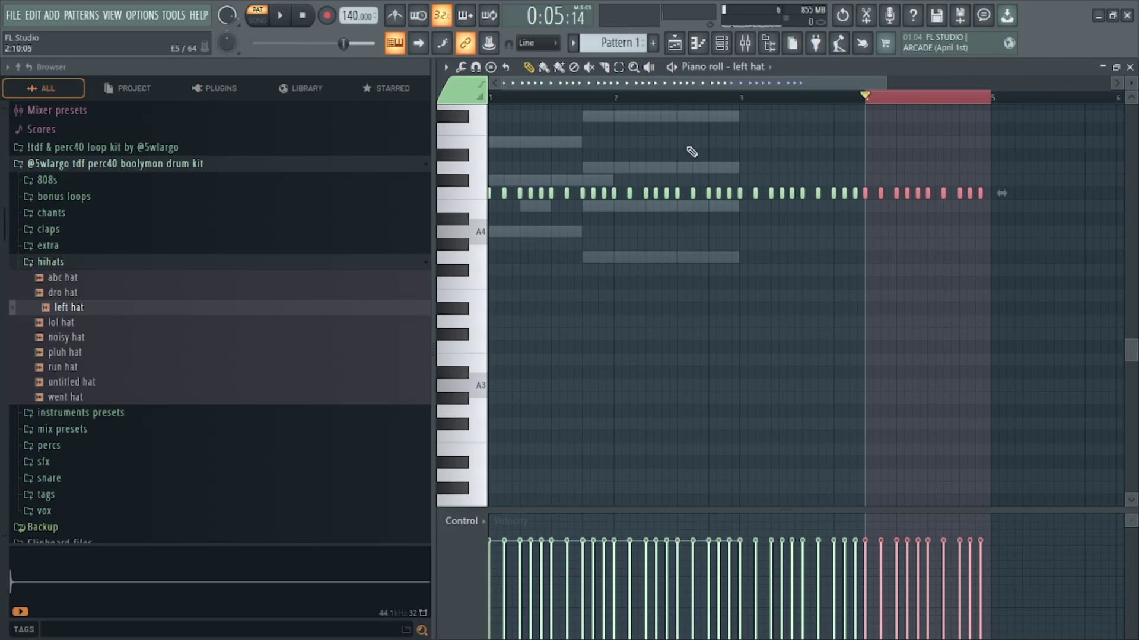
{"action": "key", "text": "ctrl+d"}
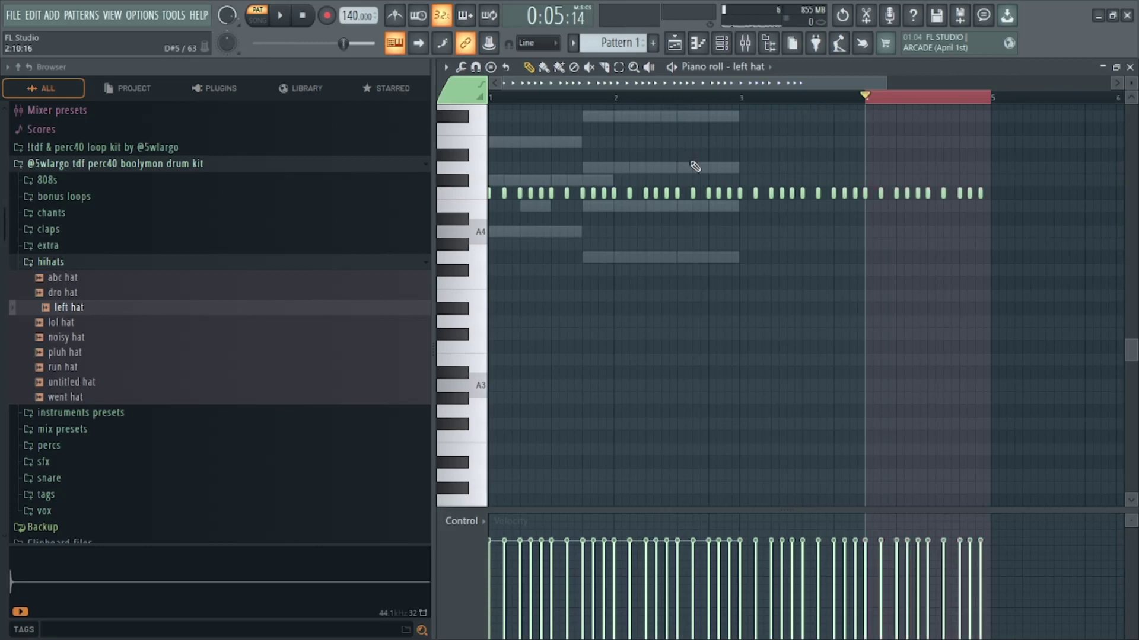
Duplicate the two-bar note sequences of vibe bell and tdf pad into bars 3 and 4.
{"action": "double_click", "coordinate": [727, 171]}
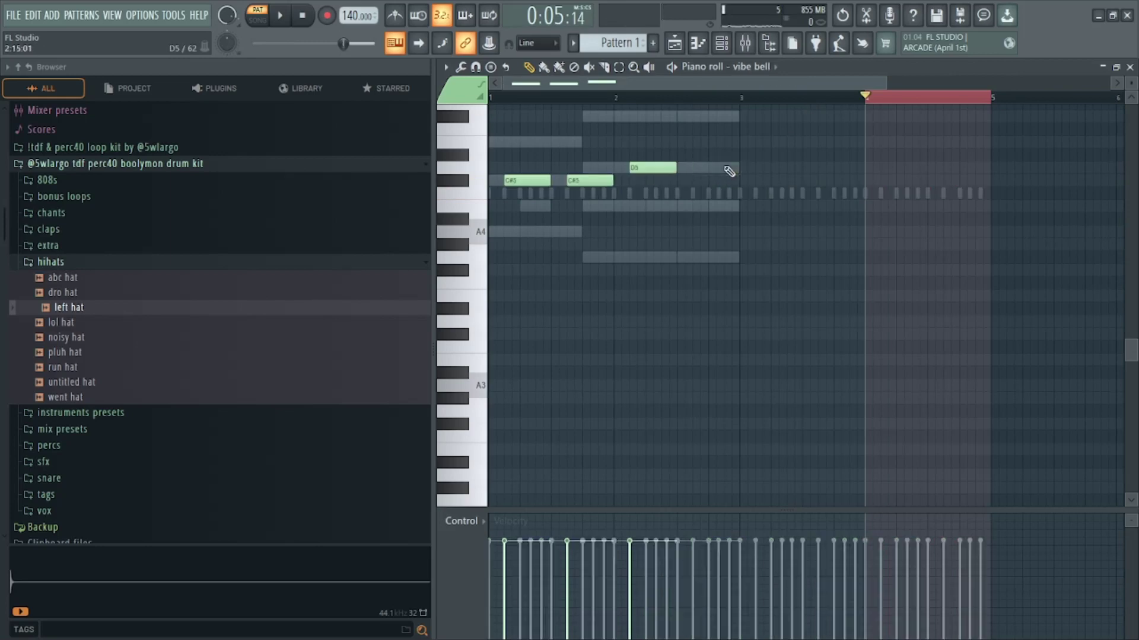
{"action": "key", "text": "ctrl+a"}
{"action": "key", "text": "ctrl+b"}
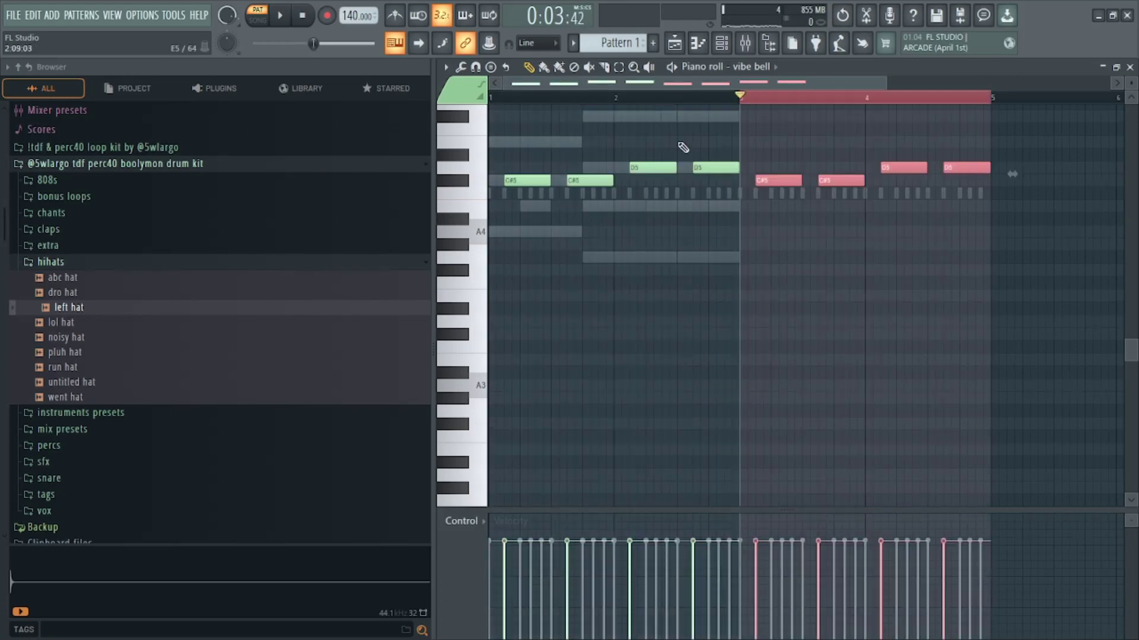
{"action": "right_click", "coordinate": [707, 116]}
{"action": "right_click", "coordinate": [708, 116]}
{"action": "key", "text": "ctrl+a"}
{"action": "key", "text": "ctrl+b"}
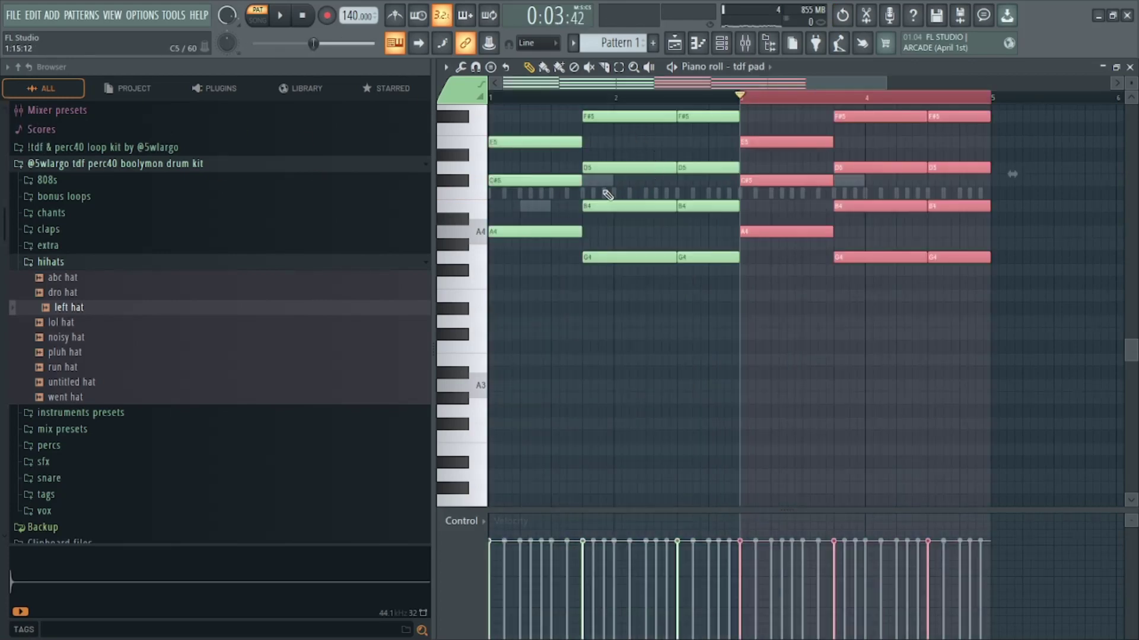
Duplicate the two-bar tdf lead notes into bars 3 and 4, clear the selection and play the pattern.
{"action": "double_click", "coordinate": [602, 180]}
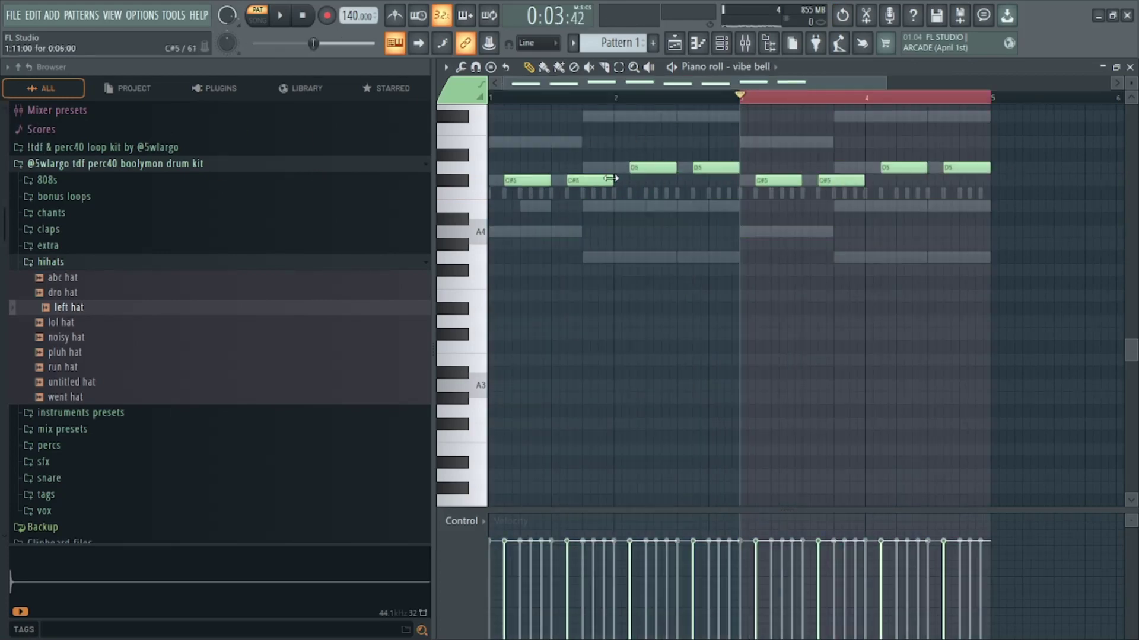
{"action": "double_click", "coordinate": [542, 208]}
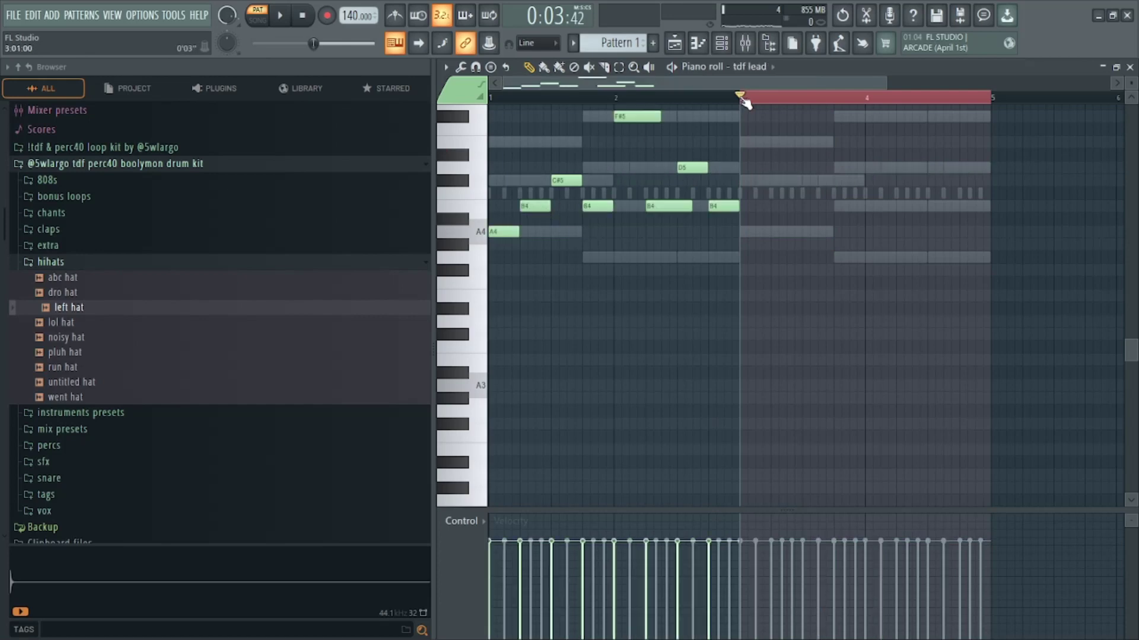
{"action": "key", "text": "ctrl+b"}
{"action": "left_click", "coordinate": [787, 96]}
{"action": "key", "text": "space"}
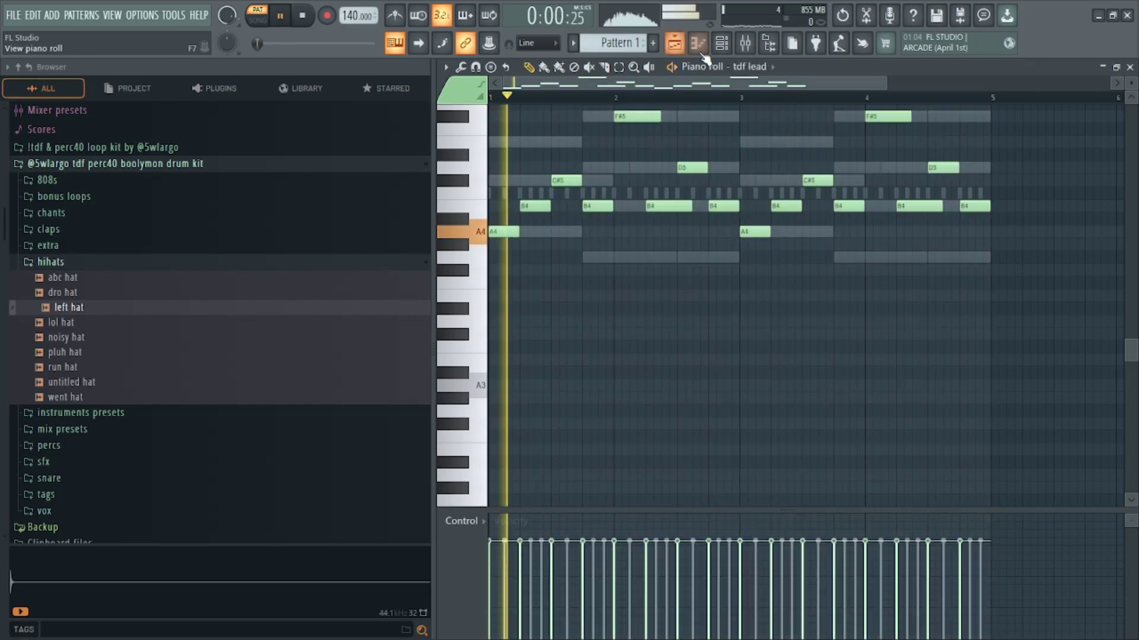
{"action": "left_click", "coordinate": [700, 50]}
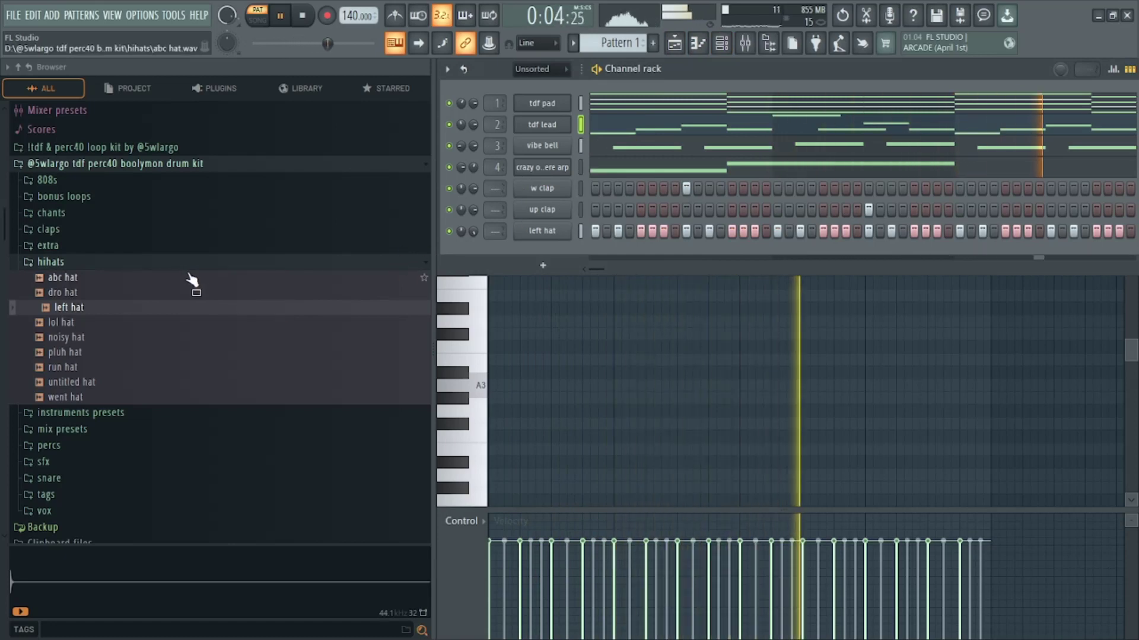
{"action": "key", "text": "space"}
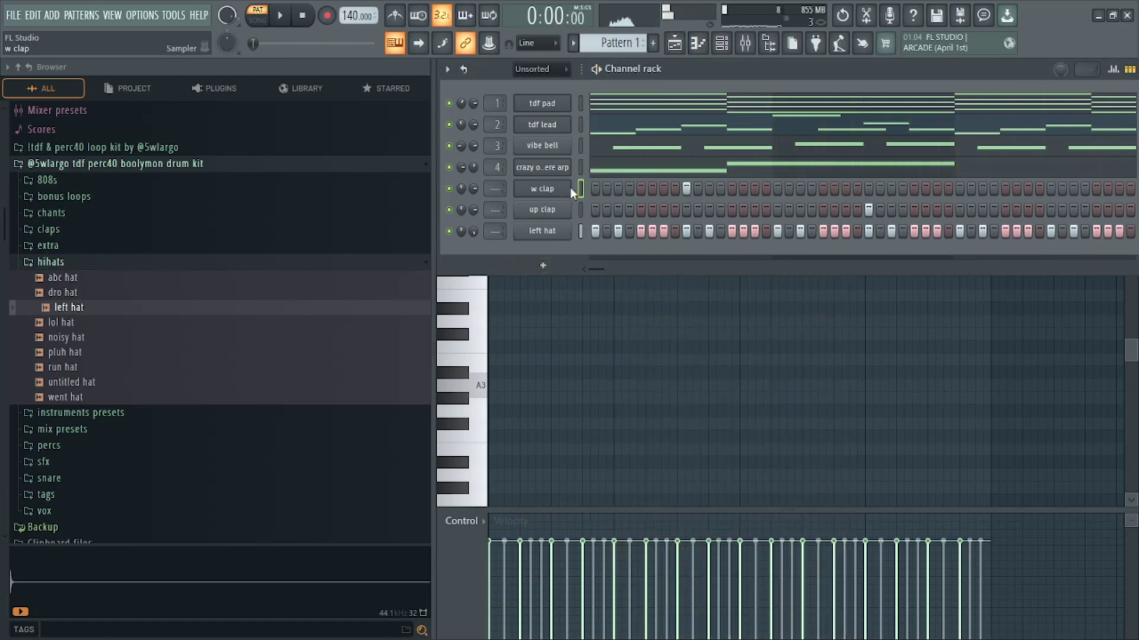
Duplicate the w clap's first two bars into bars 3 and 4, add a C5 clap on step 9 of bar 4 and play.
{"action": "key", "text": "F7"}
{"action": "left_click_drag", "start_coordinate": [734, 100], "coordinate": [119, 113]}
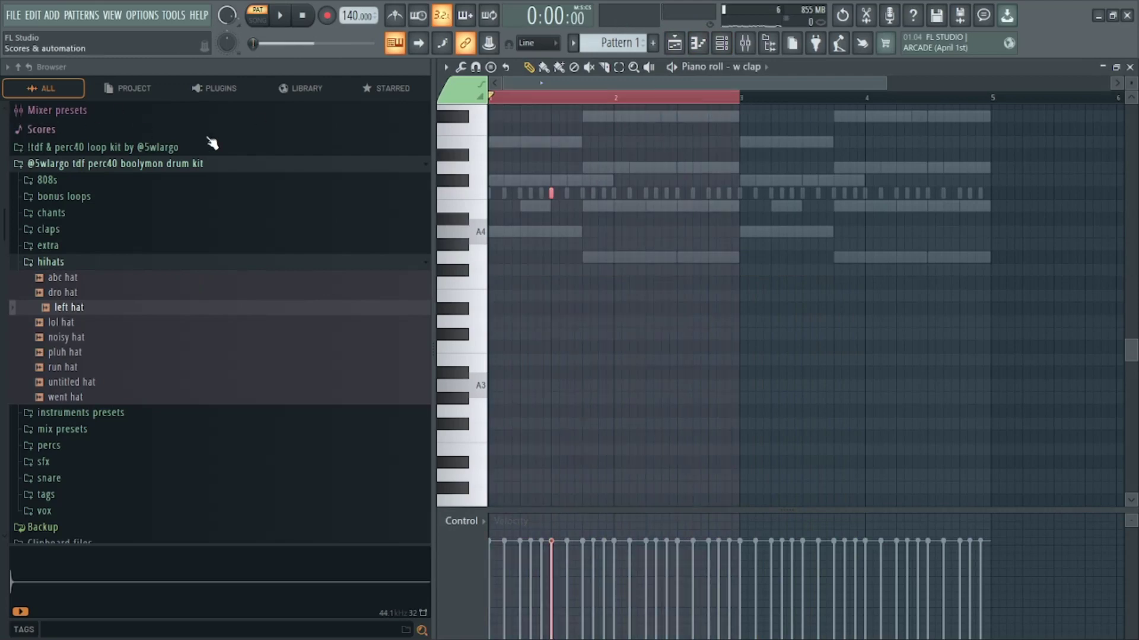
{"action": "key", "text": "ctrl+b"}
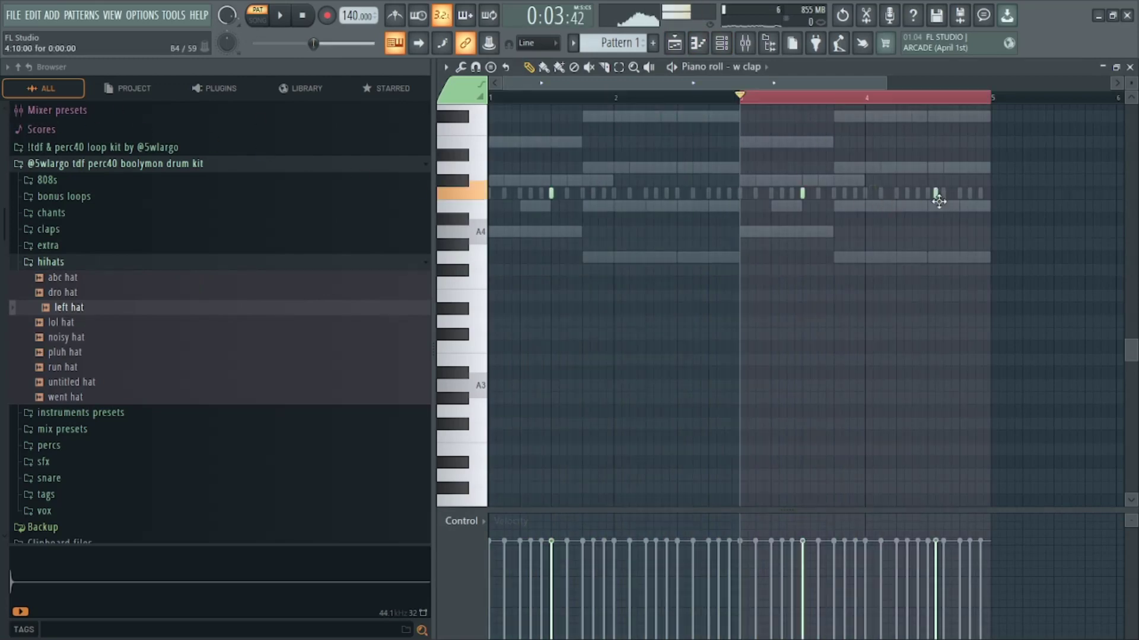
{"action": "key", "text": "space"}
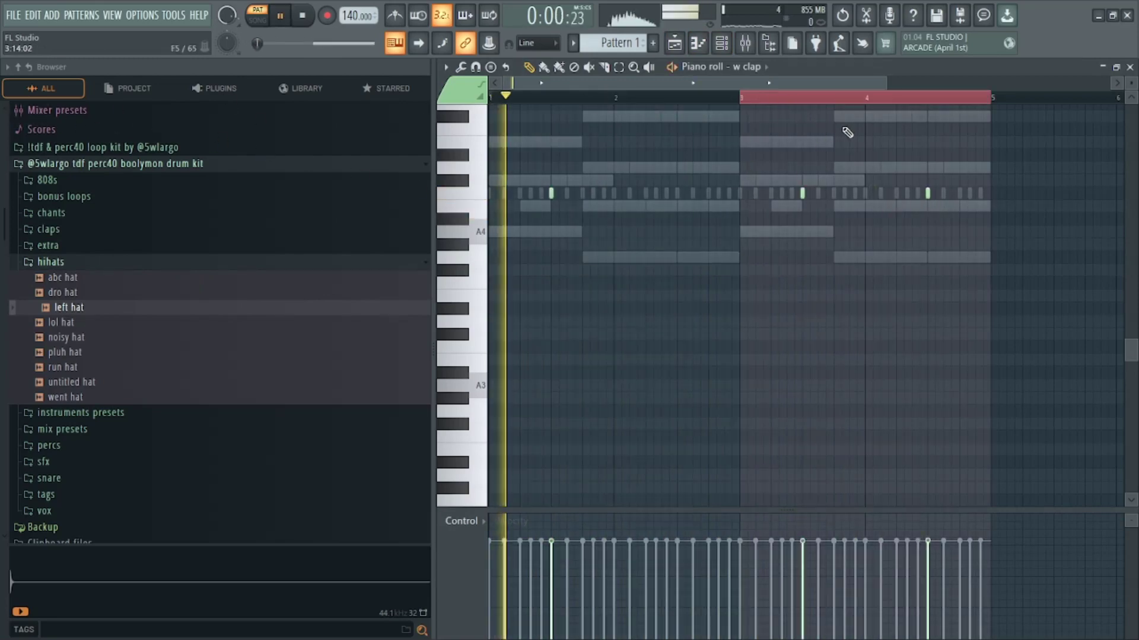
{"action": "left_click", "coordinate": [827, 100]}
{"action": "key", "text": "ctrl+d"}
{"action": "key", "text": "space"}
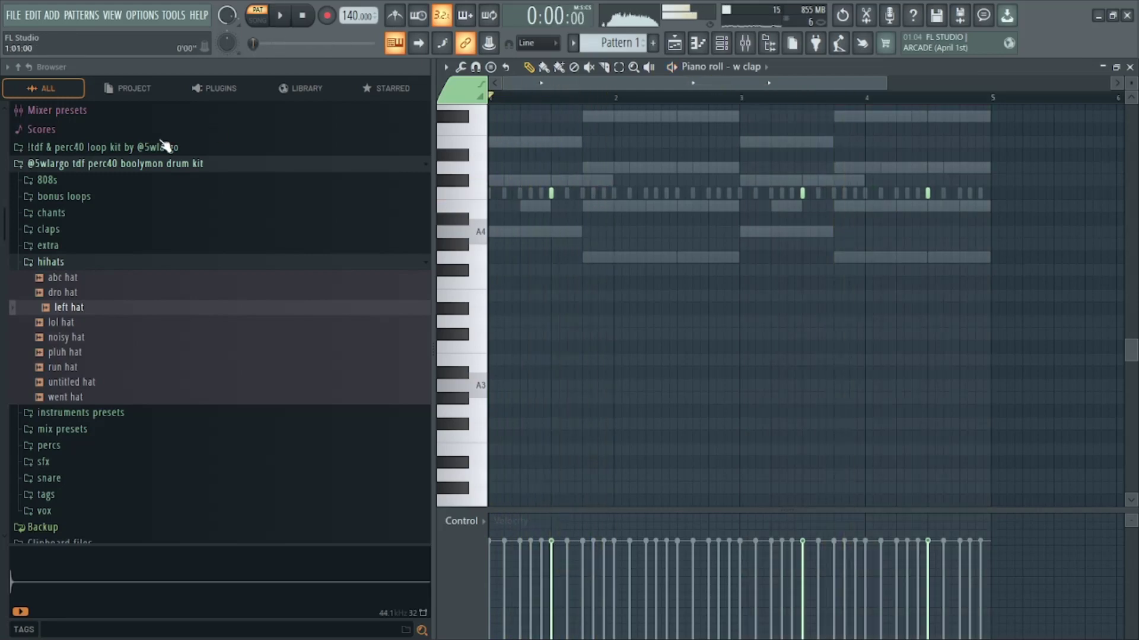
{"action": "key", "text": "space"}
{"action": "left_click", "coordinate": [722, 44]}
{"action": "key", "text": "space"}
Collapse the hihats folder and audition the colors, fast, gym and em snares in the snare folder.
{"action": "left_click", "coordinate": [93, 262]}
{"action": "left_click", "coordinate": [93, 263]}
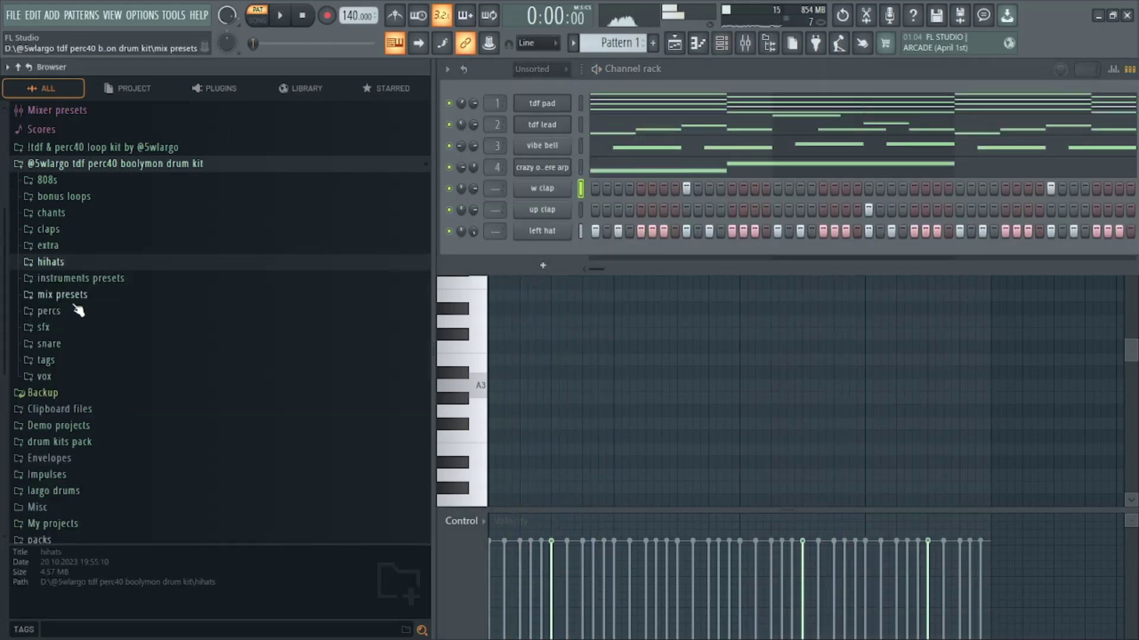
{"action": "left_click", "coordinate": [68, 348]}
{"action": "left_click", "coordinate": [77, 361]}
{"action": "left_click", "coordinate": [76, 377]}
{"action": "left_click", "coordinate": [78, 391]}
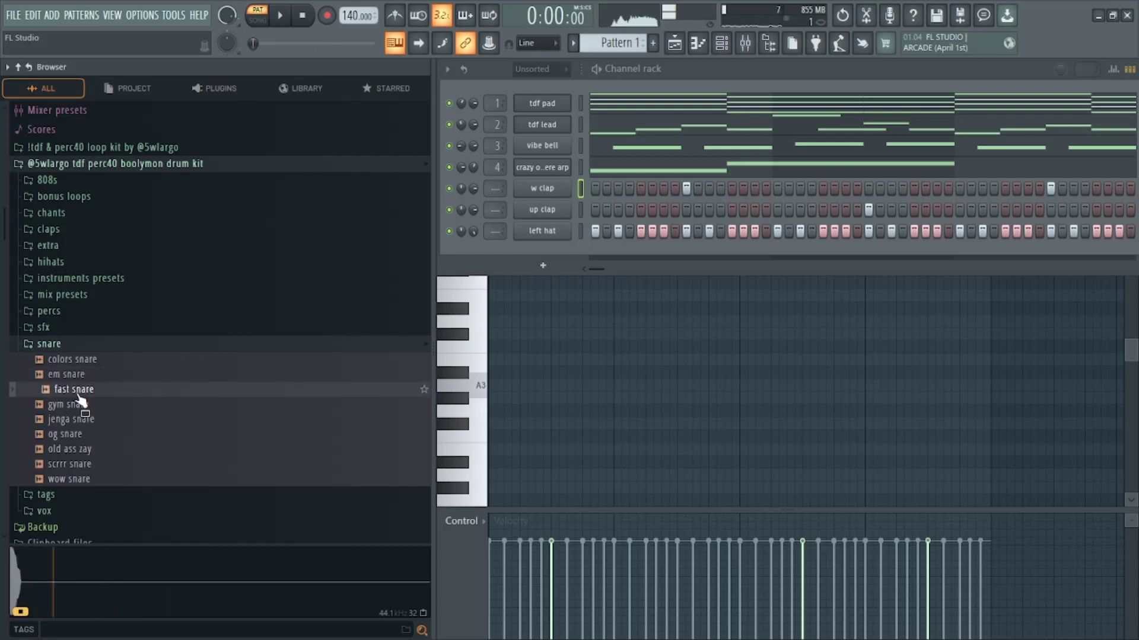
{"action": "key", "text": "space"}
{"action": "left_click", "coordinate": [81, 404]}
{"action": "key", "text": "space"}
{"action": "left_click", "coordinate": [84, 381]}
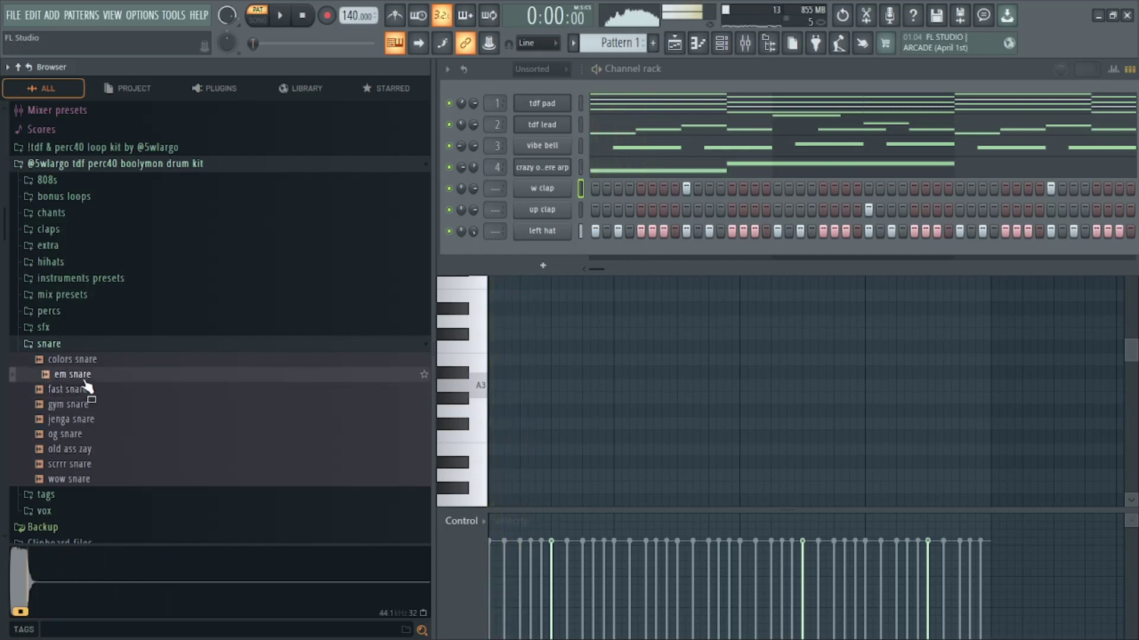
Add em snare as a new channel, place a hit on step 3 and play the pattern.
{"action": "left_click_drag", "start_coordinate": [579, 254], "coordinate": [580, 254]}
{"action": "key", "text": "space"}
{"action": "key", "text": "space"}
{"action": "left_click", "coordinate": [617, 252]}
{"action": "key", "text": "space"}
{"action": "key", "text": "space"}
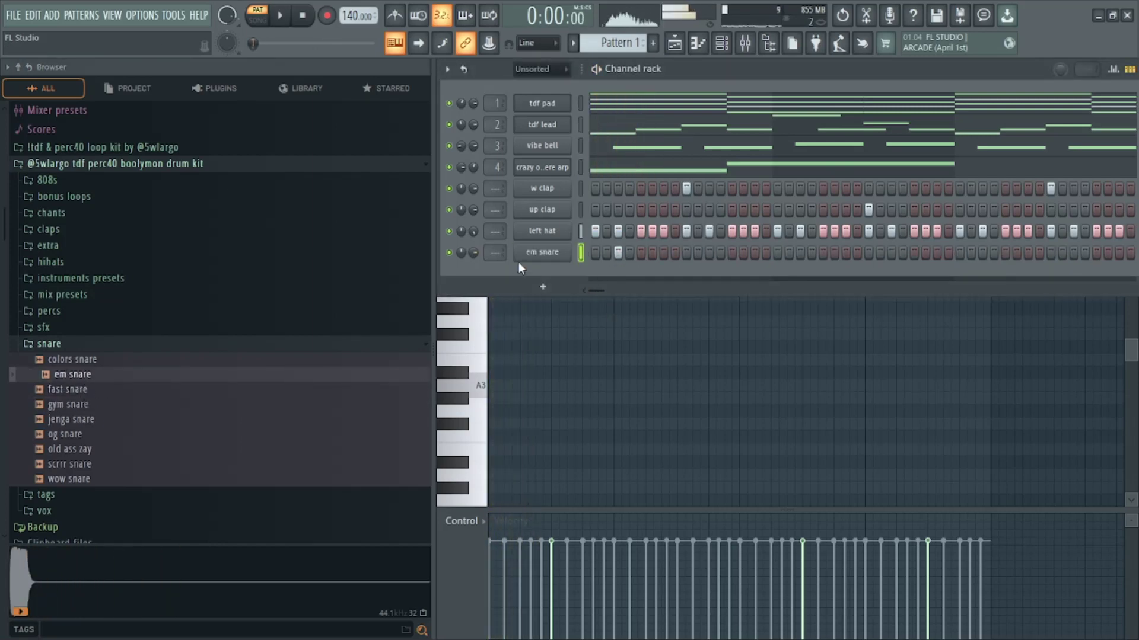
{"action": "key", "text": "space"}
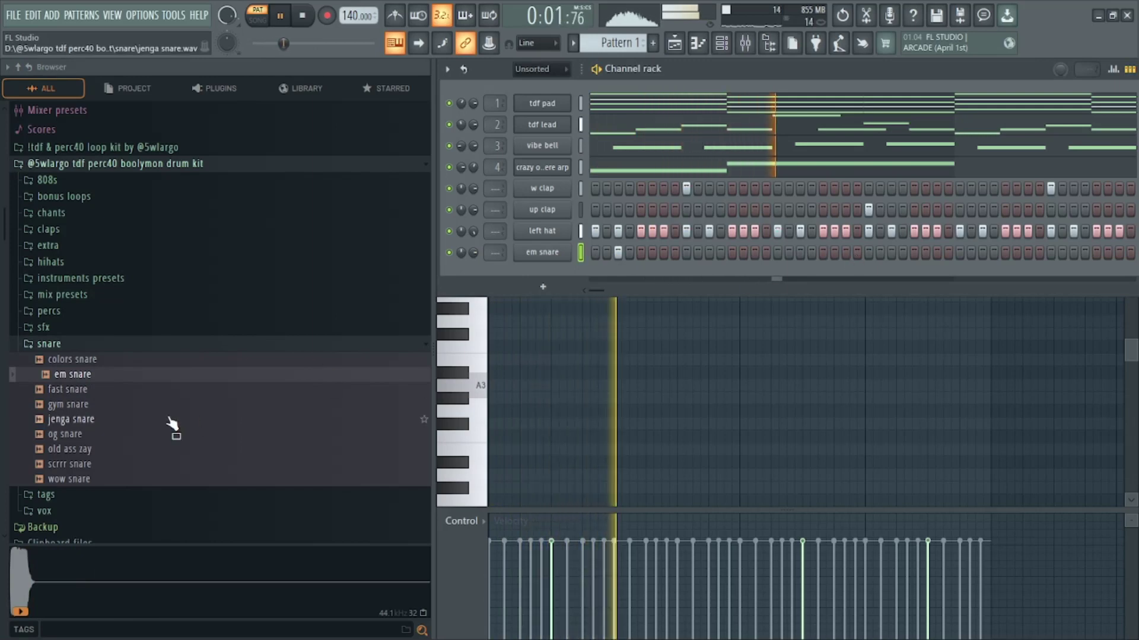
{"action": "key", "text": "space"}
Audition the gym, jenga, old ass zay and og snare samples and add jenga snare as a new channel.
{"action": "left_click", "coordinate": [115, 405]}
{"action": "left_click", "coordinate": [108, 424]}
{"action": "left_click", "coordinate": [103, 449]}
{"action": "left_click", "coordinate": [102, 424]}
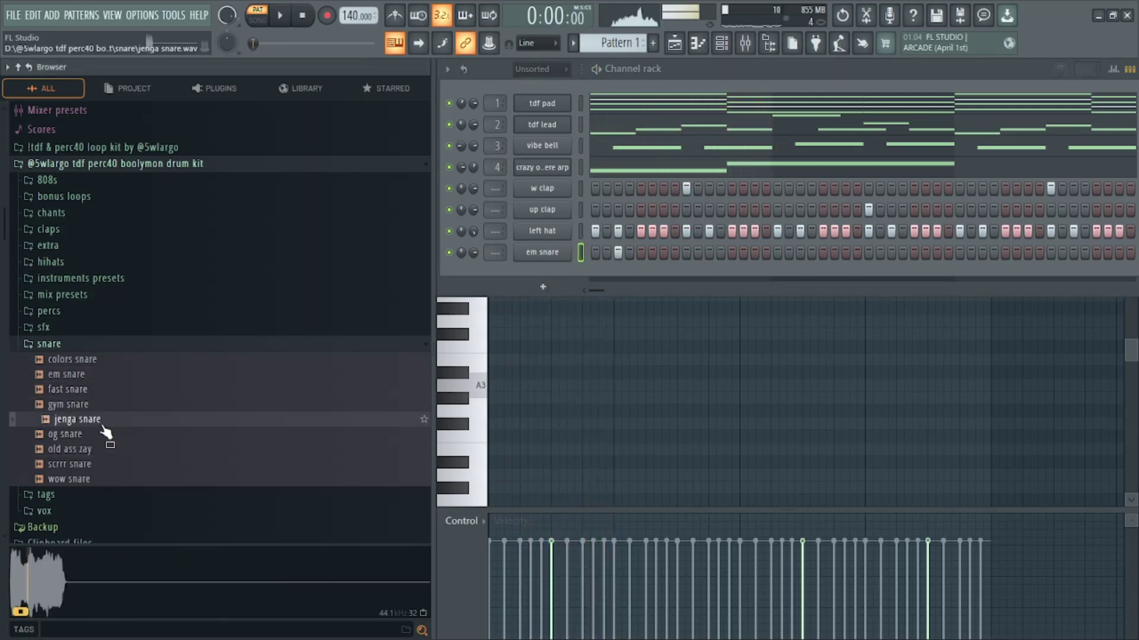
{"action": "left_click", "coordinate": [102, 433]}
{"action": "left_click_drag", "start_coordinate": [102, 421], "coordinate": [546, 277]}
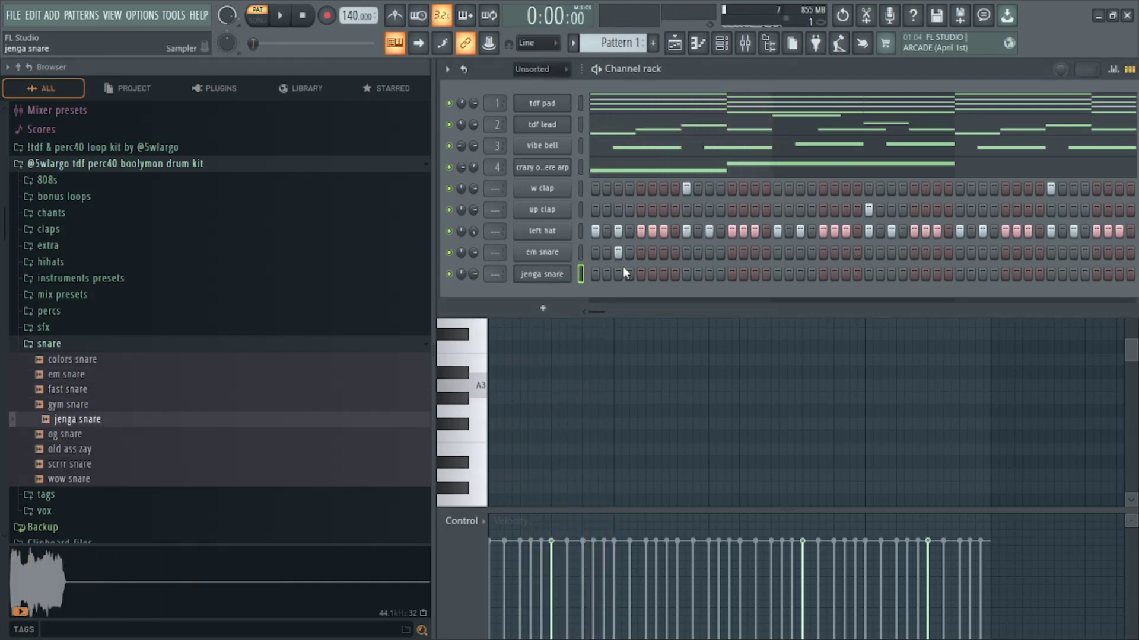
Try a jenga snare note at B4 on step 13 of bar 1, lower it to G4 and play both versions.
{"action": "key", "text": "F7"}
{"action": "key", "text": "space"}
{"action": "left_click", "coordinate": [582, 207]}
{"action": "key", "text": "space"}
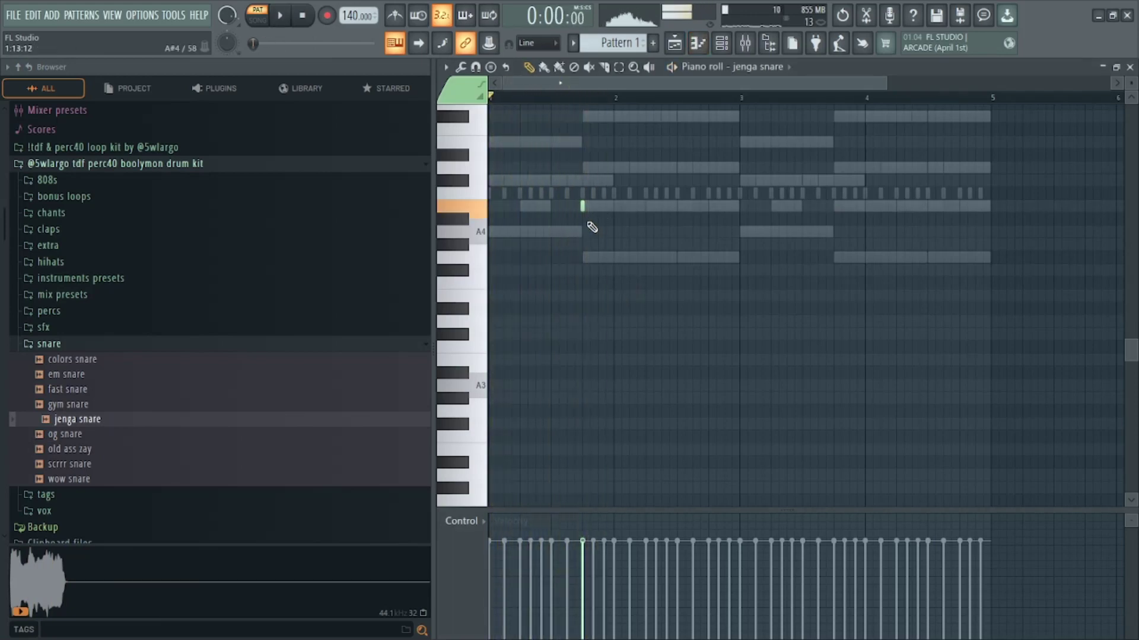
{"action": "key", "text": "space"}
{"action": "left_click_drag", "start_coordinate": [583, 206], "coordinate": [584, 255]}
{"action": "key", "text": "space"}
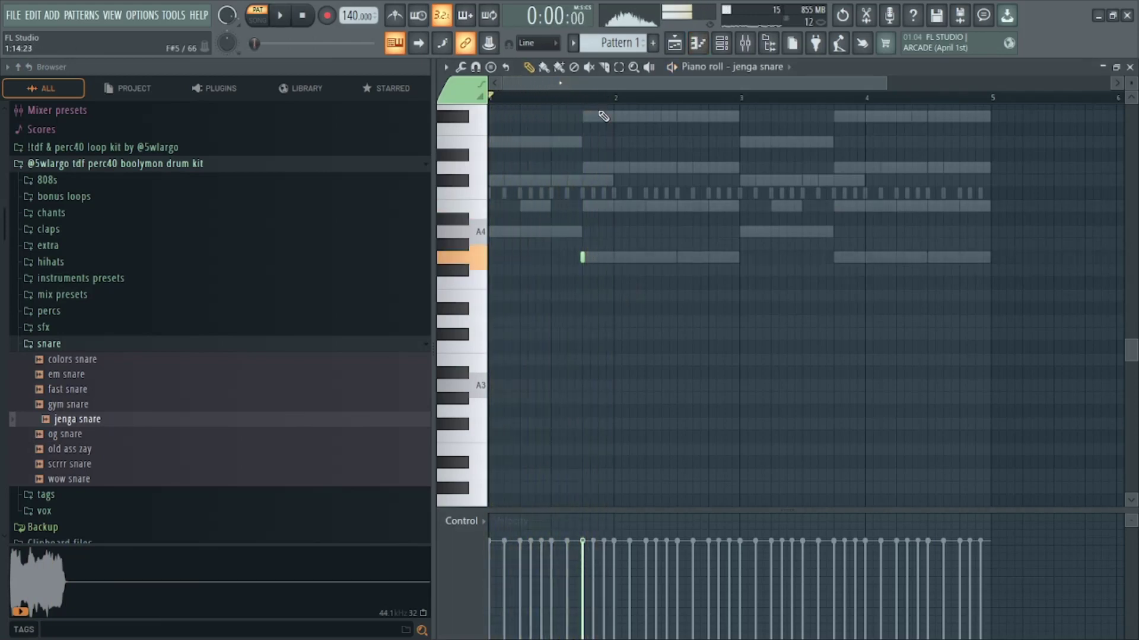
Try the jenga snare note at C5 on step 11 of bar 1 during playback, and remove it.
{"action": "scroll", "coordinate": [574, 83], "scroll_direction": "up", "scroll_amount": 2}
{"action": "left_click_drag", "start_coordinate": [562, 83], "coordinate": [534, 83]}
{"action": "key", "text": "space"}
{"action": "left_click_drag", "start_coordinate": [667, 259], "coordinate": [637, 191]}
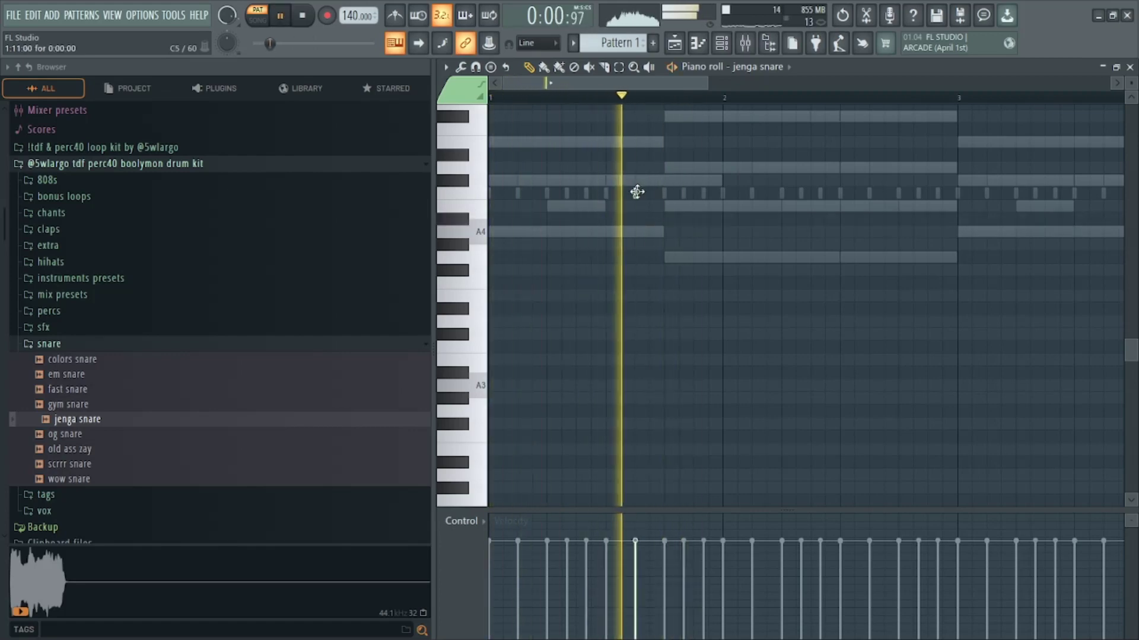
{"action": "key", "text": "space"}
Audition scrrr snare, old ass zay and og snare, and replace the jenga snare channel's sample with og snare.
{"action": "left_click", "coordinate": [722, 43]}
{"action": "left_click", "coordinate": [131, 465]}
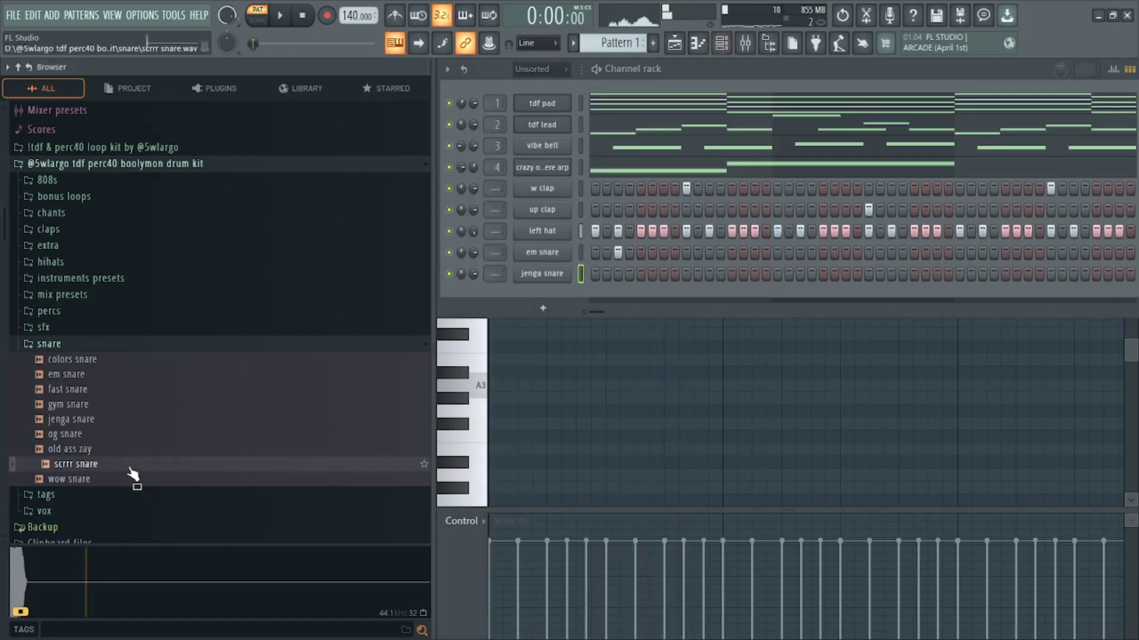
{"action": "left_click", "coordinate": [123, 451]}
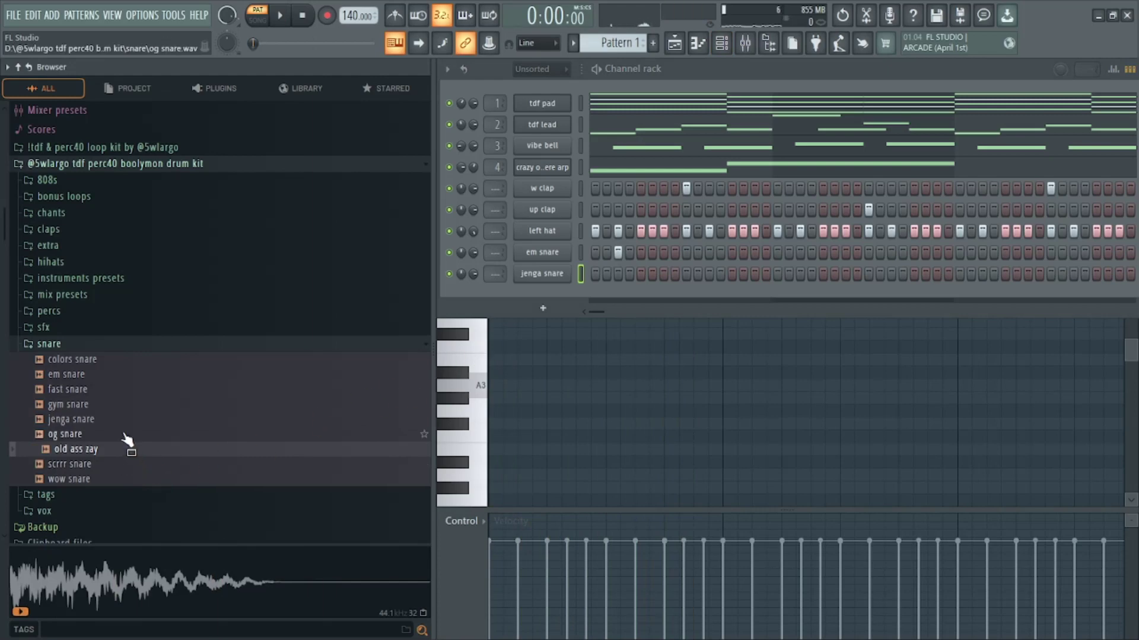
{"action": "left_click", "coordinate": [123, 434]}
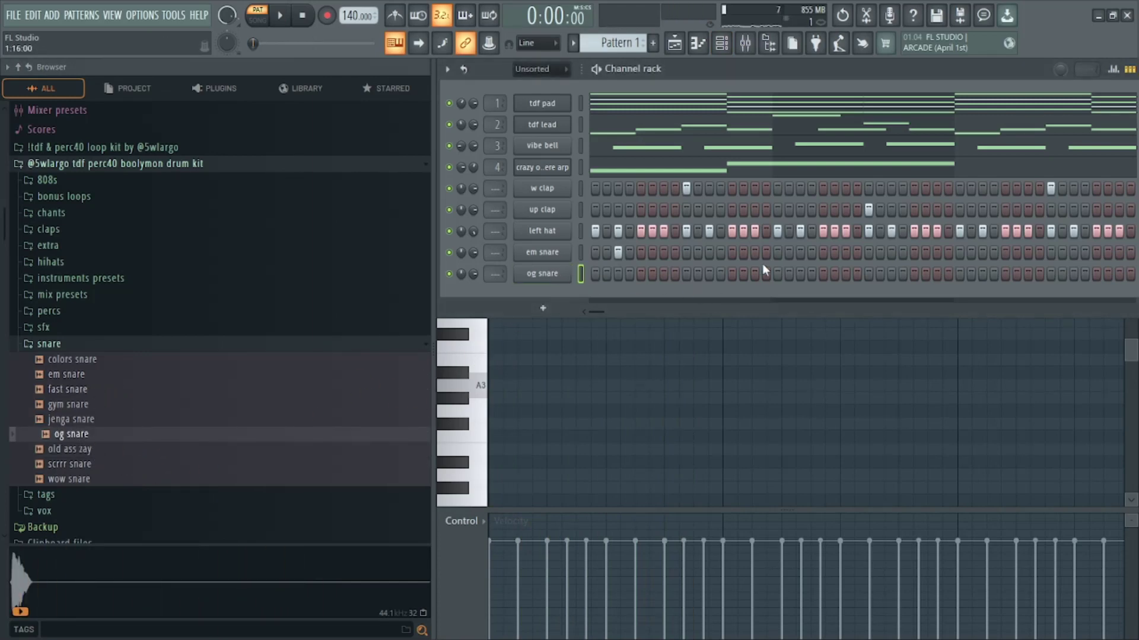
Try an og snare hit on step 17, replace it with hits on steps 13 and 15, and play the pattern.
{"action": "key", "text": "space"}
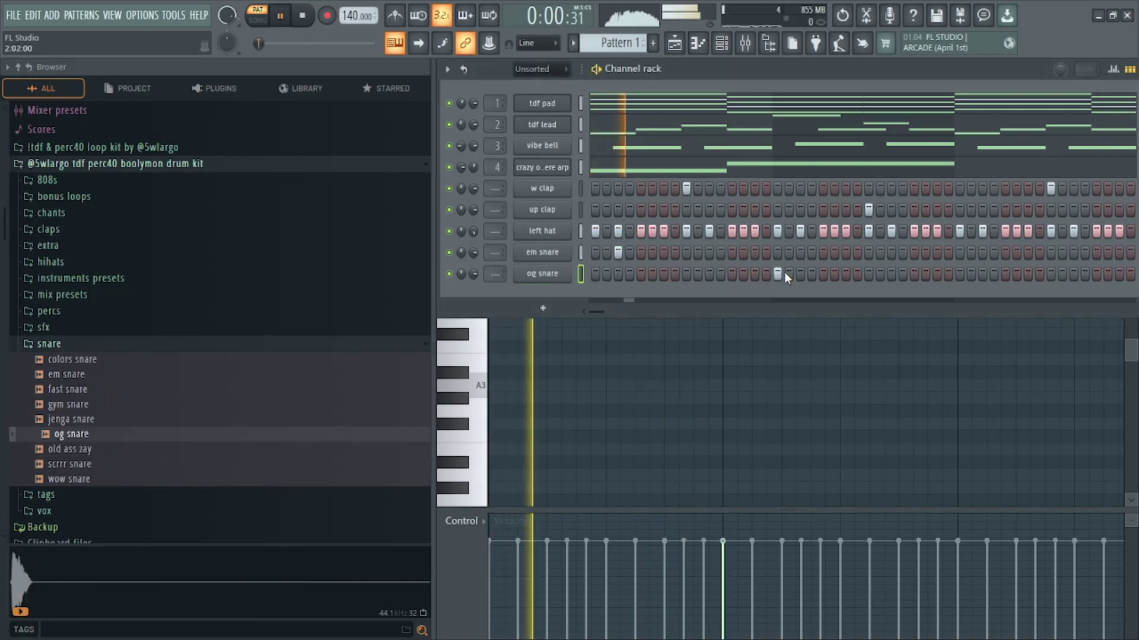
{"action": "left_click", "coordinate": [778, 274]}
{"action": "key", "text": "space"}
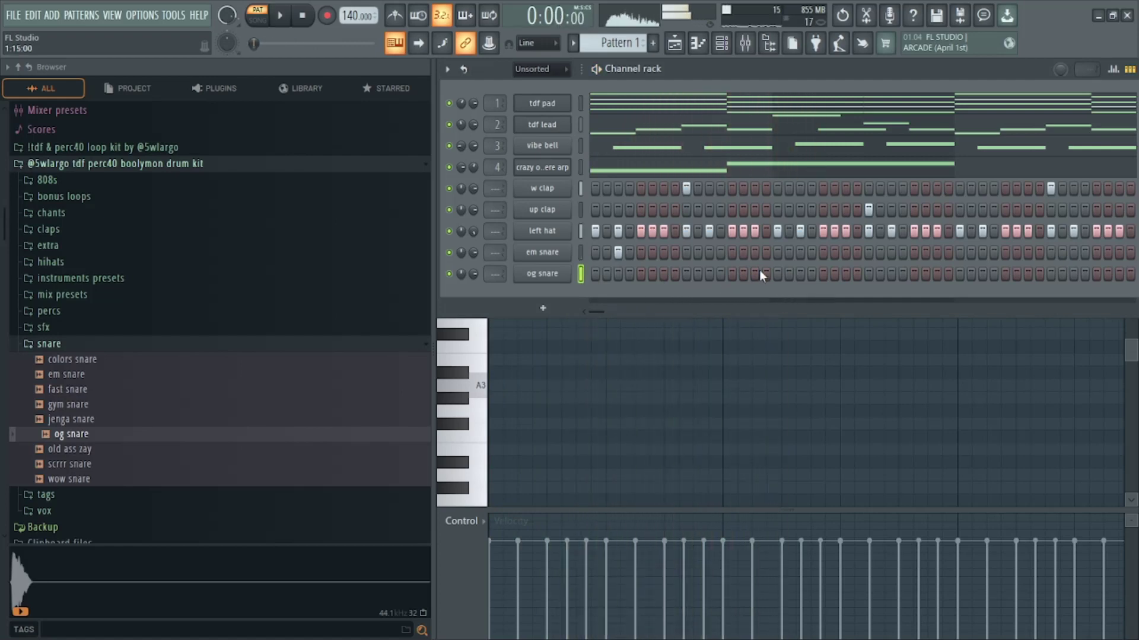
{"action": "left_click", "coordinate": [755, 274]}
{"action": "left_click", "coordinate": [733, 274]}
{"action": "key", "text": "space"}
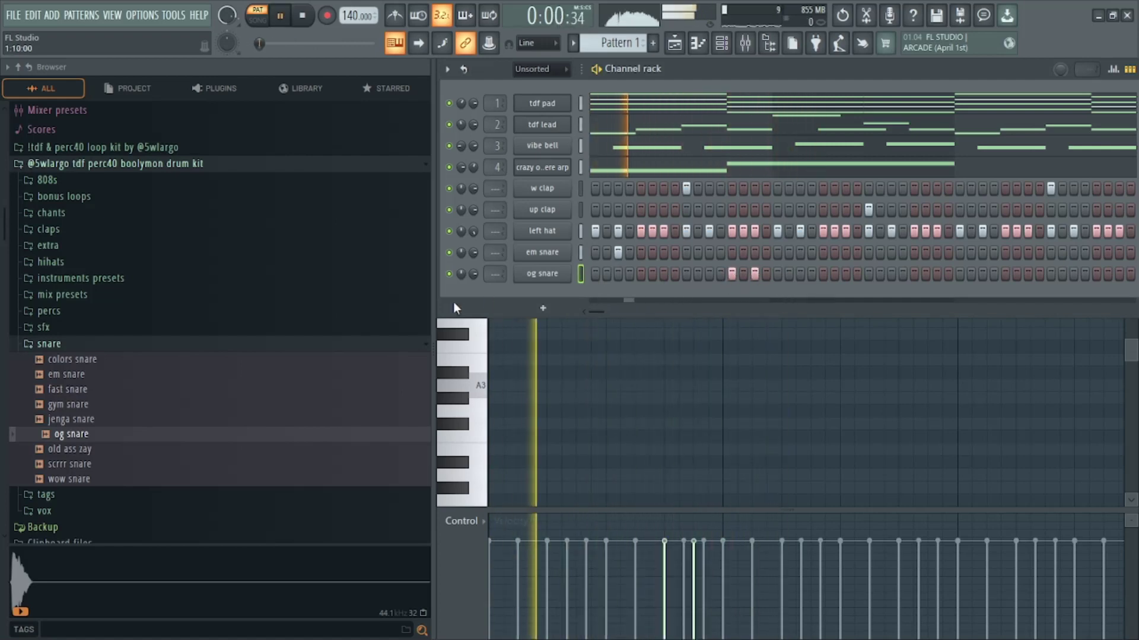
{"action": "key", "text": "space"}
Add gym snare as a new channel and place its hits on steps 27 and 31 while playing the pattern.
{"action": "left_click", "coordinate": [158, 409]}
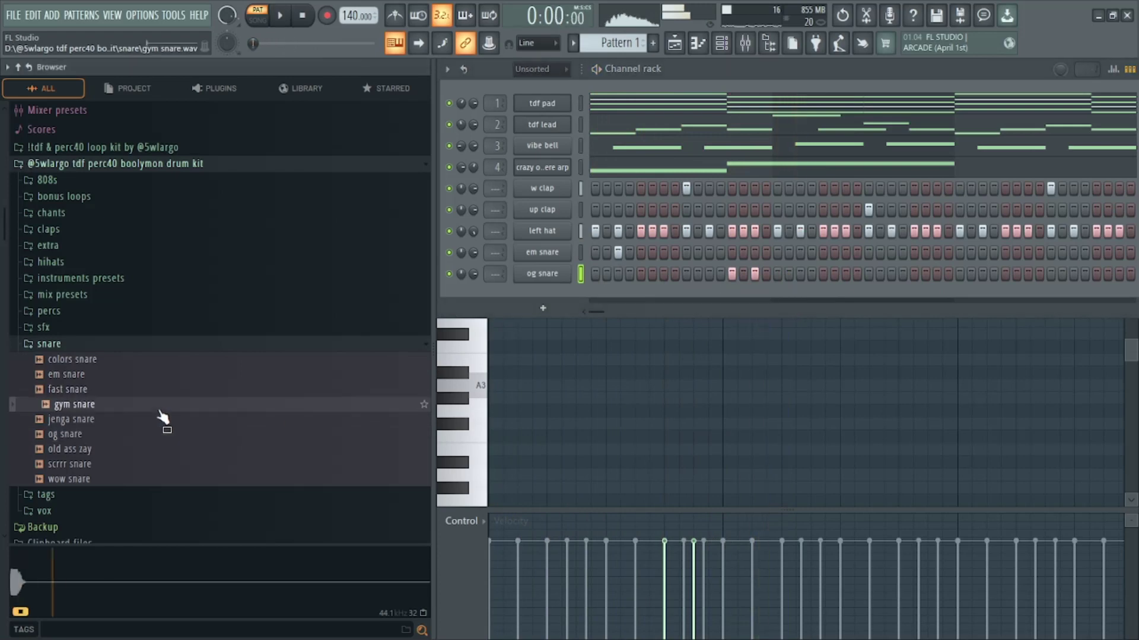
{"action": "left_click_drag", "start_coordinate": [528, 293], "coordinate": [531, 294]}
{"action": "key", "text": "space"}
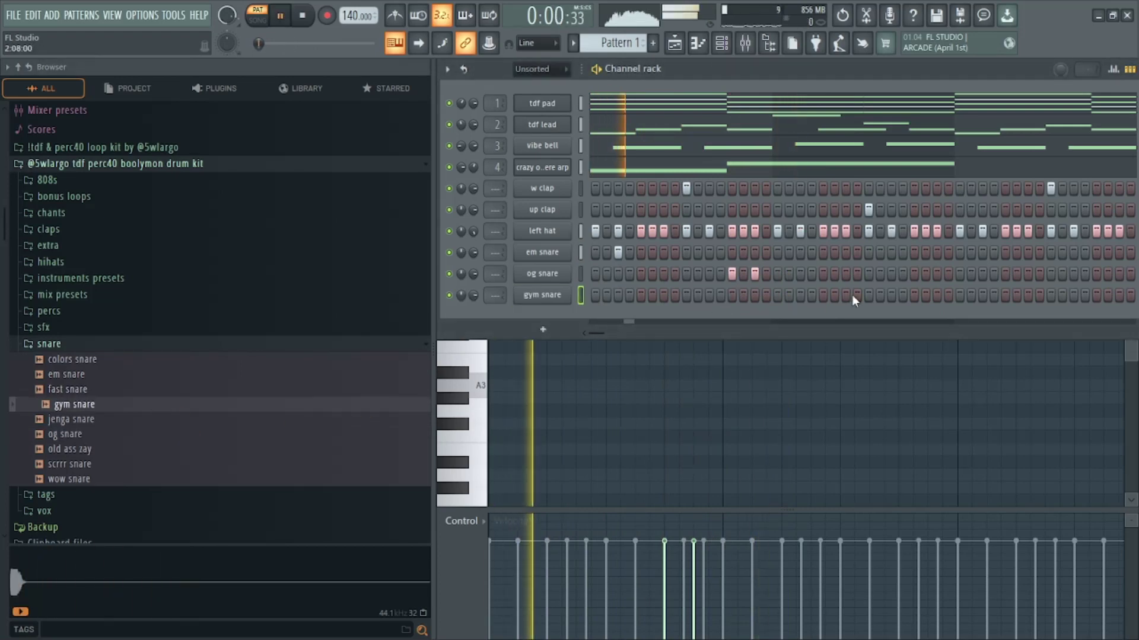
{"action": "left_click", "coordinate": [913, 295]}
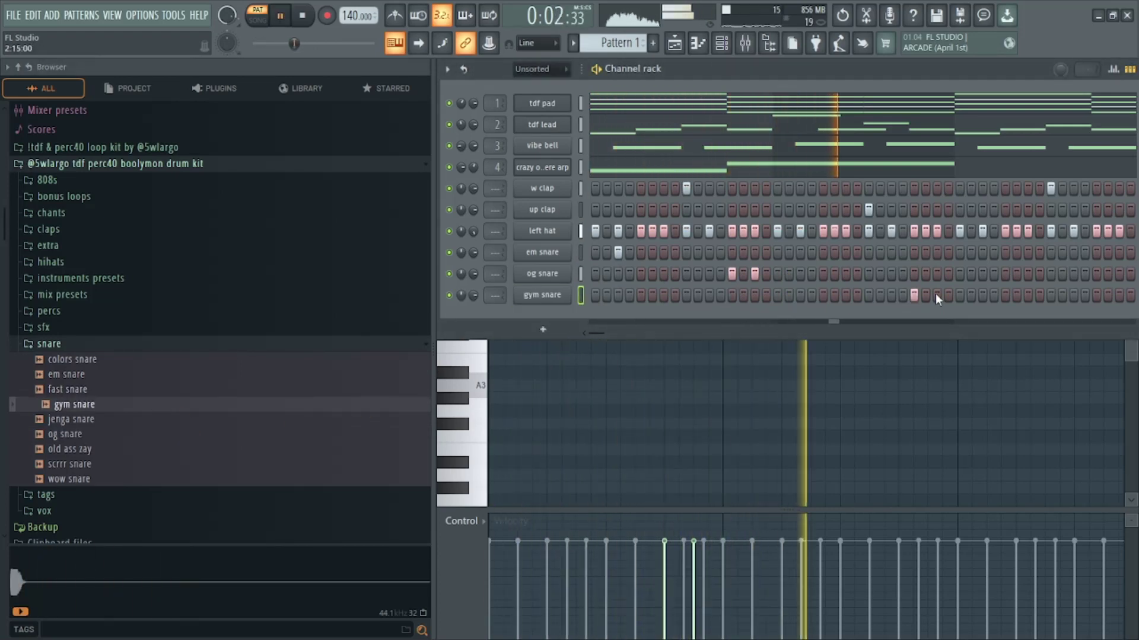
{"action": "left_click", "coordinate": [938, 295]}
{"action": "left_click", "coordinate": [939, 295]}
{"action": "left_click", "coordinate": [914, 295]}
{"action": "key", "text": "space"}
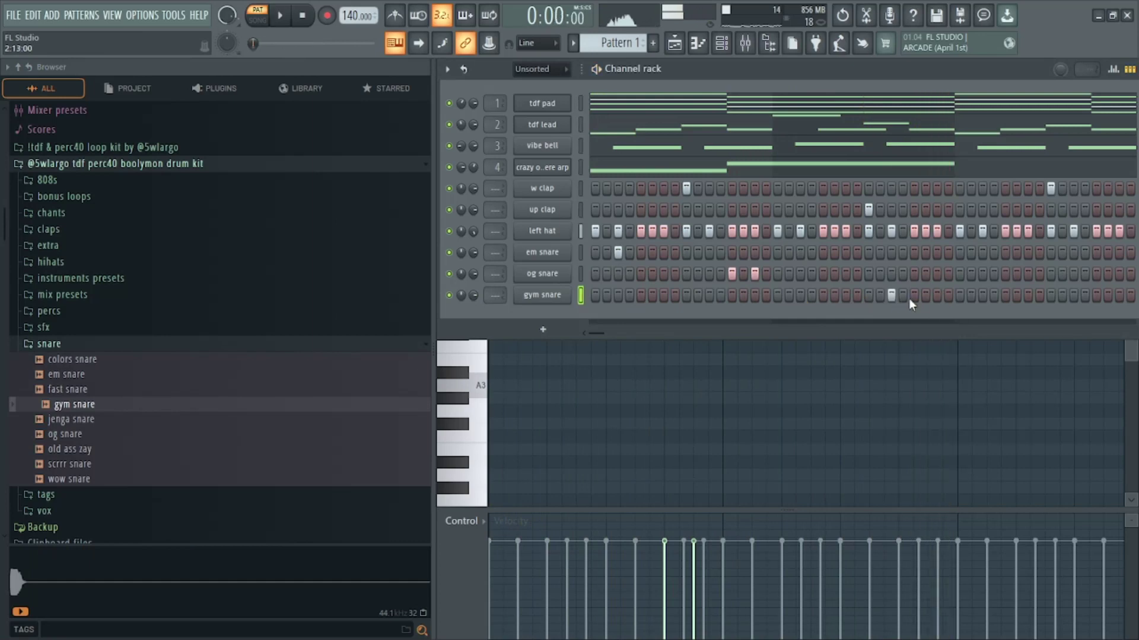
Collapse the snare folder and audition the glass, low ass tap and nice samples in the percs folder.
{"action": "left_click", "coordinate": [71, 344]}
{"action": "left_click", "coordinate": [76, 314]}
{"action": "left_click", "coordinate": [72, 329]}
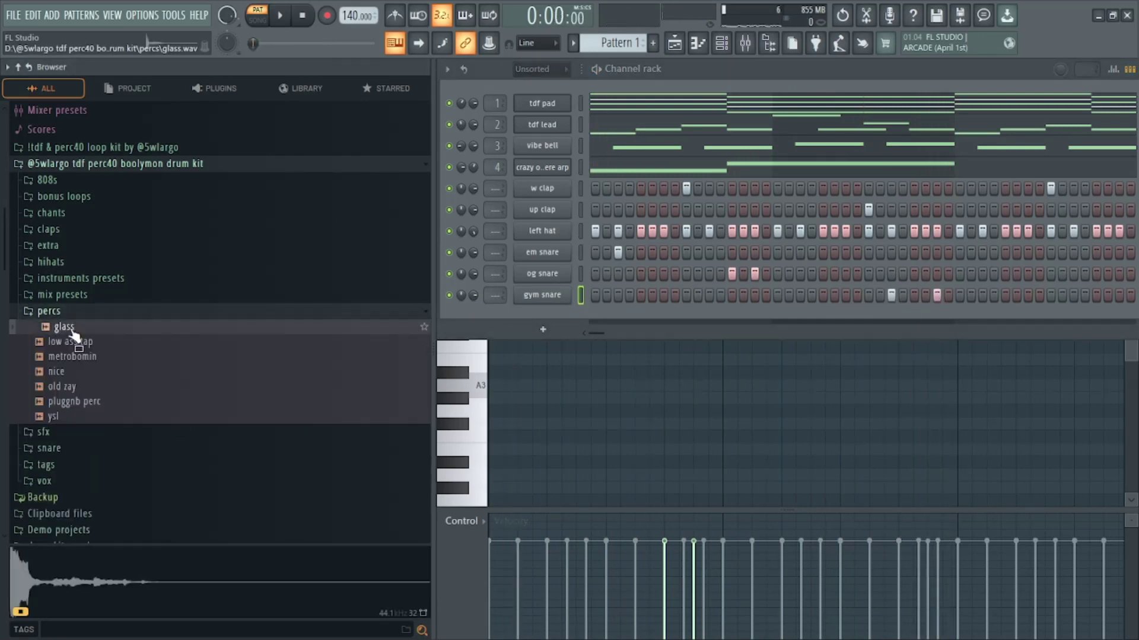
{"action": "left_click", "coordinate": [84, 344]}
{"action": "left_click", "coordinate": [77, 330]}
{"action": "left_click", "coordinate": [84, 370]}
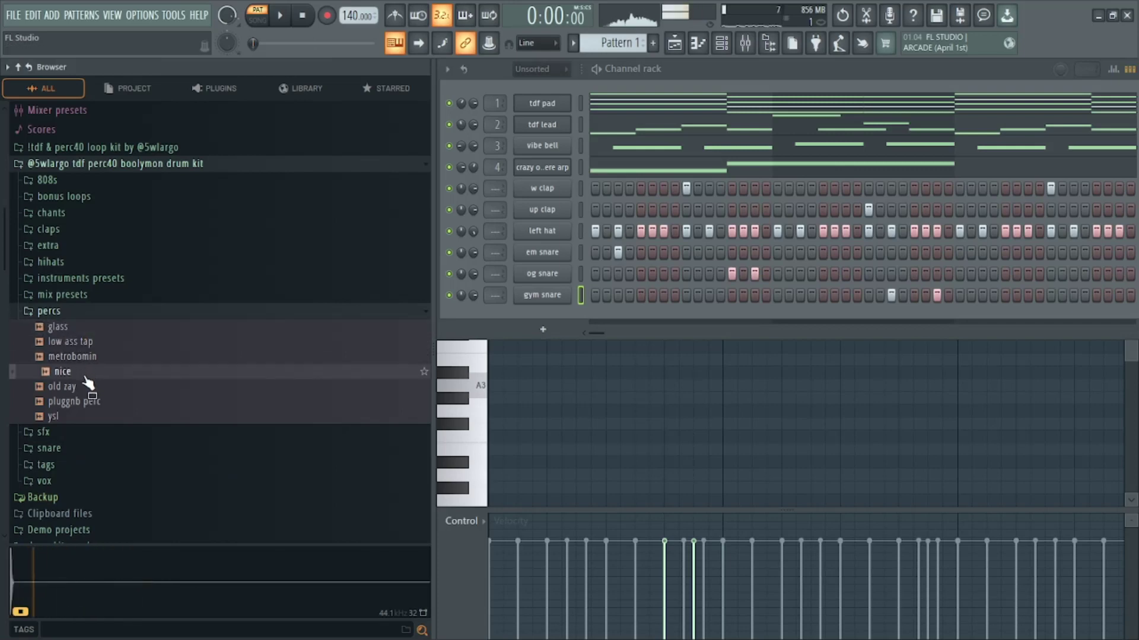
Add nice as a new channel, draw C5 notes on steps 12 to 16 of bar 2 and play the pattern.
{"action": "left_click_drag", "start_coordinate": [86, 379], "coordinate": [544, 318]}
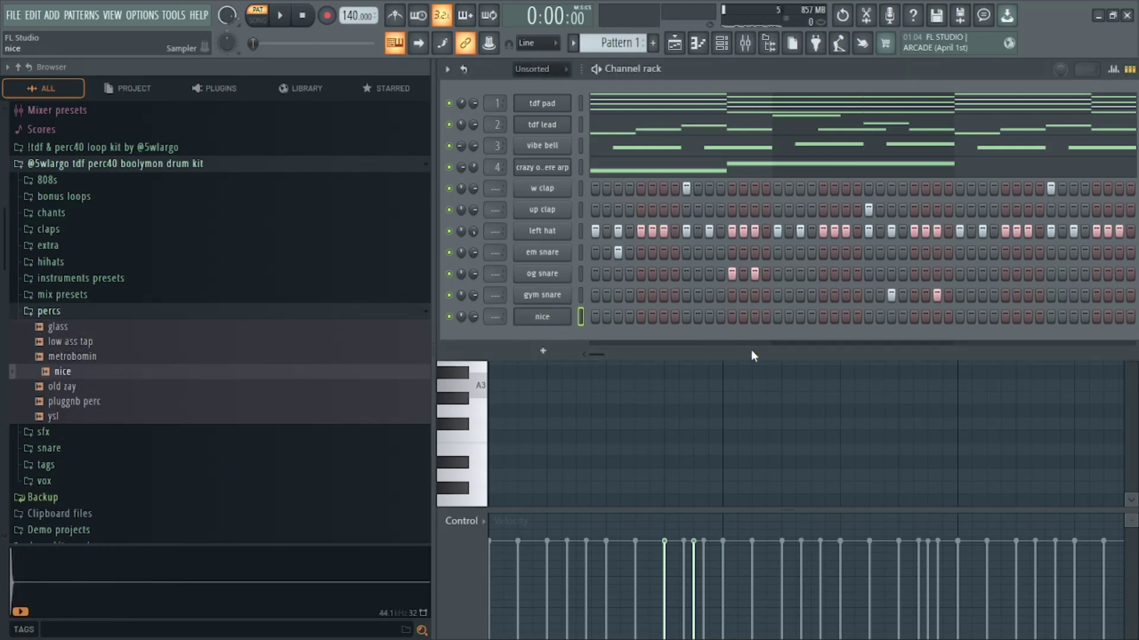
{"action": "key", "text": "F7"}
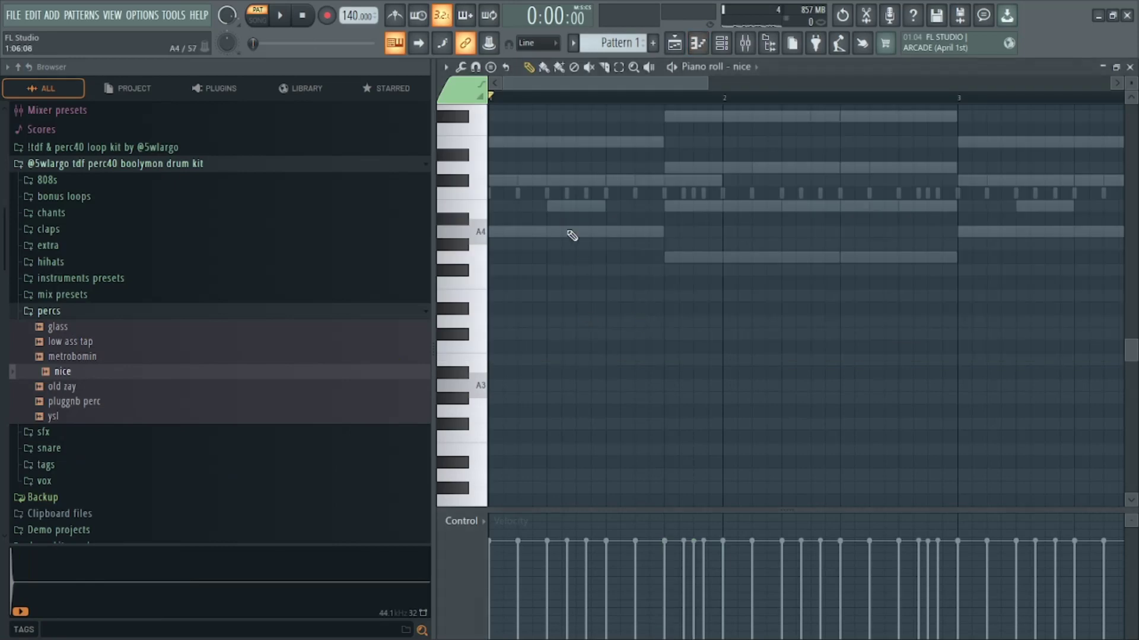
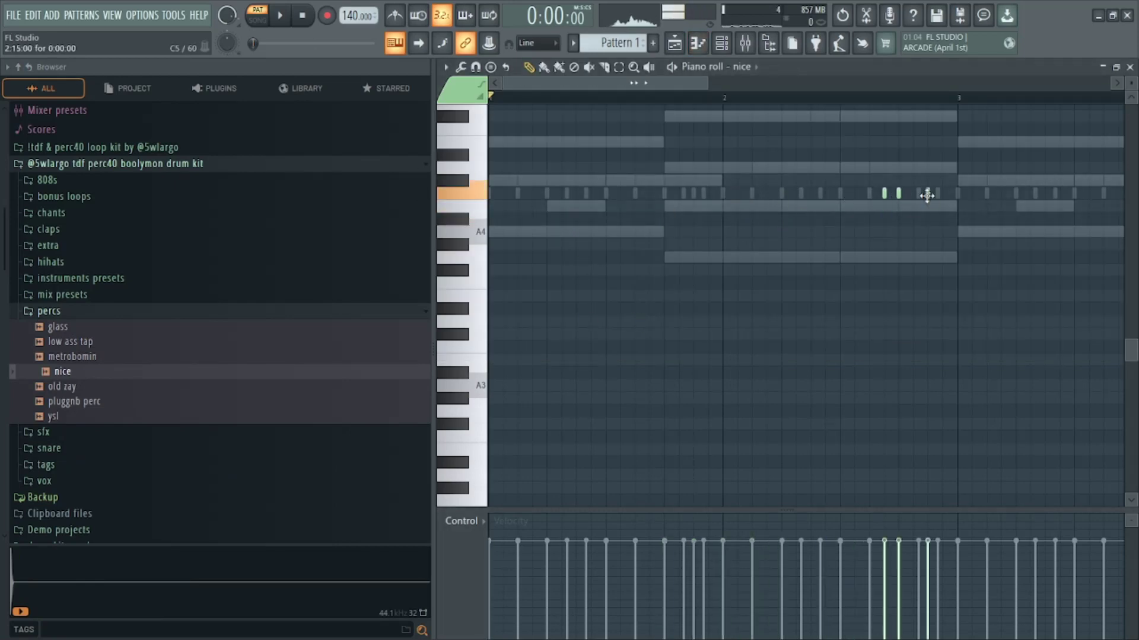
{"action": "key", "text": "space"}
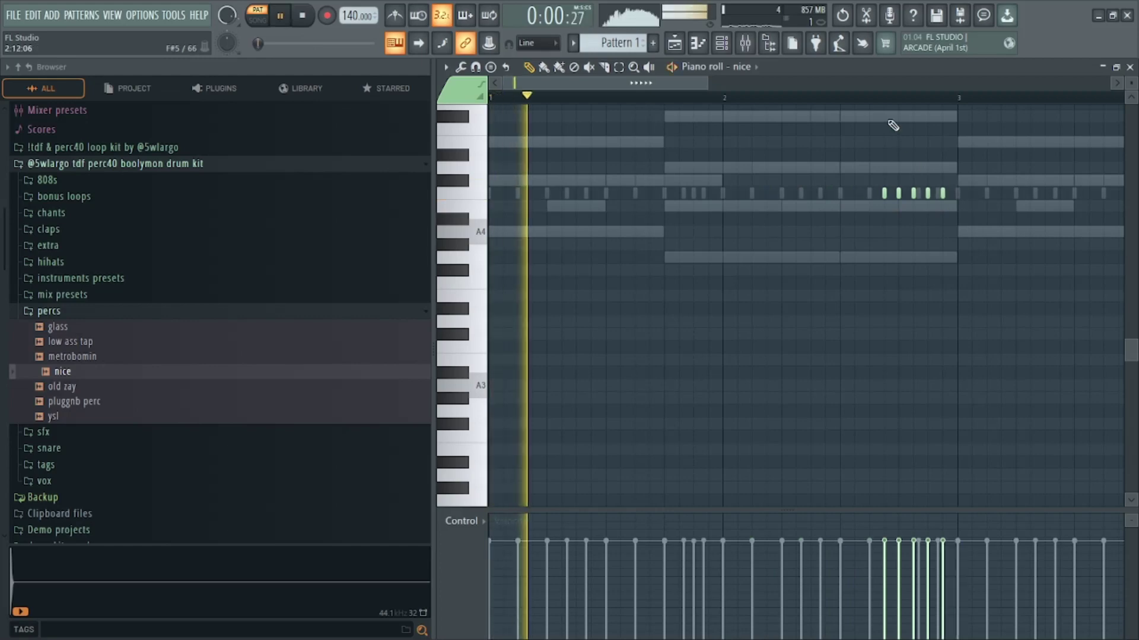
Remove the nice note on step 12 of bar 2 and duplicate the remaining four notes into bars 3 and 4.
{"action": "scroll", "coordinate": [876, 101], "scroll_direction": "down", "scroll_amount": 2}
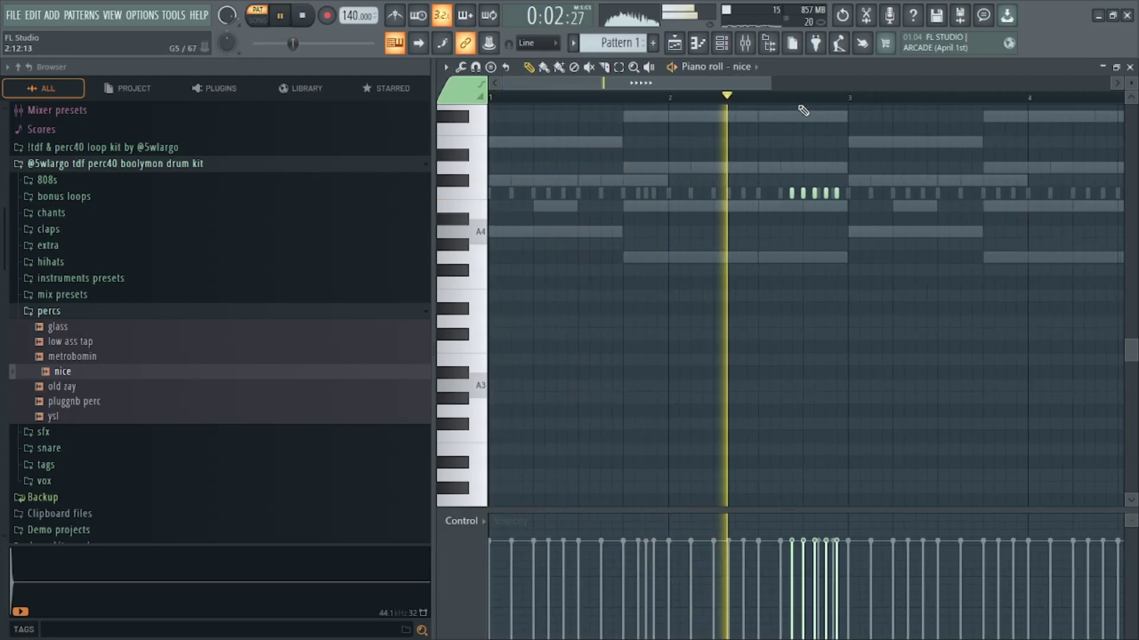
{"action": "scroll", "coordinate": [808, 101], "scroll_direction": "up", "scroll_amount": 1}
{"action": "key", "text": "space"}
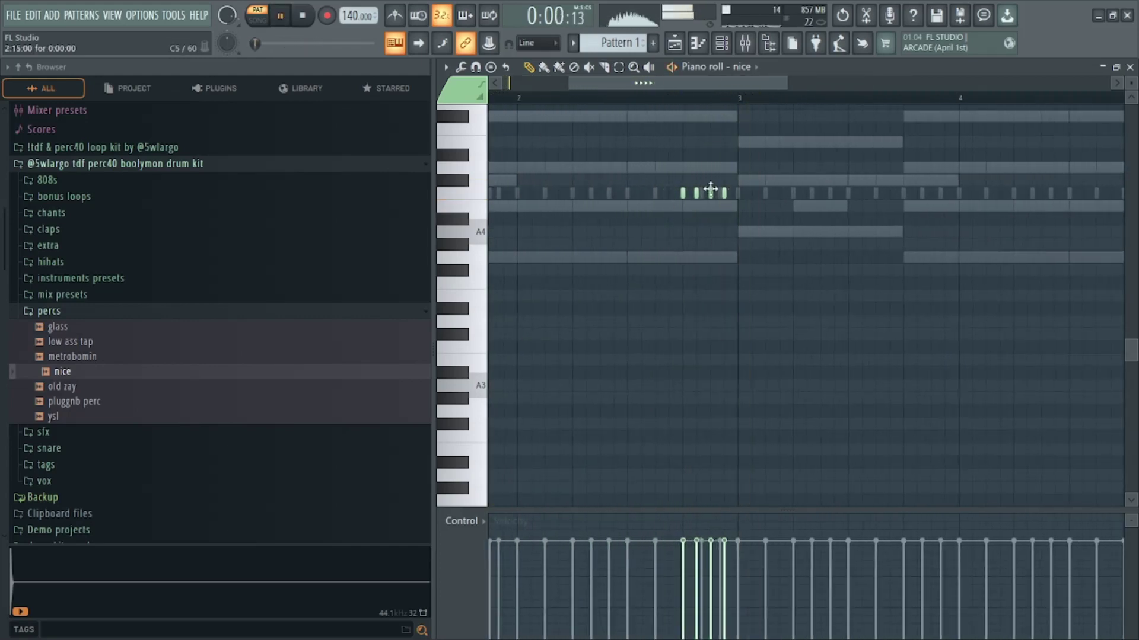
{"action": "scroll", "coordinate": [741, 104], "scroll_direction": "down", "scroll_amount": 2}
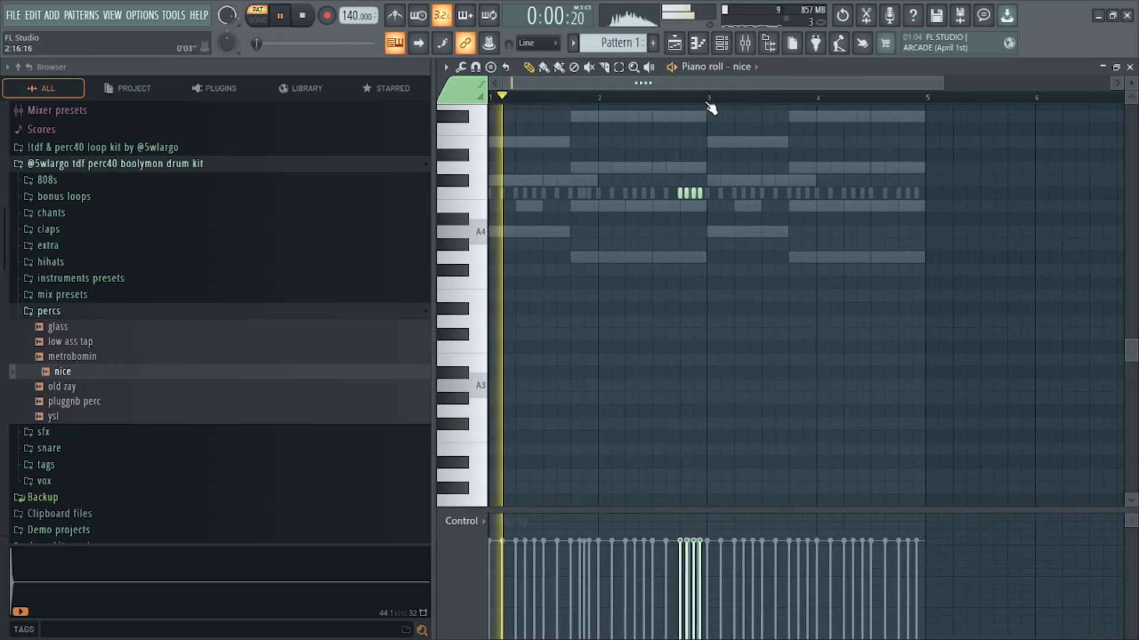
{"action": "left_click_drag", "start_coordinate": [716, 105], "coordinate": [490, 101]}
{"action": "key", "text": "ctrl+b"}
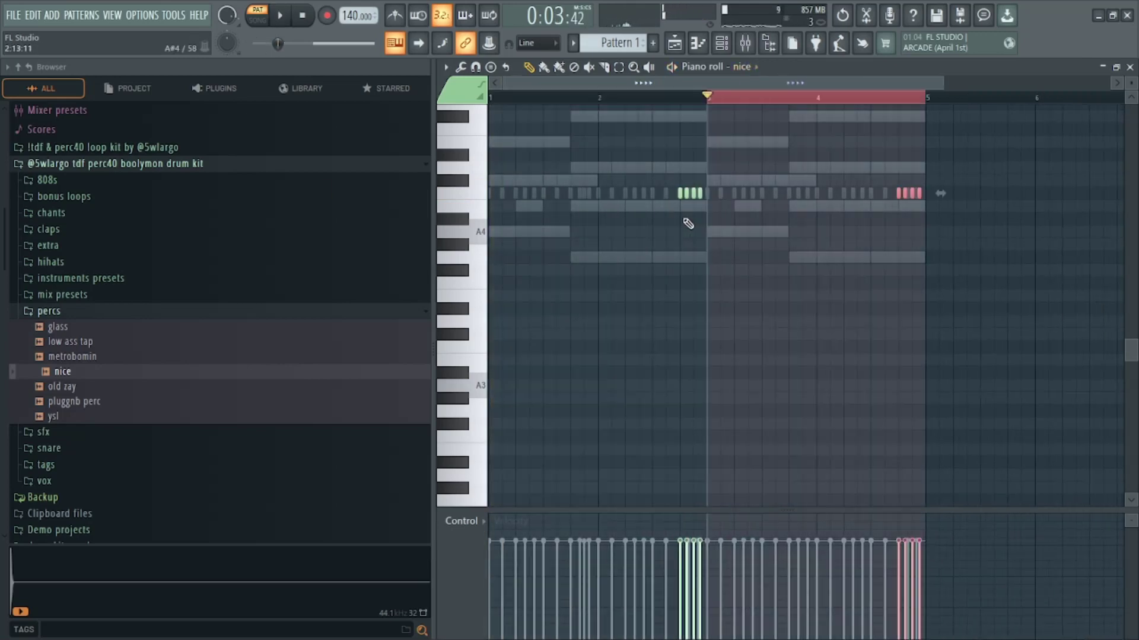
{"action": "left_click", "coordinate": [743, 103]}
{"action": "key", "text": "space"}
Duplicate the em snare note from bars 1 and 2 into bars 3 and 4 and play the pattern.
{"action": "left_click", "coordinate": [721, 42]}
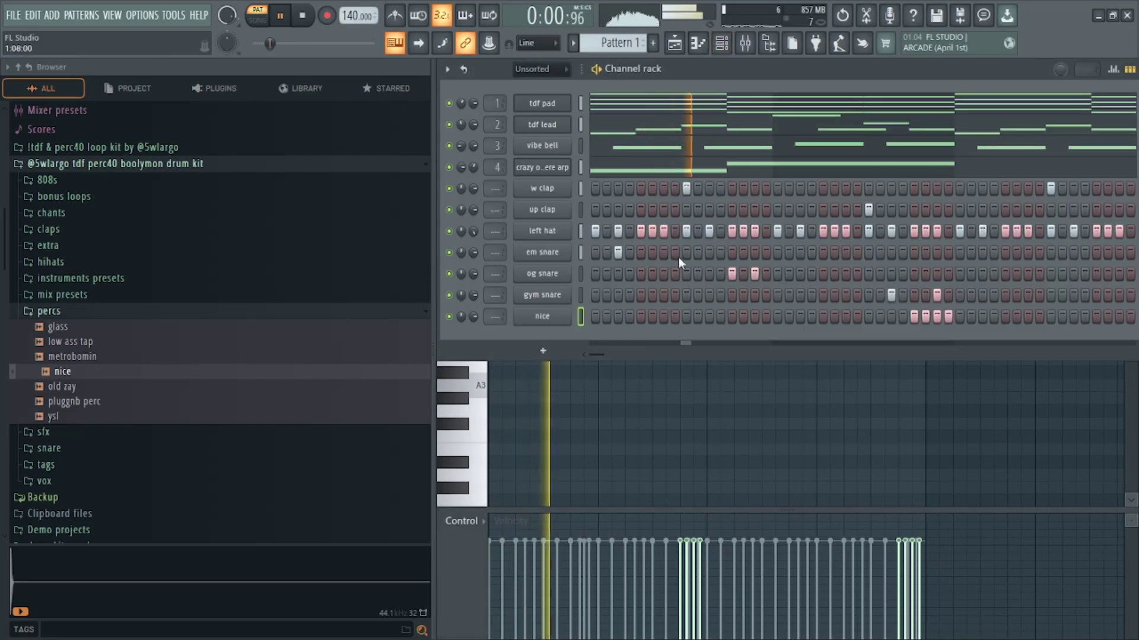
{"action": "left_click", "coordinate": [578, 252]}
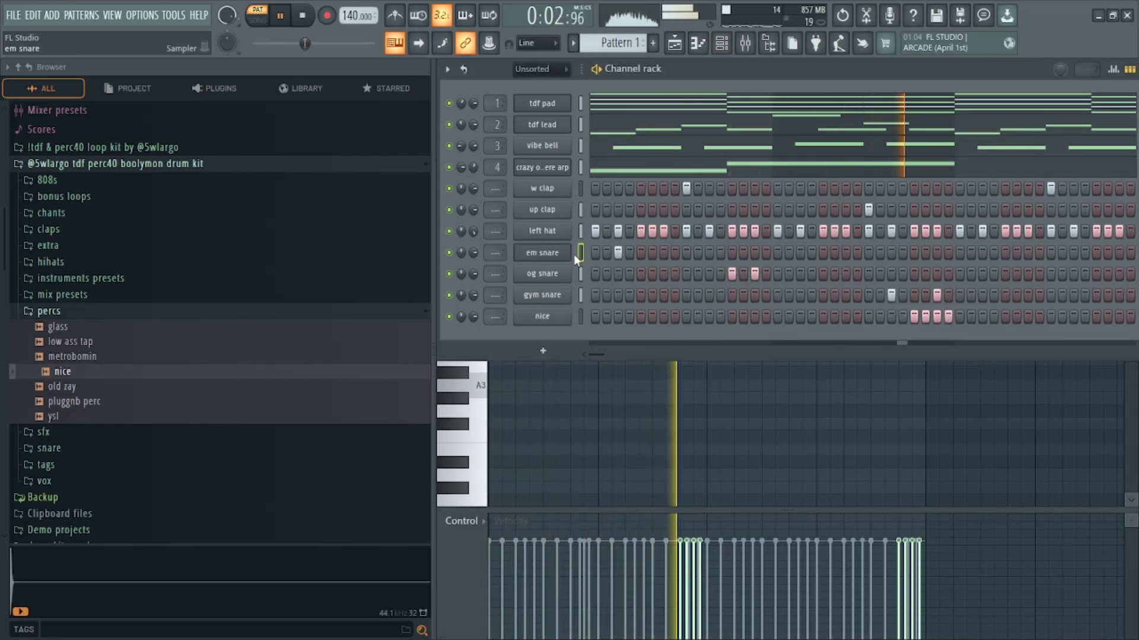
{"action": "key", "text": "F7"}
{"action": "left_click_drag", "start_coordinate": [724, 106], "coordinate": [183, 109]}
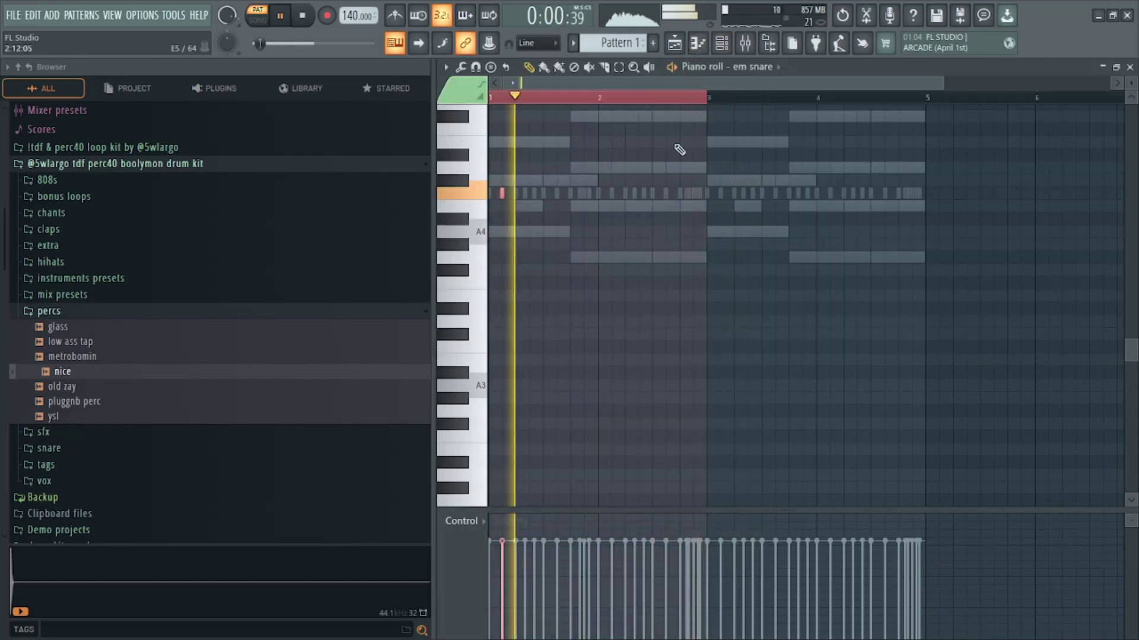
{"action": "key", "text": "ctrl+b"}
{"action": "key", "text": "space"}
{"action": "left_click", "coordinate": [748, 106]}
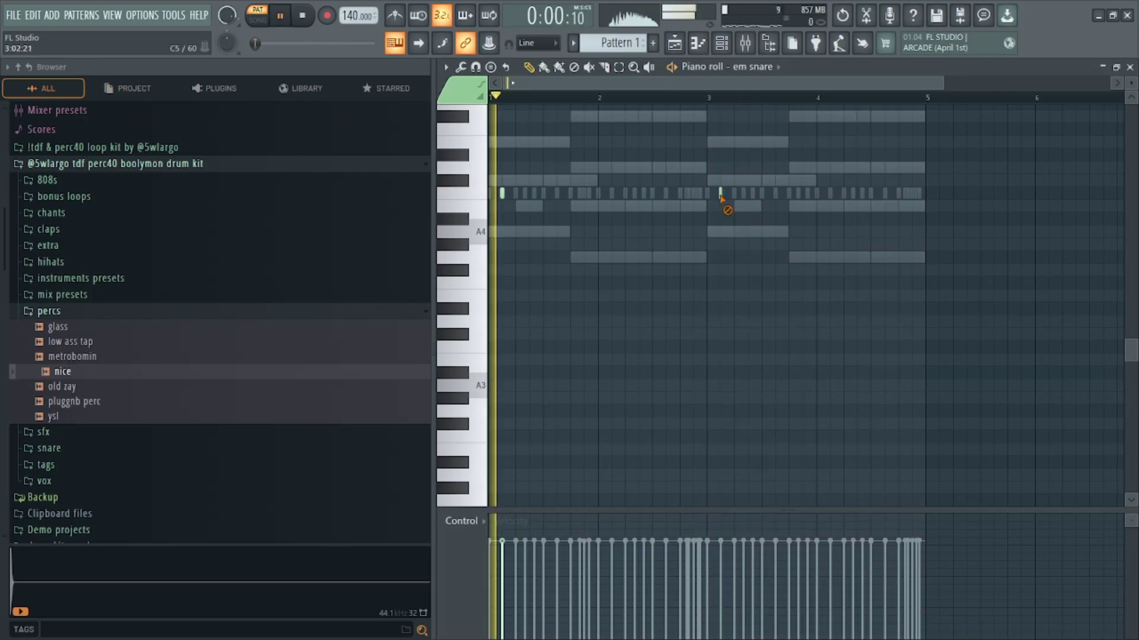
Collapse the percs folder and audition the baaaa and aye samples in the vox folder alongside the pattern.
{"action": "left_click", "coordinate": [721, 43]}
{"action": "left_click", "coordinate": [62, 314]}
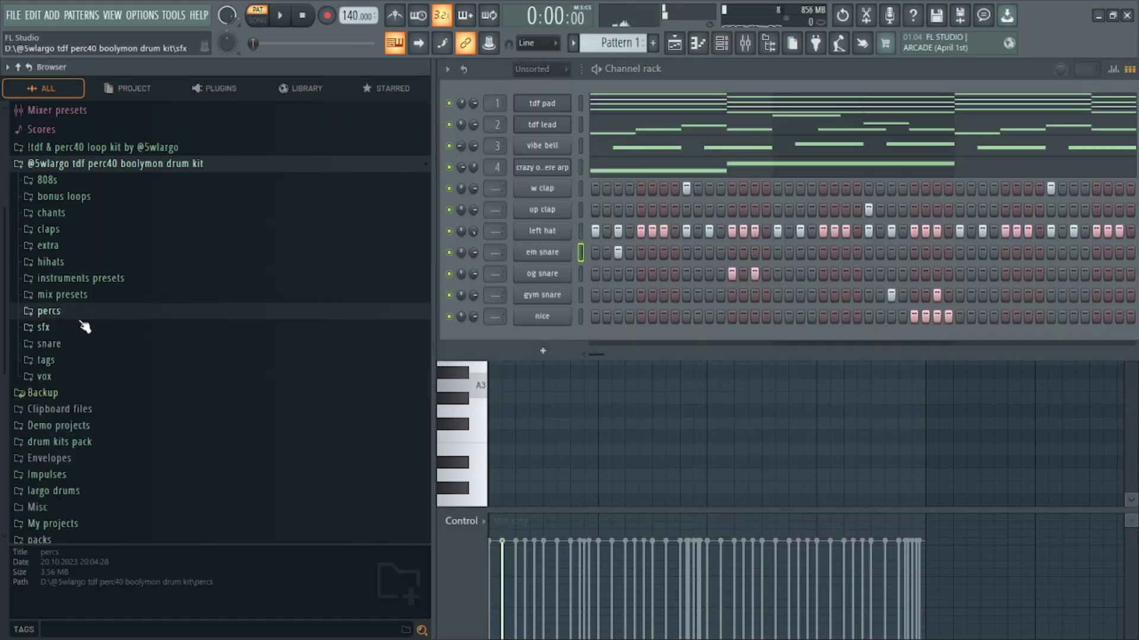
{"action": "left_click", "coordinate": [70, 377]}
{"action": "left_click", "coordinate": [71, 394]}
{"action": "left_click", "coordinate": [81, 410]}
{"action": "key", "text": "space"}
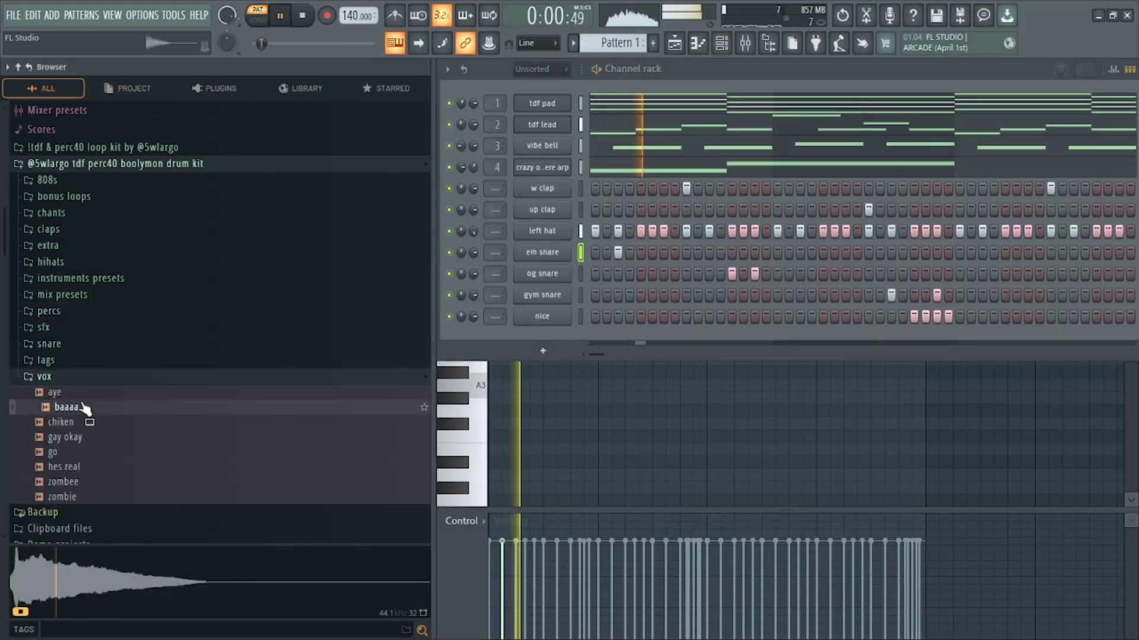
{"action": "key", "text": "space"}
{"action": "left_click", "coordinate": [77, 396]}
{"action": "key", "text": "space"}
Add aye as a new channel, place a hit on step 5 and play the pattern.
{"action": "left_click_drag", "start_coordinate": [79, 403], "coordinate": [412, 380]}
{"action": "key", "text": "space"}
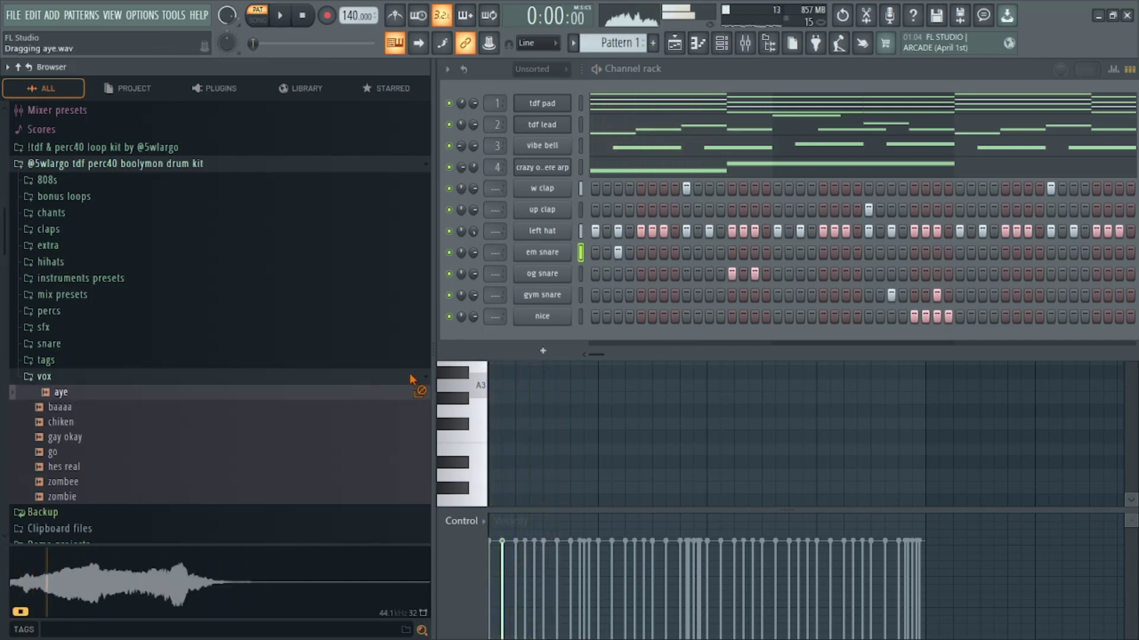
{"action": "left_click_drag", "start_coordinate": [535, 340], "coordinate": [649, 336]}
{"action": "key", "text": "space"}
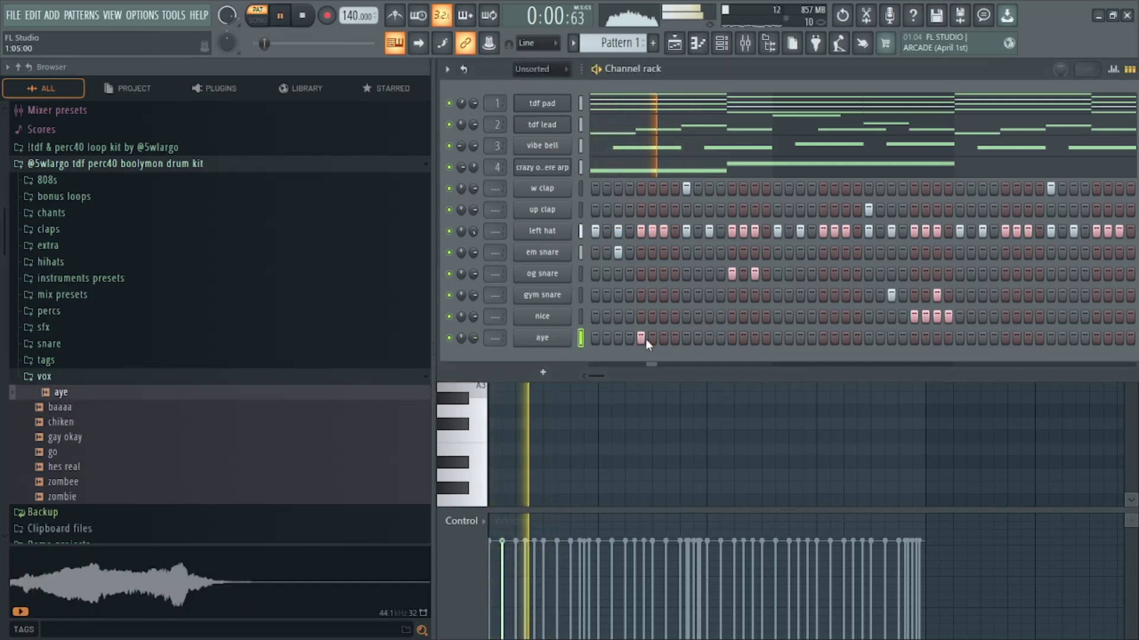
{"action": "key", "text": "space"}
Audition hes real and zombee, add hes real as a new channel and place its hit on step 17 while playing.
{"action": "left_click", "coordinate": [116, 472]}
{"action": "left_click", "coordinate": [96, 487]}
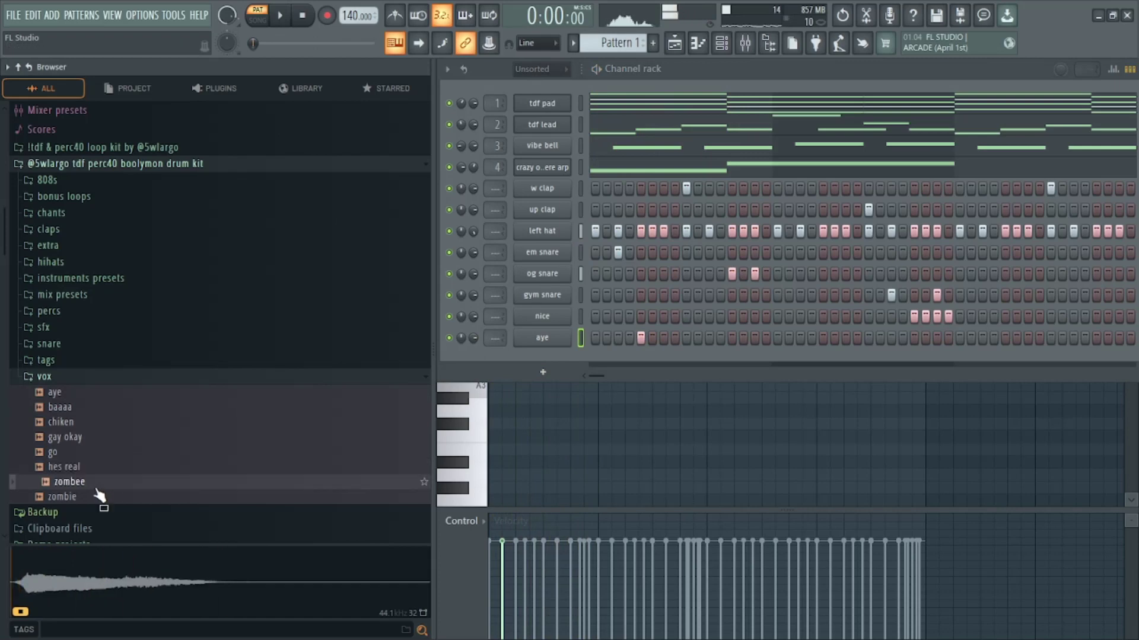
{"action": "left_click", "coordinate": [101, 472]}
{"action": "left_click_drag", "start_coordinate": [575, 355], "coordinate": [748, 360]}
{"action": "key", "text": "space"}
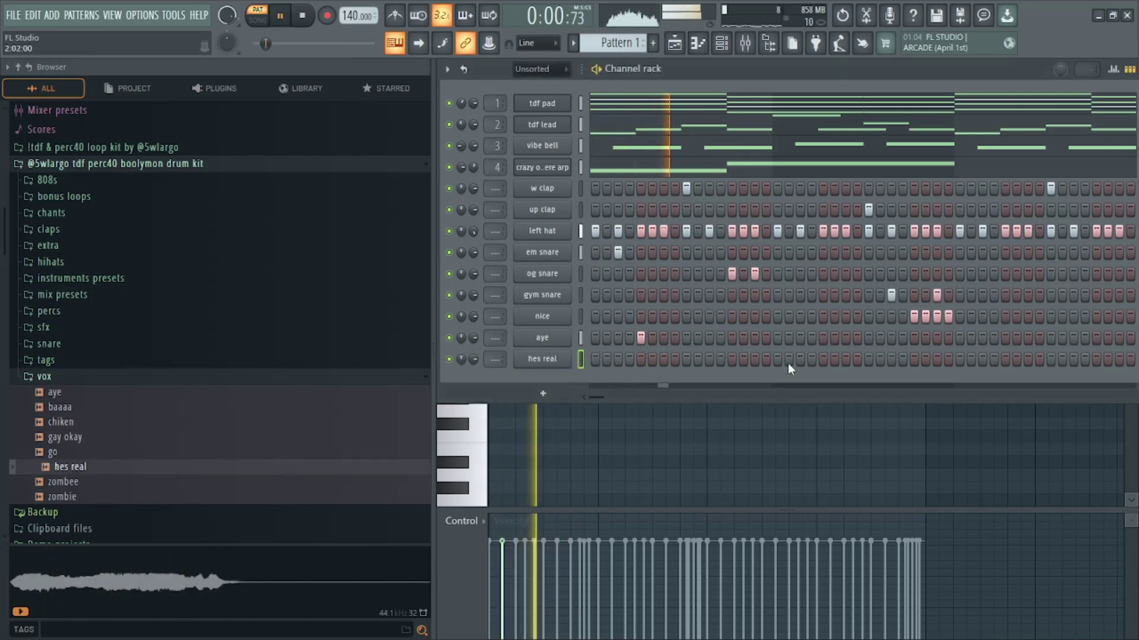
{"action": "left_click", "coordinate": [777, 359]}
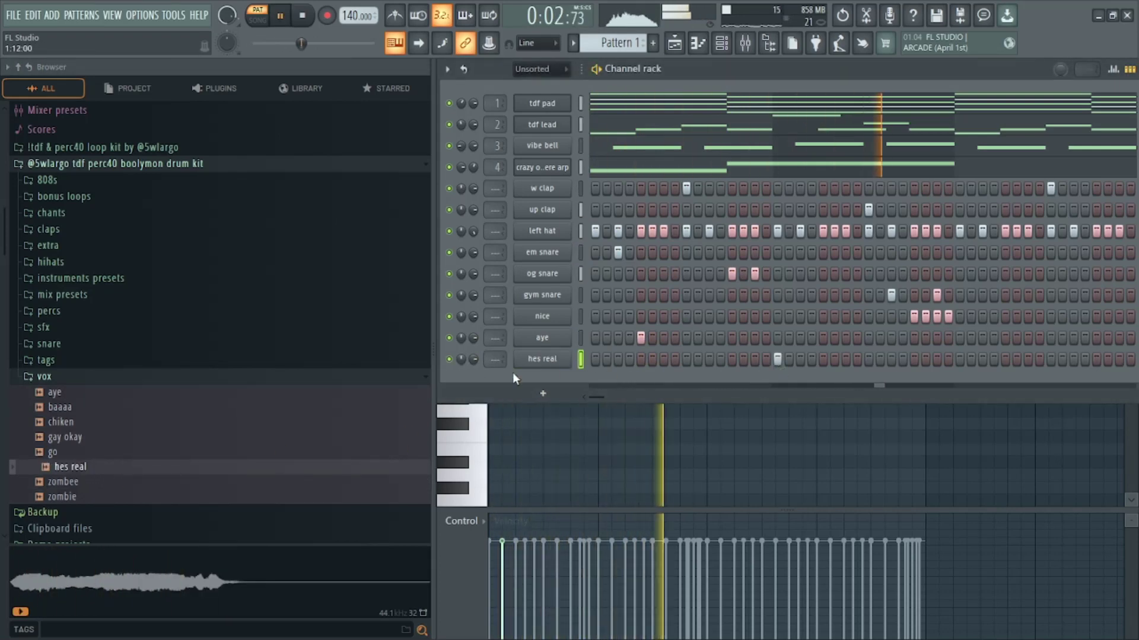
{"action": "left_click", "coordinate": [537, 358]}
{"action": "left_click", "coordinate": [753, 356]}
{"action": "left_click", "coordinate": [912, 207]}
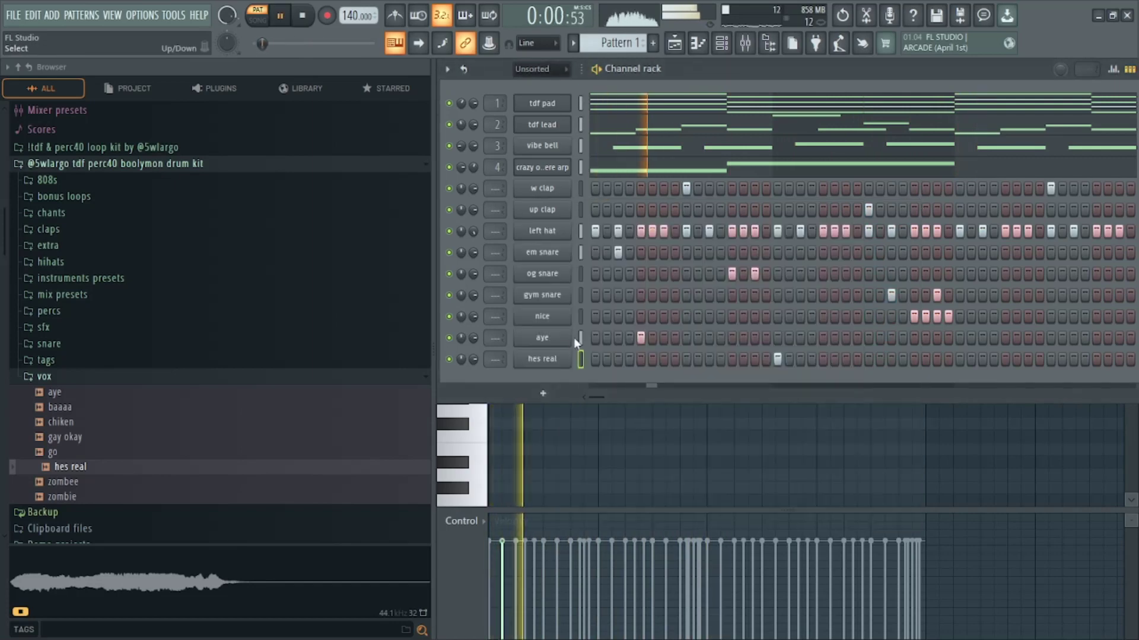
Duplicate the aye note from bars 1 and 2 into bars 3 and 4.
{"action": "key", "text": "F7"}
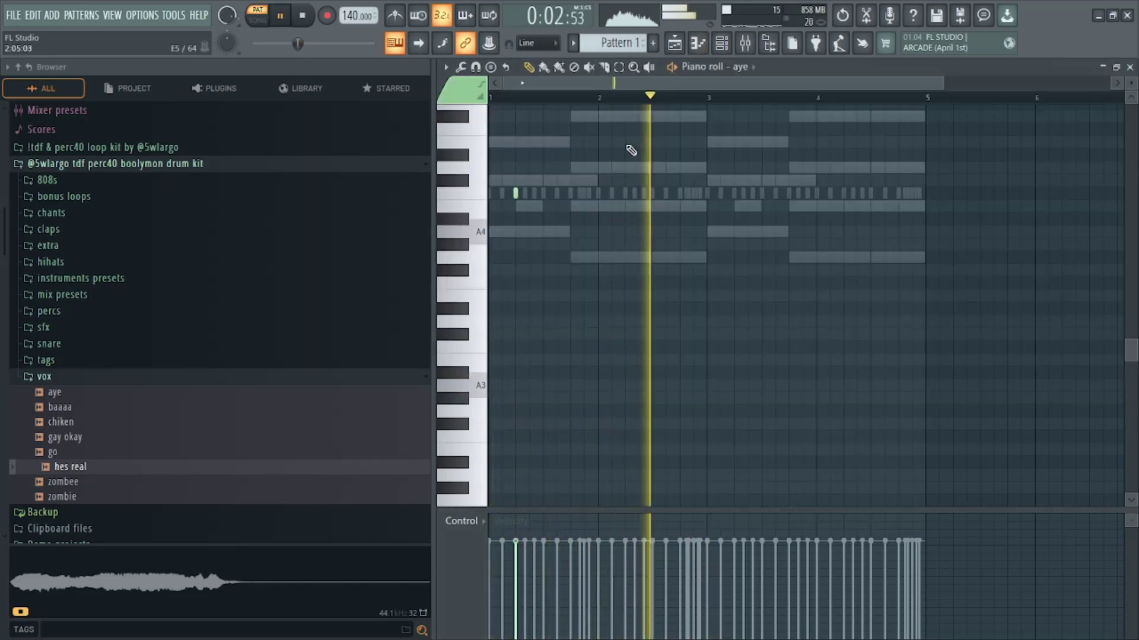
{"action": "left_click_drag", "start_coordinate": [706, 99], "coordinate": [188, 107]}
{"action": "key", "text": "ctrl+b"}
{"action": "key", "text": "space"}
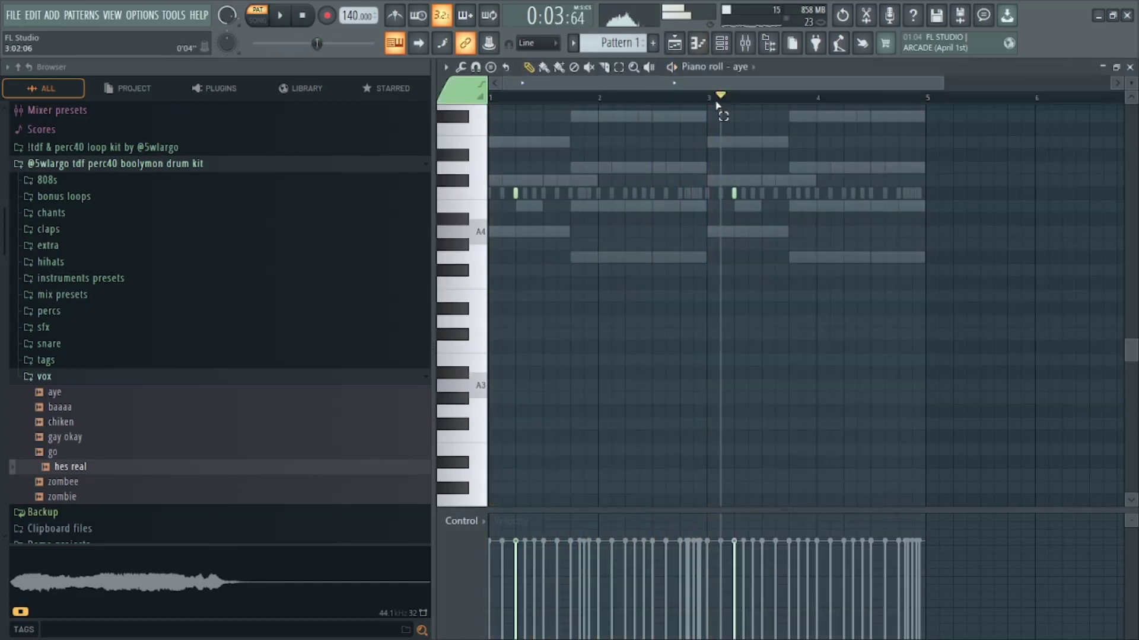
Audition the remaining vox samples, add go as a new channel and draw its C5 note on step 13 of bar 3.
{"action": "key", "text": "F6"}
{"action": "left_click", "coordinate": [67, 439]}
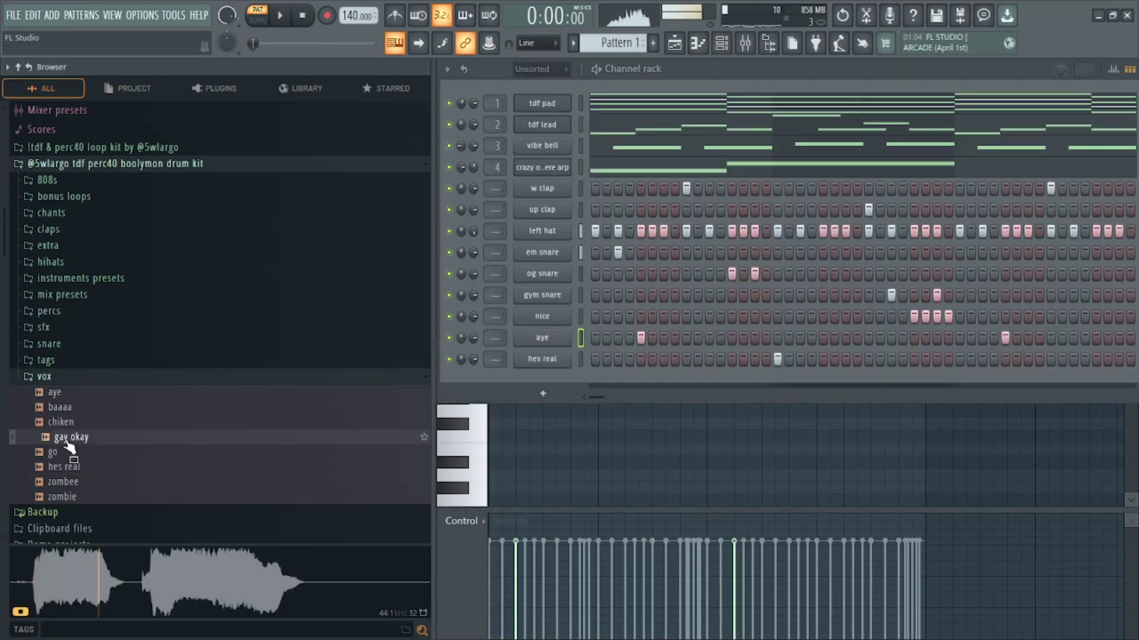
{"action": "left_click_drag", "start_coordinate": [73, 453], "coordinate": [99, 458]}
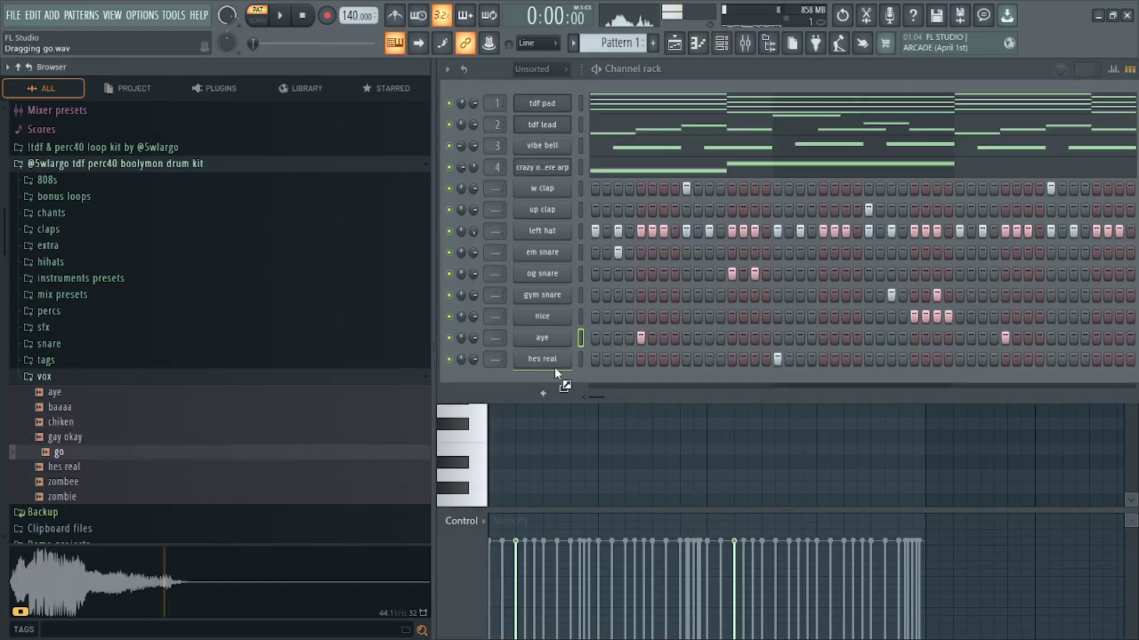
{"action": "left_click_drag", "start_coordinate": [555, 369], "coordinate": [559, 389]}
{"action": "key", "text": "F6"}
{"action": "key", "text": "space"}
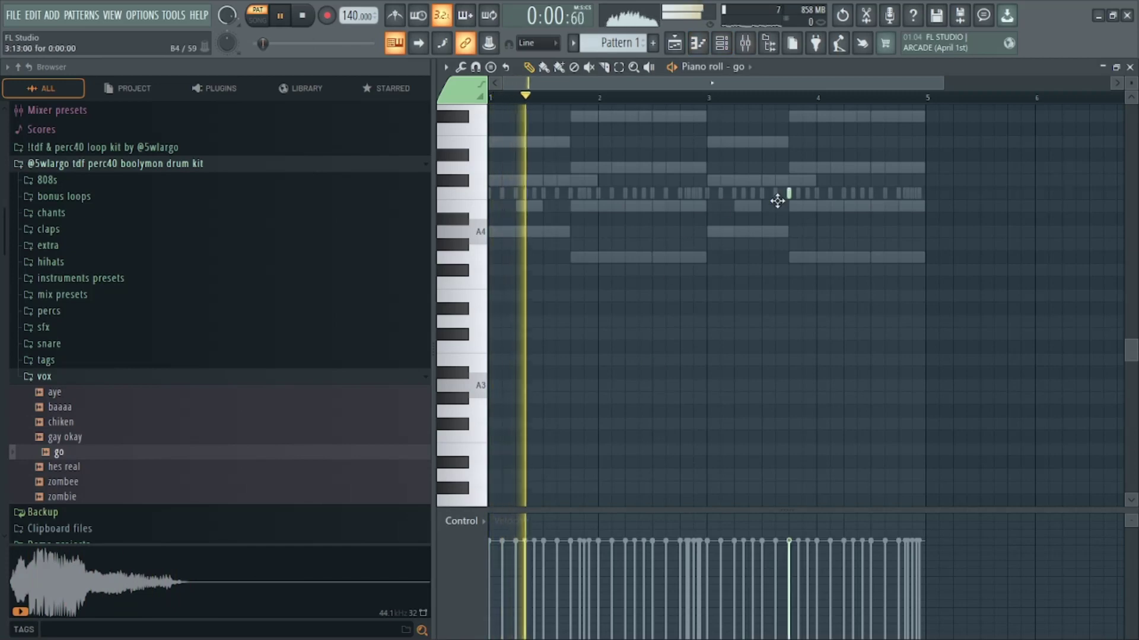
Play the pattern and move the go note to step 3 of bar 4.
{"action": "scroll", "coordinate": [781, 98], "scroll_direction": "up", "scroll_amount": 3}
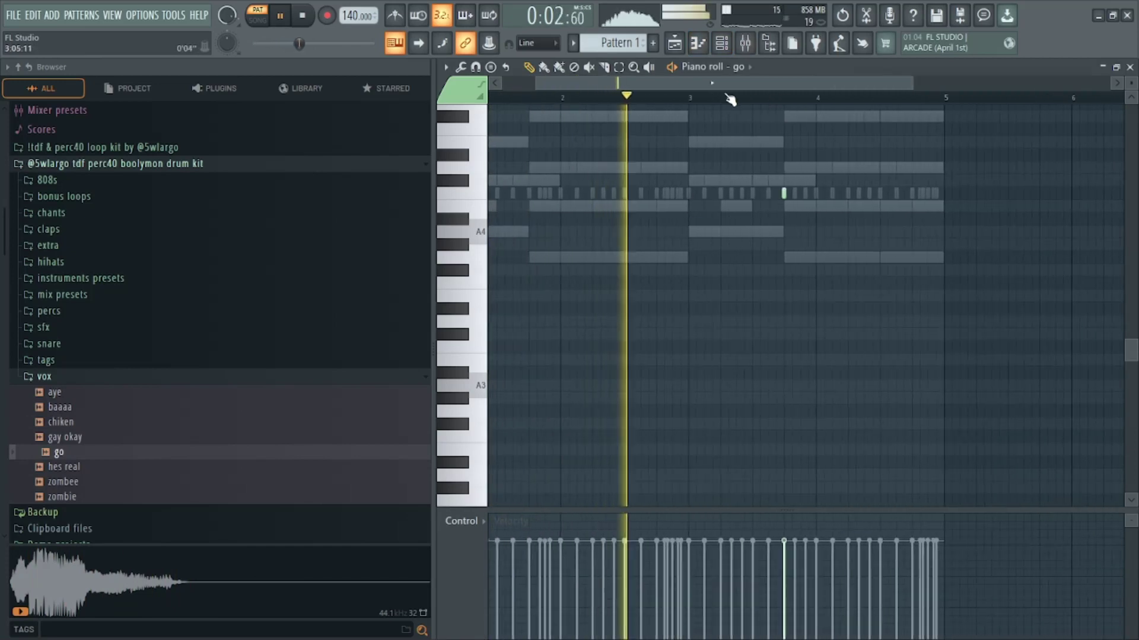
{"action": "scroll", "coordinate": [797, 100], "scroll_direction": "down", "scroll_amount": 2}
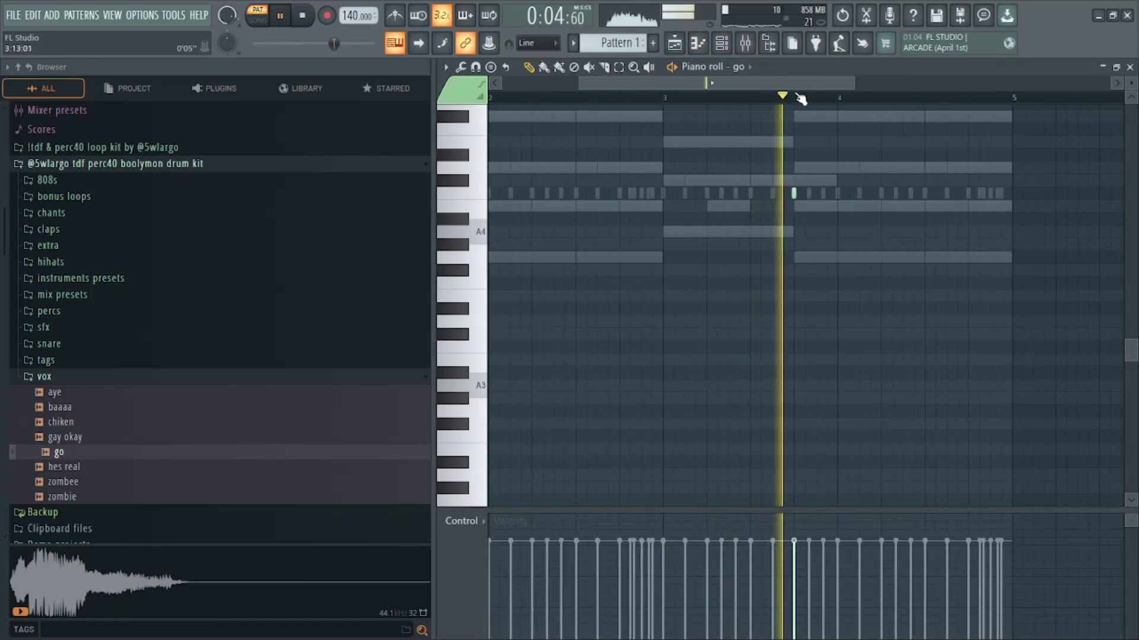
{"action": "key", "text": "space"}
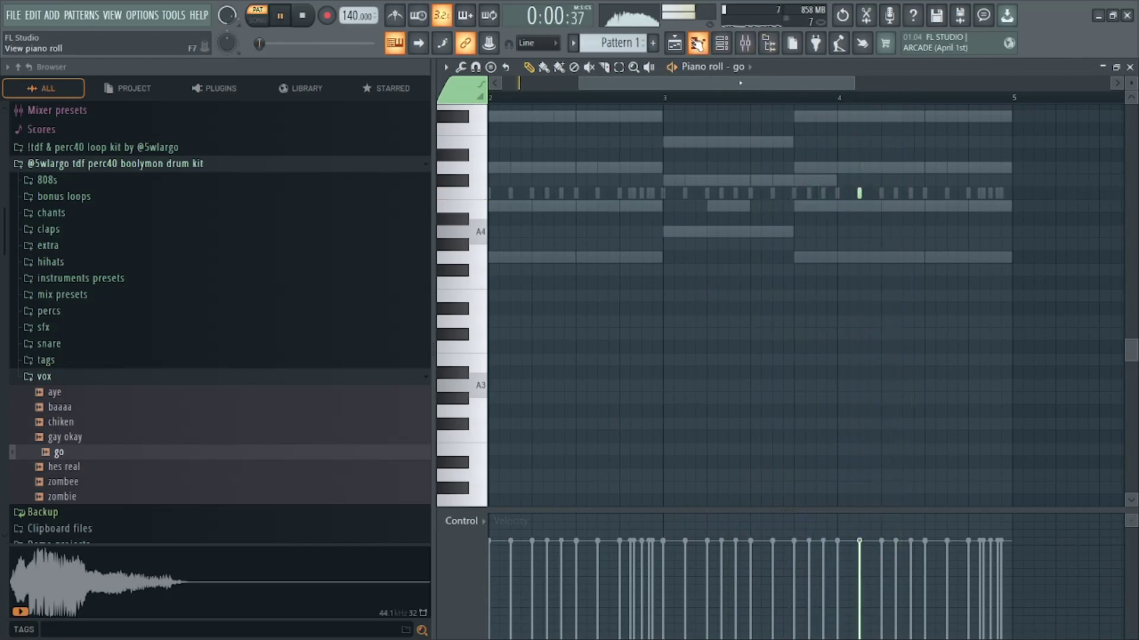
{"action": "left_click", "coordinate": [720, 42]}
{"action": "key", "text": "space"}
Collapse the vox folder and audition bird 808, capfood 807 and cards 808 in the 808s folder.
{"action": "left_click", "coordinate": [86, 376]}
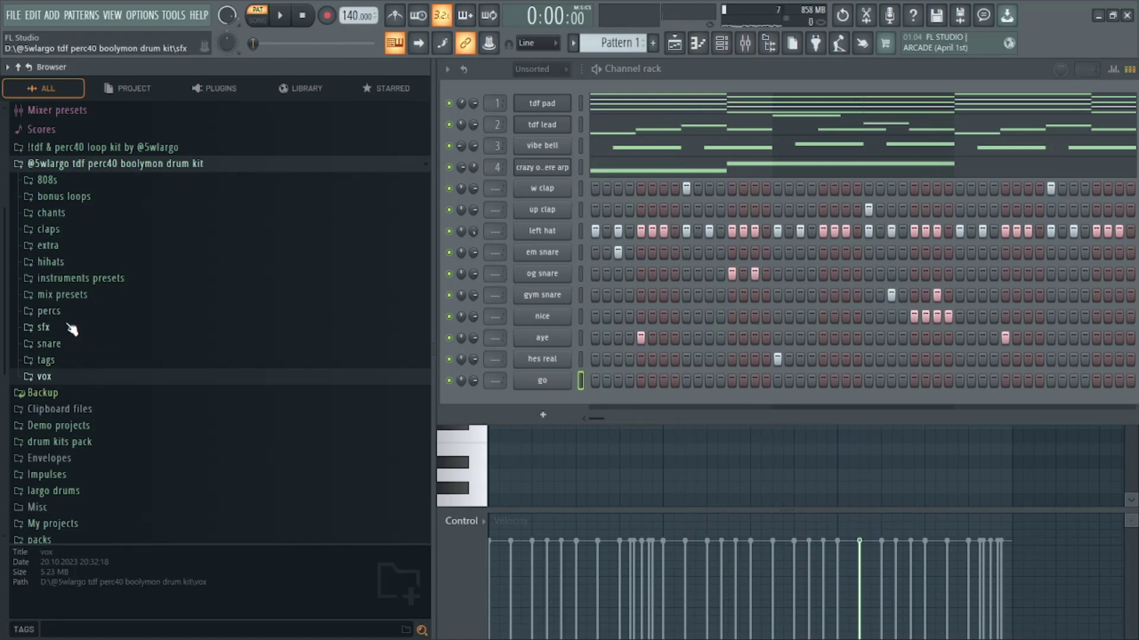
{"action": "left_click", "coordinate": [65, 214]}
{"action": "left_click", "coordinate": [66, 214]}
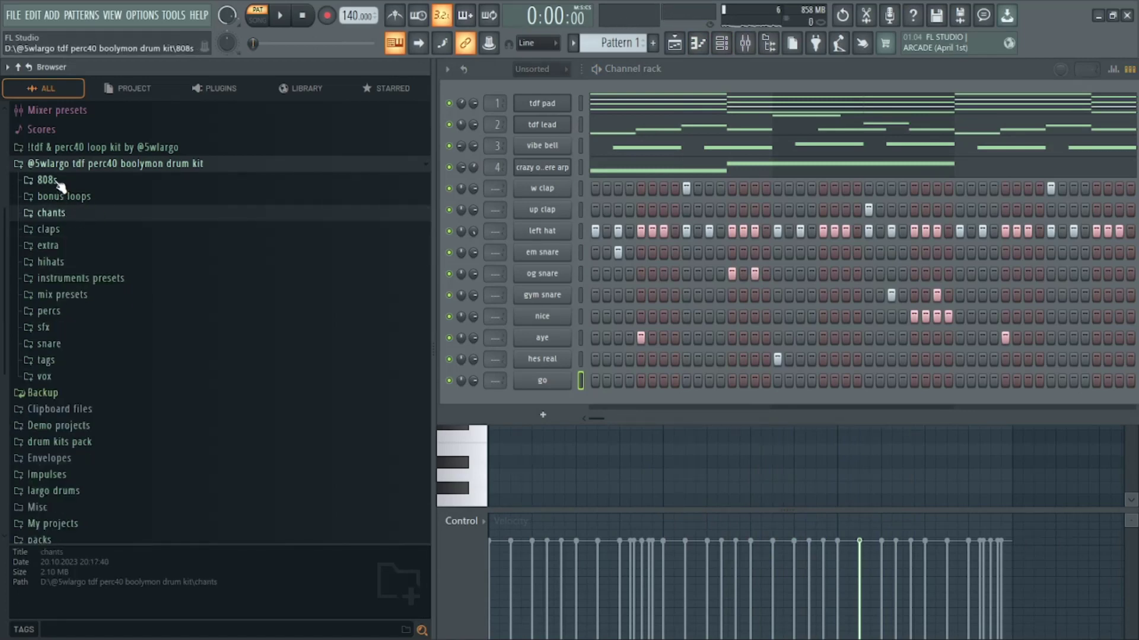
{"action": "left_click", "coordinate": [59, 181]}
{"action": "left_click", "coordinate": [69, 211]}
{"action": "left_click", "coordinate": [84, 226]}
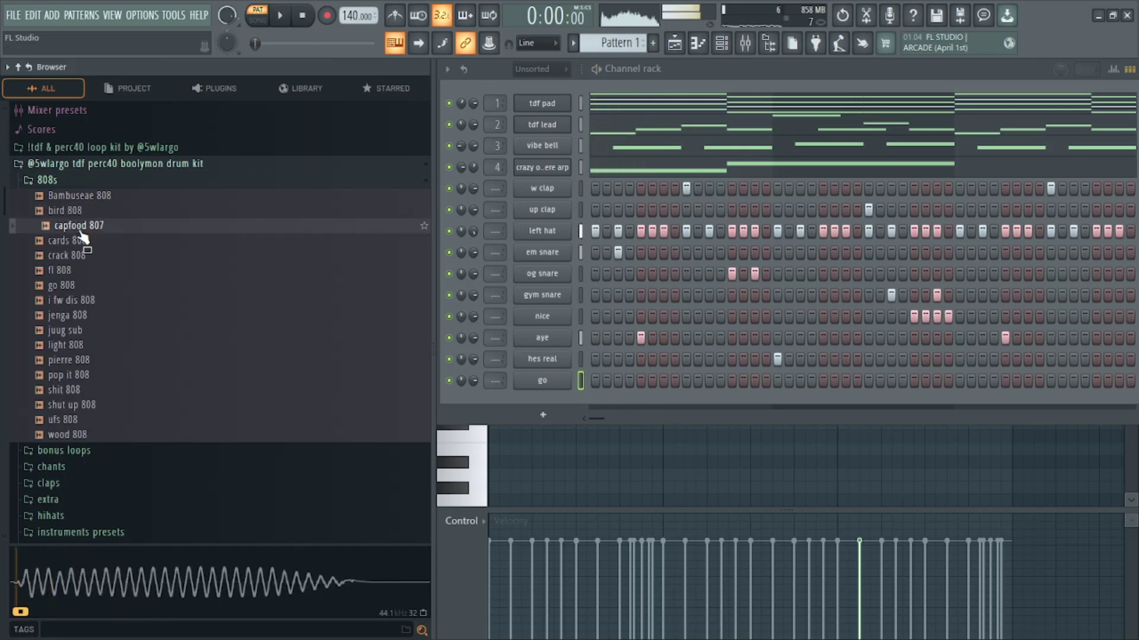
{"action": "left_click", "coordinate": [80, 241]}
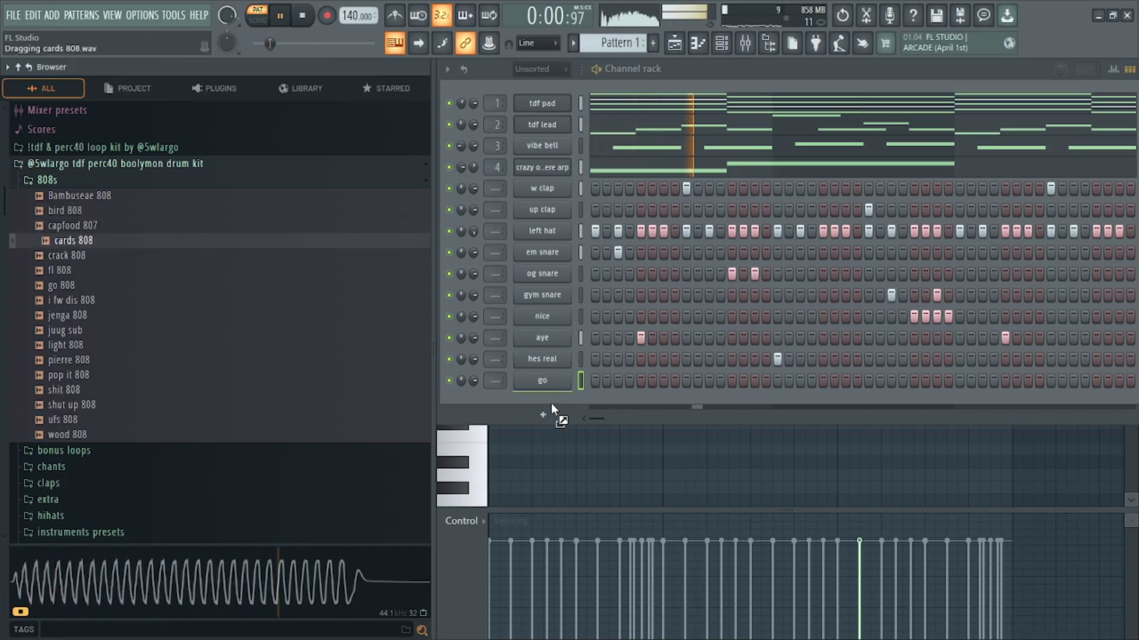
Add cards 808 as a new channel and draw a three-step G#5 note at the start of bar 1.
{"action": "left_click_drag", "start_coordinate": [551, 403], "coordinate": [552, 406]}
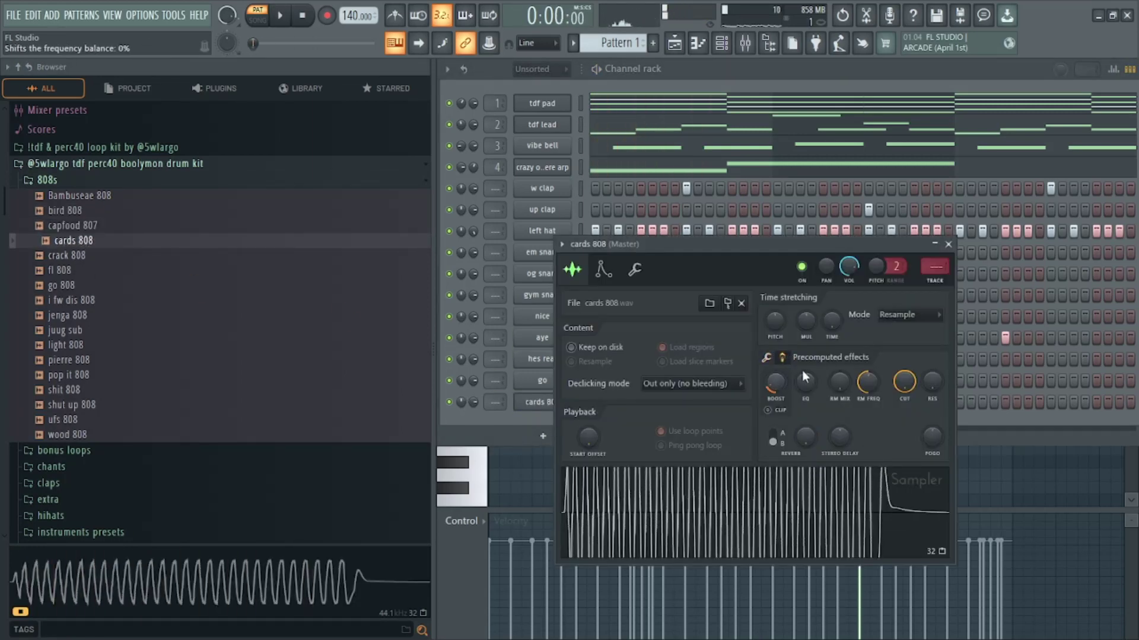
{"action": "left_click", "coordinate": [948, 244]}
{"action": "key", "text": "F7"}
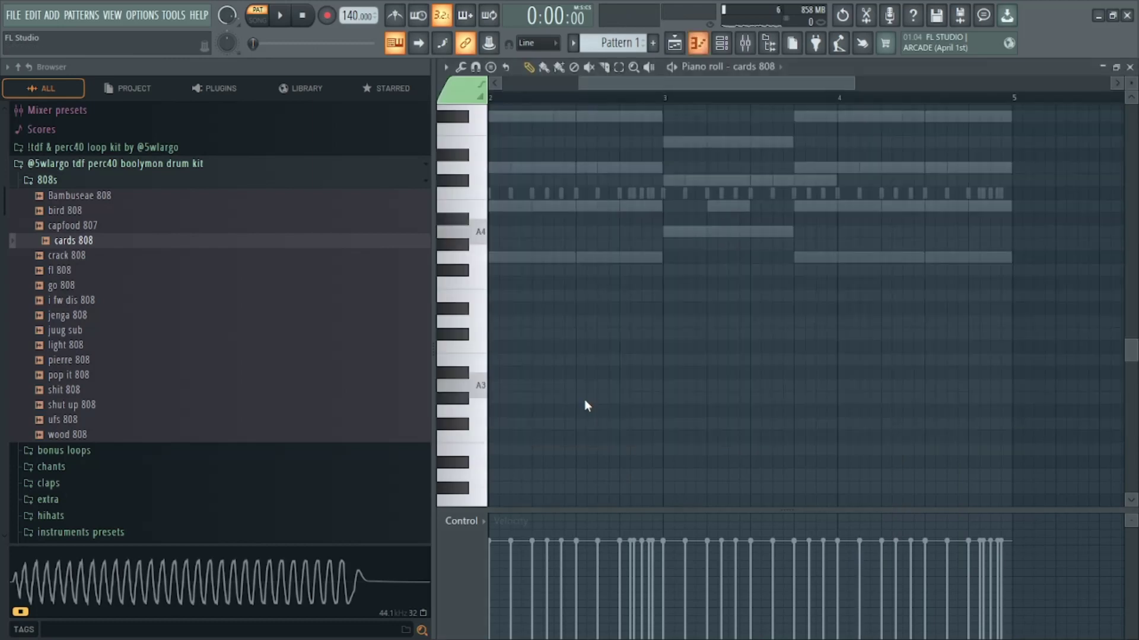
{"action": "left_click_drag", "start_coordinate": [510, 267], "coordinate": [281, 229]}
{"action": "scroll", "coordinate": [506, 318], "scroll_direction": "up", "scroll_amount": 4}
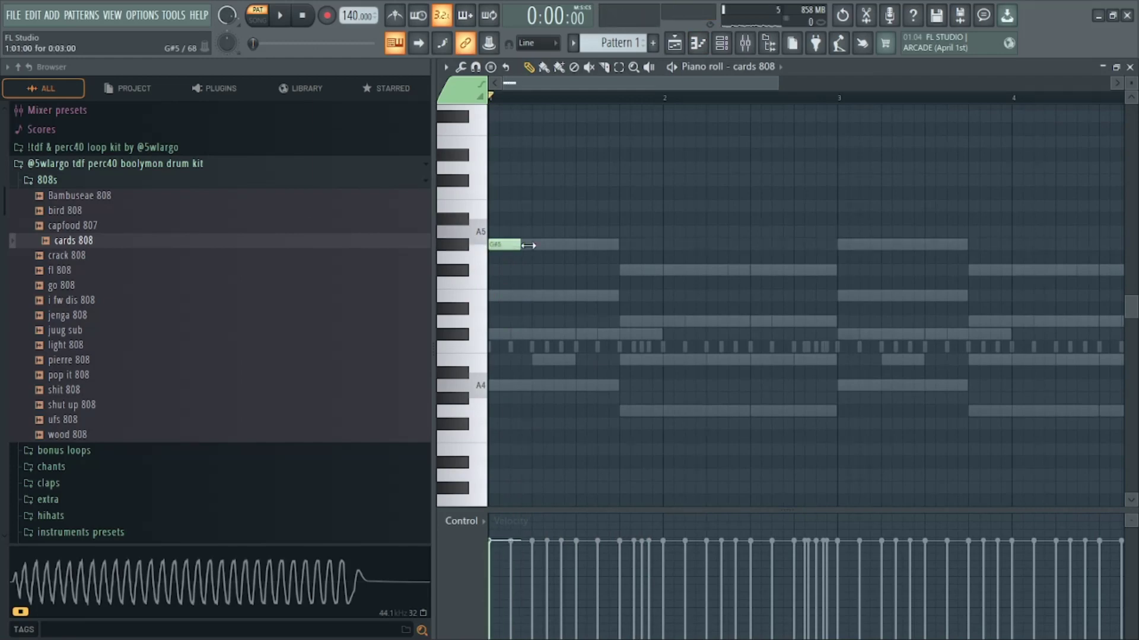
Enable the volume envelope on cards 808, raise its hold, set the decay time to 0% and lower the sustain.
{"action": "left_click", "coordinate": [721, 43]}
{"action": "left_click", "coordinate": [547, 404]}
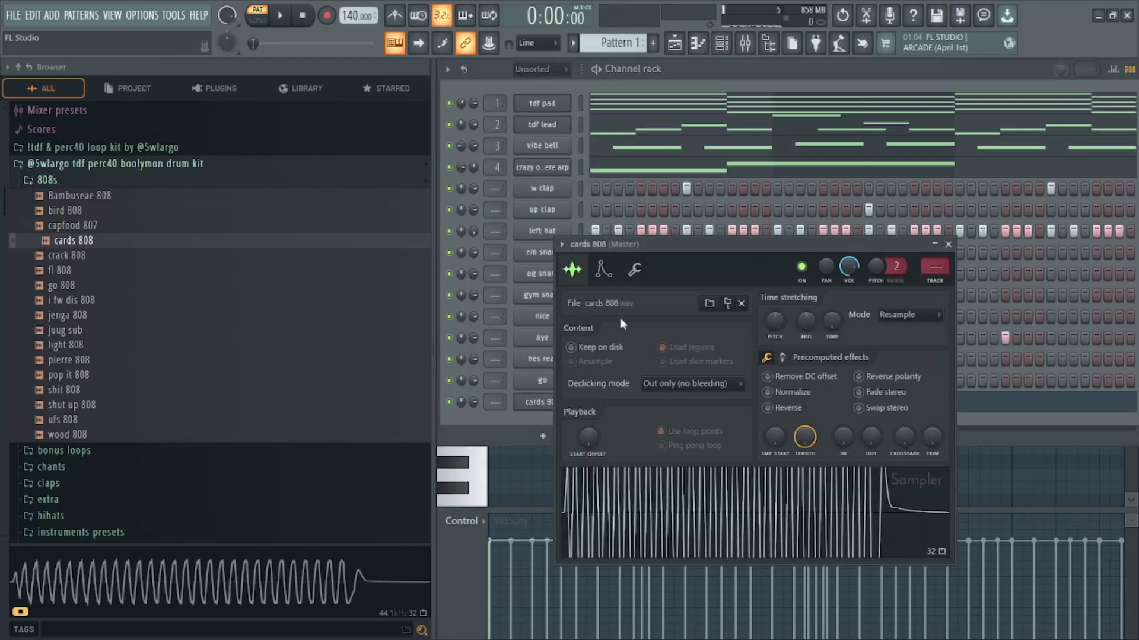
{"action": "left_click", "coordinate": [603, 269]}
{"action": "left_click_drag", "start_coordinate": [624, 410], "coordinate": [649, 457]}
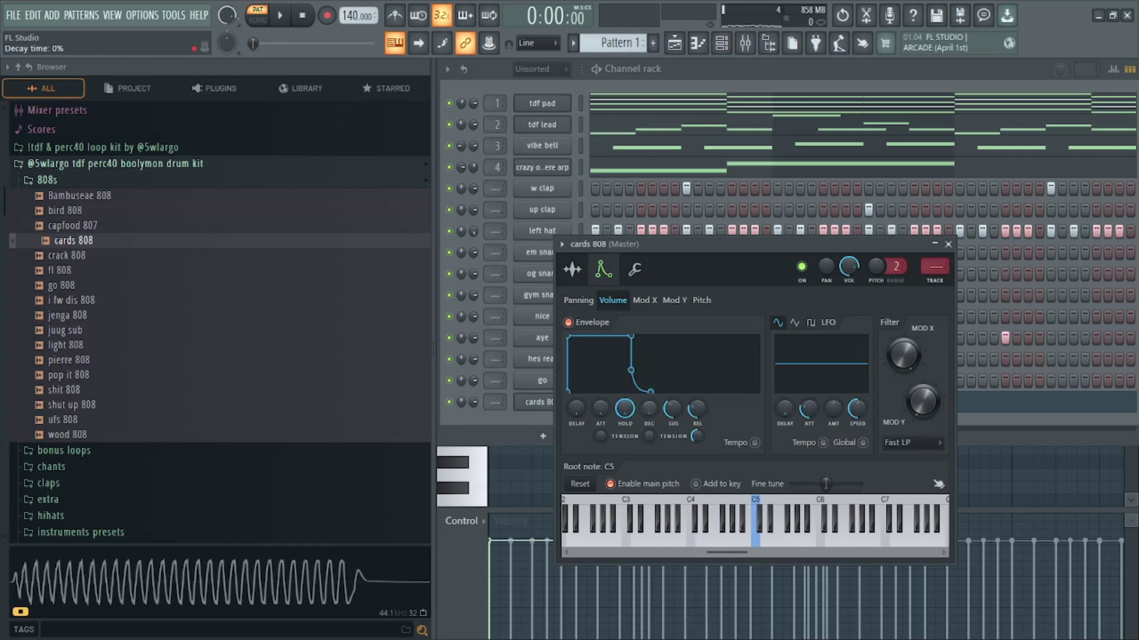
{"action": "left_click_drag", "start_coordinate": [674, 409], "coordinate": [674, 457]}
{"action": "left_click", "coordinate": [948, 244]}
Move the first cards 808 note to C#5 and add a second C#5 note on step 7 of bar 1, playing the pattern.
{"action": "left_click", "coordinate": [630, 407]}
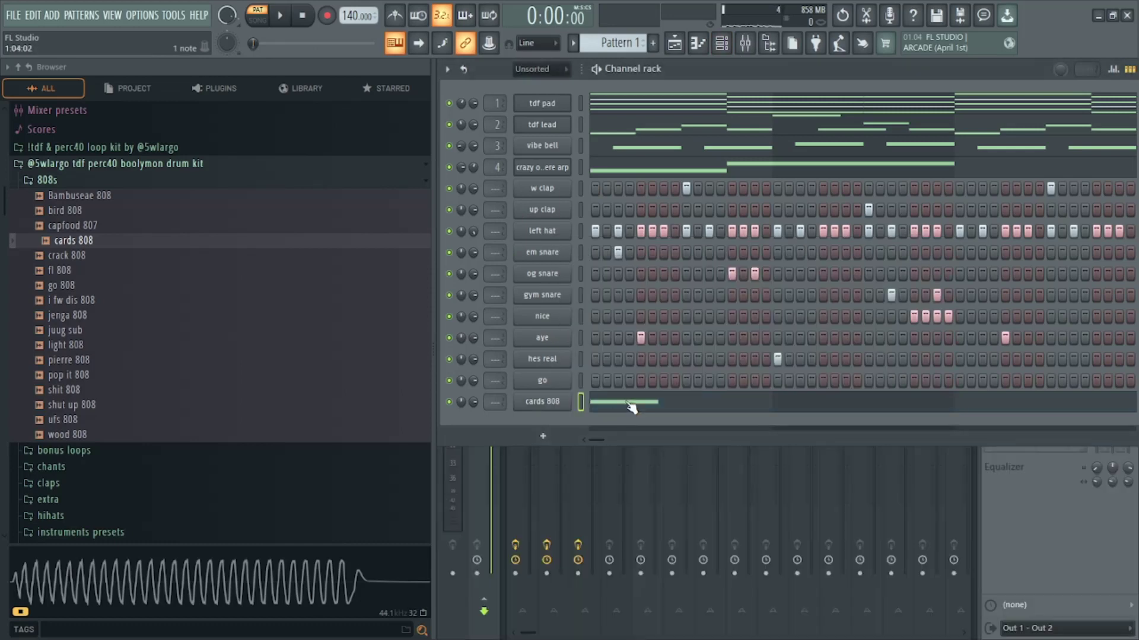
{"action": "key", "text": "space"}
{"action": "left_click_drag", "start_coordinate": [525, 259], "coordinate": [540, 335]}
{"action": "key", "text": "space"}
{"action": "key", "text": "space"}
{"action": "key", "text": "space"}
{"action": "key", "text": "space"}
{"action": "key", "text": "space"}
{"action": "left_click", "coordinate": [560, 334]}
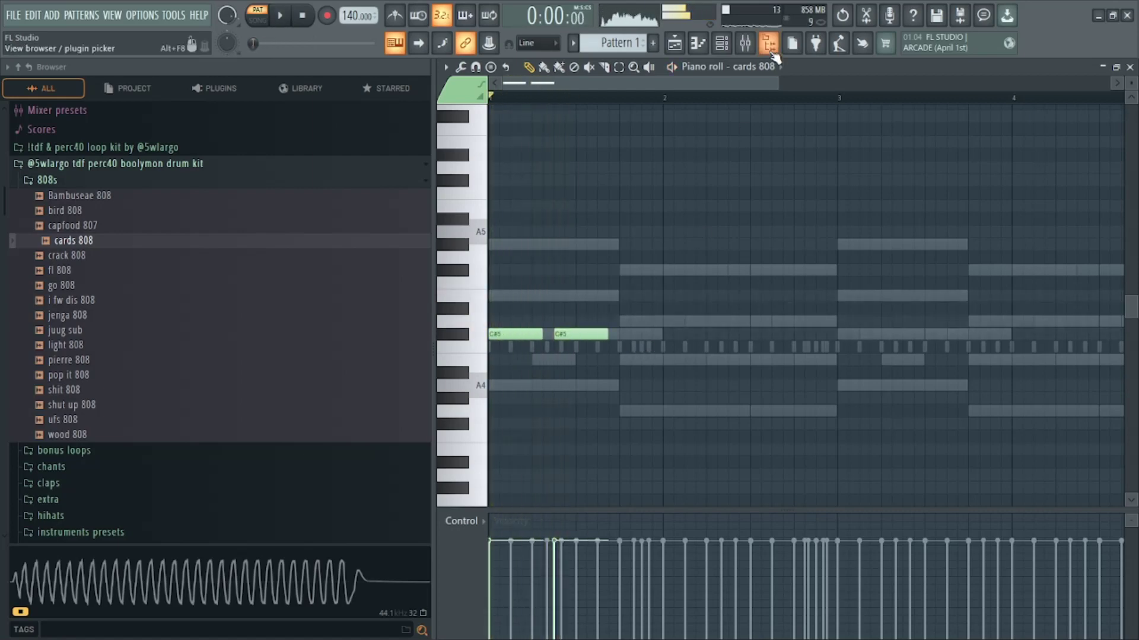
Try both bar 1 cards 808 notes at G4 and an octave higher at G5, playing the pattern each time.
{"action": "key", "text": "space"}
{"action": "left_click_drag", "start_coordinate": [619, 382], "coordinate": [498, 386], "text": "ctrl"}
{"action": "key", "text": "space"}
{"action": "key", "text": "space"}
{"action": "key", "text": "space"}
{"action": "left_click", "coordinate": [635, 417], "text": "ctrl"}
{"action": "key", "text": "ctrl+a"}
{"action": "key", "text": "space"}
{"action": "key", "text": "Down"}
{"action": "key", "text": "Down"}
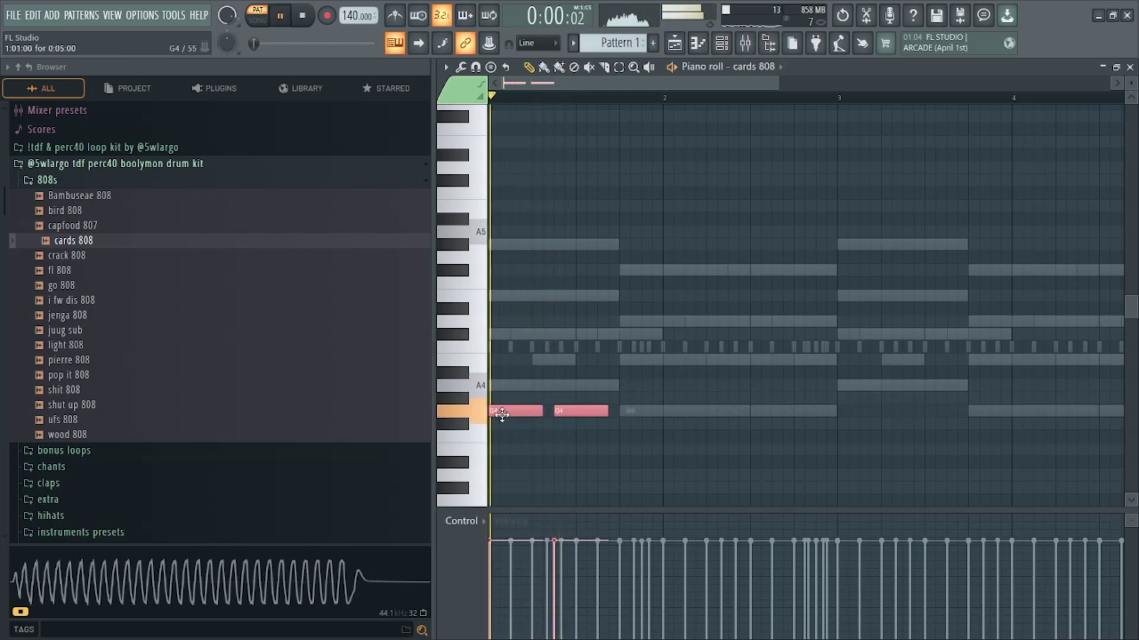
{"action": "key", "text": "space"}
{"action": "key", "text": "ctrl+Up"}
{"action": "key", "text": "space"}
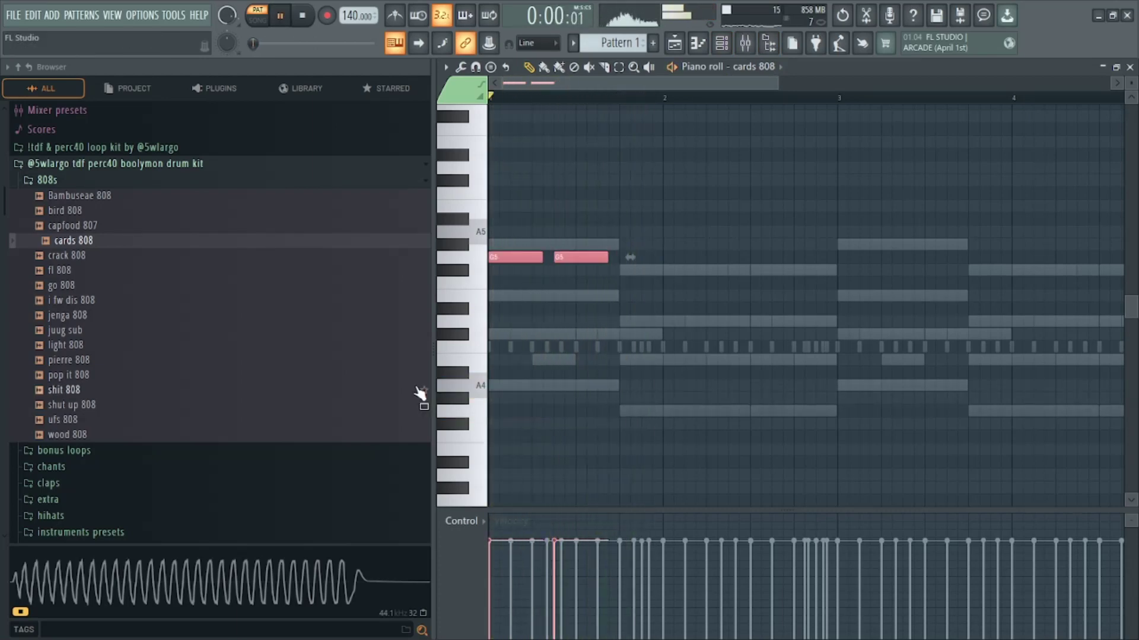
Move the two bar 1 cards 808 notes to F#5 and place a one-step D5 note on step 13.
{"action": "key", "text": "space"}
{"action": "key", "text": "ctrl+d"}
{"action": "key", "text": "space"}
{"action": "left_click", "coordinate": [621, 271]}
{"action": "left_click_drag", "start_coordinate": [605, 275], "coordinate": [503, 252], "text": "ctrl"}
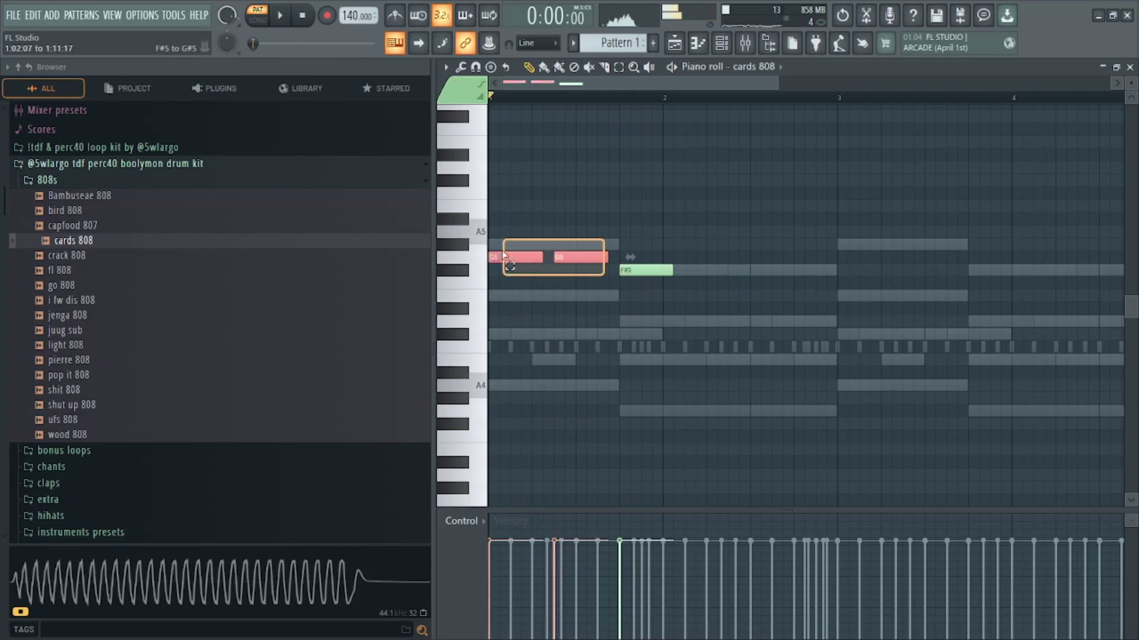
{"action": "key", "text": "space"}
{"action": "left_click", "coordinate": [655, 223]}
{"action": "right_click", "coordinate": [655, 223]}
{"action": "key", "text": "space"}
{"action": "left_click_drag", "start_coordinate": [638, 272], "coordinate": [648, 295]}
{"action": "key", "text": "space"}
{"action": "key", "text": "space"}
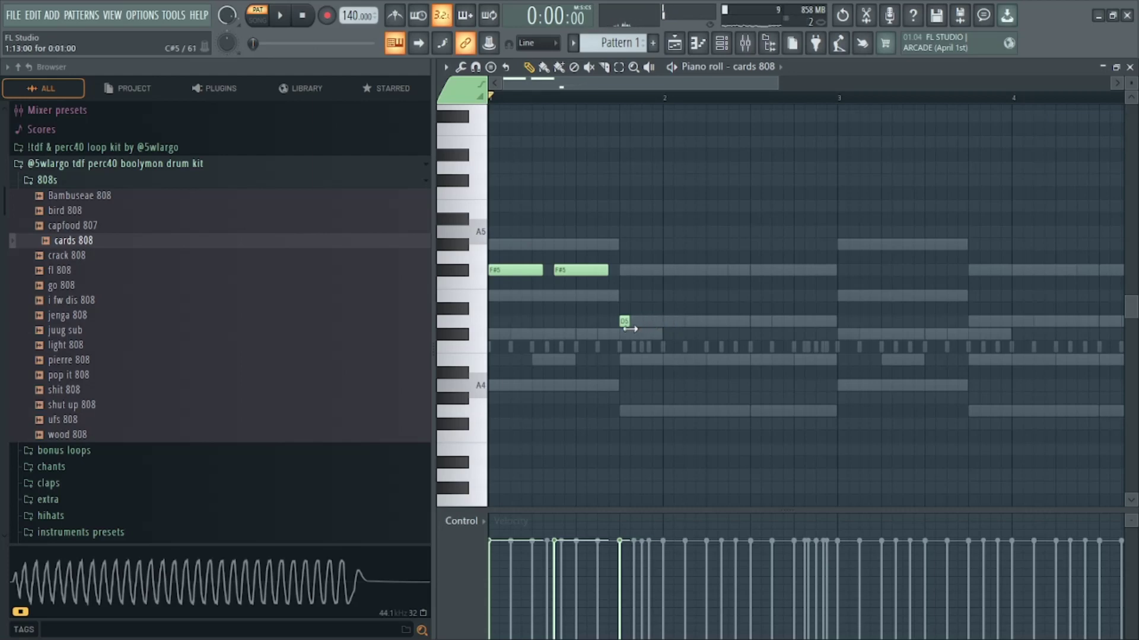
Add a short D5 on step 15 of bar 1, plus six-step D5 and E5 notes on steps 1 and 9 of bar 2.
{"action": "key", "text": "space"}
{"action": "left_click_drag", "start_coordinate": [676, 320], "coordinate": [729, 326]}
{"action": "left_click", "coordinate": [754, 296]}
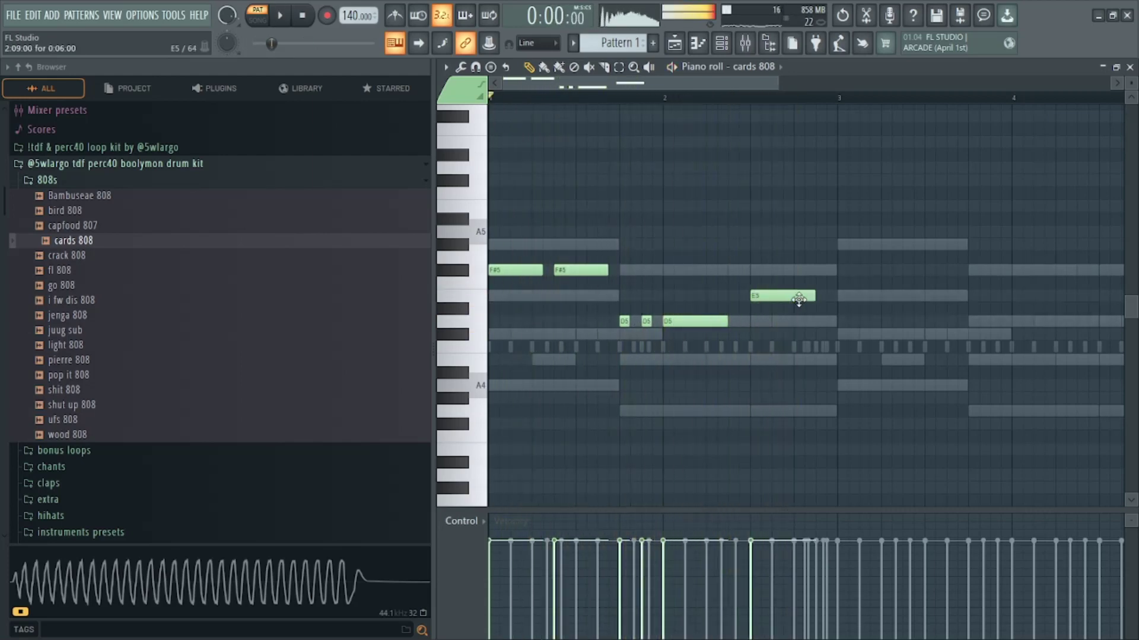
{"action": "key", "text": "space"}
{"action": "scroll", "coordinate": [792, 288], "scroll_direction": "up", "scroll_amount": 1}
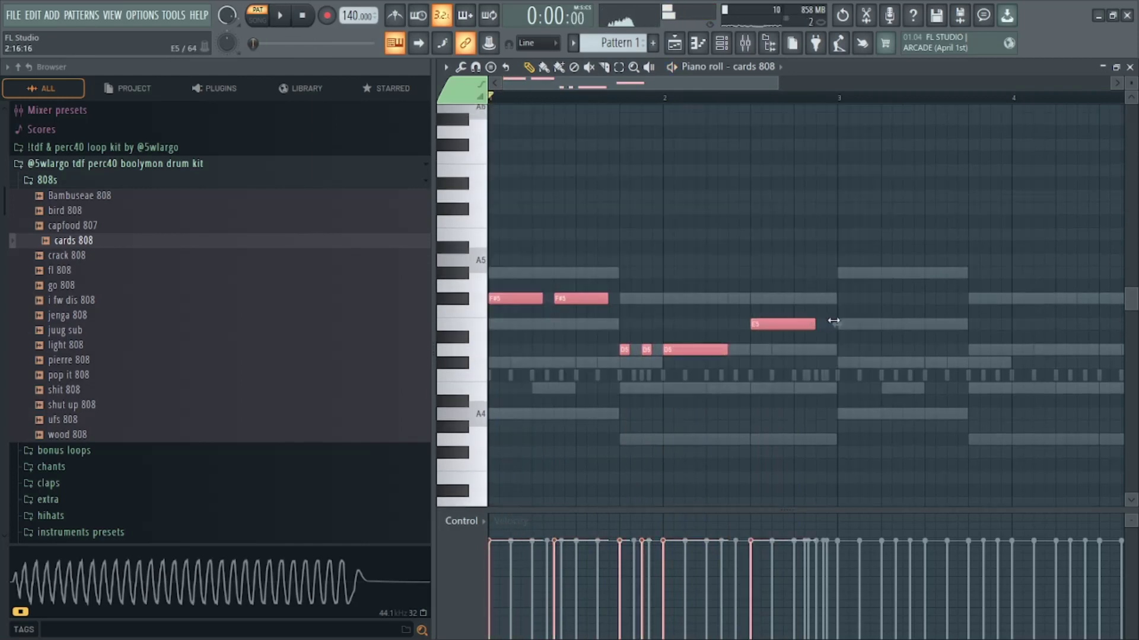
Duplicate the two-bar cards 808 line into bars 3 and 4 and move bar 3's first two notes to G#5 and C#5.
{"action": "key", "text": "ctrl+b"}
{"action": "left_click", "coordinate": [832, 298]}
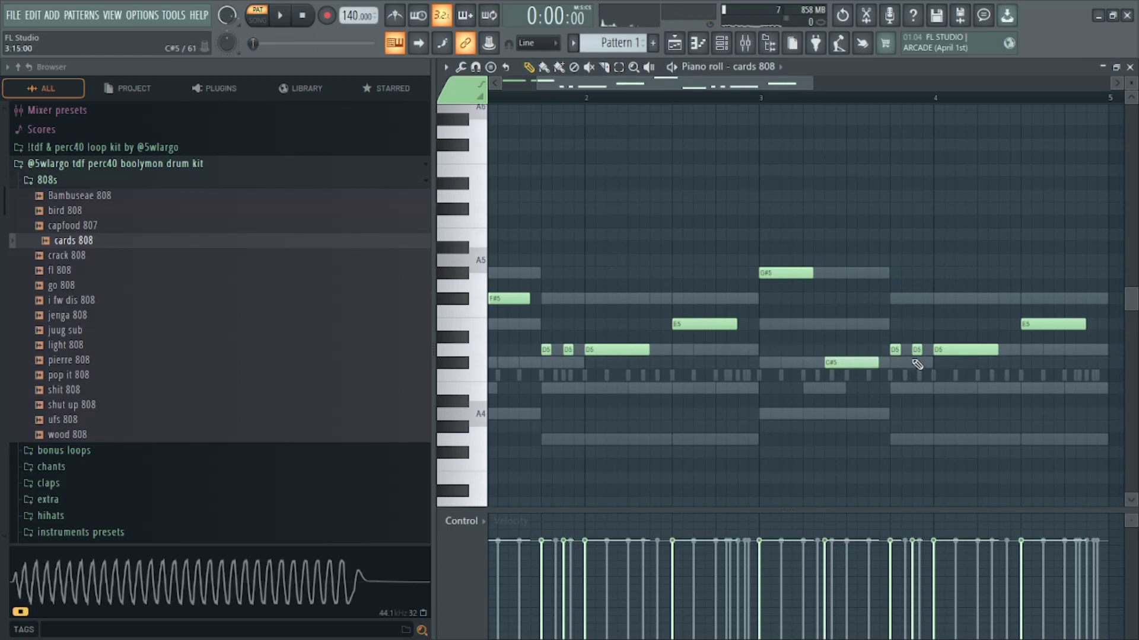
Replace the short D5 notes ending bar 3 with one six-step D5, and finish bar 4 with a four-step E5 and a one-step B4.
{"action": "left_click", "coordinate": [944, 323]}
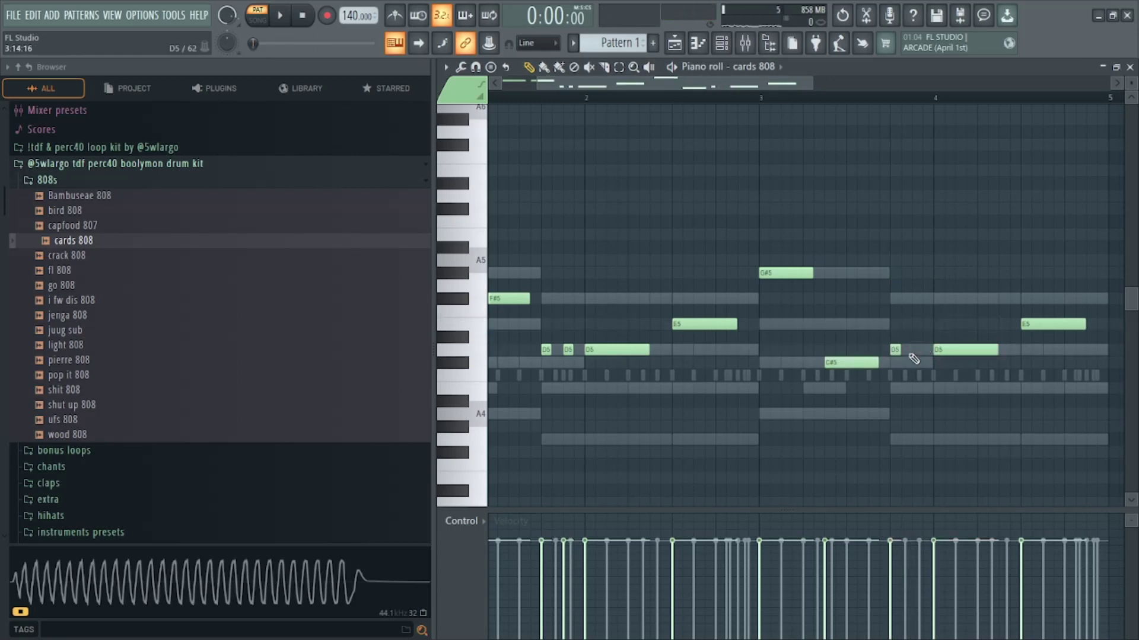
{"action": "left_click_drag", "start_coordinate": [952, 352], "coordinate": [967, 351]}
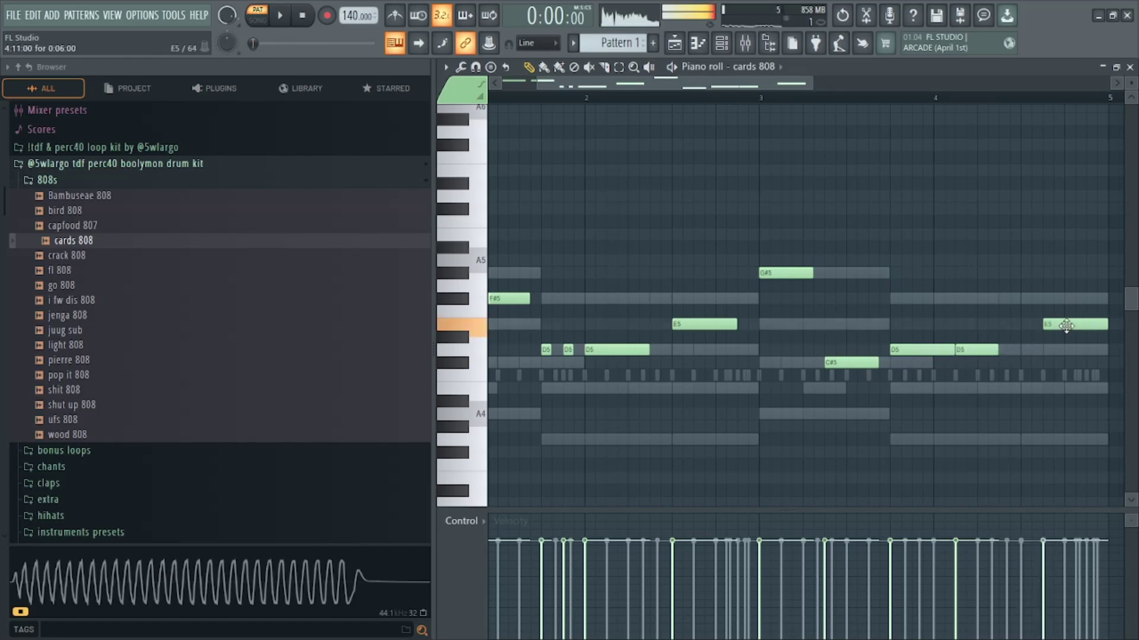
{"action": "left_click", "coordinate": [1087, 387]}
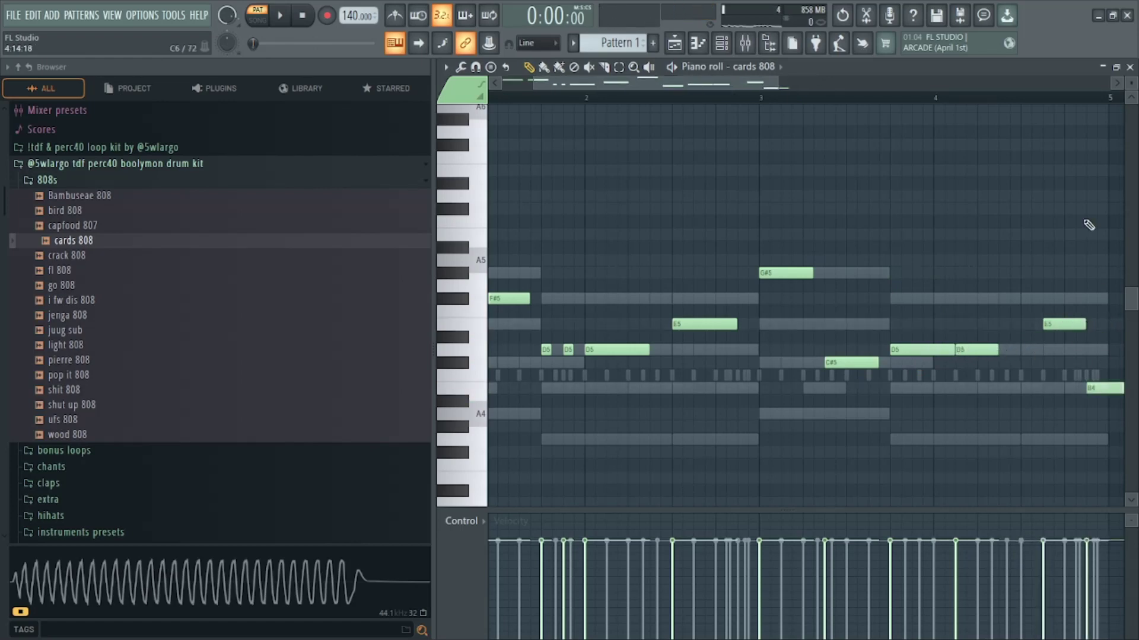
{"action": "scroll", "coordinate": [1063, 100], "scroll_direction": "down", "scroll_amount": 2}
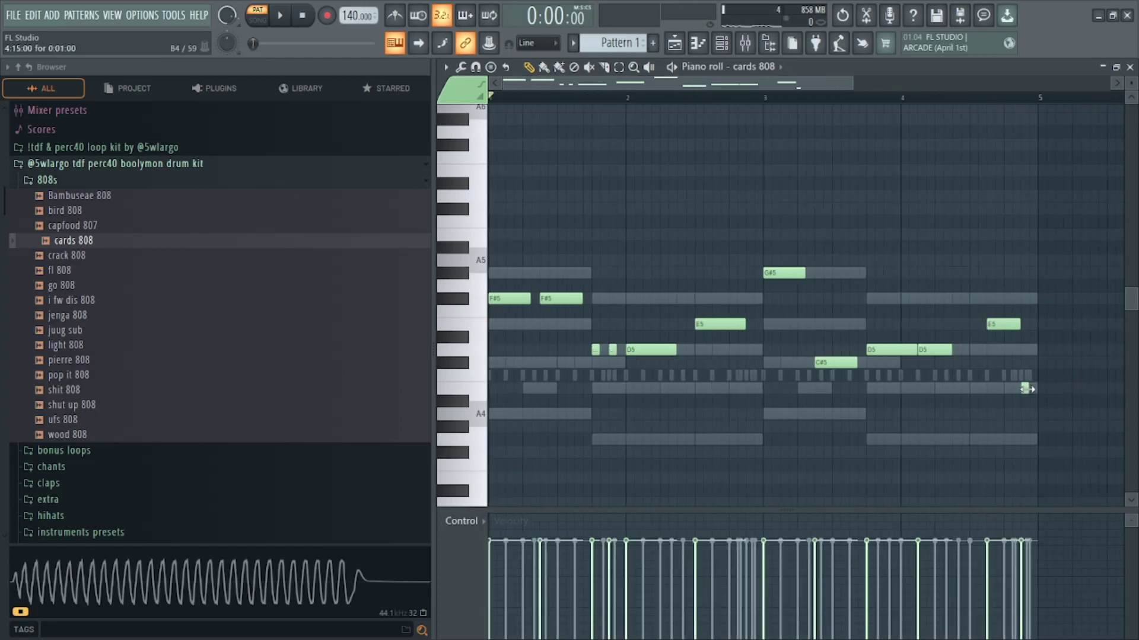
{"action": "key", "text": "space"}
Place Pattern 1 on Track 1 of the playlist, remove the clip again and split the pattern by channel.
{"action": "key", "text": "F5"}
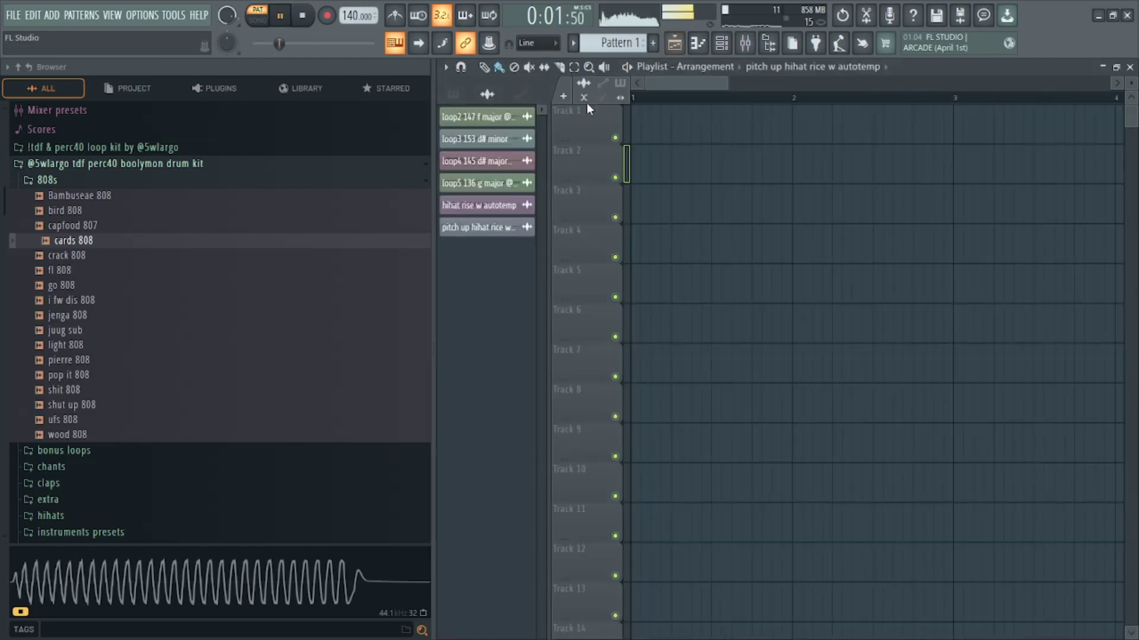
{"action": "left_click", "coordinate": [453, 94]}
{"action": "left_click", "coordinate": [464, 117]}
{"action": "left_click_drag", "start_coordinate": [767, 127], "coordinate": [679, 123]}
{"action": "scroll", "coordinate": [682, 102], "scroll_direction": "down", "scroll_amount": 3}
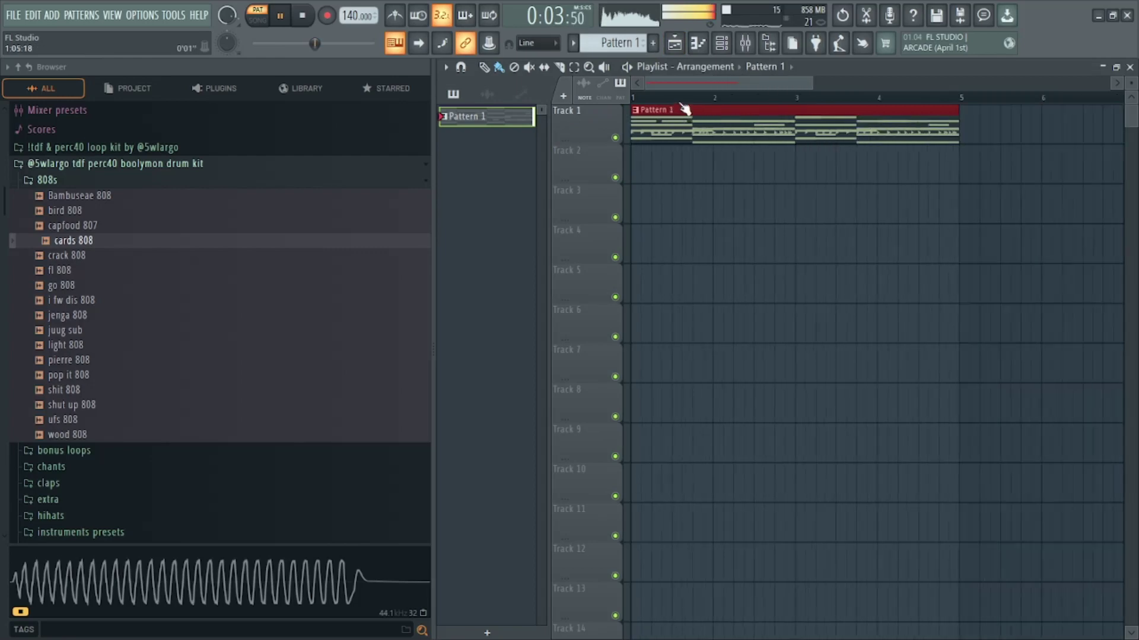
{"action": "double_click", "coordinate": [685, 109]}
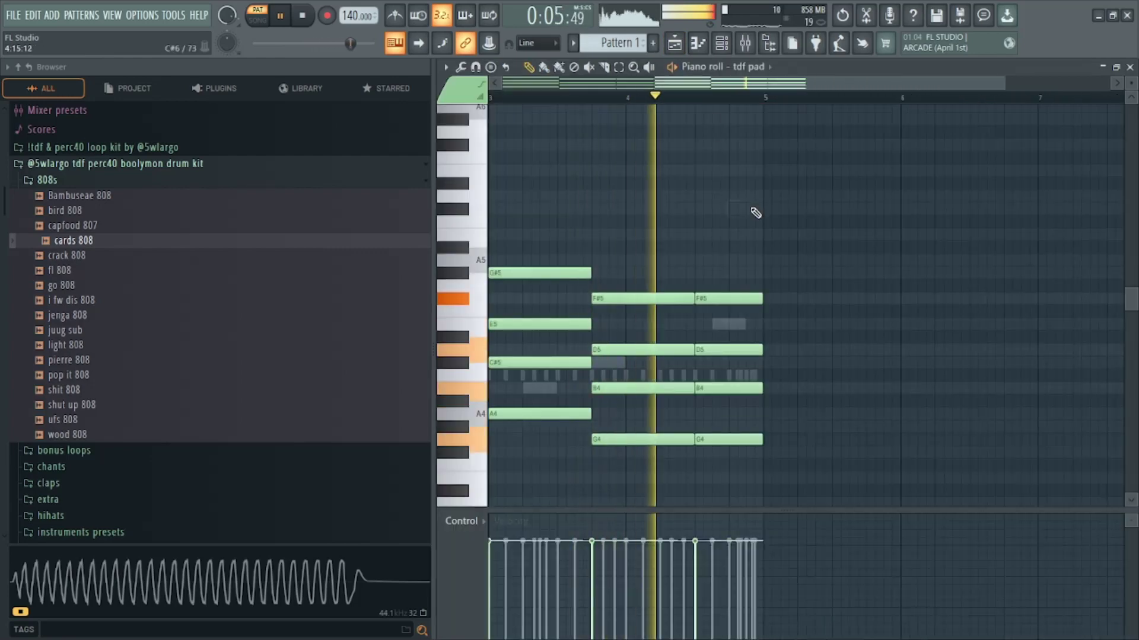
{"action": "key", "text": "F5"}
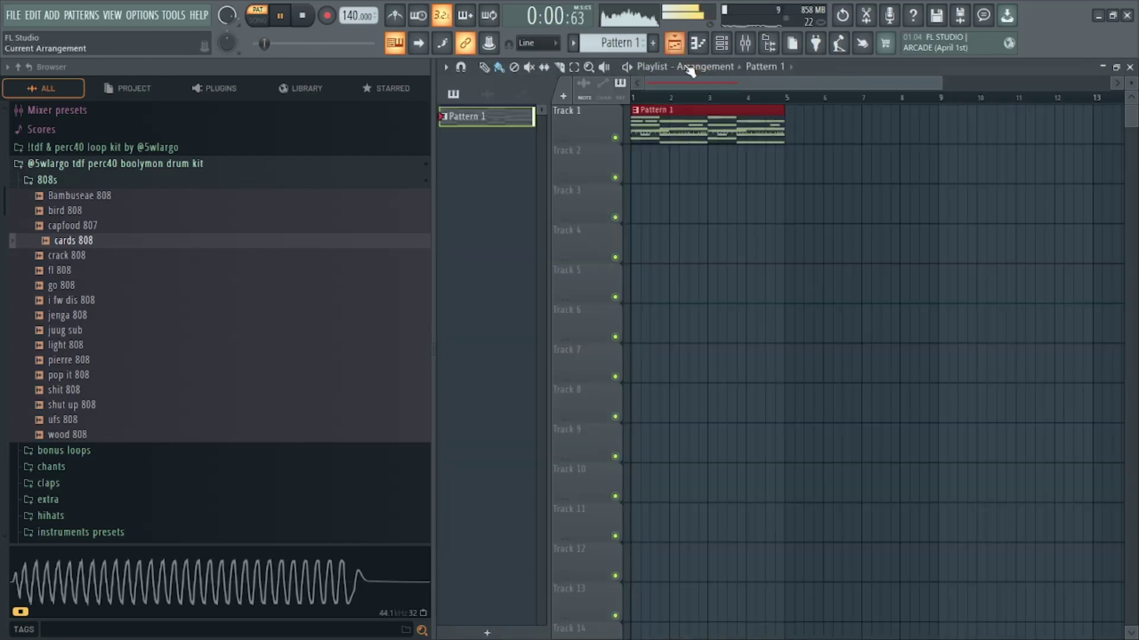
{"action": "right_click", "coordinate": [690, 129]}
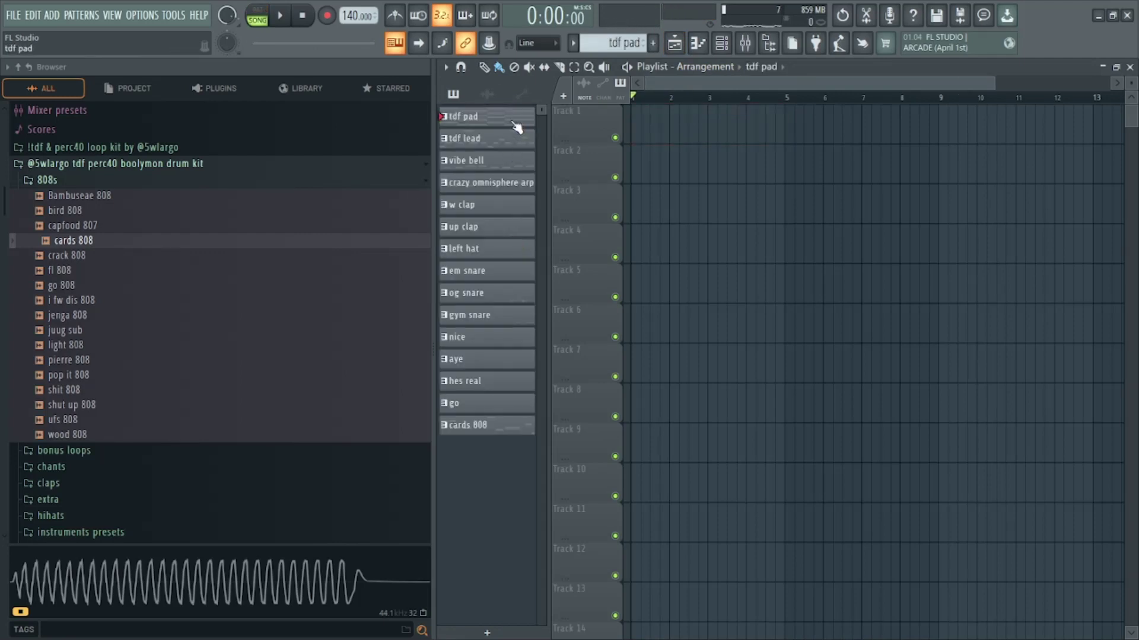
Place tdf pad, tdf lead, vibe bell and crazy omnisphere arp on Tracks 1 to 4, repeating the arp to fill four bars.
{"action": "left_click_drag", "start_coordinate": [509, 123], "coordinate": [637, 116]}
{"action": "key", "text": "space"}
{"action": "left_click_drag", "start_coordinate": [811, 303], "coordinate": [653, 119]}
{"action": "left_click", "coordinate": [646, 253], "text": "ctrl"}
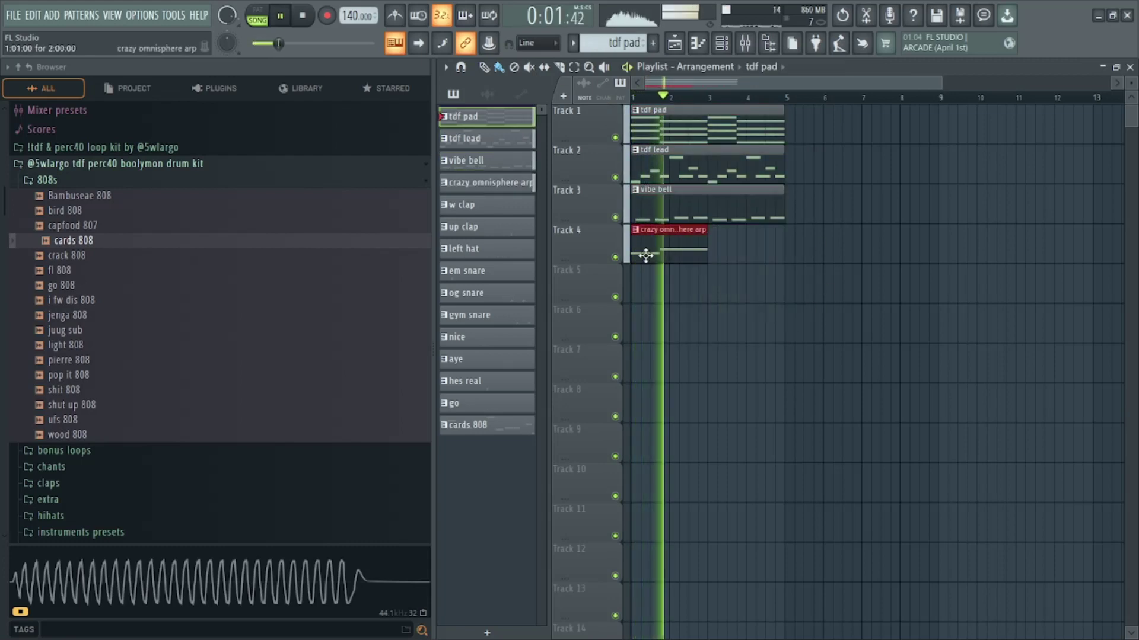
{"action": "key", "text": "ctrl+b"}
Duplicate the four melody tracks' clips until they fill 16 bars.
{"action": "left_click_drag", "start_coordinate": [813, 300], "coordinate": [634, 107]}
{"action": "key", "text": "ctrl+b"}
{"action": "scroll", "coordinate": [796, 102], "scroll_direction": "down", "scroll_amount": 2}
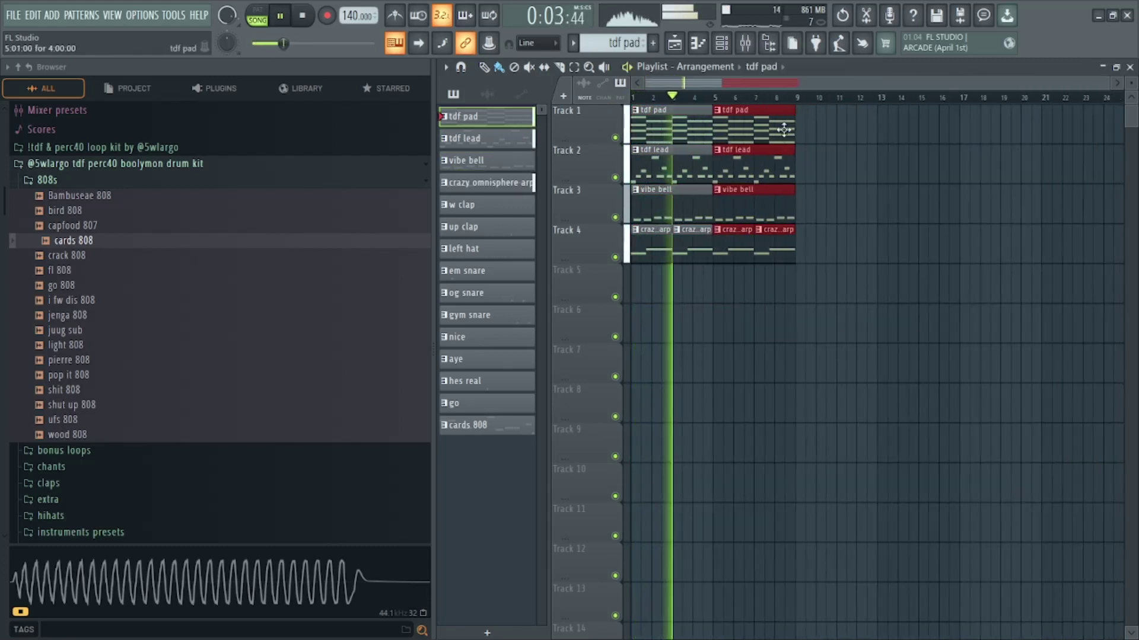
{"action": "key", "text": "ctrl+a"}
{"action": "key", "text": "ctrl+b"}
Delete the vibe bell and crazy omnisphere arp clips from bars 1 to 8.
{"action": "right_click", "coordinate": [754, 203]}
{"action": "right_click", "coordinate": [679, 204]}
{"action": "right_click", "coordinate": [657, 236]}
{"action": "right_click", "coordinate": [692, 236]}
{"action": "right_click", "coordinate": [734, 233]}
{"action": "key", "text": "space"}
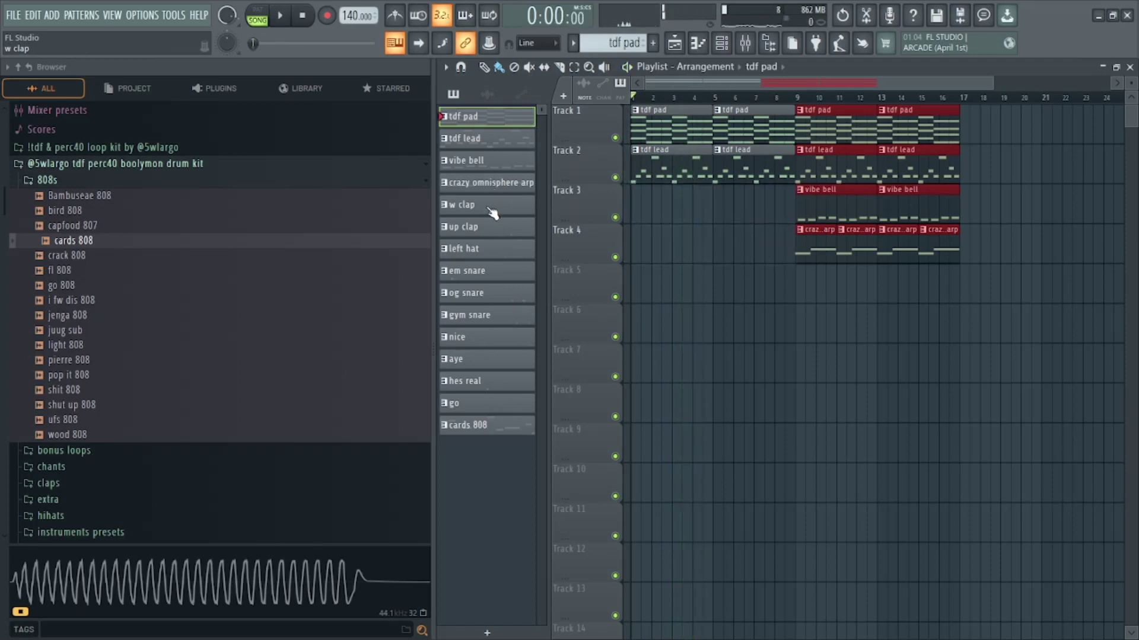
Place the patterns from w clap to cards 808 on Tracks 6 to 16 and duplicate them through bar 16.
{"action": "left_click_drag", "start_coordinate": [492, 214], "coordinate": [505, 449]}
{"action": "left_click_drag", "start_coordinate": [699, 311], "coordinate": [634, 295]}
{"action": "key", "text": "ctrl+b"}
{"action": "key", "text": "ctrl+b"}
{"action": "key", "text": "ctrl+b"}
{"action": "scroll", "coordinate": [711, 376], "scroll_direction": "down", "scroll_amount": 6}
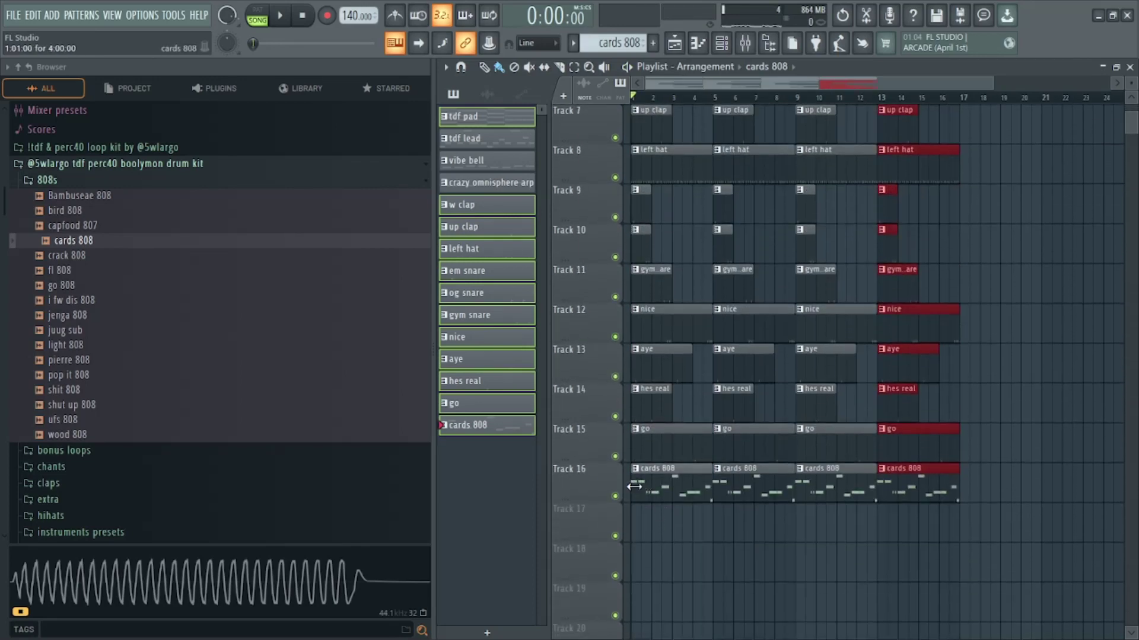
Trim the start of the first cards 808 clip to bar 3.
{"action": "left_click_drag", "start_coordinate": [634, 487], "coordinate": [686, 494]}
{"action": "scroll", "coordinate": [669, 312], "scroll_direction": "up", "scroll_amount": 6}
{"action": "scroll", "coordinate": [670, 107], "scroll_direction": "up", "scroll_amount": 5}
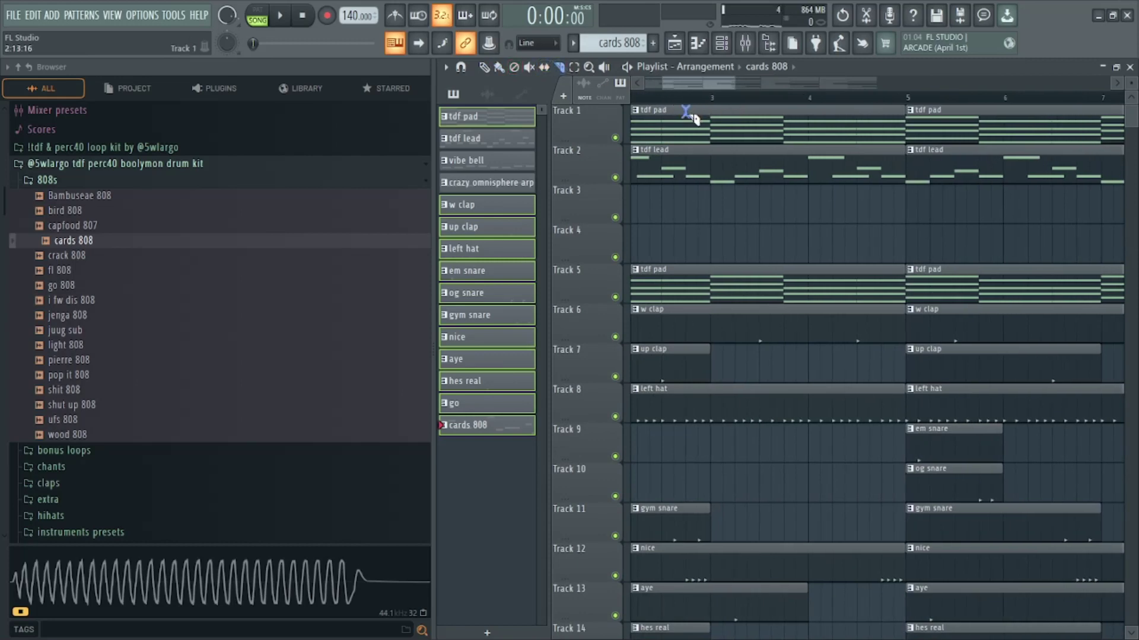
Slice the clips above the cards 808 track at about step 13 of bar 2 and at the start of bar 3.
{"action": "left_click_drag", "start_coordinate": [653, 634], "coordinate": [711, 396]}
{"action": "left_click_drag", "start_coordinate": [699, 173], "coordinate": [701, 86]}
{"action": "scroll", "coordinate": [687, 250], "scroll_direction": "down", "scroll_amount": 3}
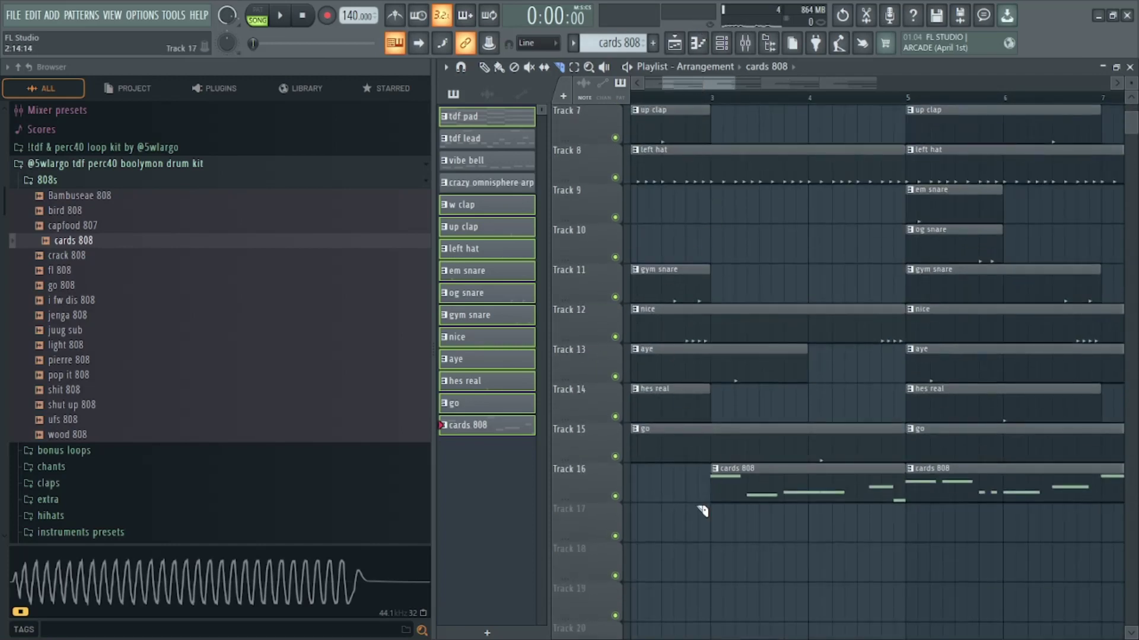
{"action": "left_click_drag", "start_coordinate": [695, 514], "coordinate": [688, 8]}
{"action": "scroll", "coordinate": [718, 436], "scroll_direction": "down", "scroll_amount": 5}
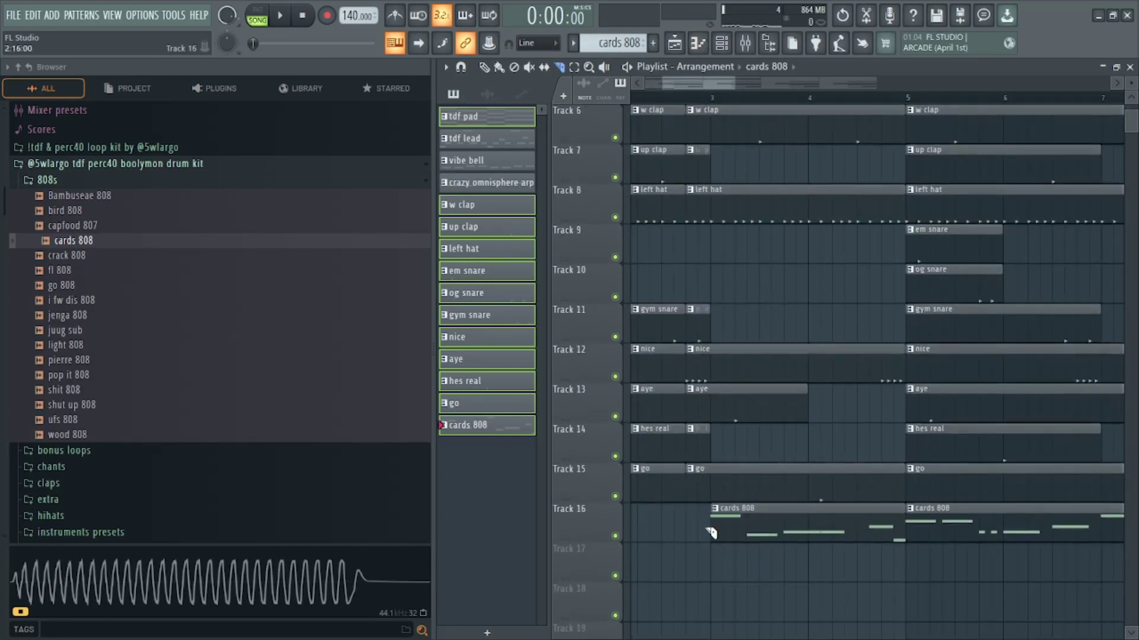
{"action": "left_click_drag", "start_coordinate": [723, 368], "coordinate": [717, 7]}
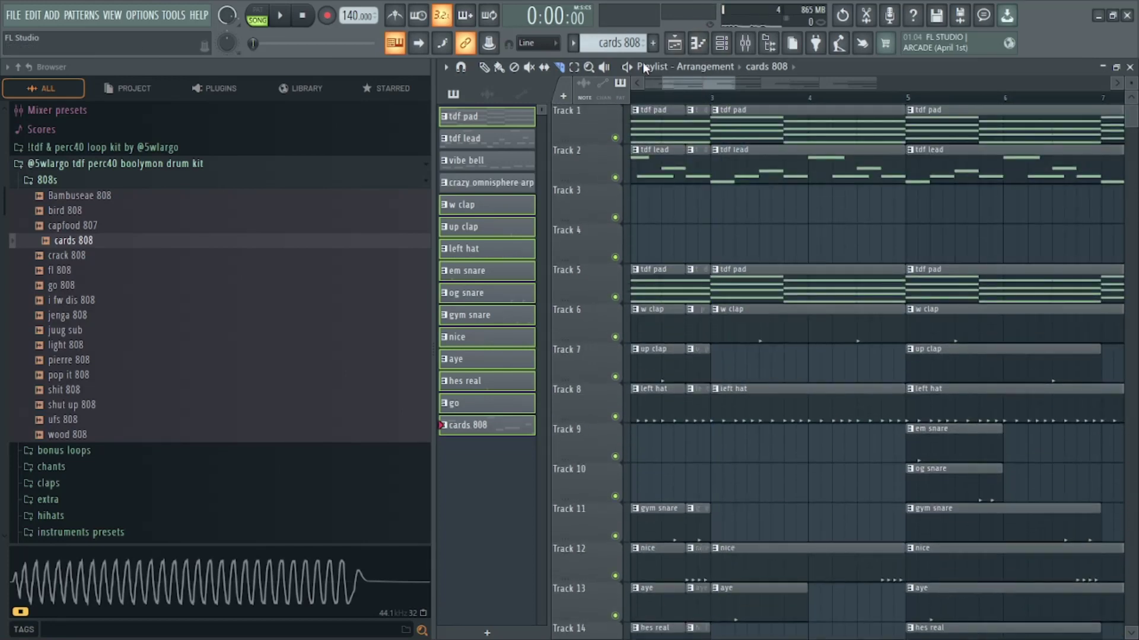
Delete the sliced clip pieces between step 13 of bar 2 and bar 3 to leave a gap before the 808 enters.
{"action": "left_click", "coordinate": [484, 67]}
{"action": "scroll", "coordinate": [627, 215], "scroll_direction": "down", "scroll_amount": 5}
{"action": "mouse_move", "coordinate": [697, 554]}
{"action": "left_mouse_down"}
{"action": "mouse_move", "coordinate": [686, 67]}
{"action": "mouse_move", "coordinate": [696, 3]}
{"action": "left_mouse_up"}
{"action": "key", "text": "Delete"}
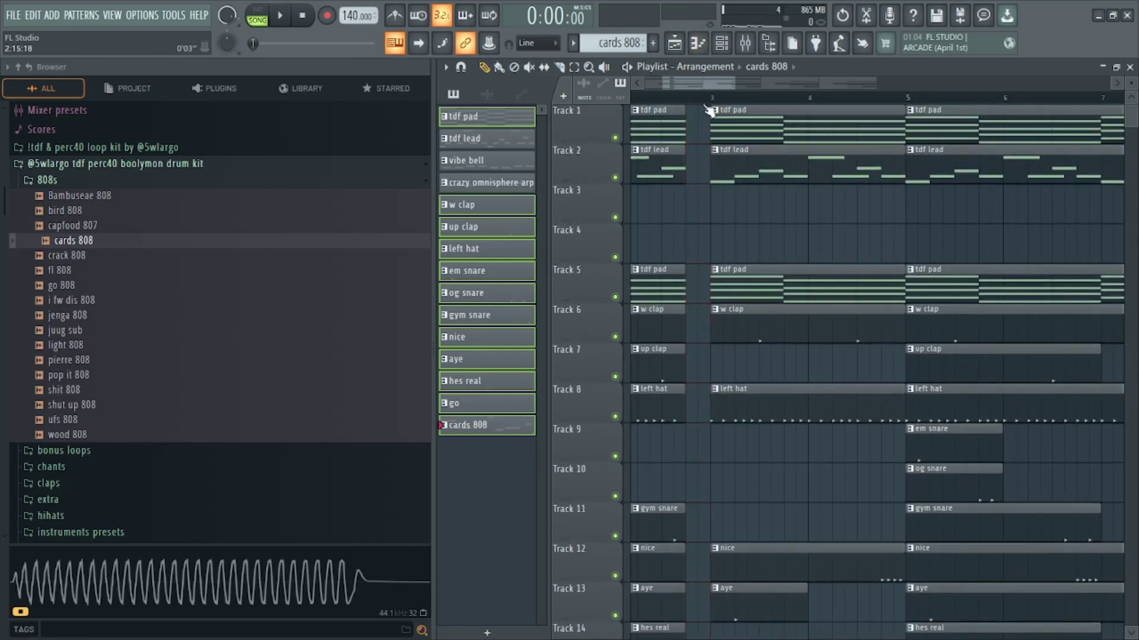
{"action": "scroll", "coordinate": [720, 178], "scroll_direction": "down", "scroll_amount": 6}
Collapse the 808s folder, open the kit's tags folder and audition its second and third samples.
{"action": "left_click", "coordinate": [51, 182]}
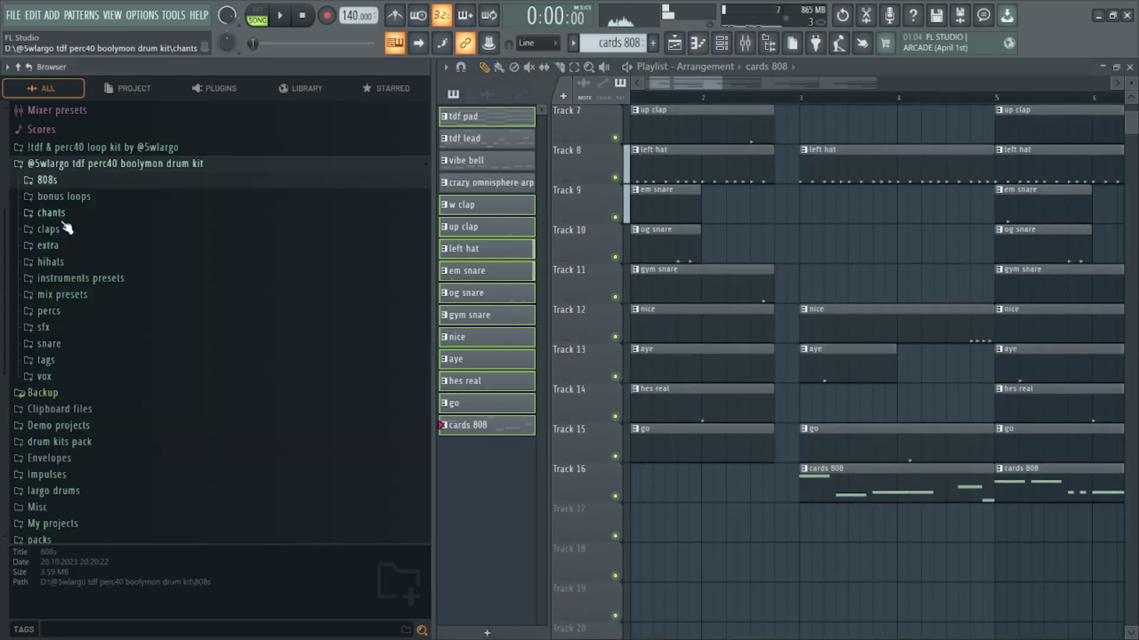
{"action": "left_click", "coordinate": [60, 377]}
{"action": "left_click", "coordinate": [61, 361]}
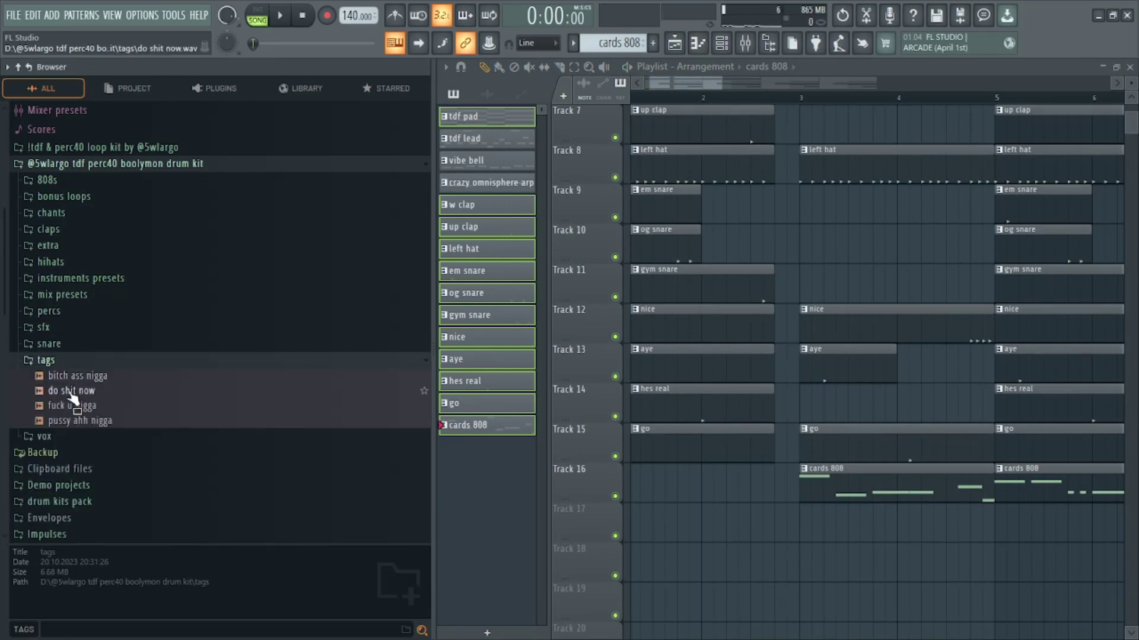
{"action": "left_click", "coordinate": [72, 392]}
{"action": "left_click", "coordinate": [86, 407]}
Place the third tag sample on Track 17 and, with snapping off, align its last loud hit with the start of bar 3.
{"action": "left_click_drag", "start_coordinate": [112, 417], "coordinate": [791, 525]}
{"action": "scroll", "coordinate": [791, 525], "scroll_direction": "up", "scroll_amount": 5}
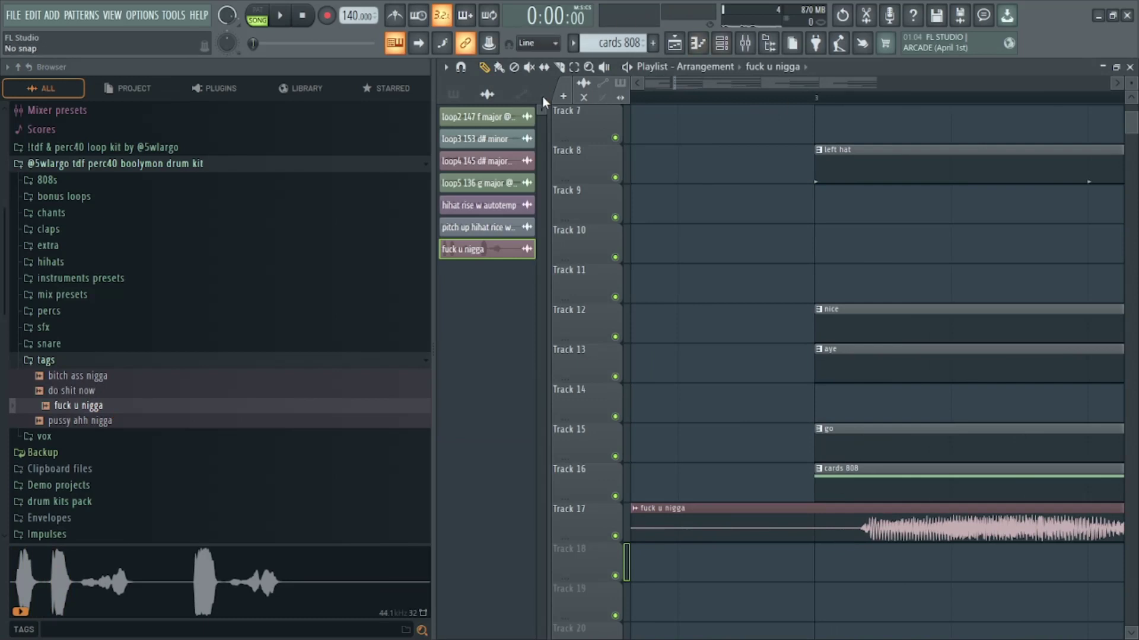
{"action": "left_click_drag", "start_coordinate": [922, 519], "coordinate": [871, 539]}
Play the arrangement from the start past bar 3 to check the tag's timing against the 808 entry.
{"action": "key", "text": "space"}
{"action": "scroll", "coordinate": [872, 535], "scroll_direction": "down", "scroll_amount": 3}
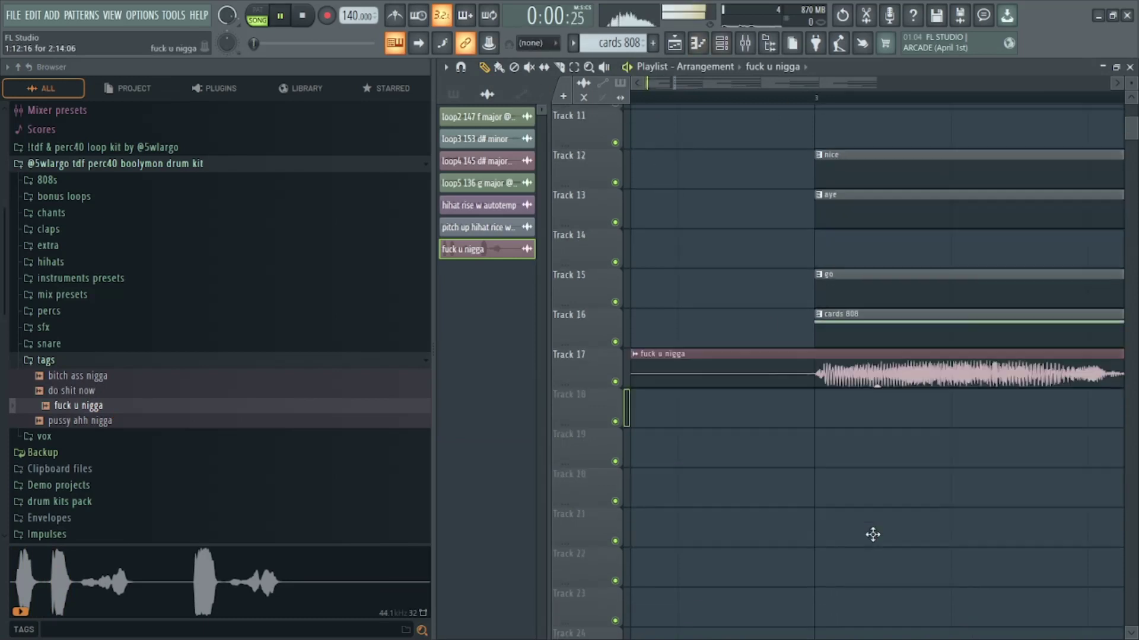
{"action": "scroll", "coordinate": [841, 398], "scroll_direction": "down", "scroll_amount": 3}
{"action": "scroll", "coordinate": [838, 397], "scroll_direction": "down", "scroll_amount": 4}
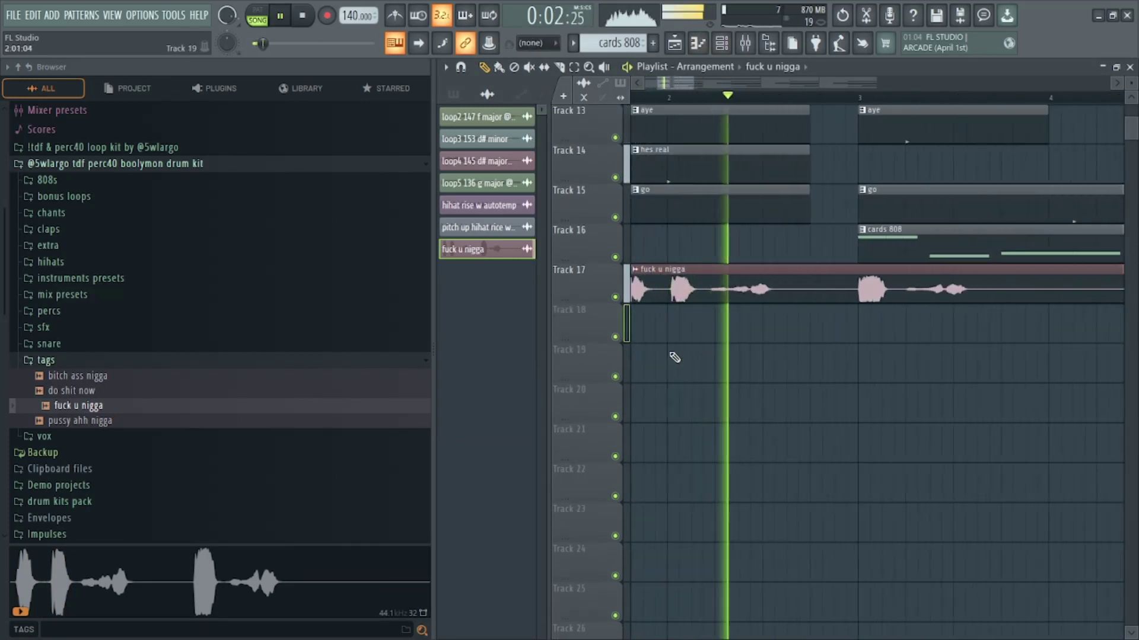
{"action": "scroll", "coordinate": [825, 320], "scroll_direction": "down", "scroll_amount": 2}
{"action": "scroll", "coordinate": [838, 313], "scroll_direction": "up", "scroll_amount": 1}
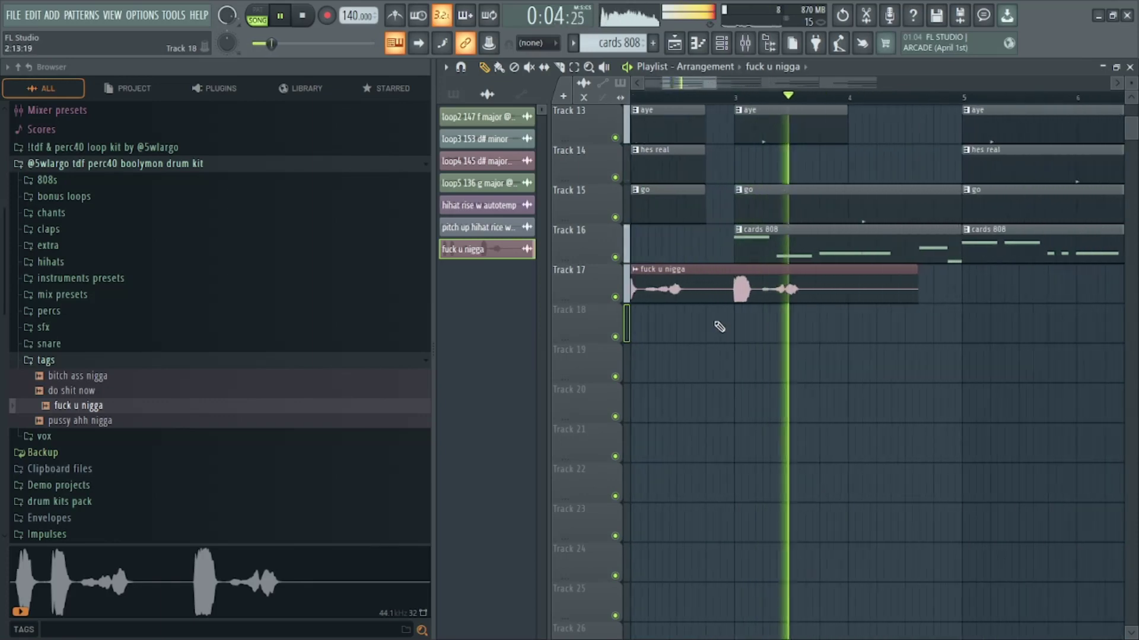
{"action": "scroll", "coordinate": [705, 325], "scroll_direction": "down", "scroll_amount": 1}
{"action": "scroll", "coordinate": [737, 259], "scroll_direction": "down", "scroll_amount": 5}
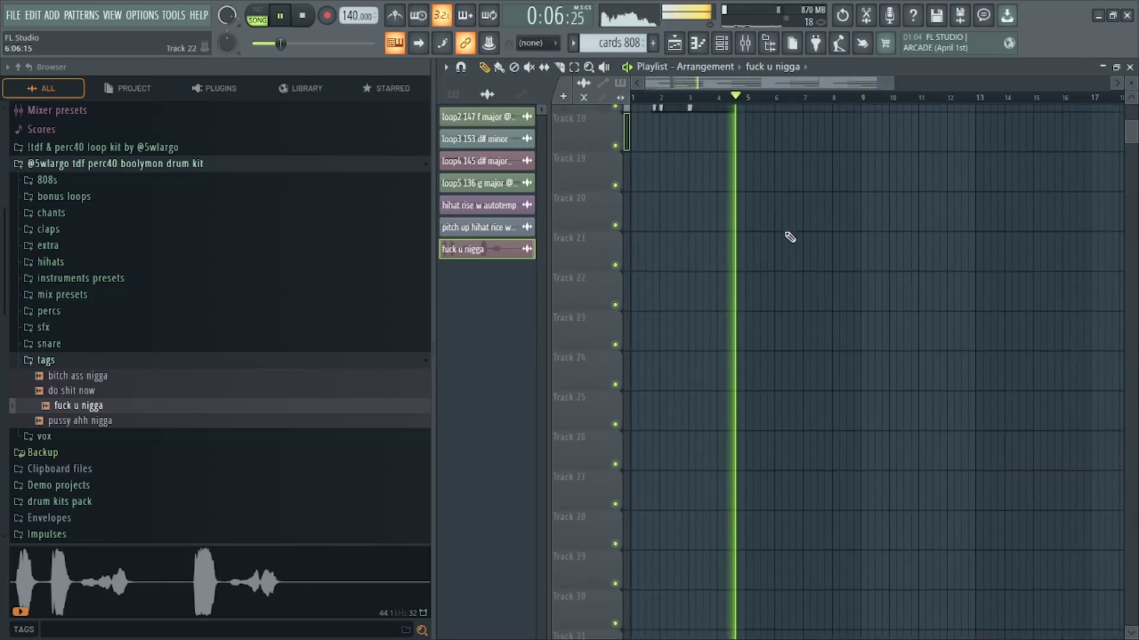
{"action": "key", "text": "space"}
Load the kit's master clip mix preset onto the Master track of the mixer.
{"action": "left_click", "coordinate": [743, 42]}
{"action": "key", "text": "Left"}
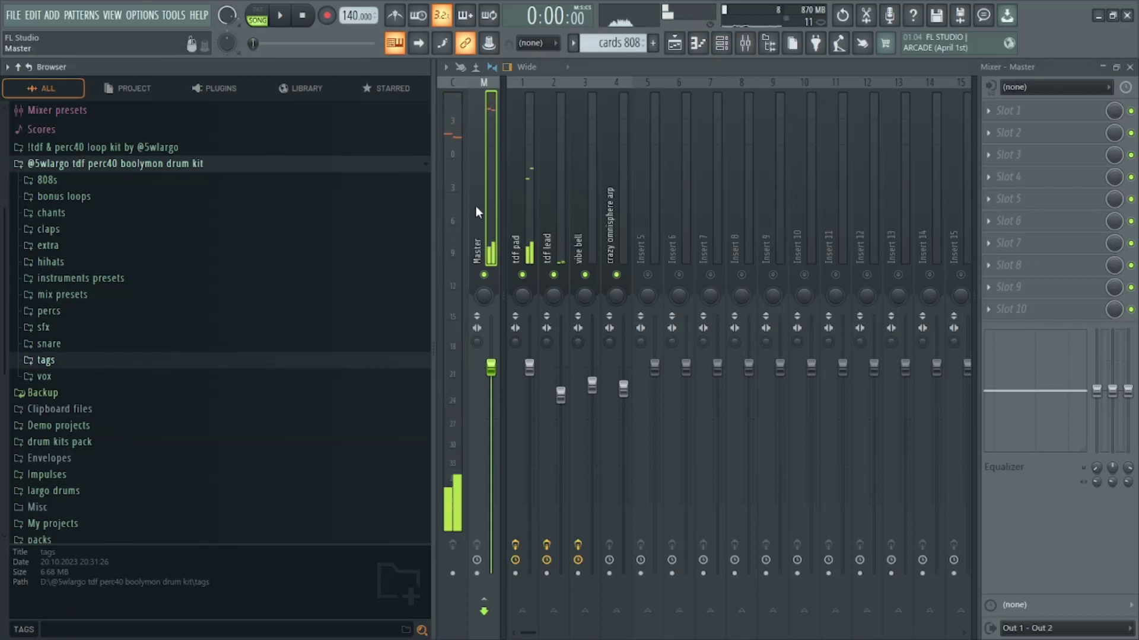
{"action": "left_click", "coordinate": [65, 295]}
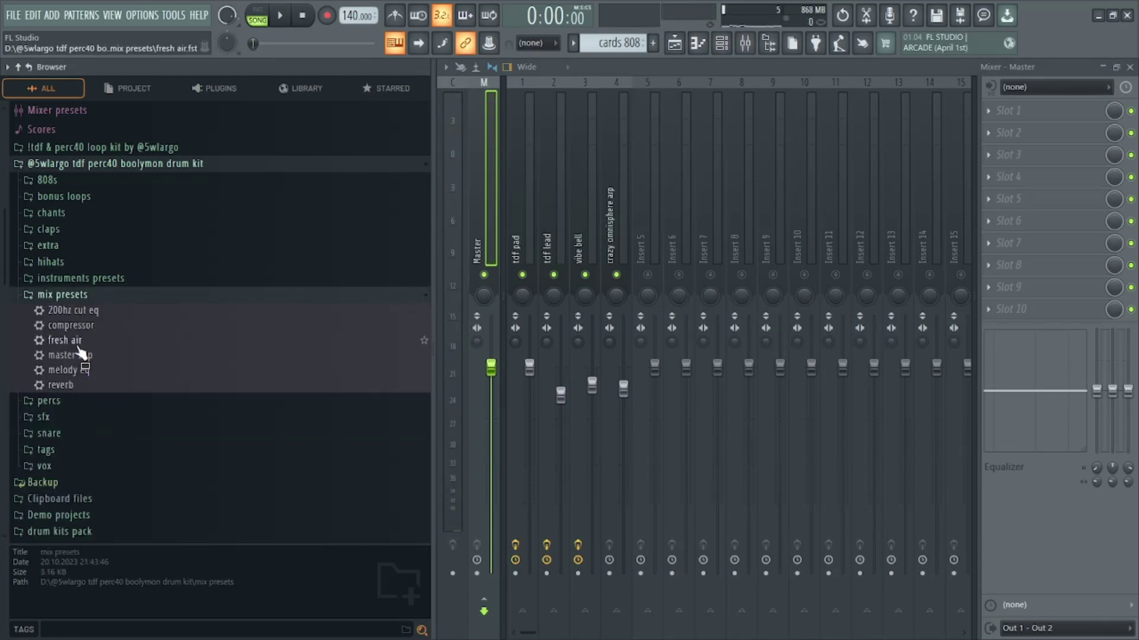
{"action": "left_click_drag", "start_coordinate": [83, 356], "coordinate": [469, 216]}
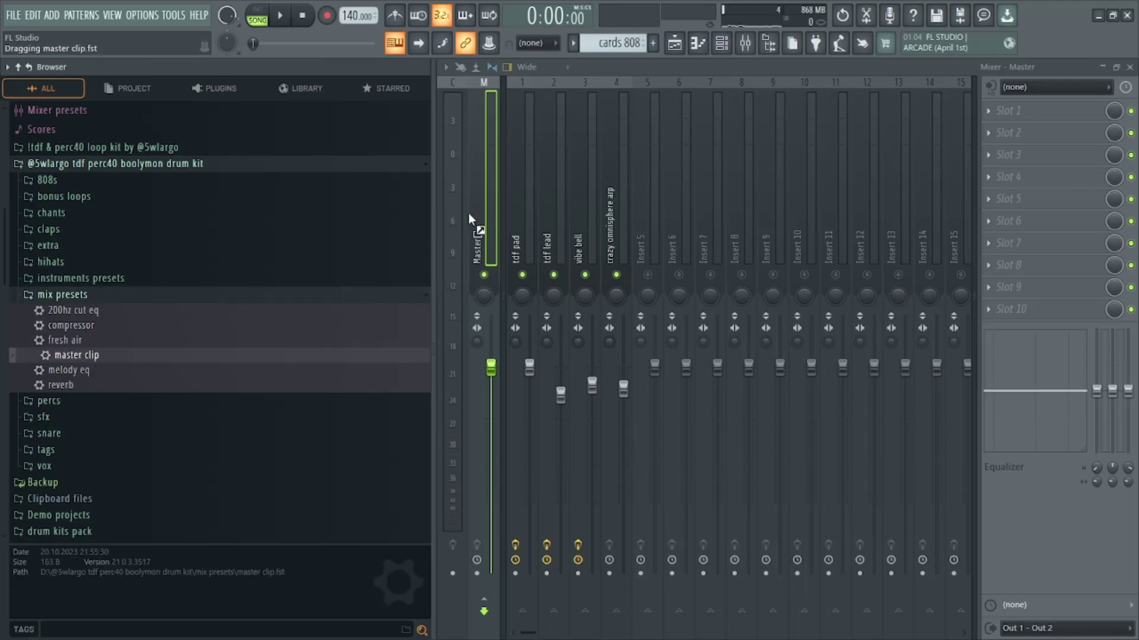
Play the arrangement from the start in the playlist to hear it with the master clip preset applied.
{"action": "left_click", "coordinate": [675, 43]}
{"action": "scroll", "coordinate": [671, 85], "scroll_direction": "down", "scroll_amount": 2}
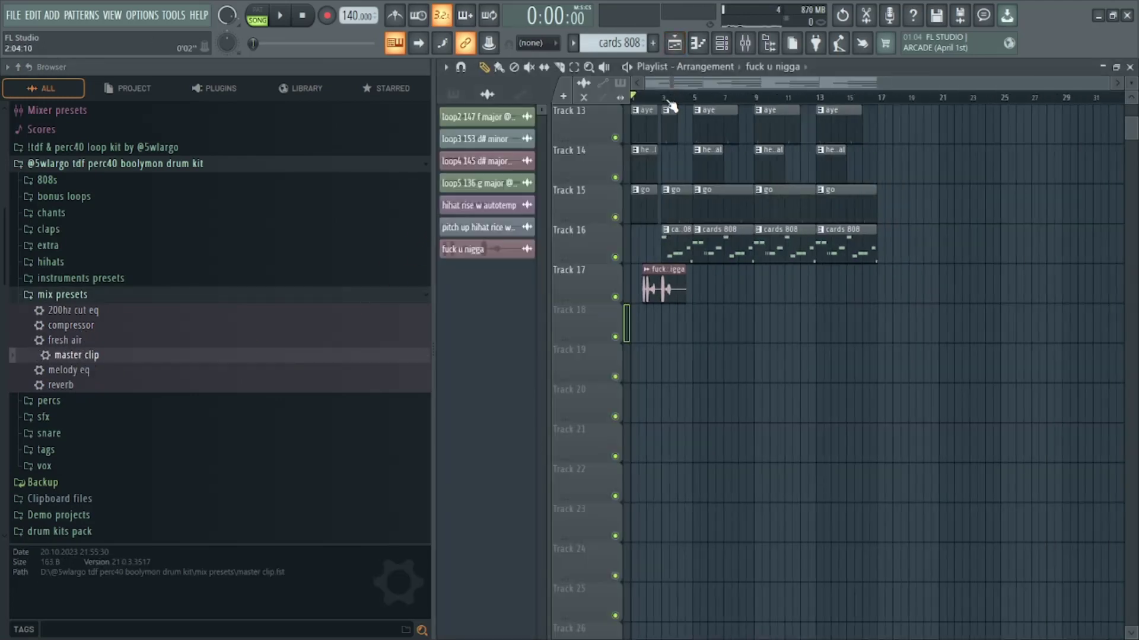
{"action": "scroll", "coordinate": [822, 367], "scroll_direction": "up", "scroll_amount": 4}
{"action": "scroll", "coordinate": [822, 367], "scroll_direction": "up", "scroll_amount": 4}
{"action": "scroll", "coordinate": [810, 128], "scroll_direction": "down", "scroll_amount": 6}
{"action": "key", "text": "space"}
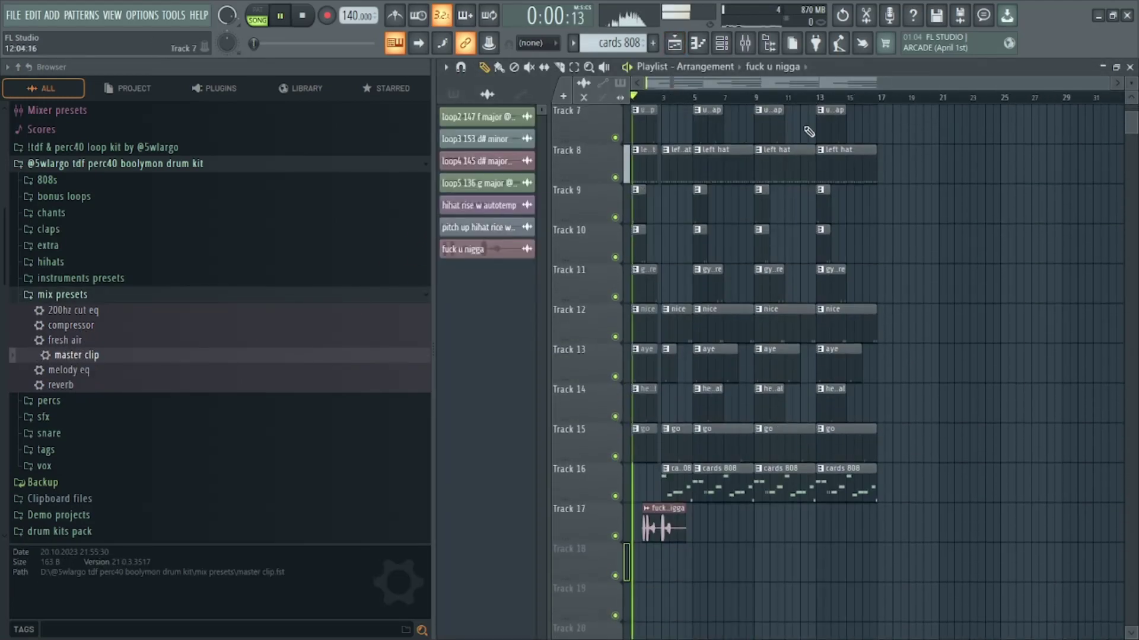
Lower the gain of the tag clip on Track 17 to -2.3 dB during playback.
{"action": "scroll", "coordinate": [767, 254], "scroll_direction": "up", "scroll_amount": 6}
{"action": "scroll", "coordinate": [701, 216], "scroll_direction": "down", "scroll_amount": 5}
{"action": "scroll", "coordinate": [679, 291], "scroll_direction": "up", "scroll_amount": 4}
{"action": "scroll", "coordinate": [680, 291], "scroll_direction": "down", "scroll_amount": 11}
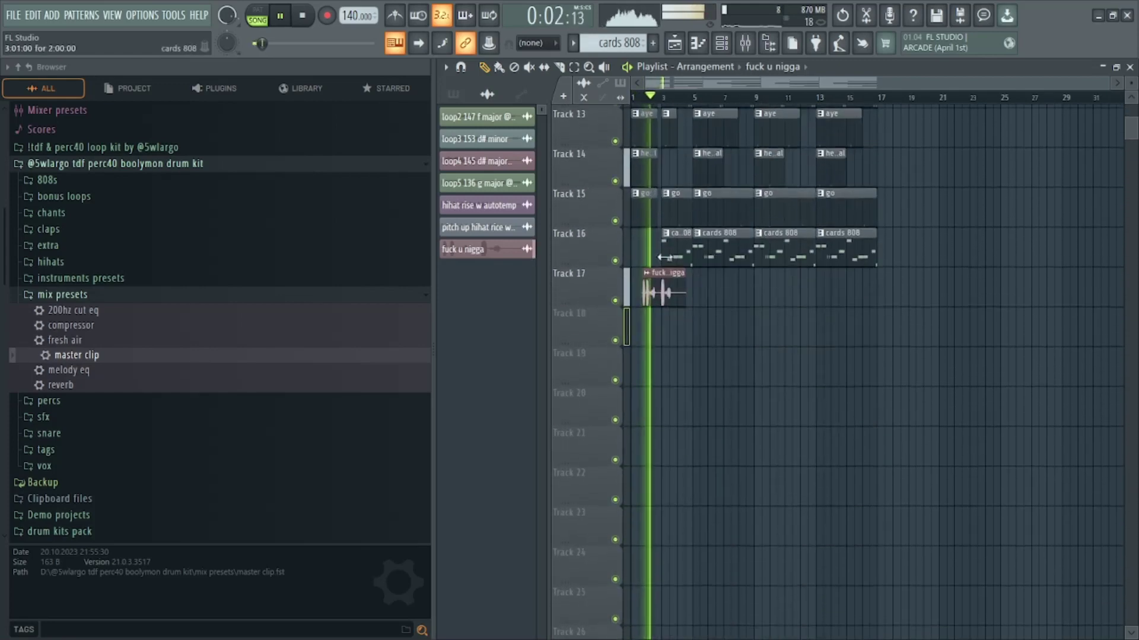
{"action": "left_click_drag", "start_coordinate": [664, 301], "coordinate": [664, 307]}
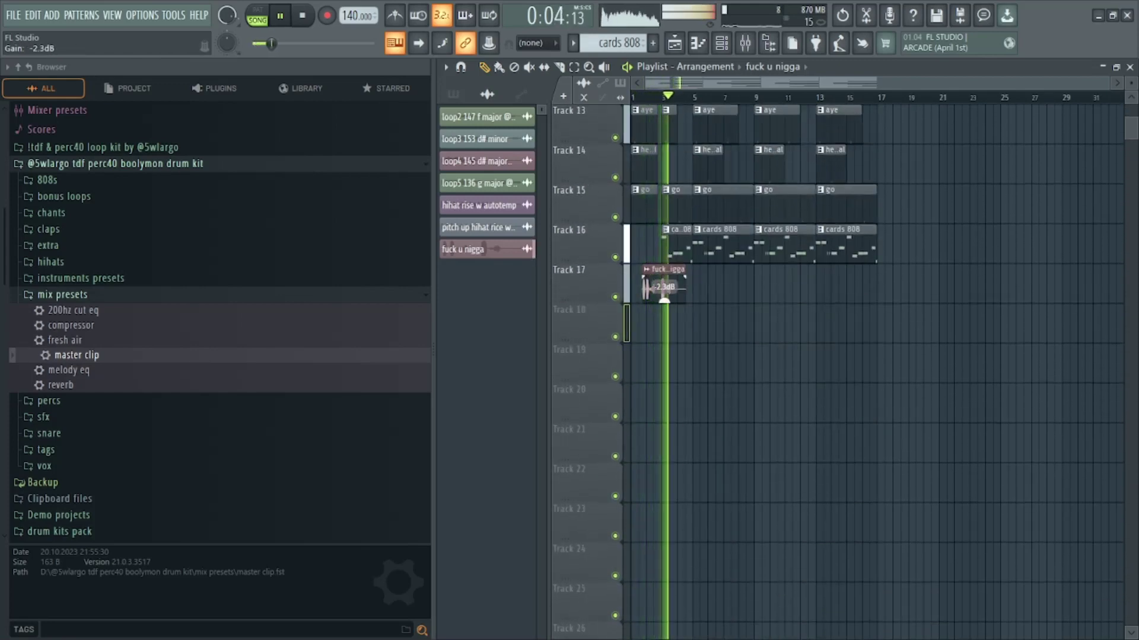
Replay the arrangement from bar 2 to check the tag's level against the 808 and drums.
{"action": "key", "text": "space"}
{"action": "key", "text": "space"}
{"action": "left_click", "coordinate": [648, 98]}
{"action": "scroll", "coordinate": [648, 98], "scroll_direction": "up", "scroll_amount": 3}
{"action": "scroll", "coordinate": [649, 106], "scroll_direction": "up", "scroll_amount": 2}
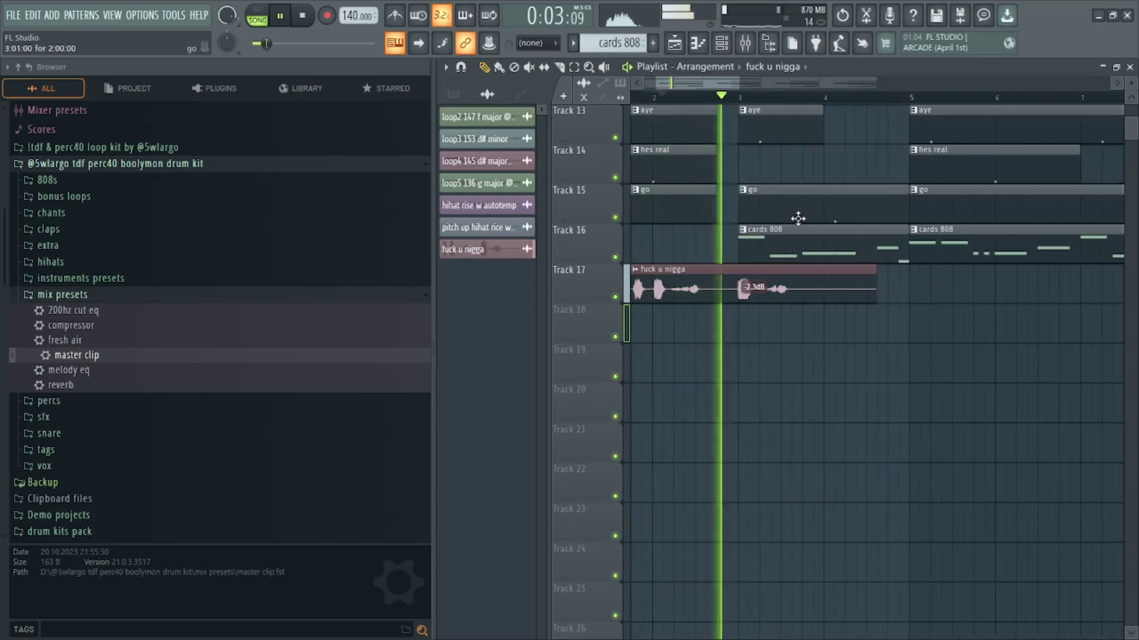
{"action": "scroll", "coordinate": [763, 110], "scroll_direction": "down", "scroll_amount": 4}
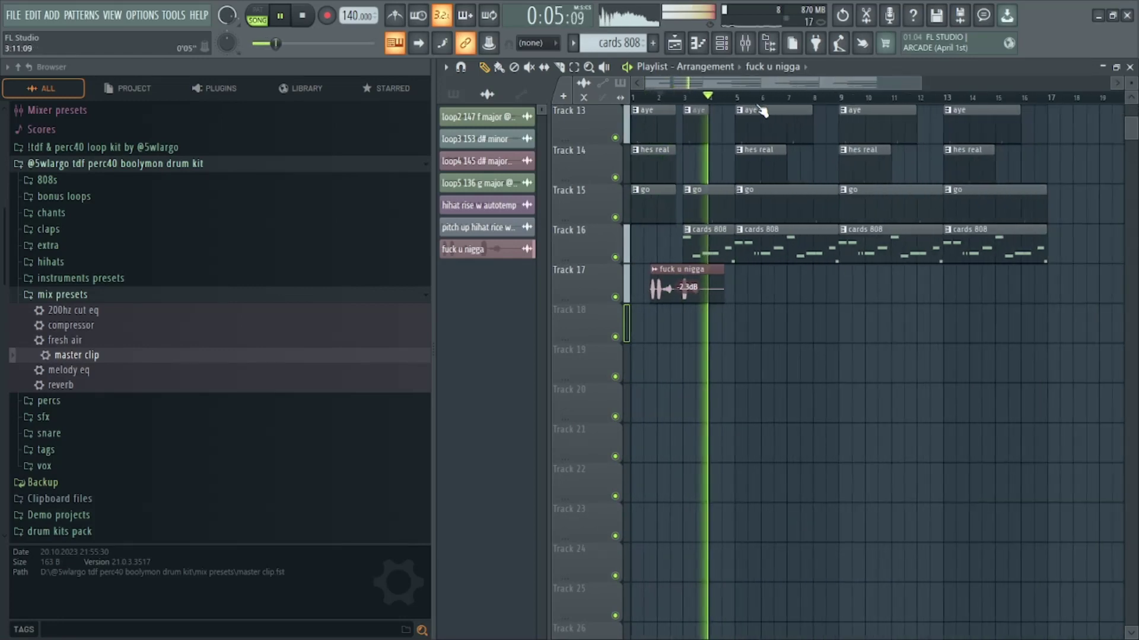
{"action": "scroll", "coordinate": [748, 250], "scroll_direction": "up", "scroll_amount": 10}
{"action": "scroll", "coordinate": [750, 243], "scroll_direction": "down", "scroll_amount": 4}
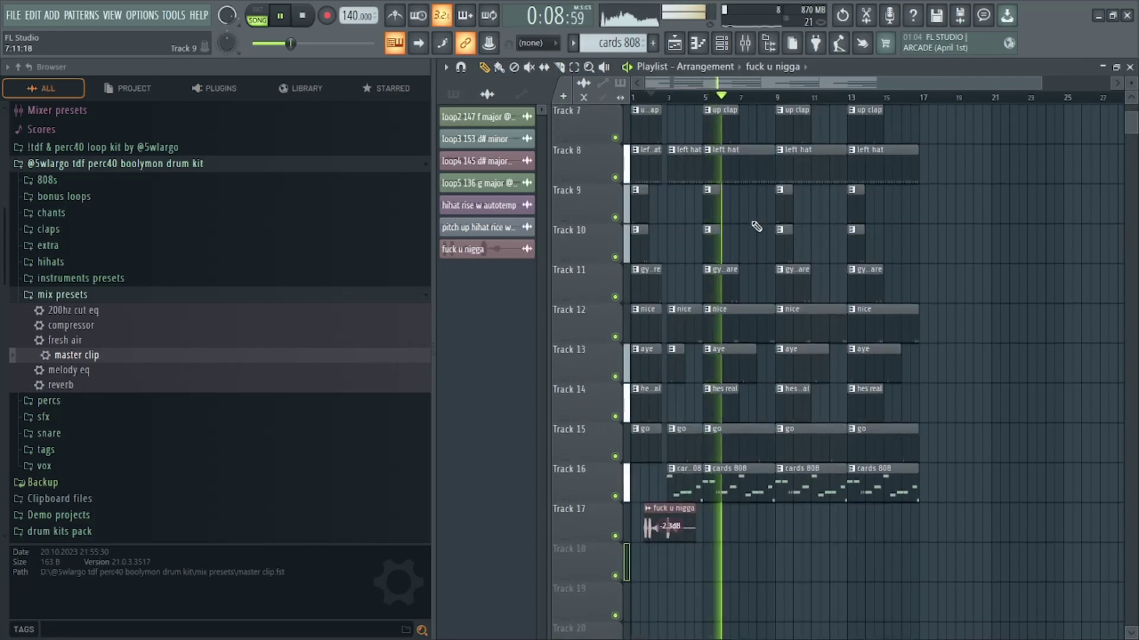
Open the cards 808 channel's sampler settings from the channel rack to inspect them, and return to the playlist.
{"action": "left_click", "coordinate": [721, 43]}
{"action": "left_click", "coordinate": [541, 69]}
{"action": "left_click", "coordinate": [539, 93]}
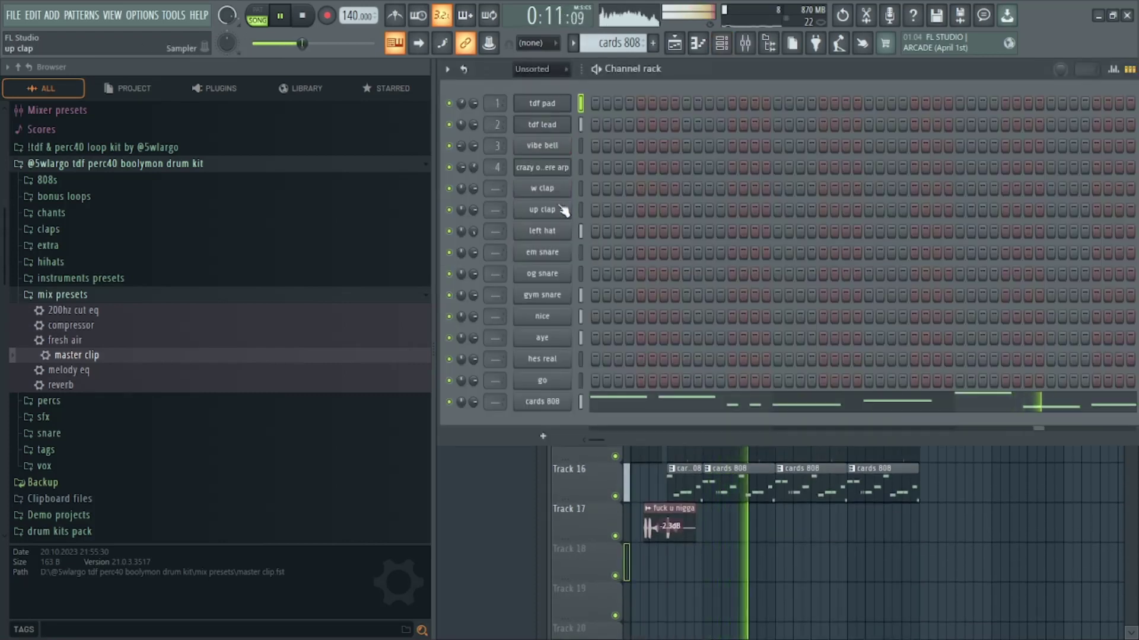
{"action": "left_click", "coordinate": [540, 402]}
{"action": "left_click", "coordinate": [585, 267]}
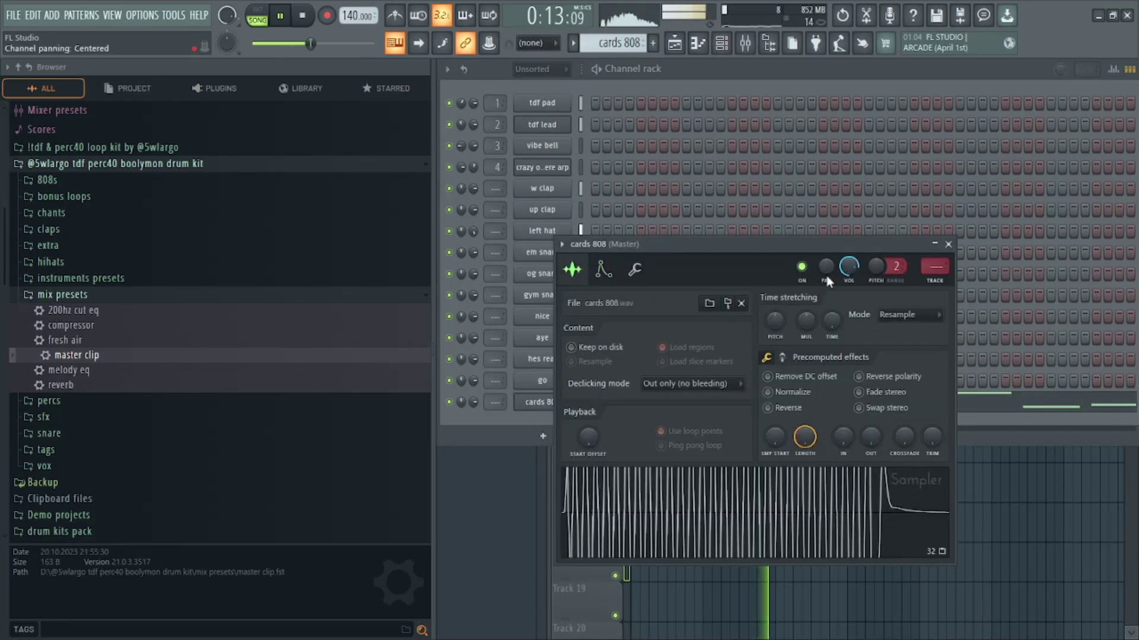
{"action": "left_click", "coordinate": [674, 43]}
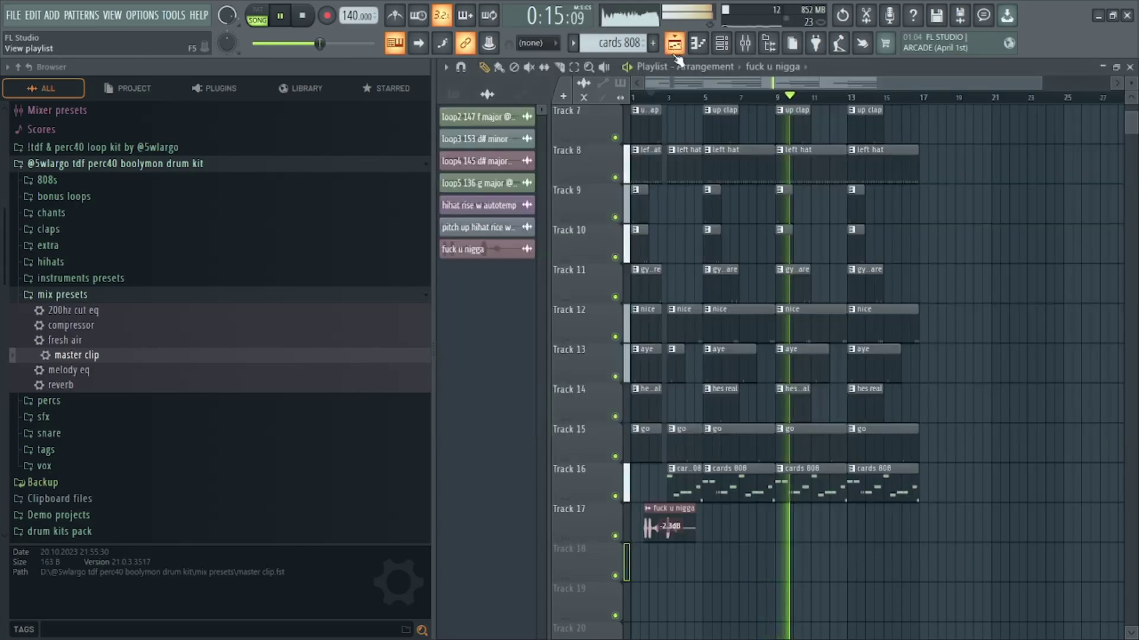
Lower the volume fader of the crazy omnisphere arp track in the mixer.
{"action": "scroll", "coordinate": [808, 114], "scroll_direction": "up", "scroll_amount": 4}
{"action": "left_click", "coordinate": [746, 46]}
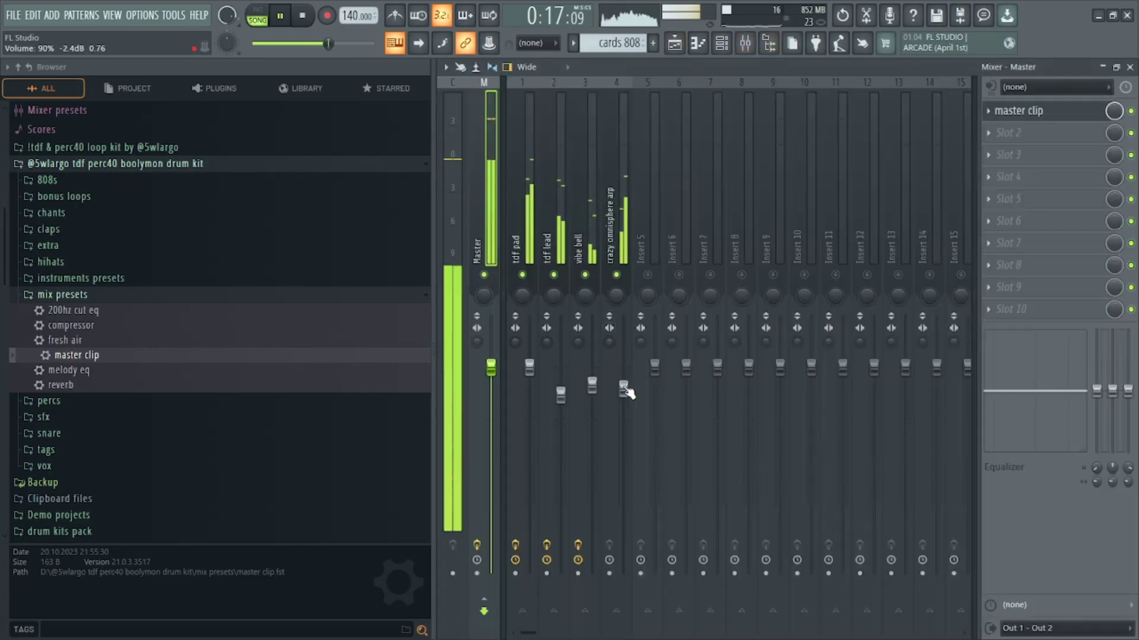
{"action": "left_click_drag", "start_coordinate": [623, 389], "coordinate": [623, 425]}
Listen to the rebalanced arrangement in the playlist and stop playback after bar 13.
{"action": "left_click", "coordinate": [674, 42]}
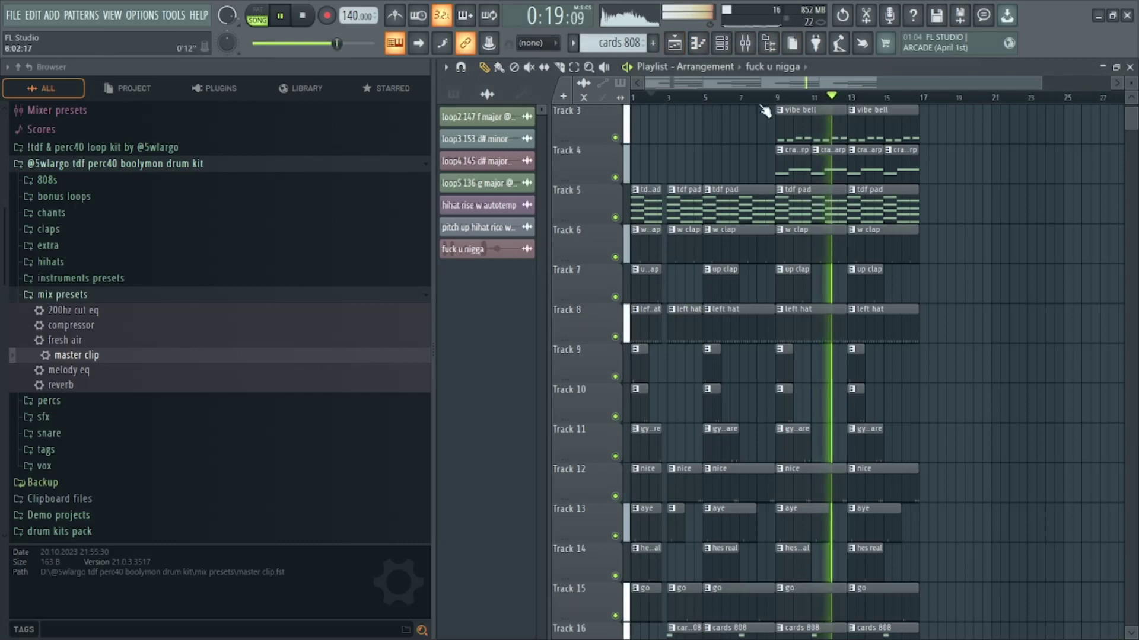
{"action": "scroll", "coordinate": [792, 183], "scroll_direction": "down", "scroll_amount": 1}
{"action": "scroll", "coordinate": [818, 196], "scroll_direction": "up", "scroll_amount": 3}
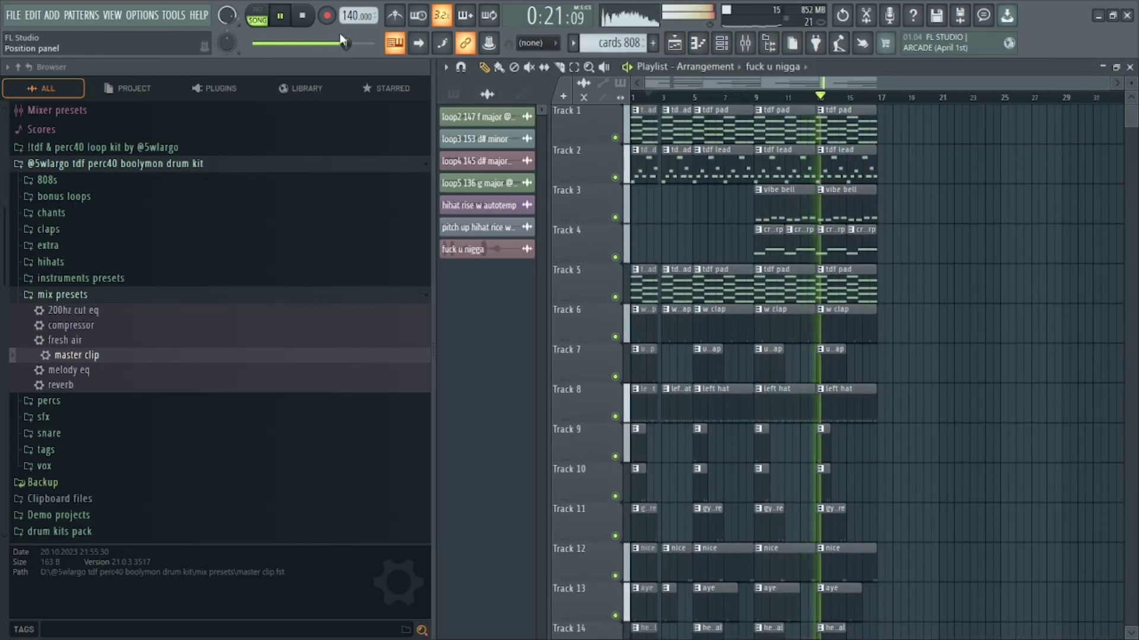
{"action": "left_click", "coordinate": [282, 17]}
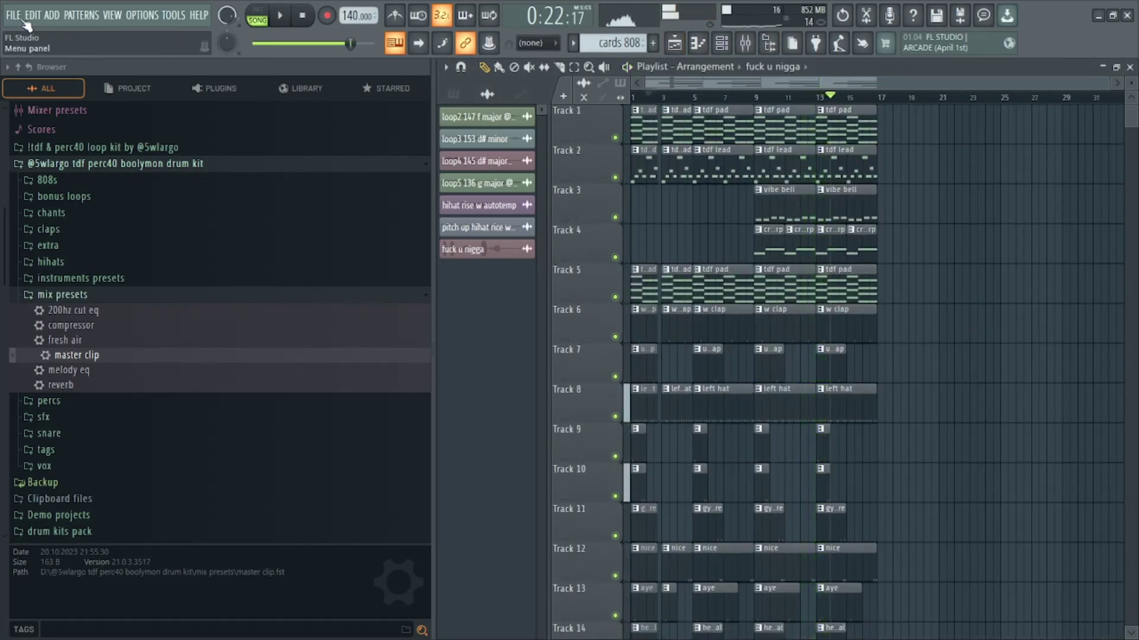